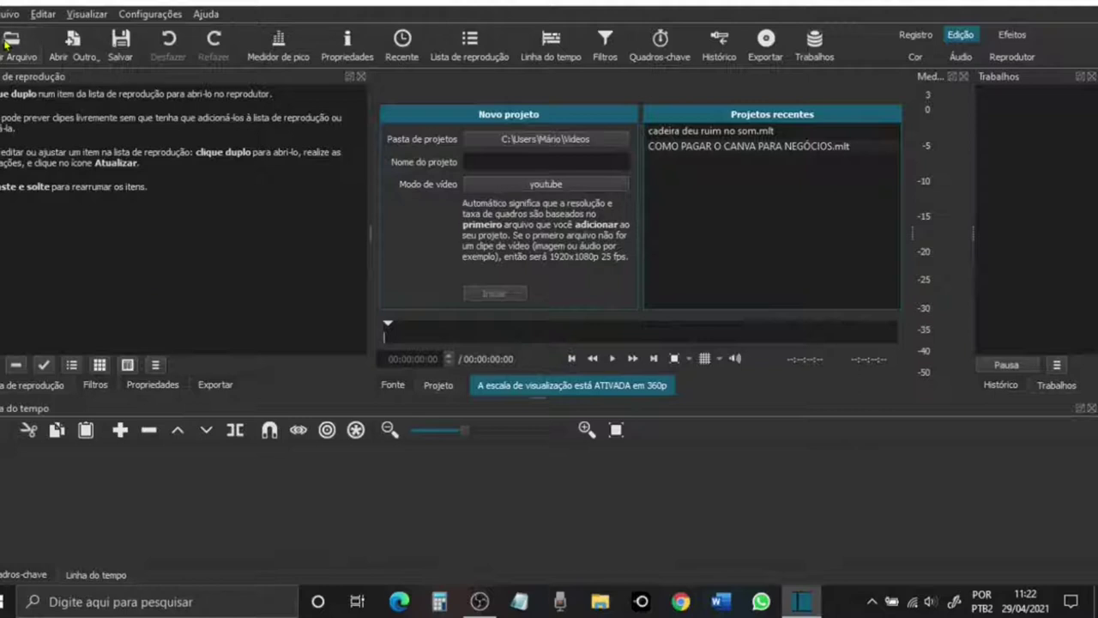
Step: Import the logo PNG dated today and 000 ABERTURA COM TRILHA SONORA from the Downloads folder
click(50, 193)
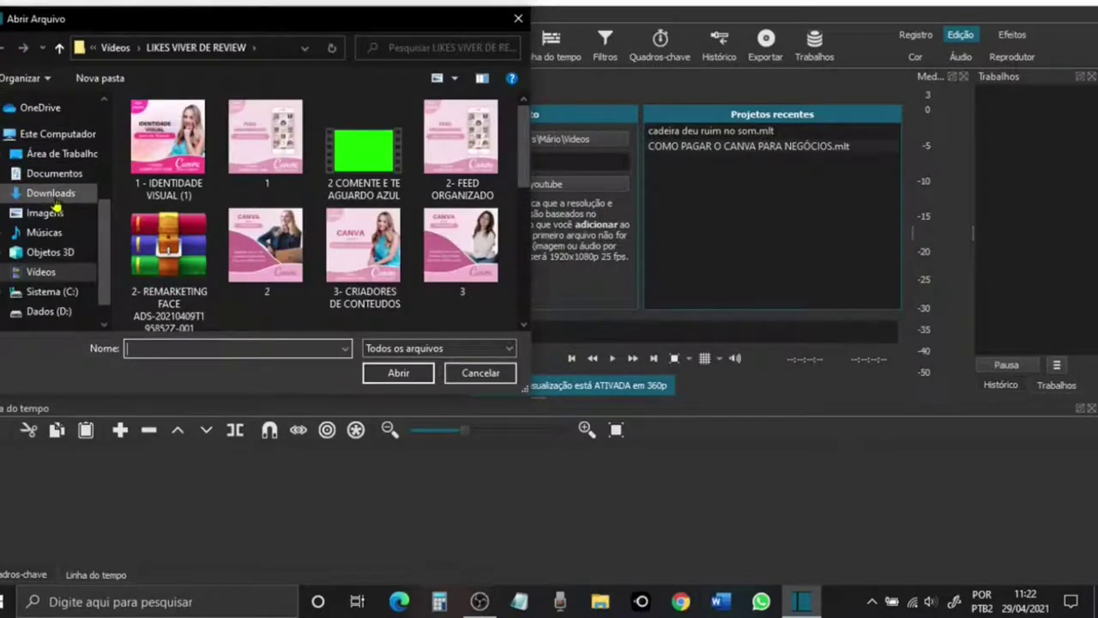
click(167, 177)
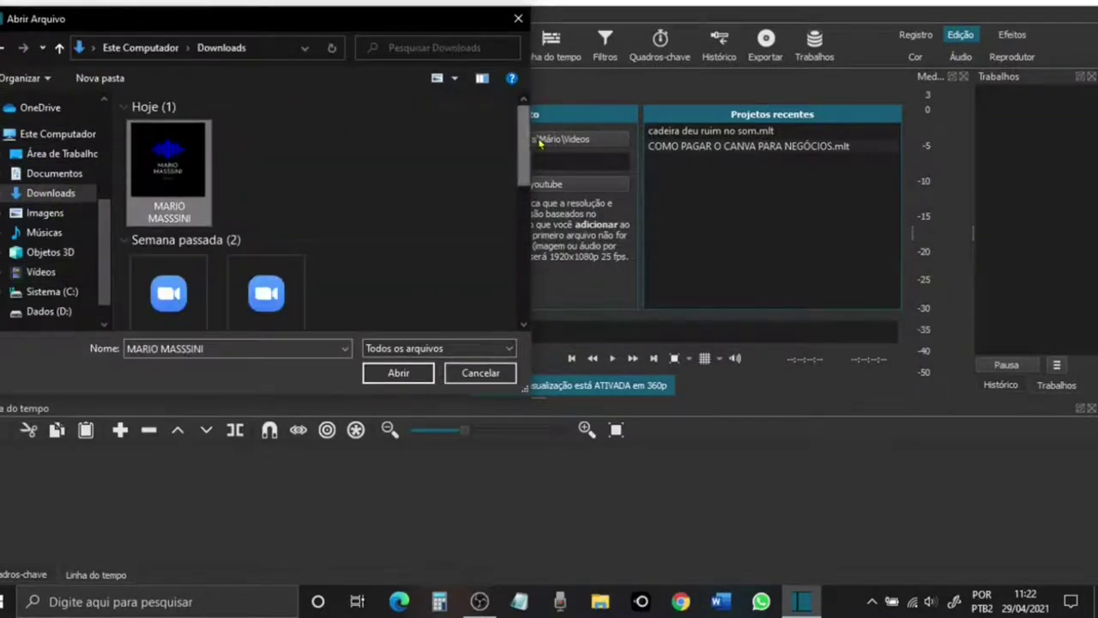
scroll(352, 129, down, 5)
ctrl+click(167, 266)
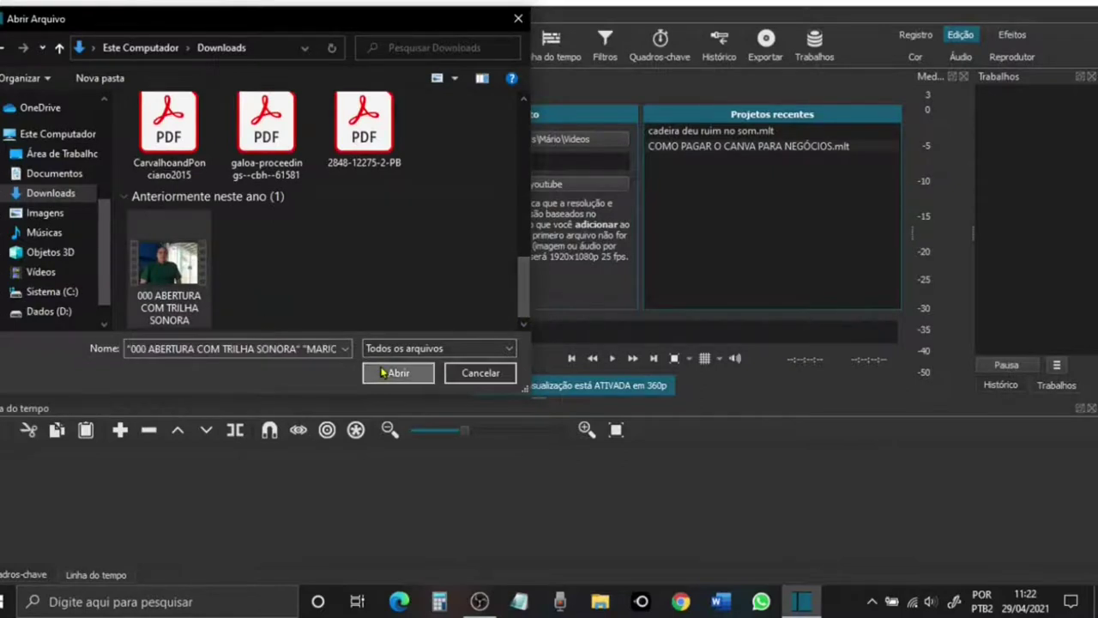
click(398, 373)
Step: Place 000 ABERTURA COM TRILHA SONORA.mp4 at the start of the timeline and add a second video track
drag(97, 154, 127, 504)
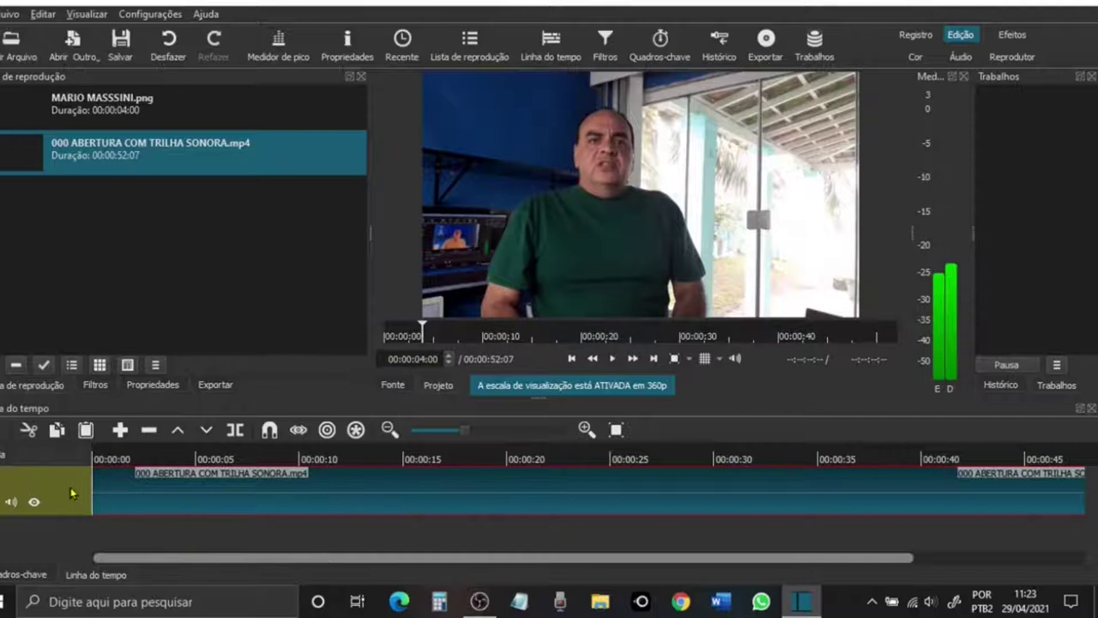
right_click(71, 492)
mouse_move(105, 461)
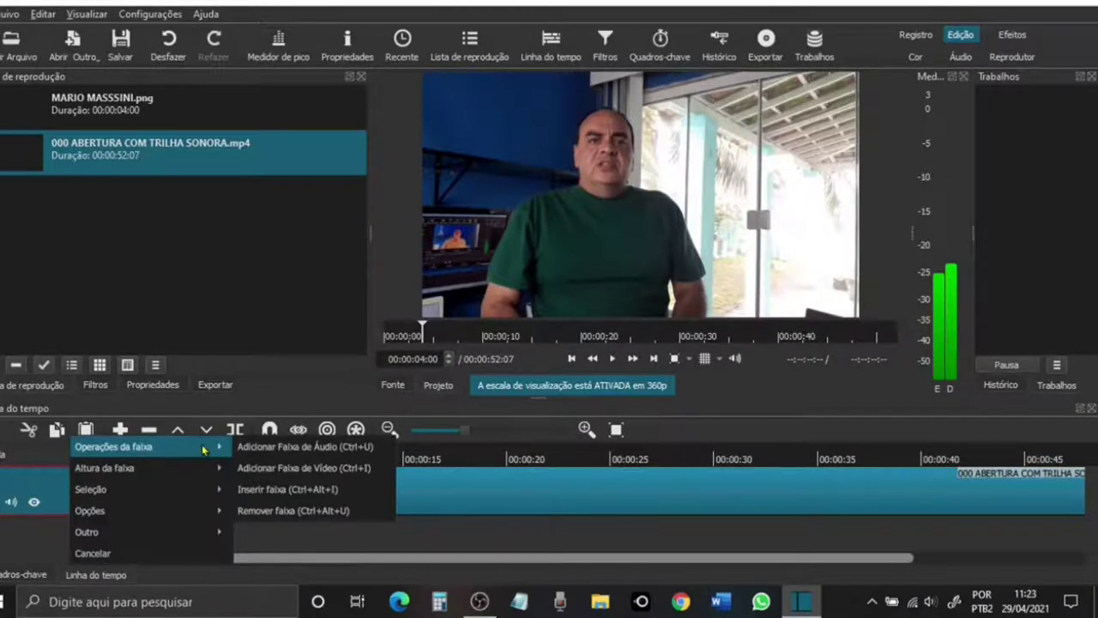
click(302, 467)
Step: Put the logo image at the start of the upper video track and extend it to the end of the video clip
click(53, 107)
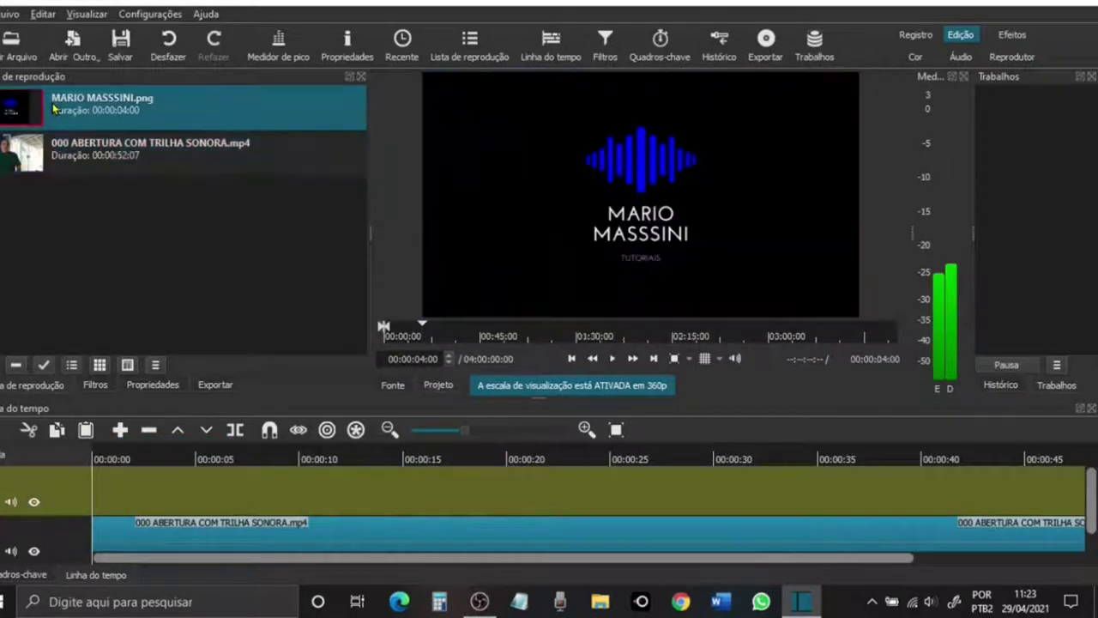
key(space)
drag(93, 98, 120, 489)
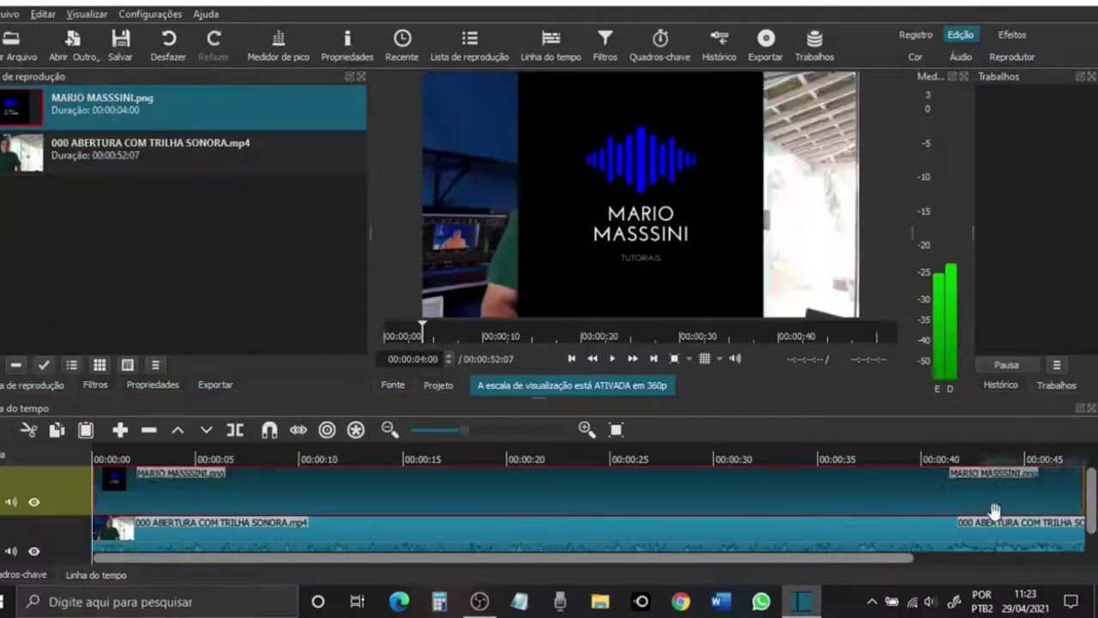
drag(1083, 491, 972, 503)
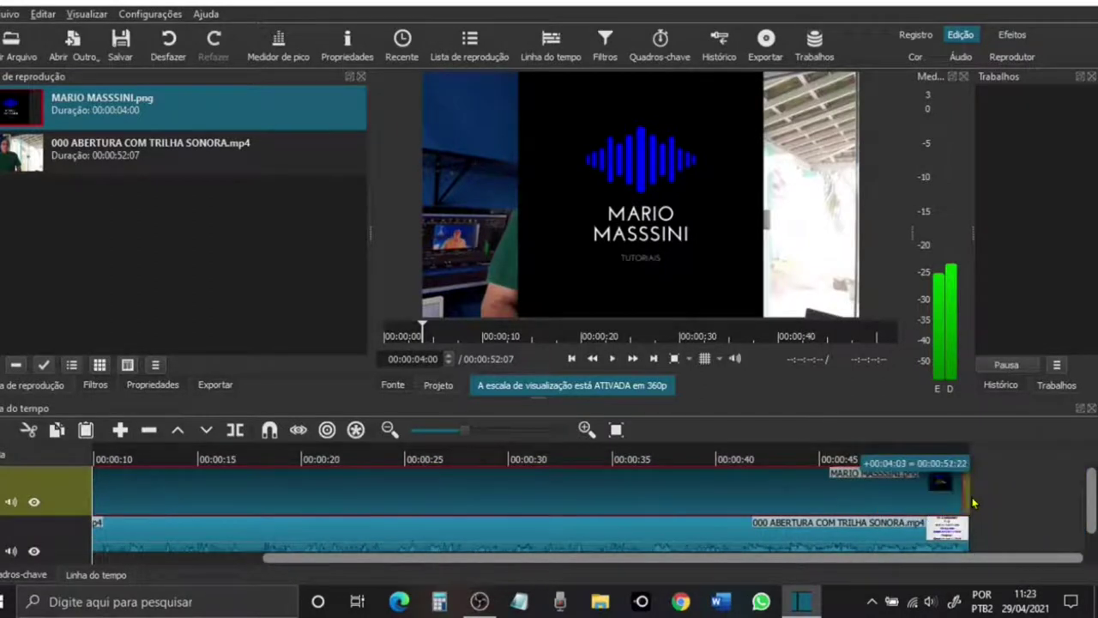
Step: Apply the Tamanho, Posição & Girar filter to the logo, shrink it to 246 x 246 and position it at about 1590, 29
click(665, 459)
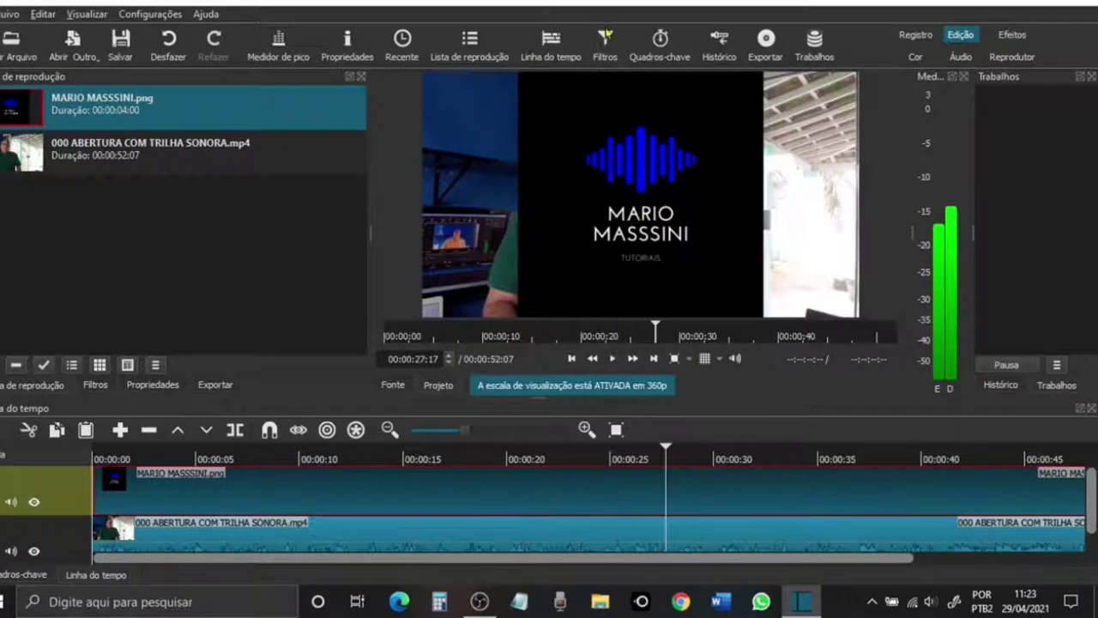
click(605, 38)
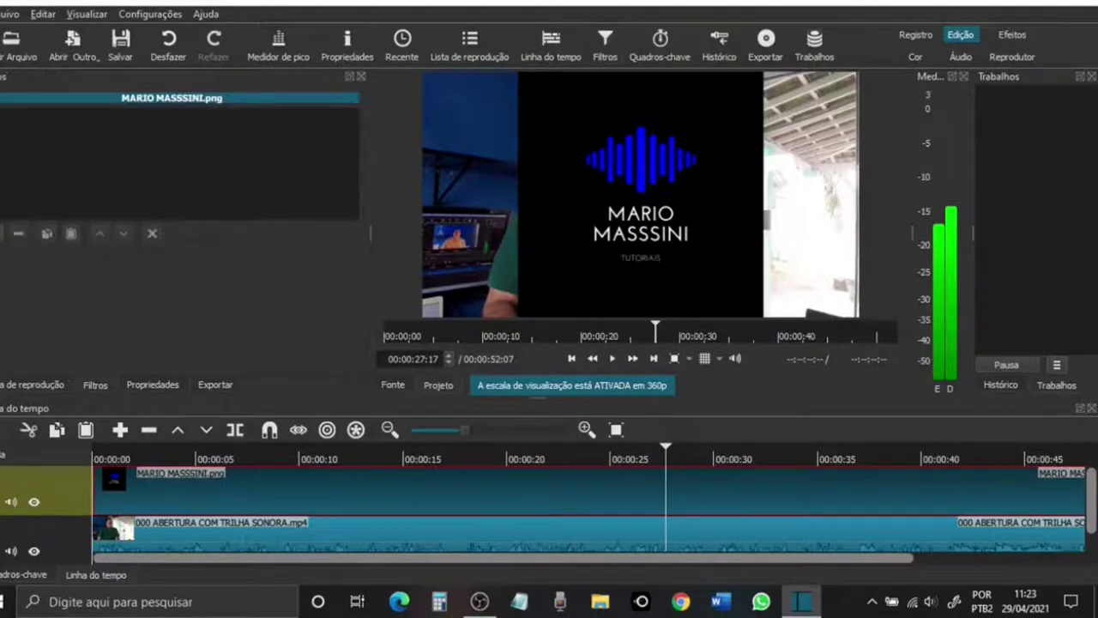
click(2, 233)
drag(356, 213, 360, 316)
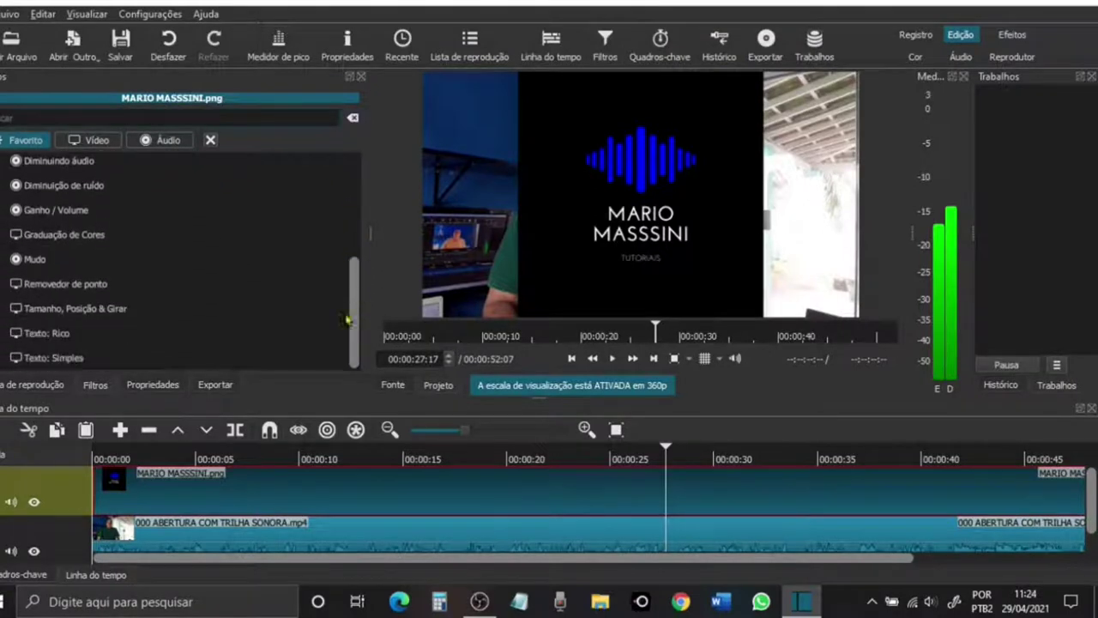
click(179, 308)
drag(760, 74, 816, 105)
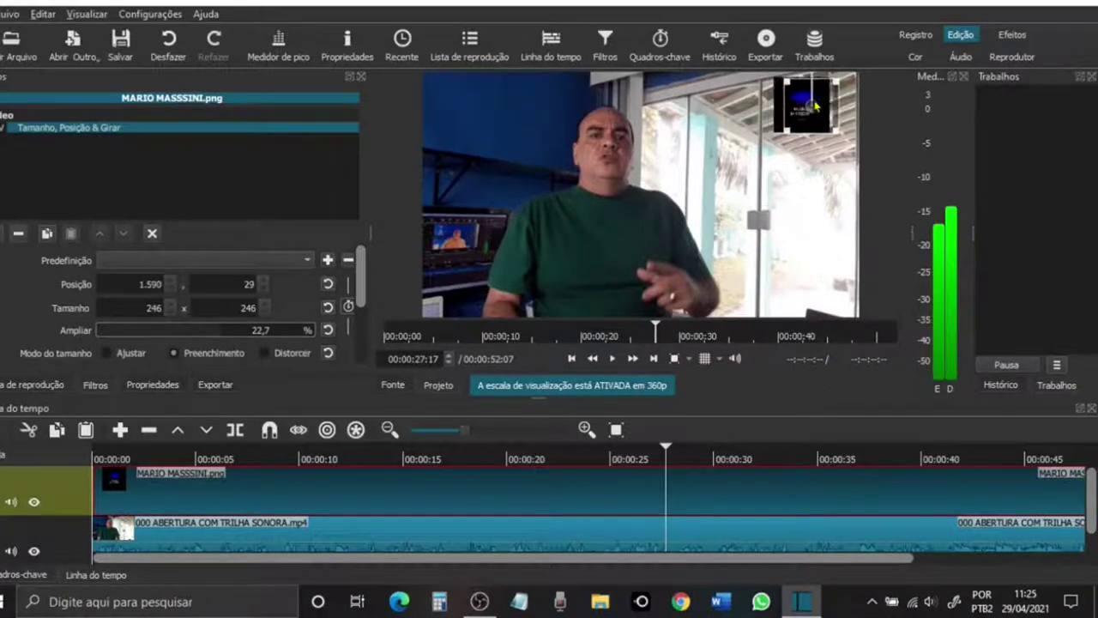
Step: Play back the project from near the beginning to check the logo's size and placement over the video
click(416, 336)
click(611, 358)
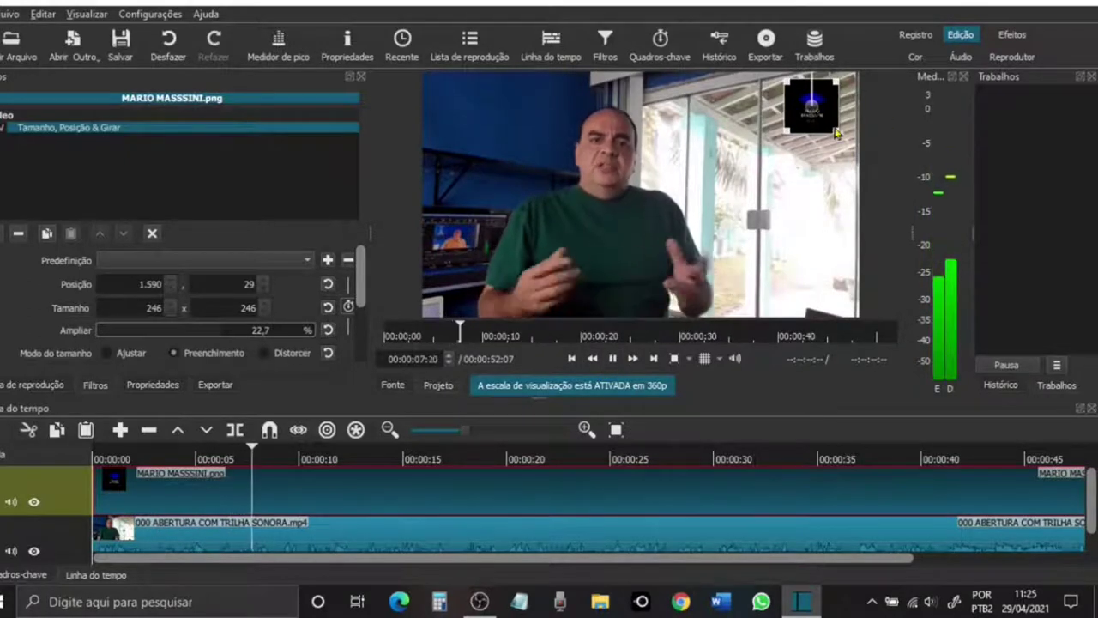
click(556, 538)
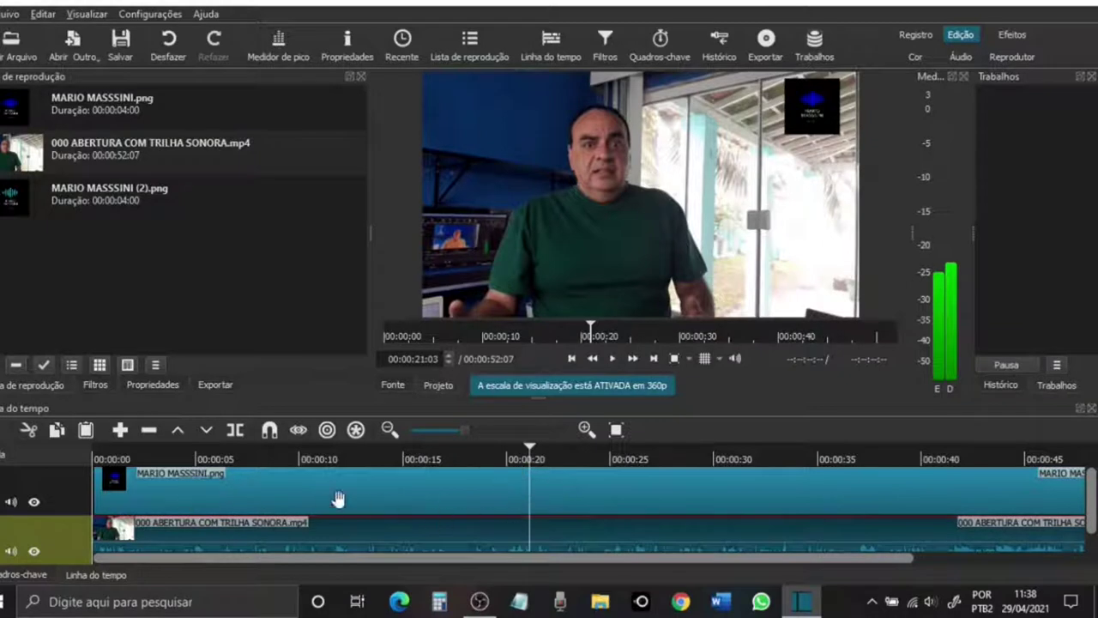
Step: Add the Opacidade filter to the logo clip and lower its level to 62%
click(248, 486)
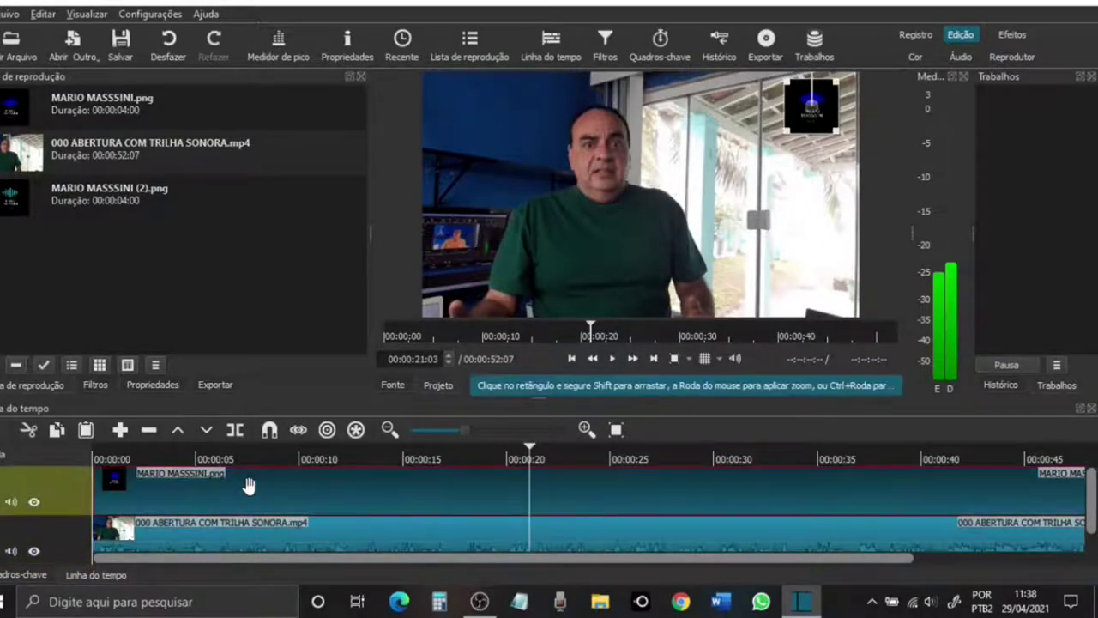
click(605, 38)
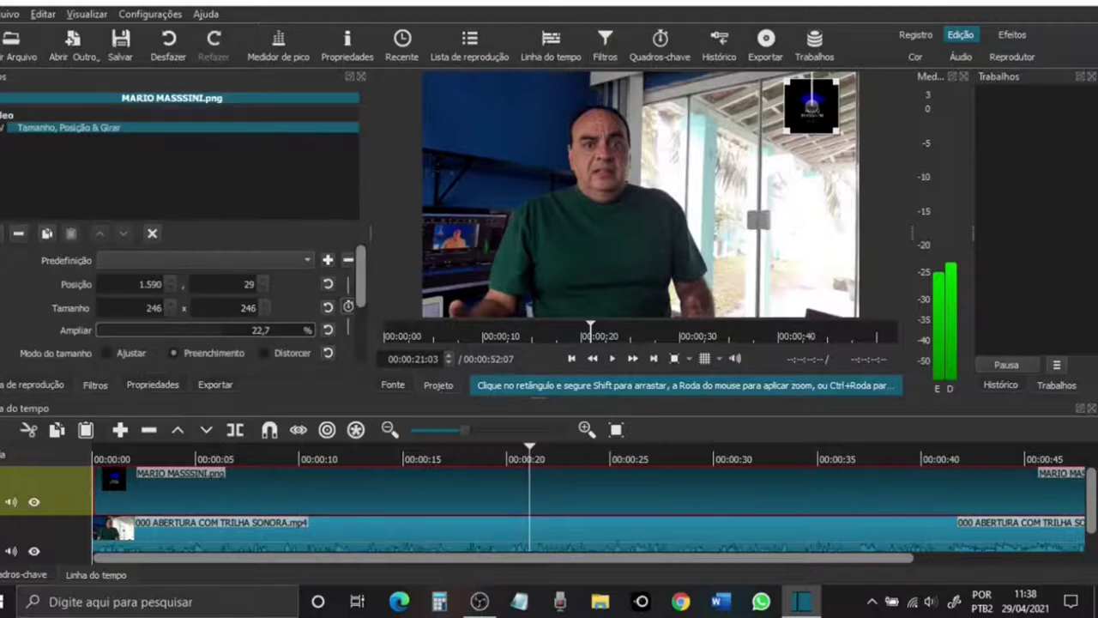
click(4, 232)
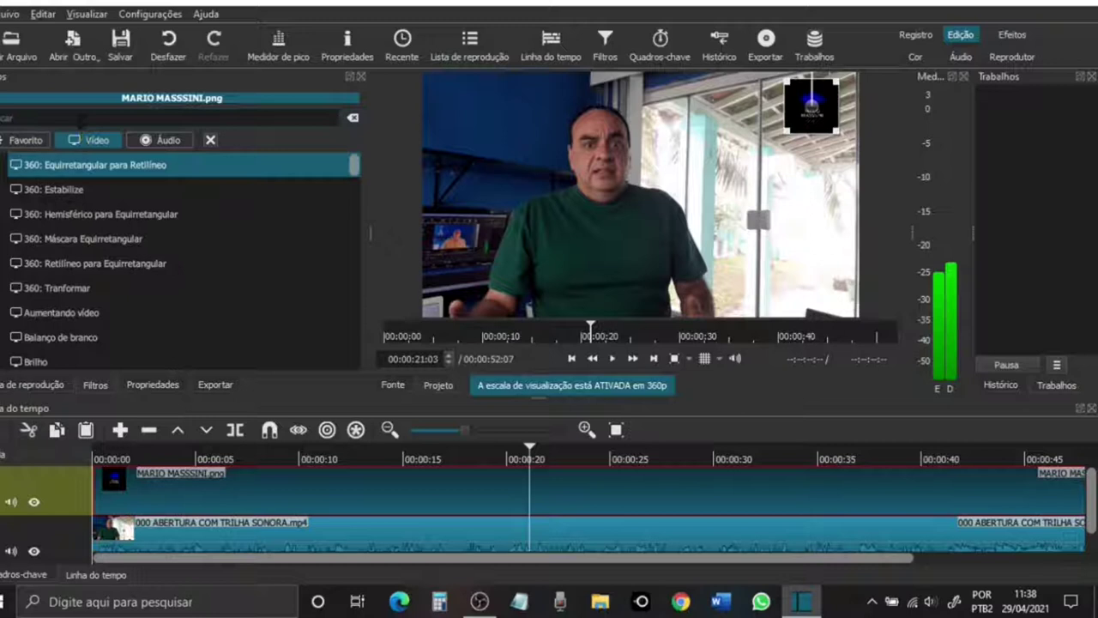
text(op)
text(ac)
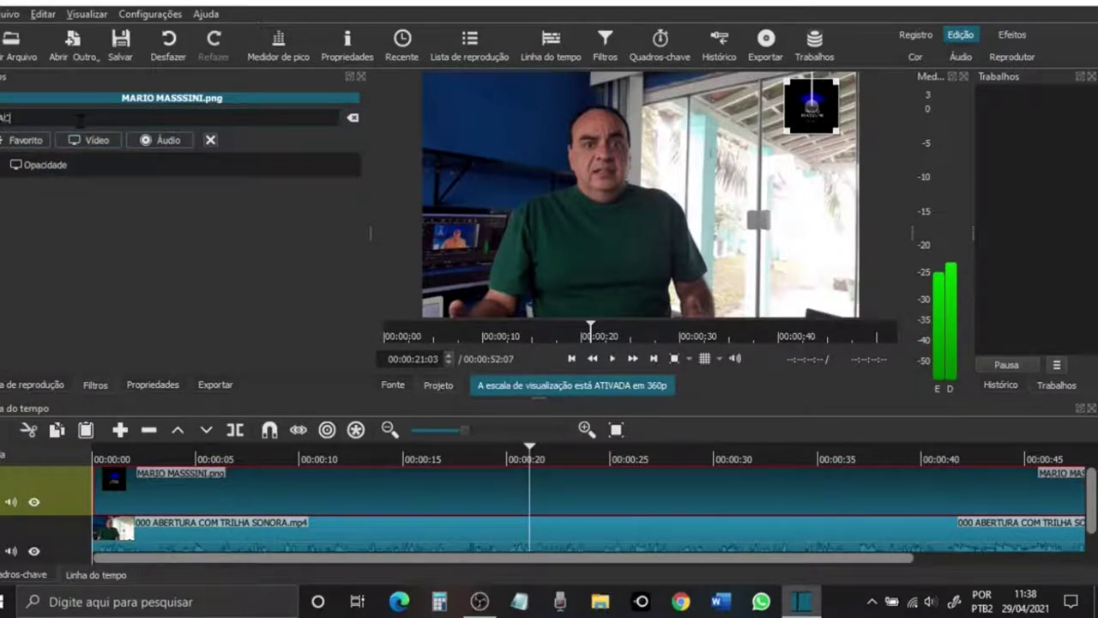
click(73, 175)
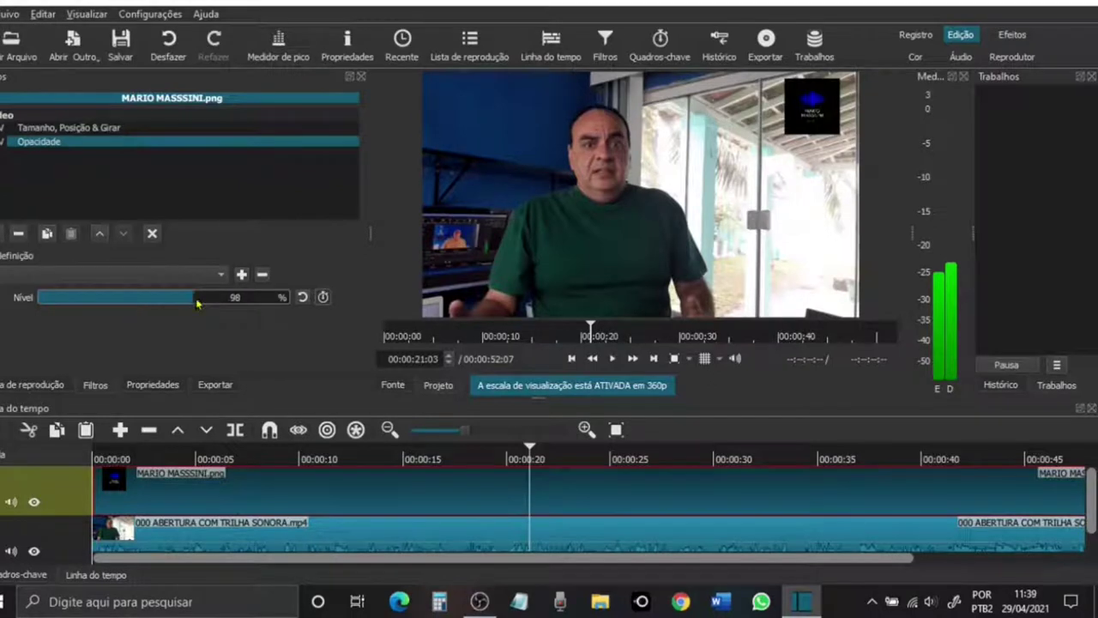
drag(193, 303, 140, 307)
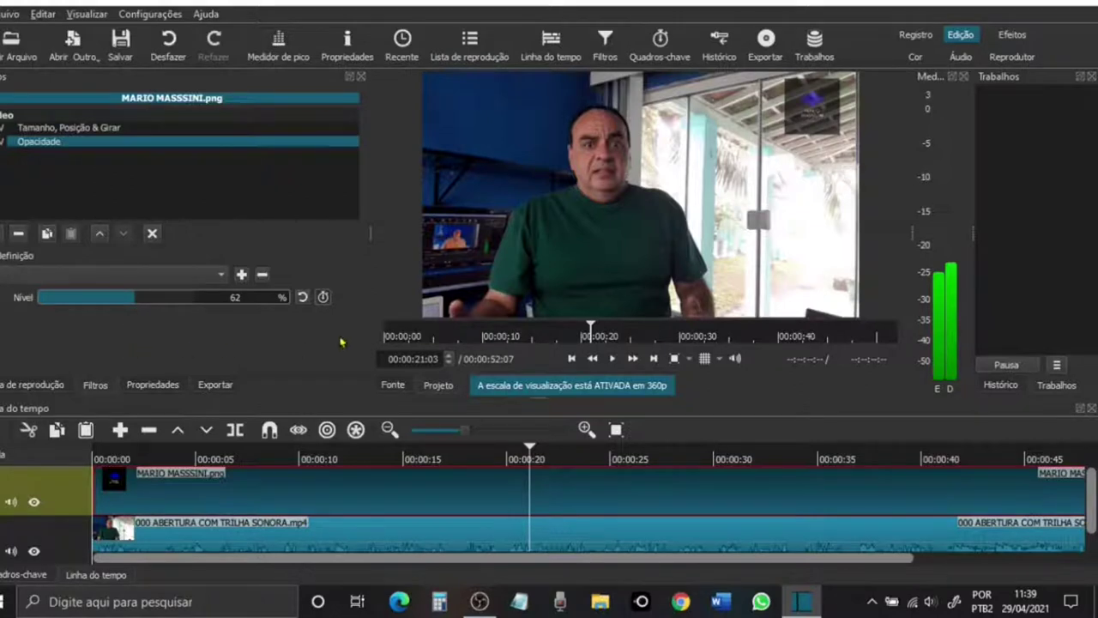
Step: Split the logo clip into three segments, cutting it at 00:00:13:24 and 00:00:29:20
click(611, 359)
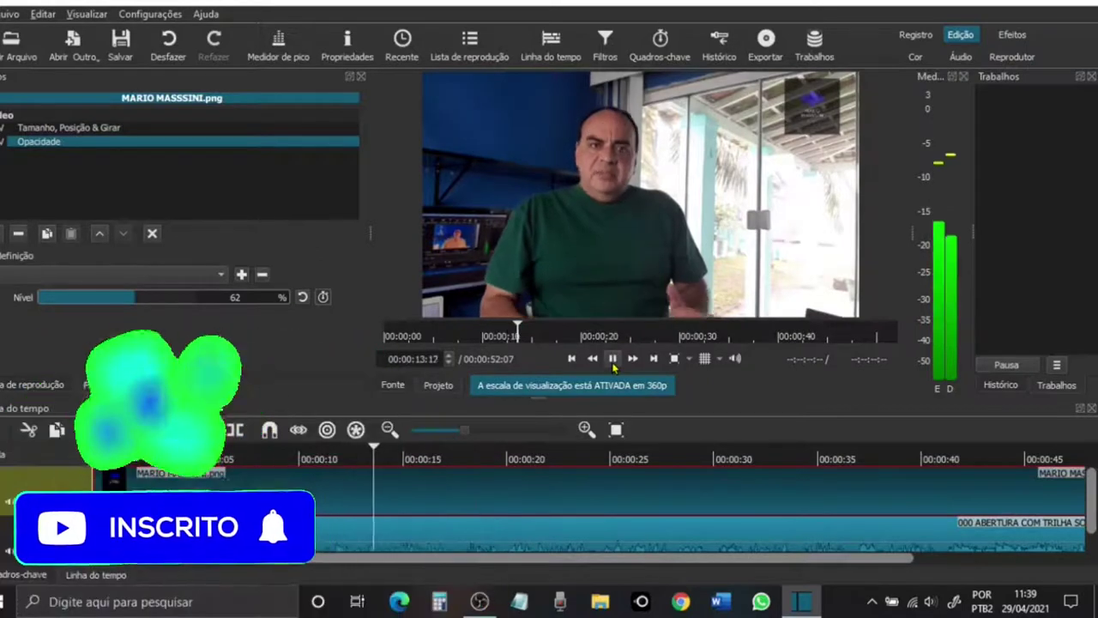
click(613, 364)
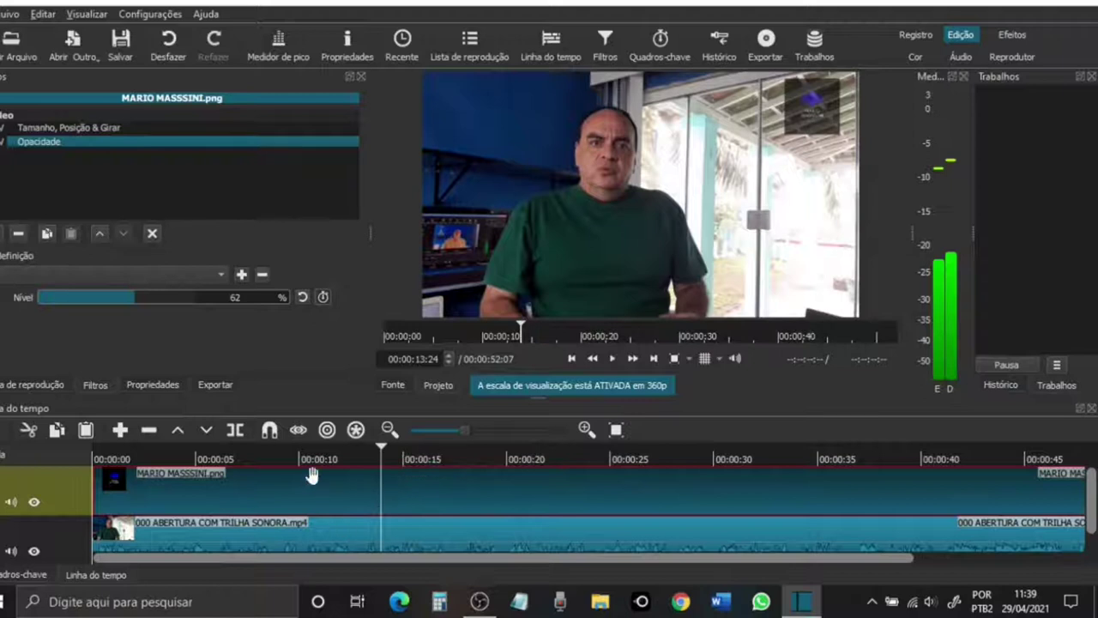
click(239, 438)
click(254, 460)
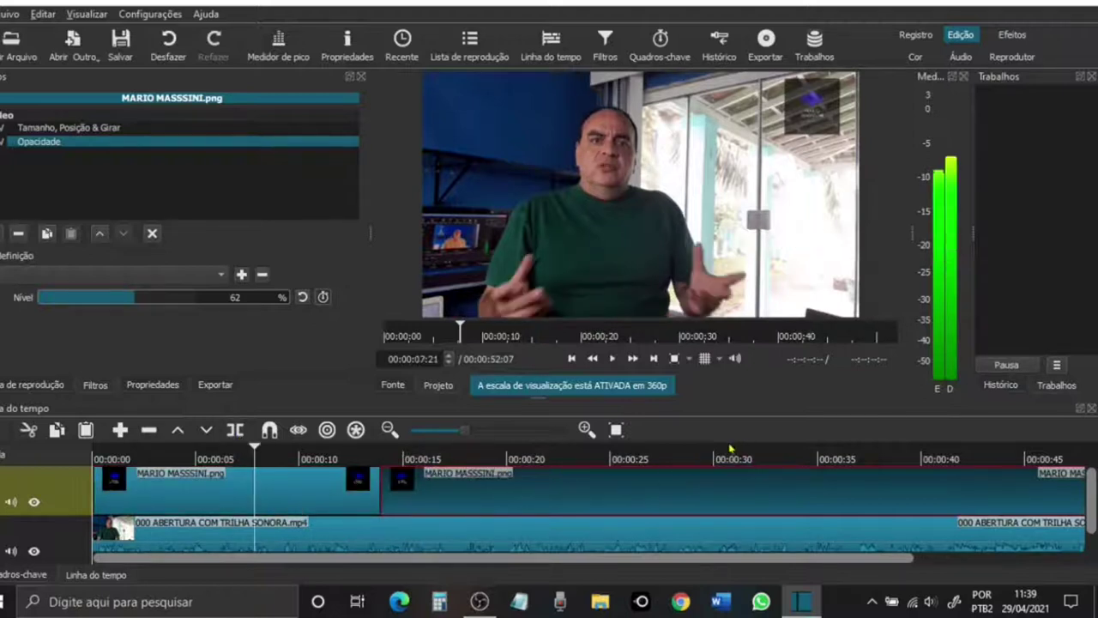
click(710, 459)
key(s)
Step: Set the first logo segment's opacity to 100% and play back the change into the second segment
click(259, 487)
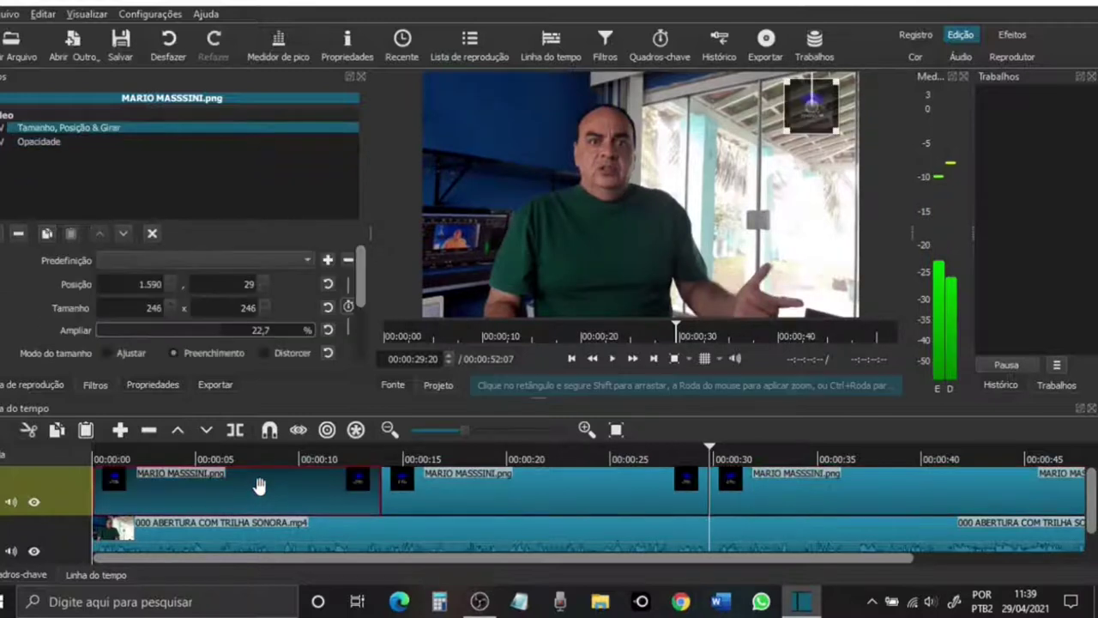
click(47, 143)
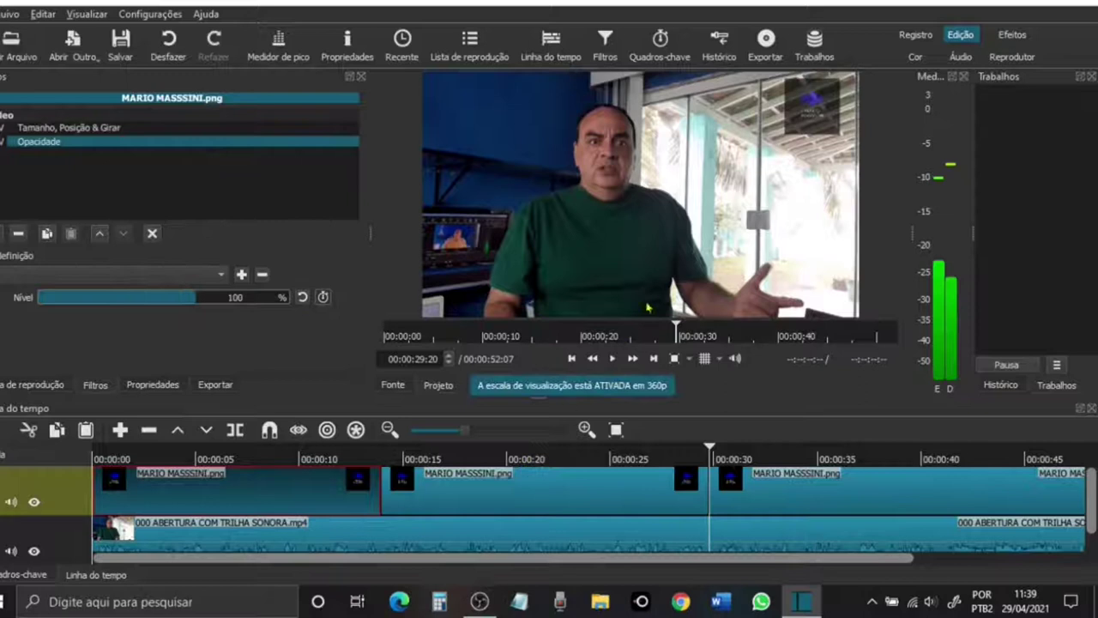
click(276, 501)
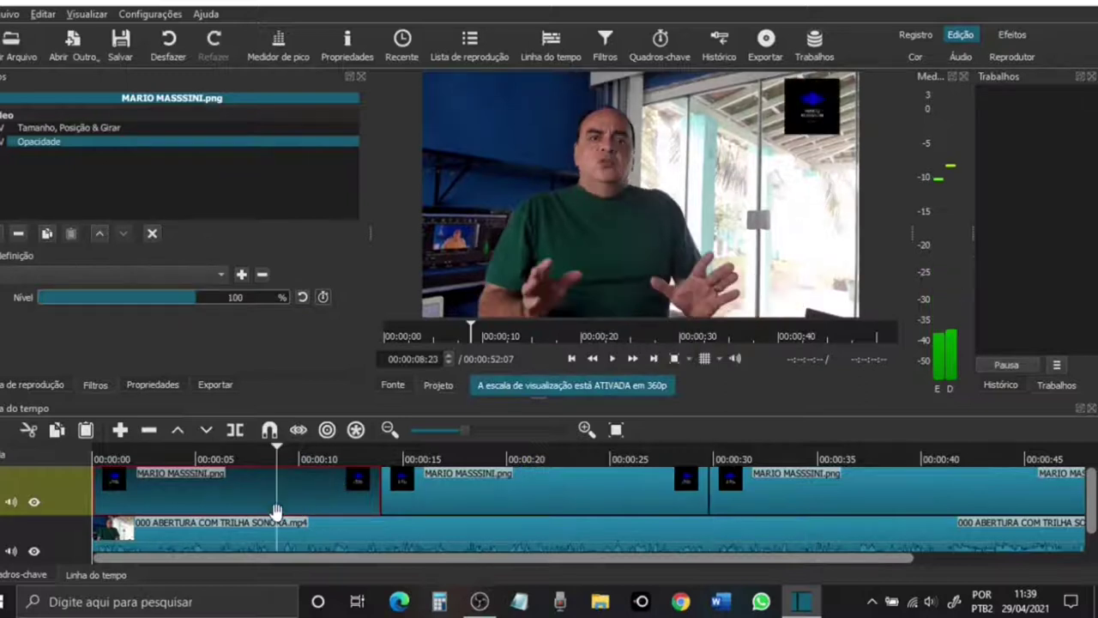
click(340, 482)
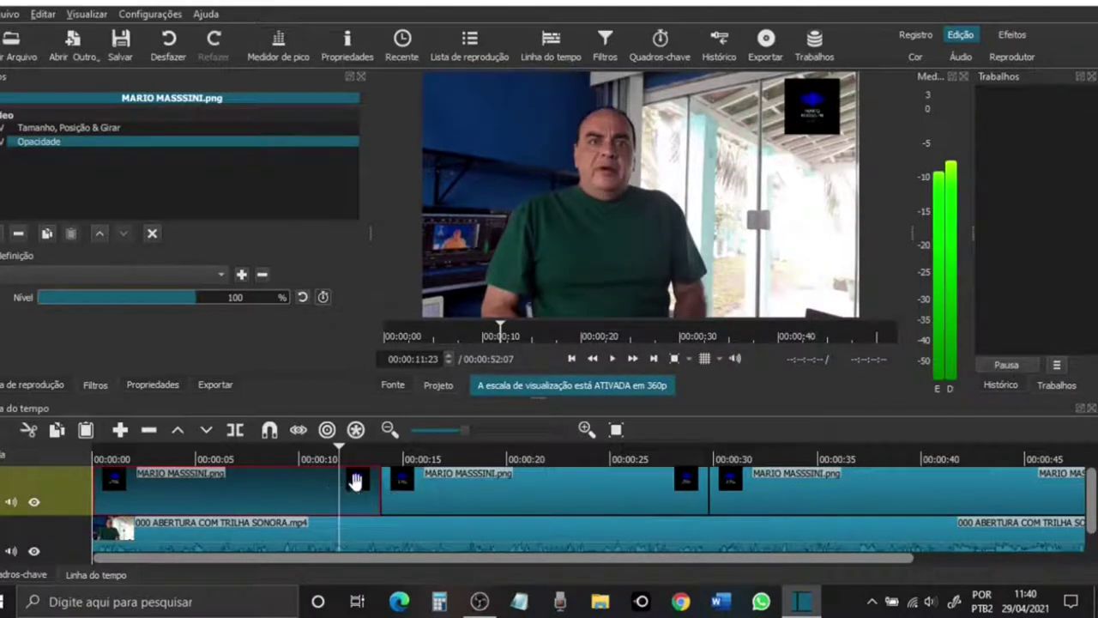
click(611, 364)
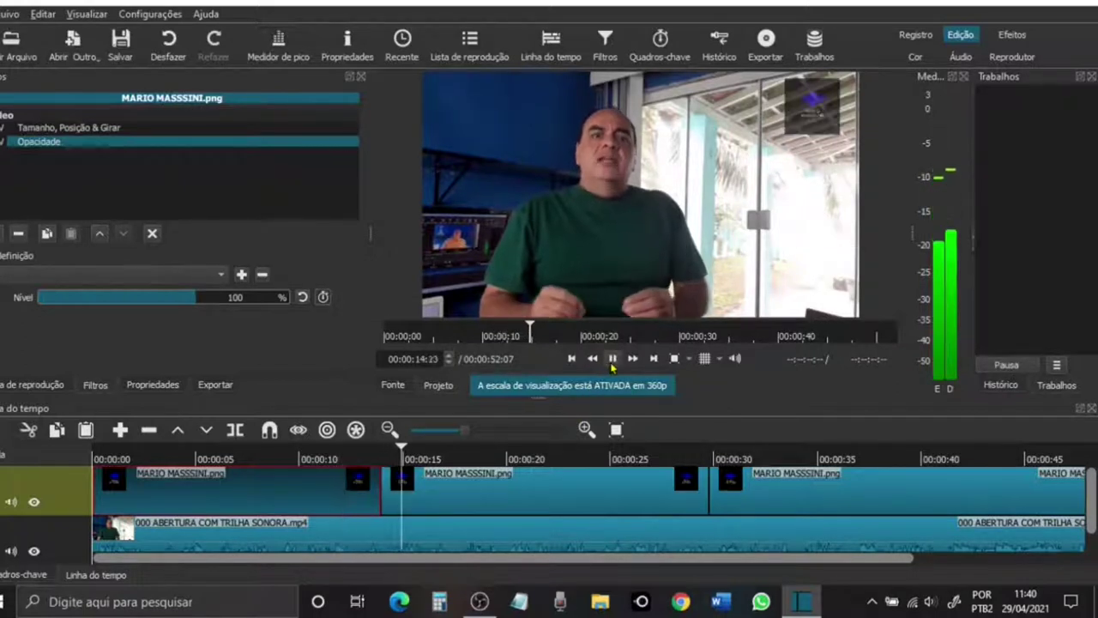
click(611, 364)
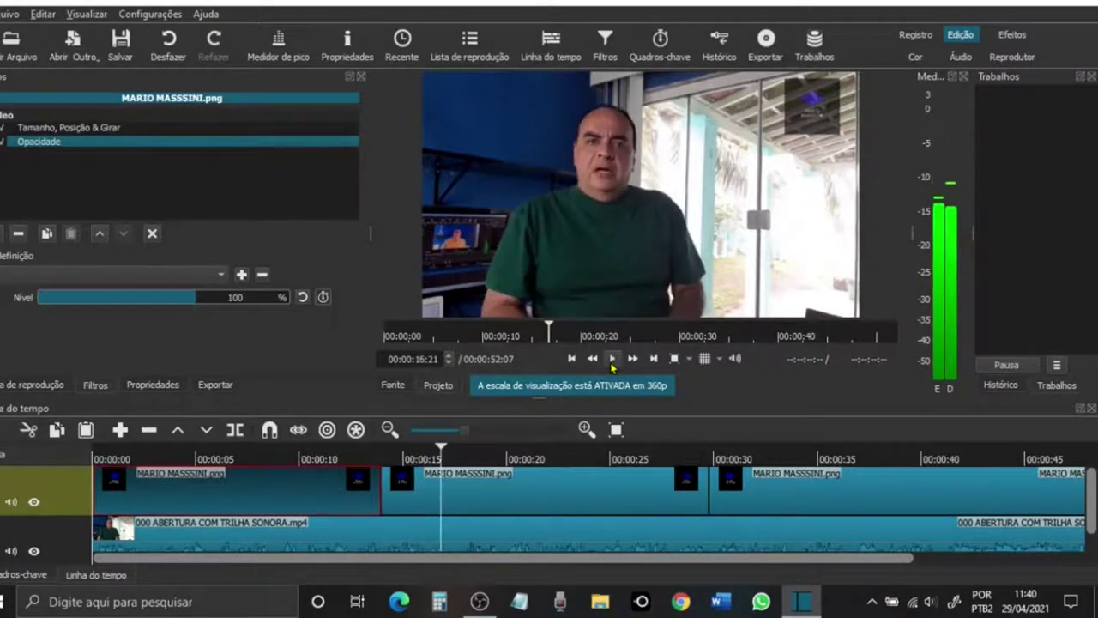
Step: Add a short fade-in at the start of the middle logo segment
click(403, 478)
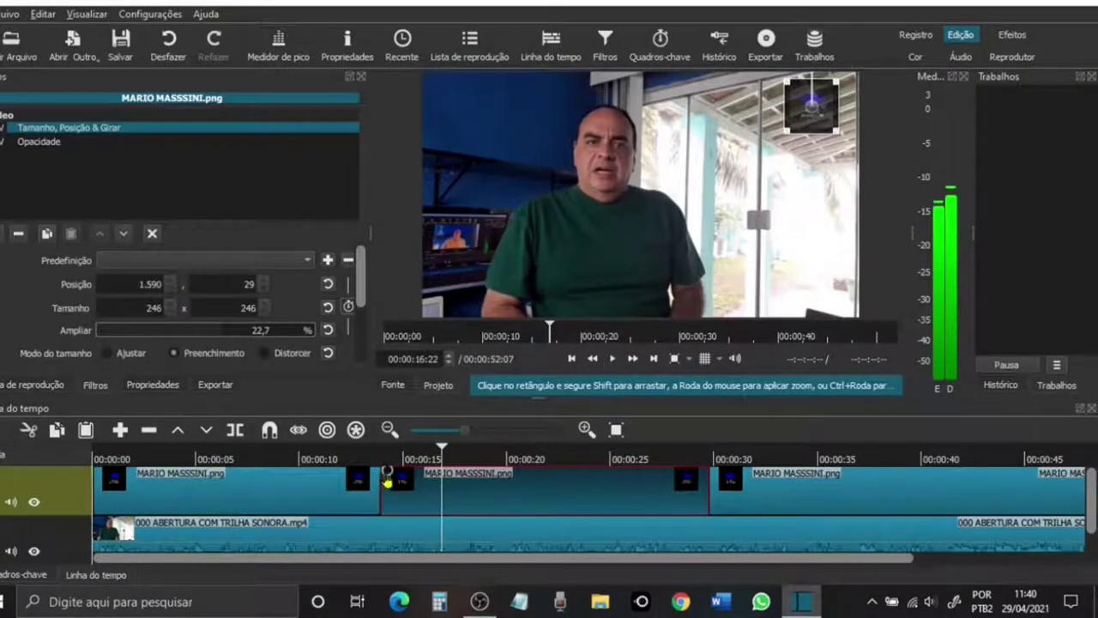
drag(389, 482, 413, 489)
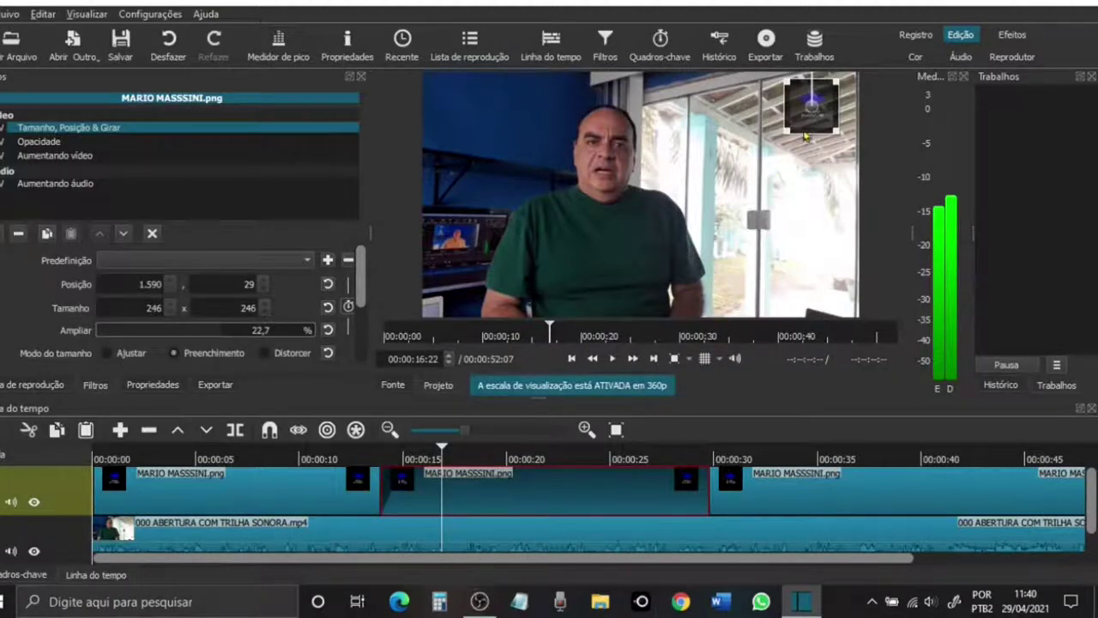
click(355, 458)
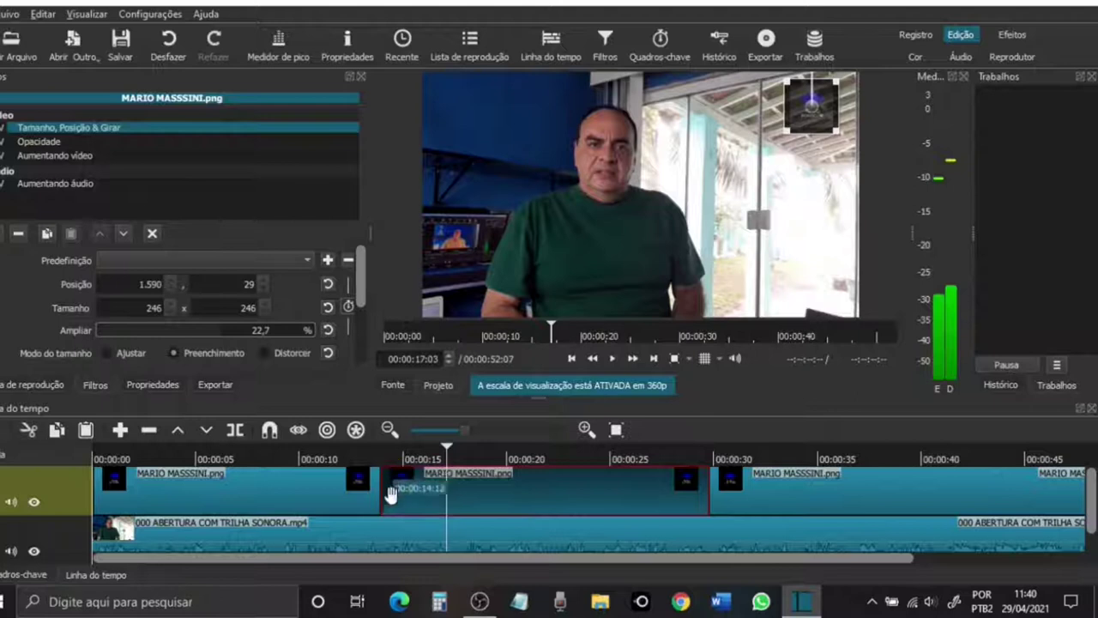
Step: Play back from 00:00:12:00 to review the fade between the first and second logo segments
click(334, 541)
click(340, 461)
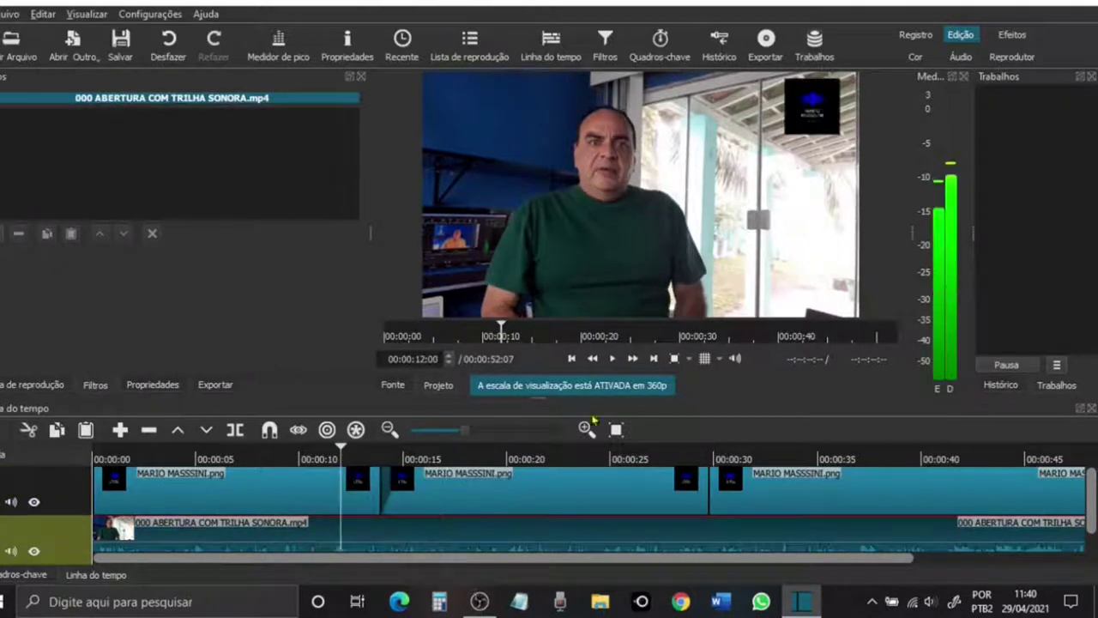
click(609, 364)
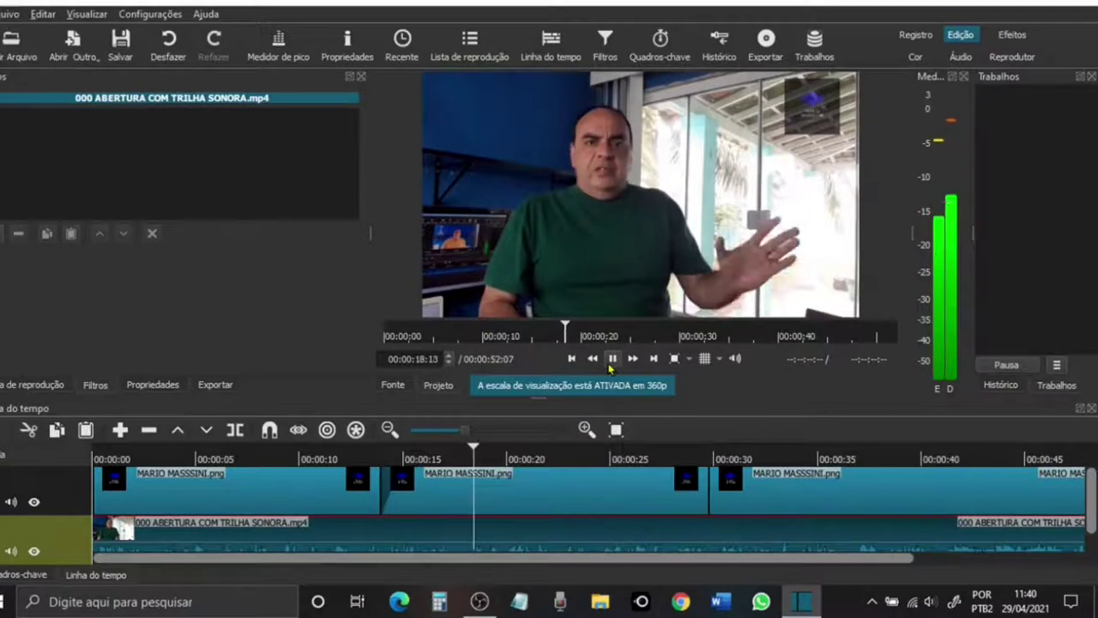
click(613, 360)
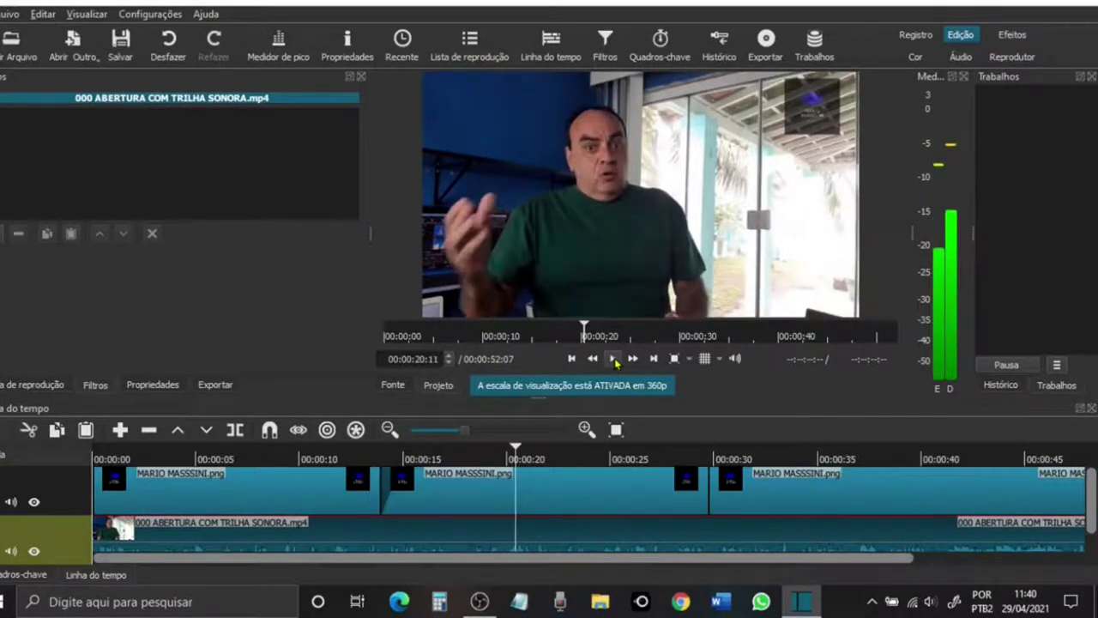
Step: Remove the third logo segment, from 00:00:29:20 to the end of the logo track
drag(361, 566, 456, 566)
click(693, 495)
right_click(695, 496)
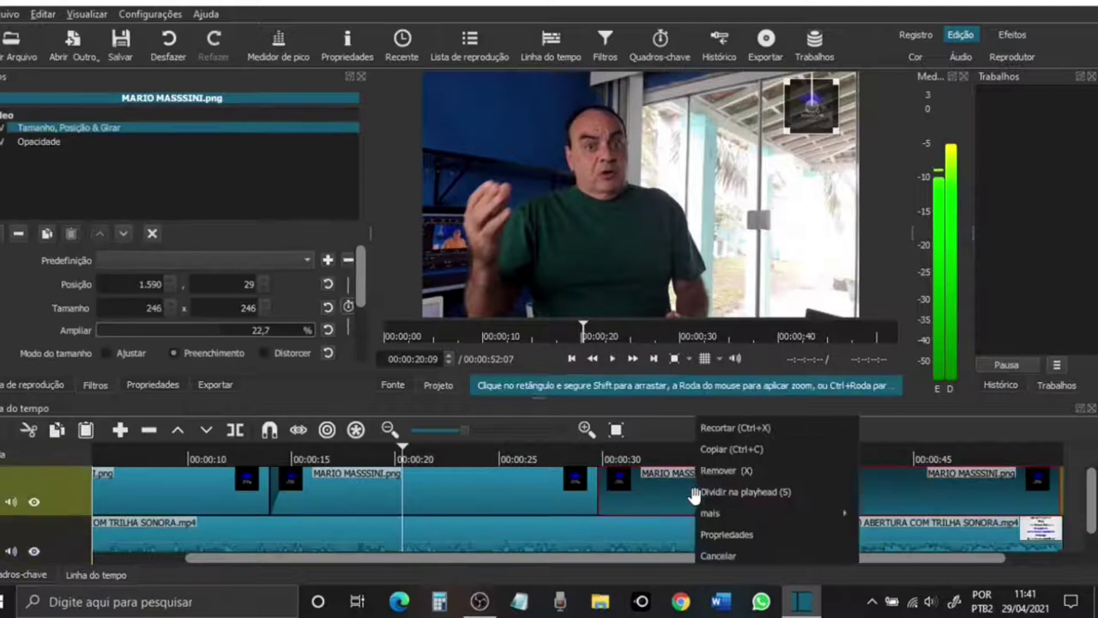
click(707, 474)
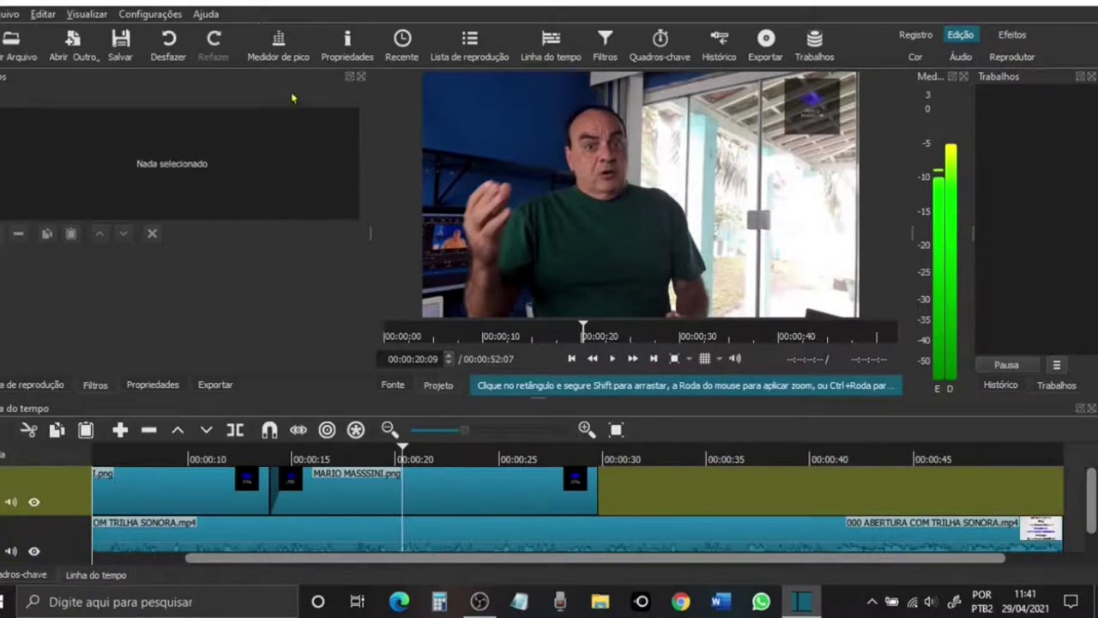
Step: Import the black-and-blue logo PNG numbered (1) from the Downloads folder
click(401, 39)
key(ctrl+o)
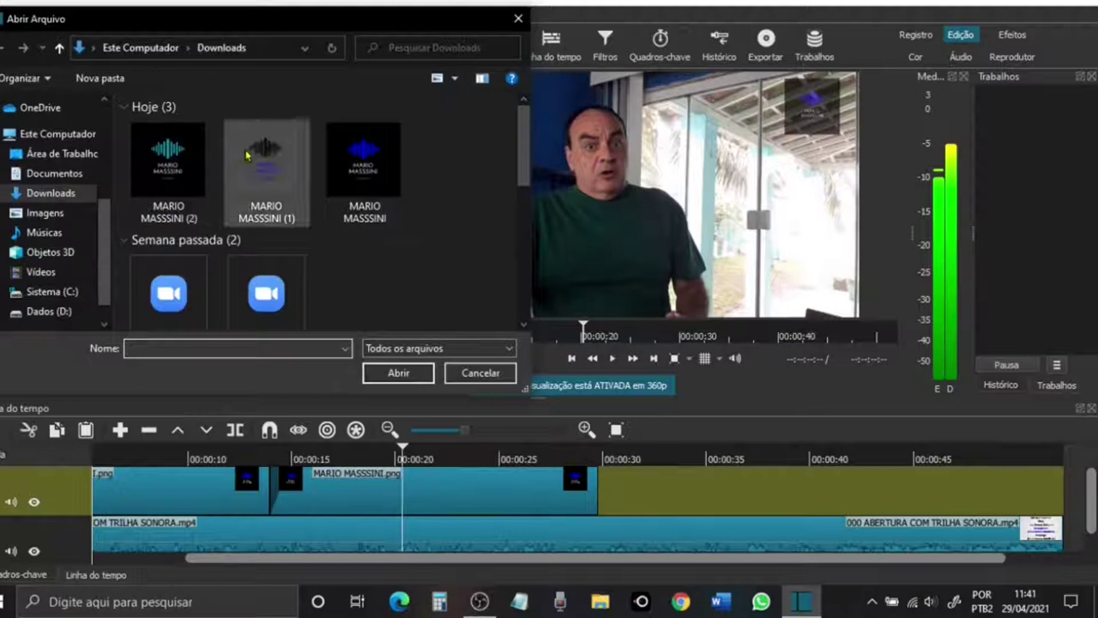
click(260, 170)
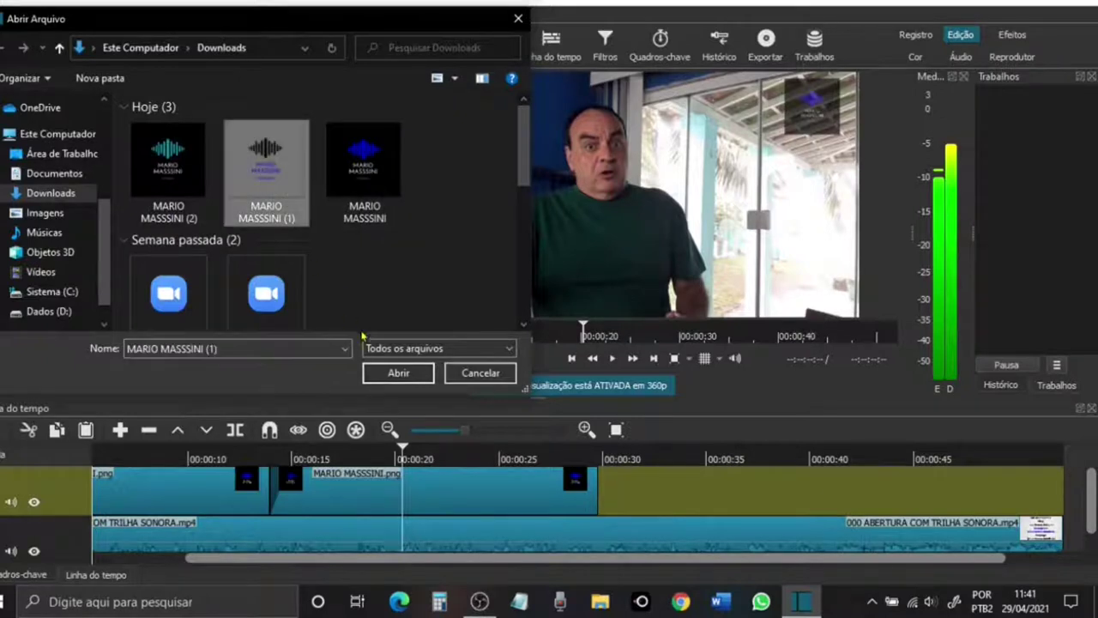
click(397, 373)
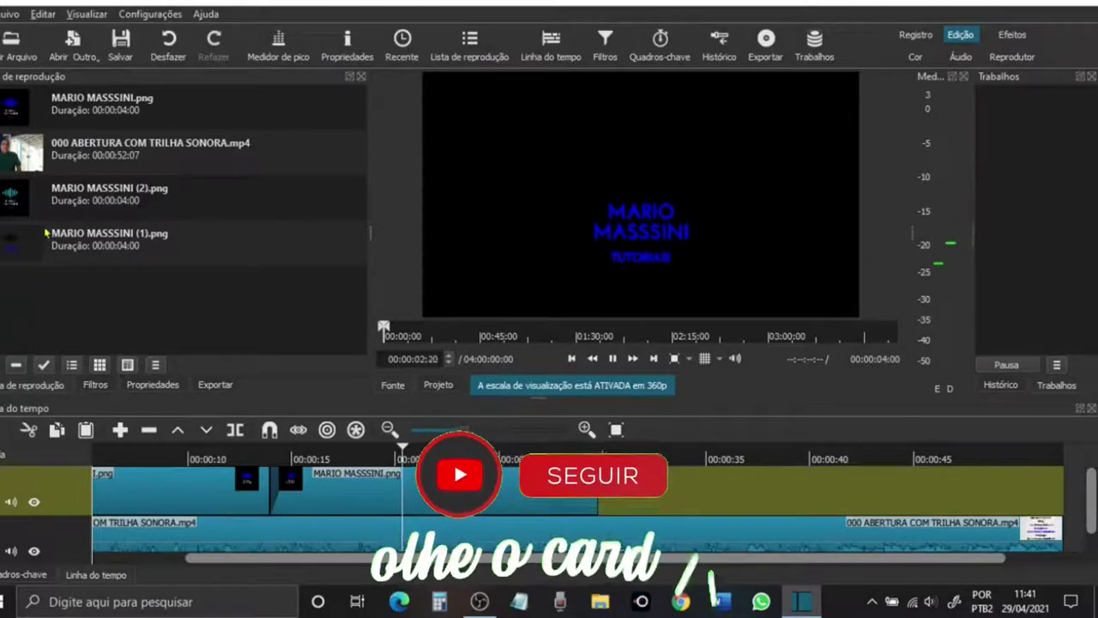
Step: Place the imported logo after the middle segment, stretched nearly to the video's end, and play back across the join
drag(45, 241, 616, 489)
drag(678, 477, 1065, 470)
click(576, 459)
click(612, 359)
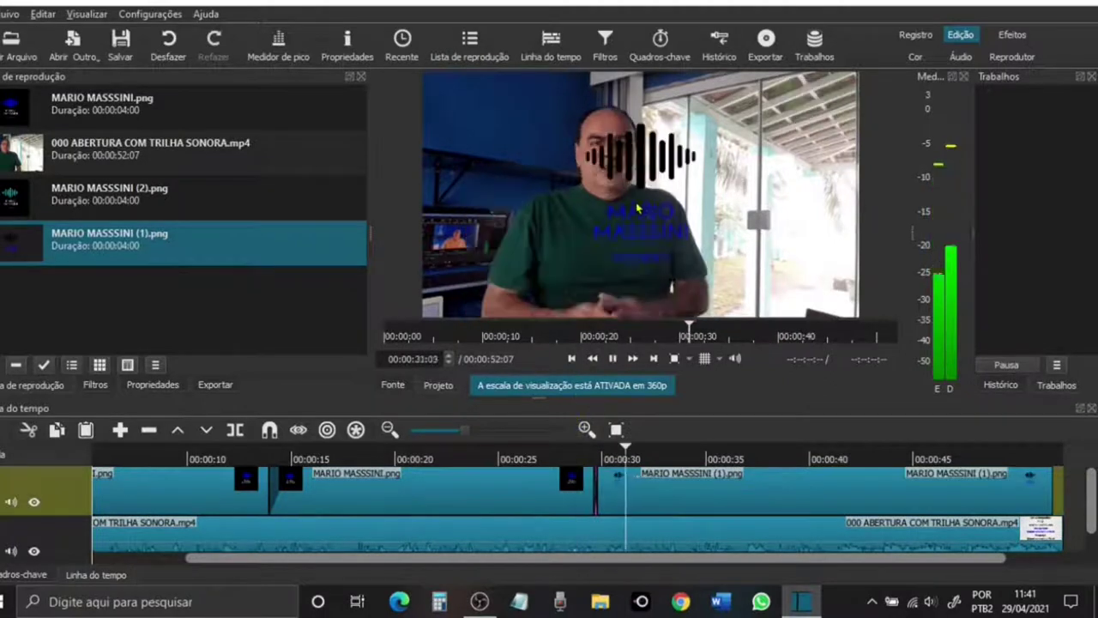
Step: Apply the Size, Position & Rotate filter to the new logo clip, scaling it to 53.5% at position 1381, 538 in the picture's lower-right corner
click(735, 481)
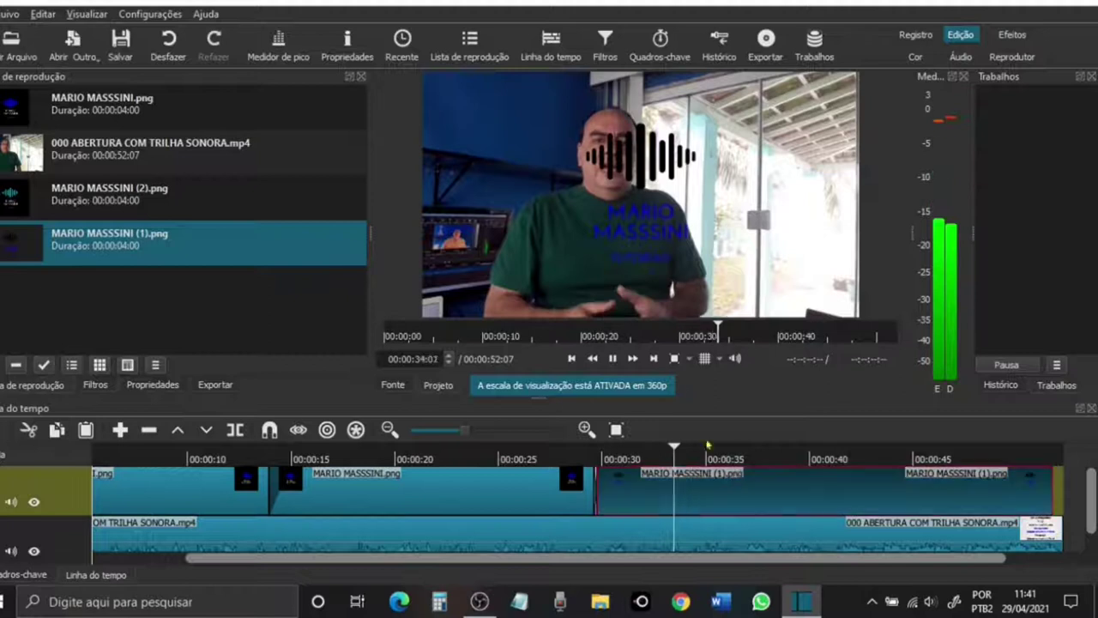
click(612, 358)
click(605, 43)
click(7, 233)
scroll(299, 329, down, 10)
scroll(299, 330, down, 1)
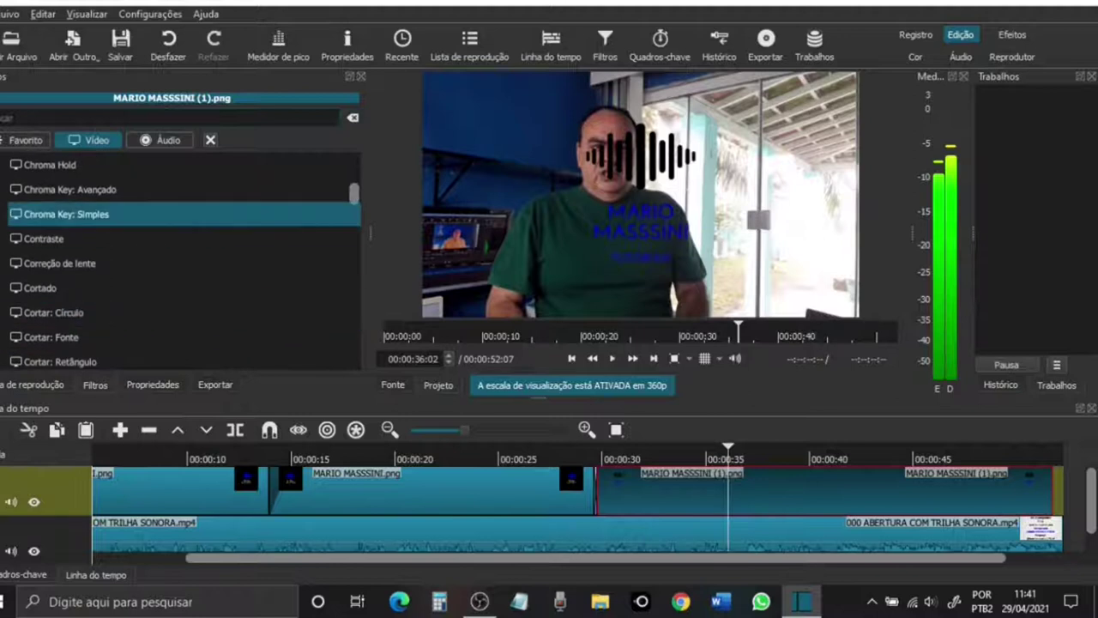
click(17, 142)
scroll(201, 283, down, 3)
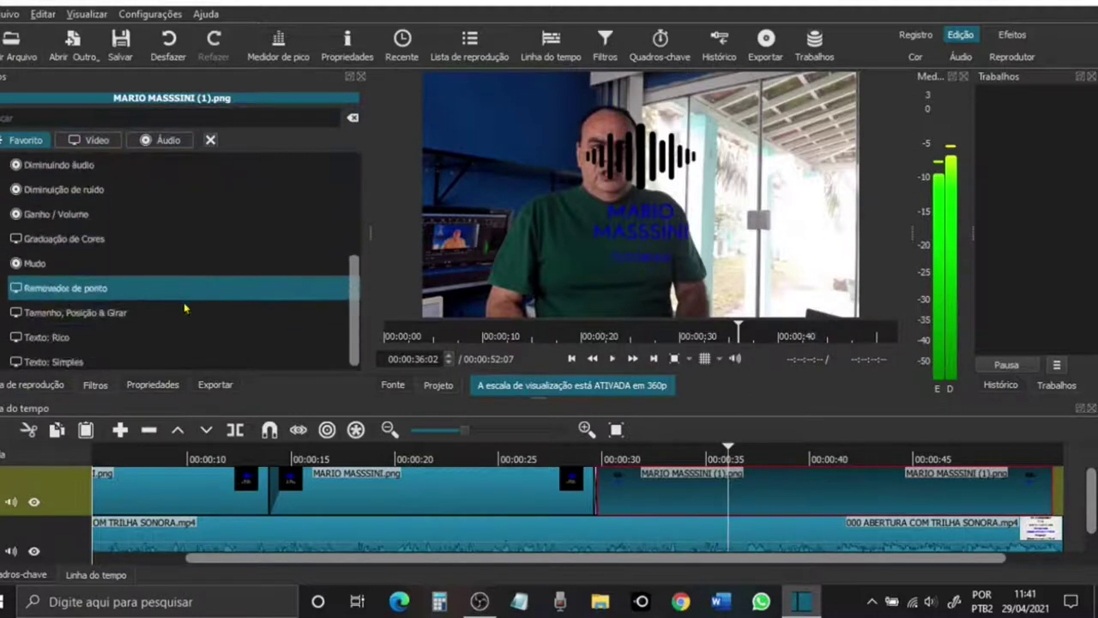
click(187, 312)
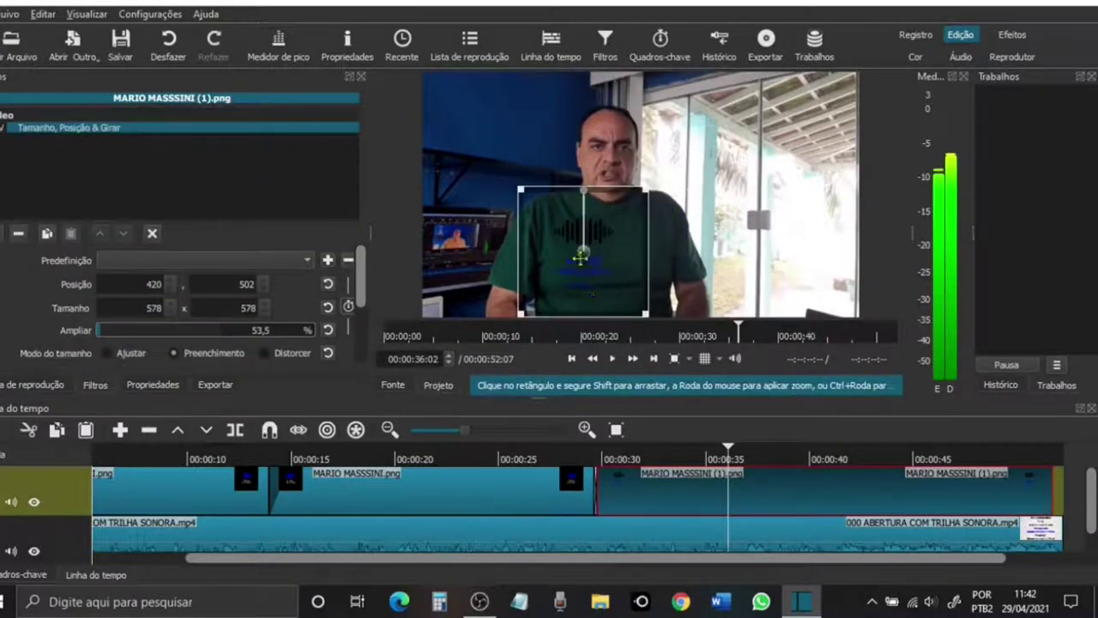
drag(584, 250, 817, 265)
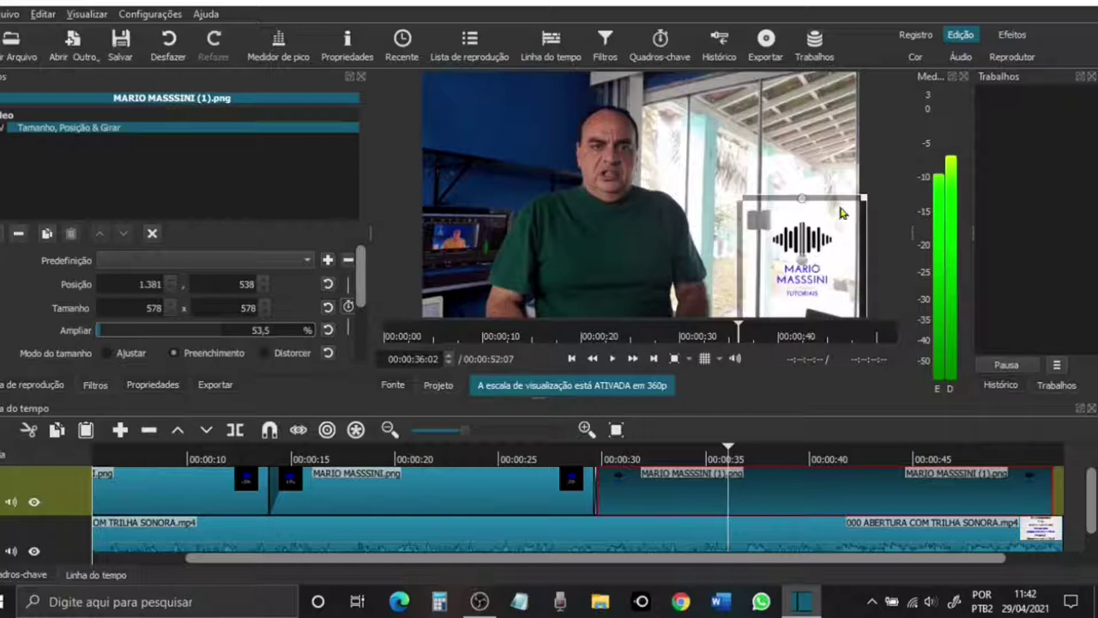
Step: Move the middle segment's logo to the upper-left corner of the picture, at position 145, 36
click(421, 494)
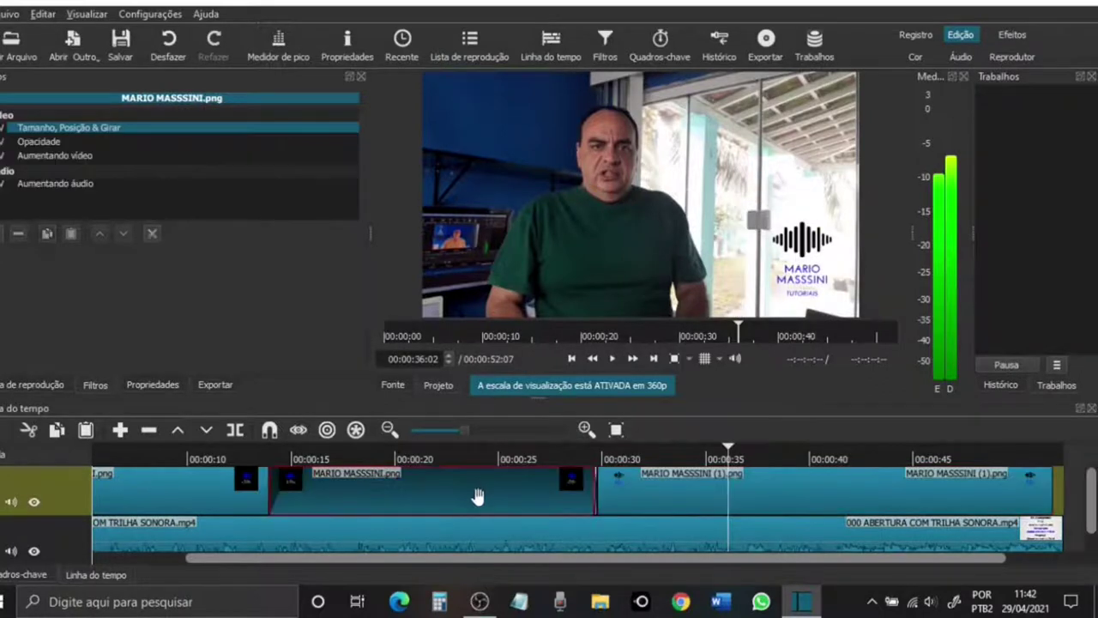
click(433, 454)
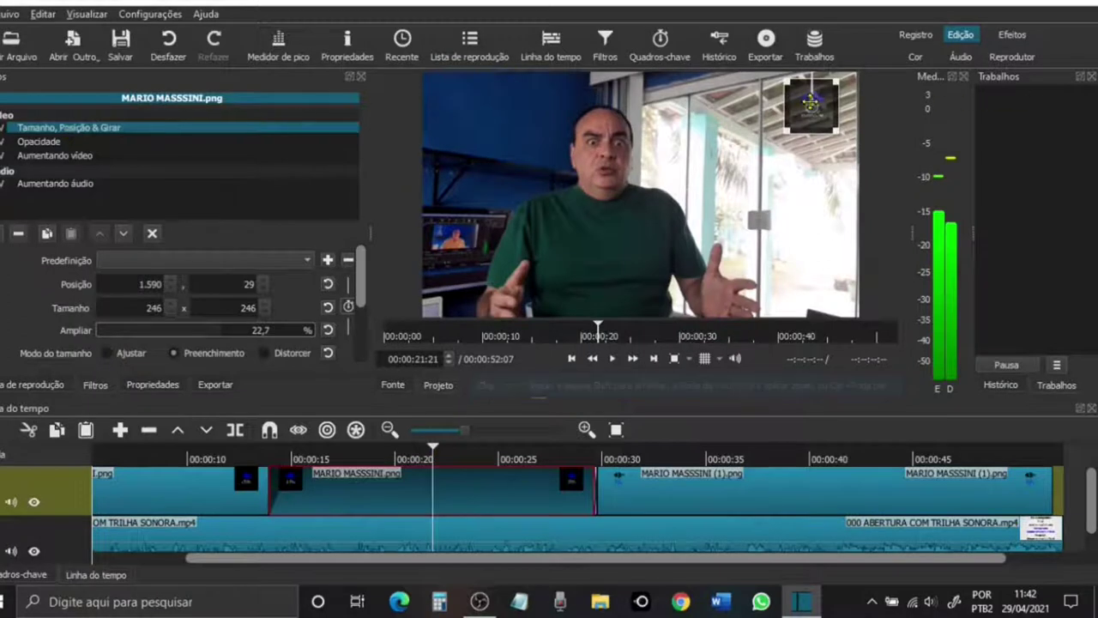
key(ctrl+z)
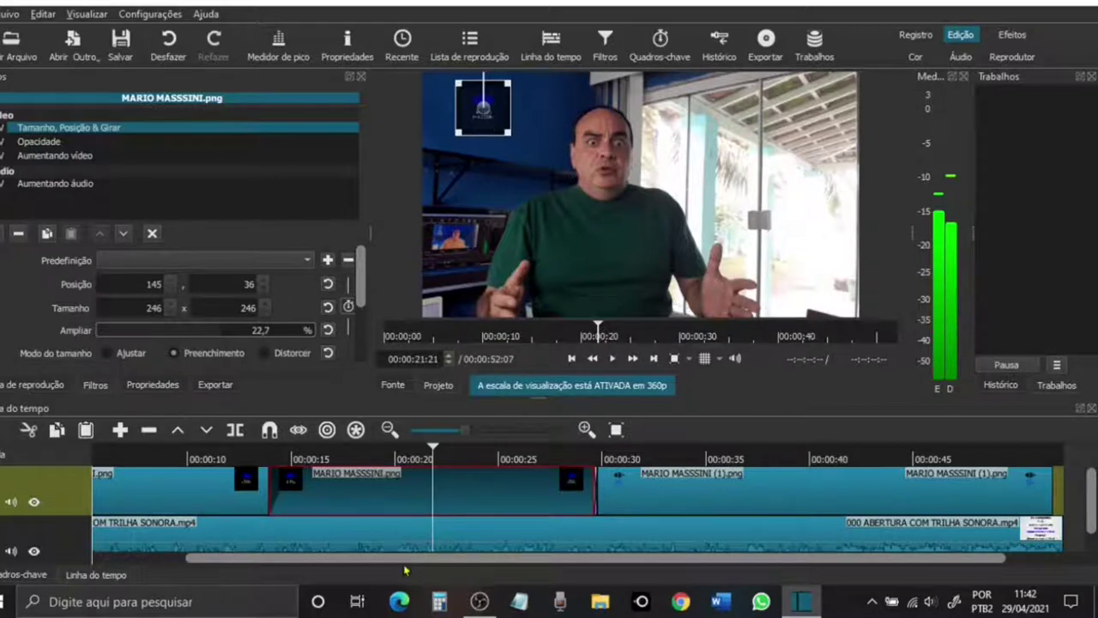
drag(405, 562, 228, 577)
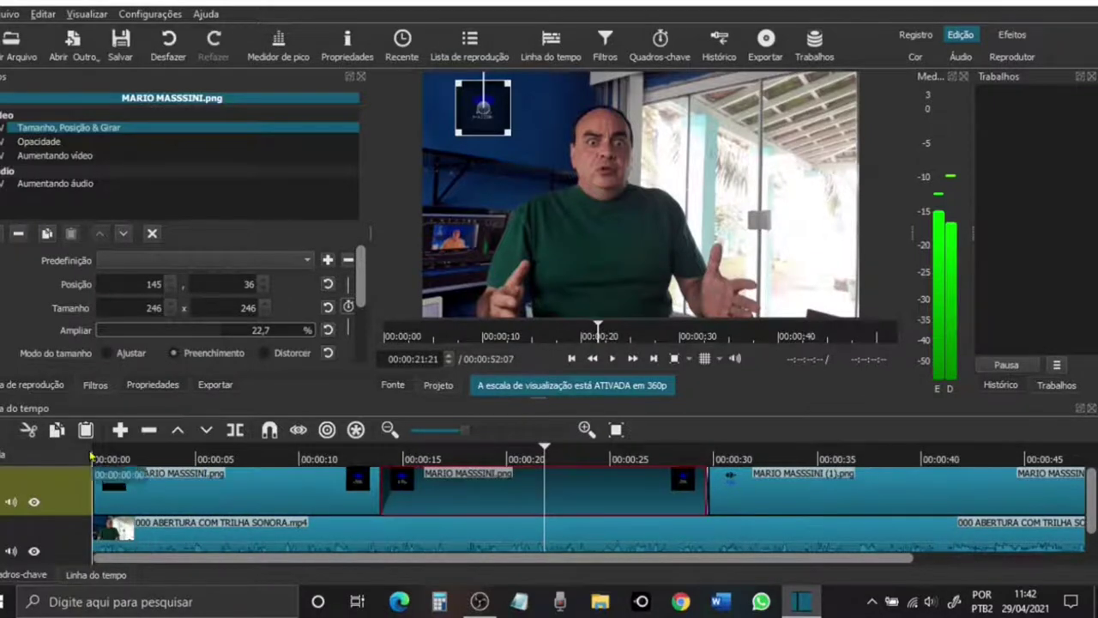
Step: Split the main video clip at 00:00:37:23
click(309, 531)
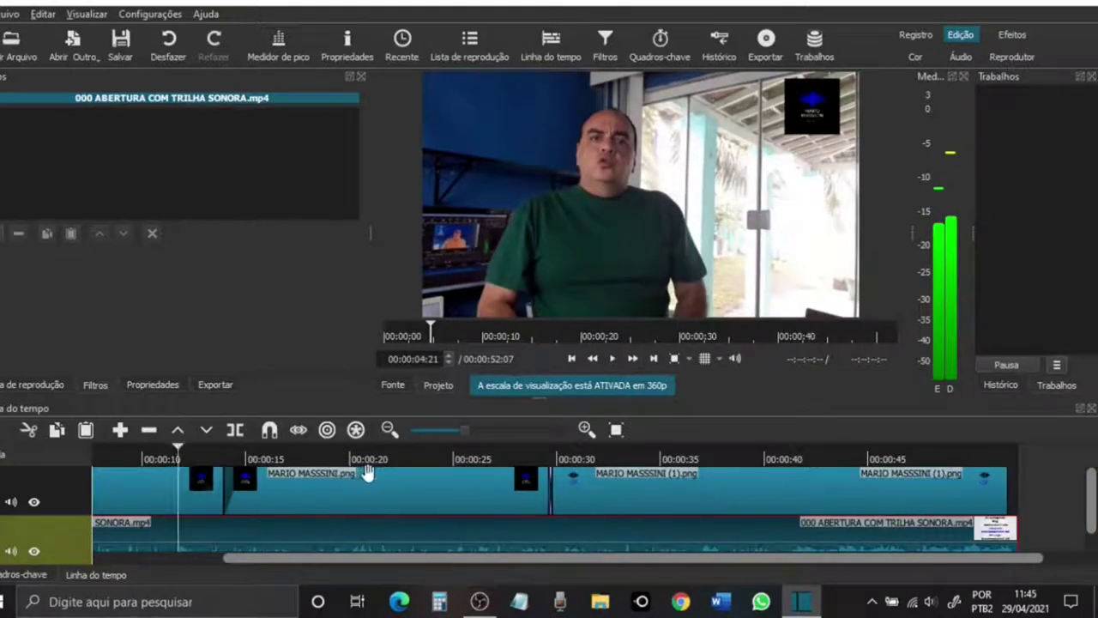
click(430, 470)
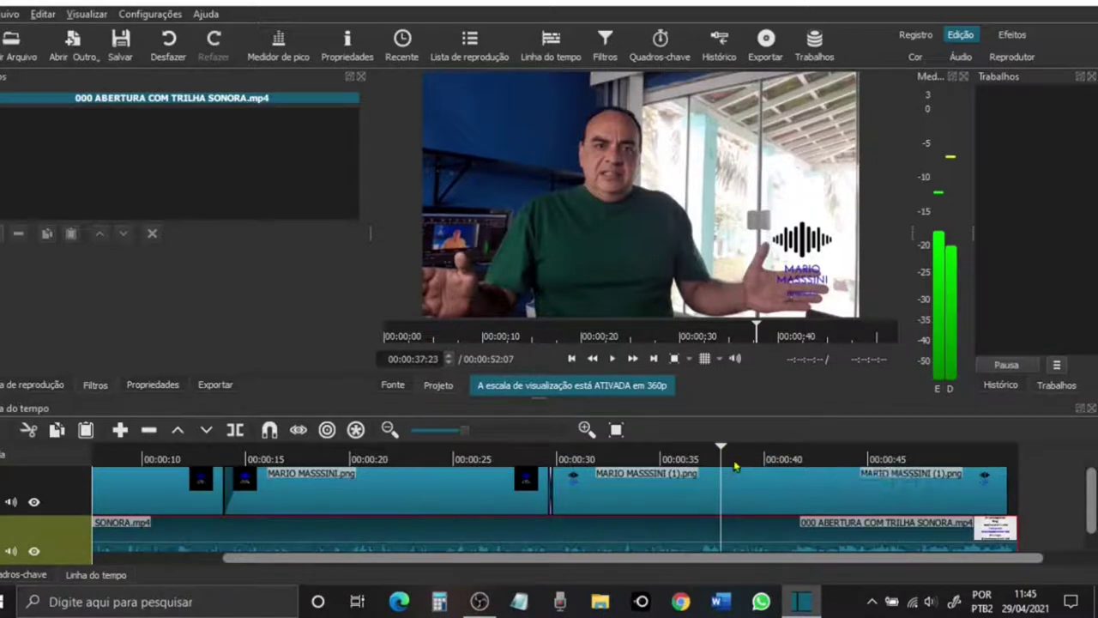
click(235, 430)
Step: Shift the third logo clip about 4 seconds later, leaving a gap before it, and trim its end to the video's end
drag(757, 508, 840, 508)
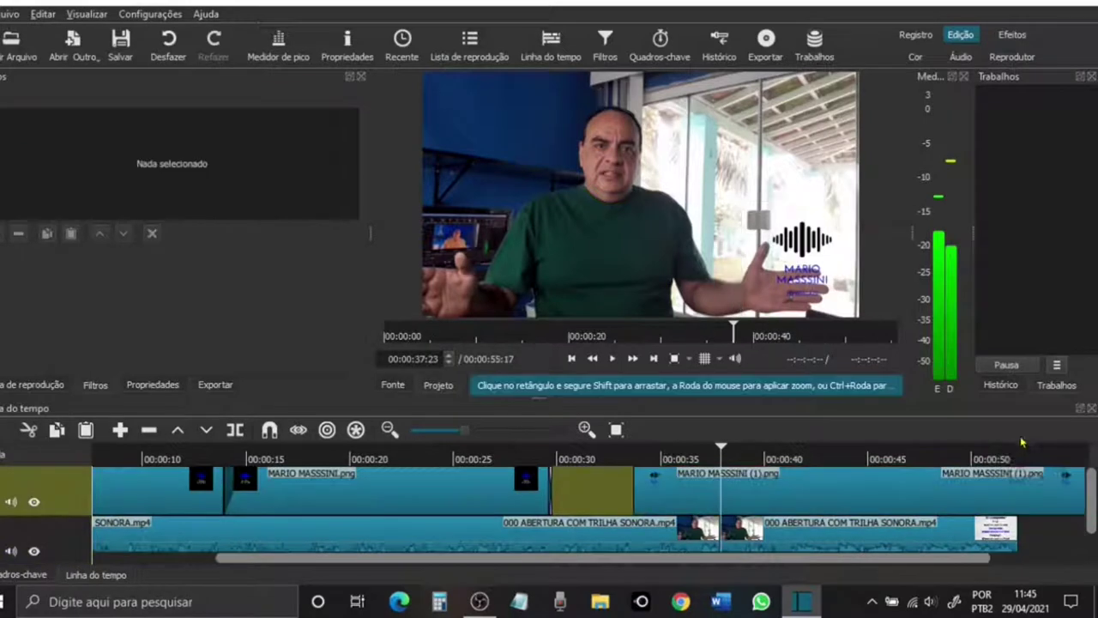
click(1012, 461)
key(ctrl+z)
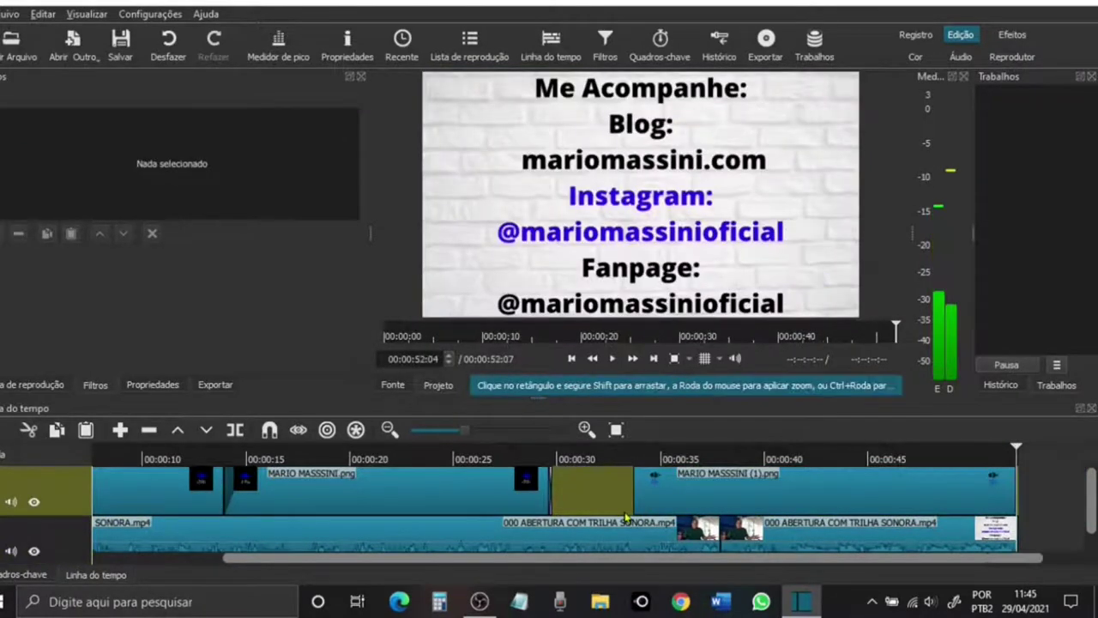
Step: Play back the timeline from about 00:00:10 to review the logo changes and the stretch without a logo
scroll(686, 566, left, 5)
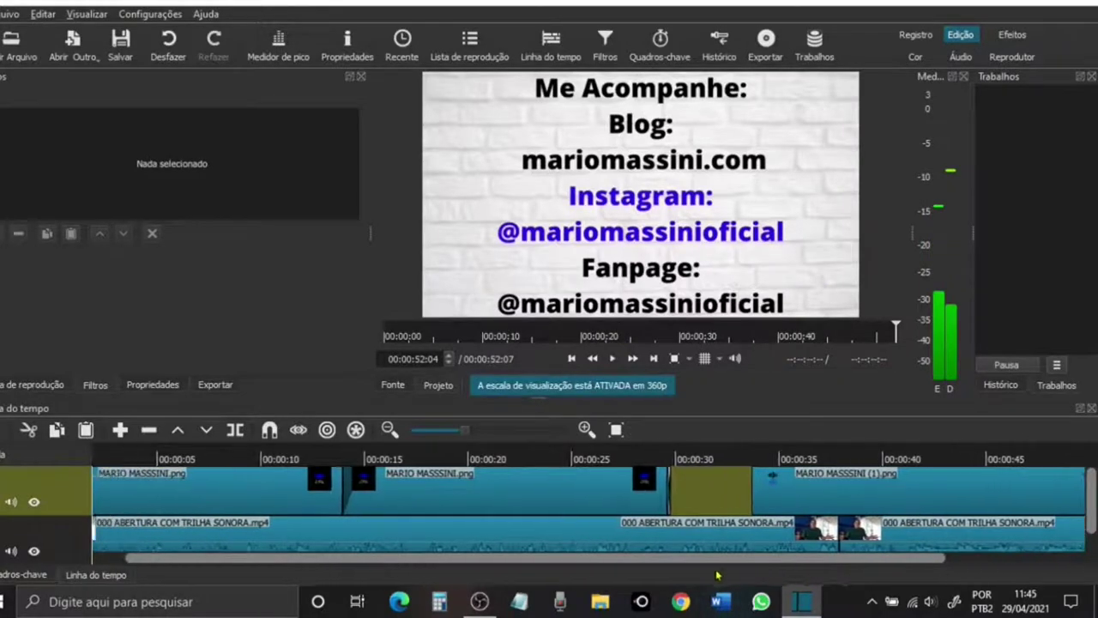
click(271, 460)
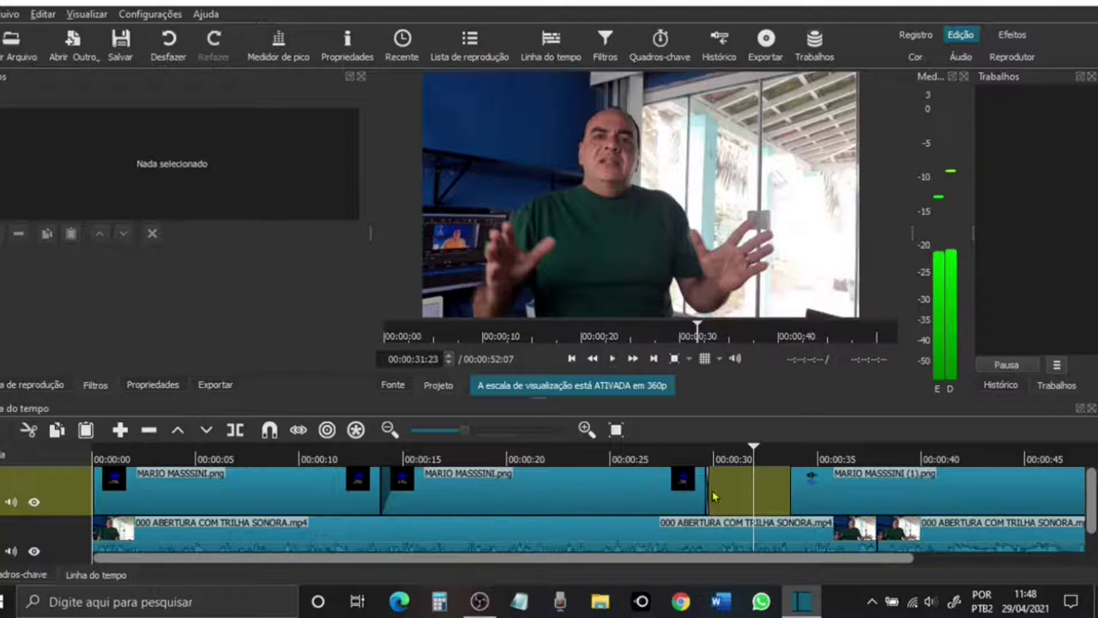
click(614, 358)
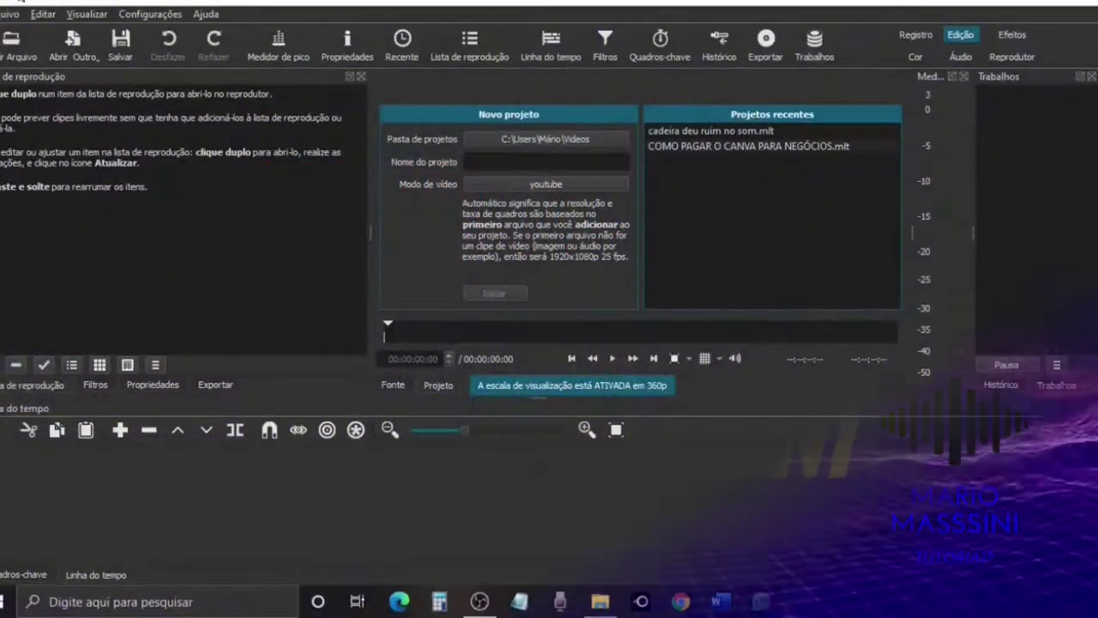
Step: Import the four Pexels videos 6603011, 6603013, 6603009 and 6603183 from the Downloads folder into the empty project
key(ctrl+o)
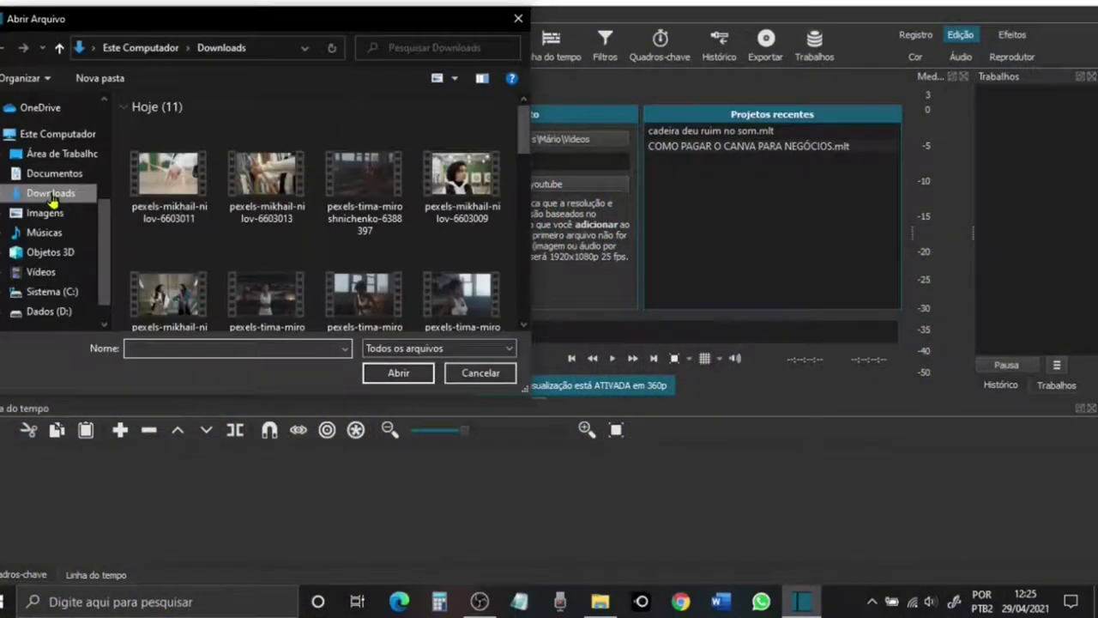
click(169, 155)
ctrl+click(266, 154)
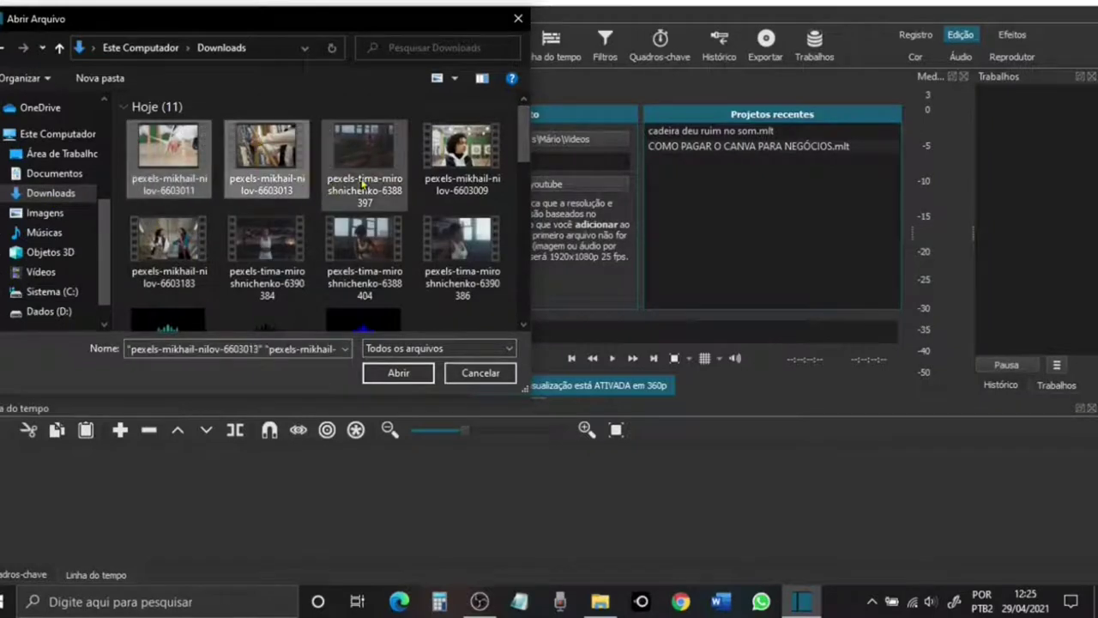
ctrl+click(439, 165)
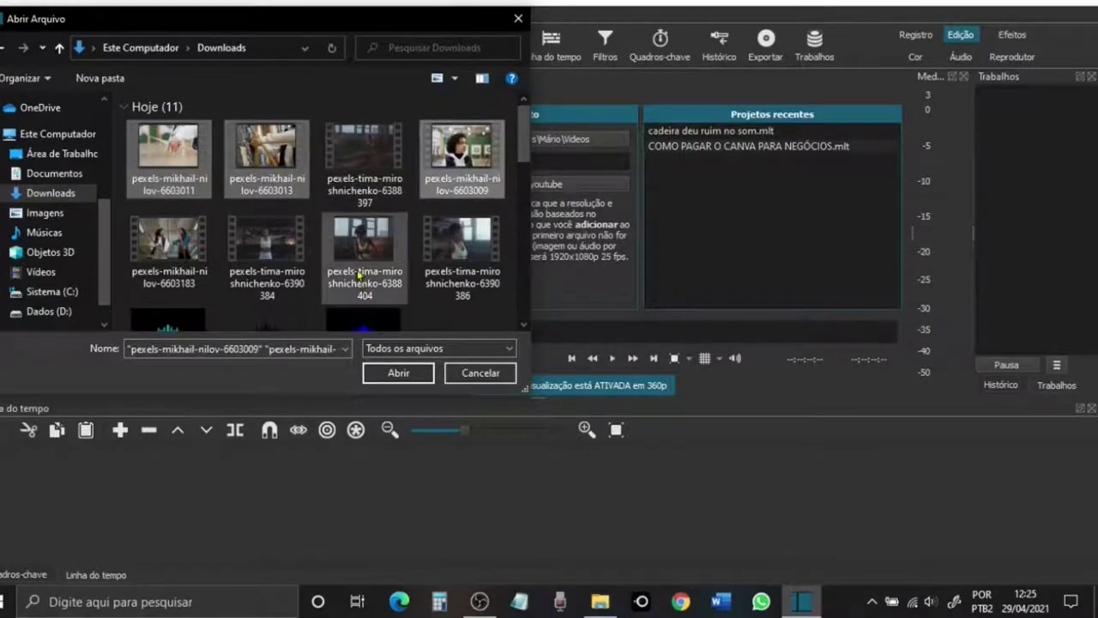
ctrl+click(179, 270)
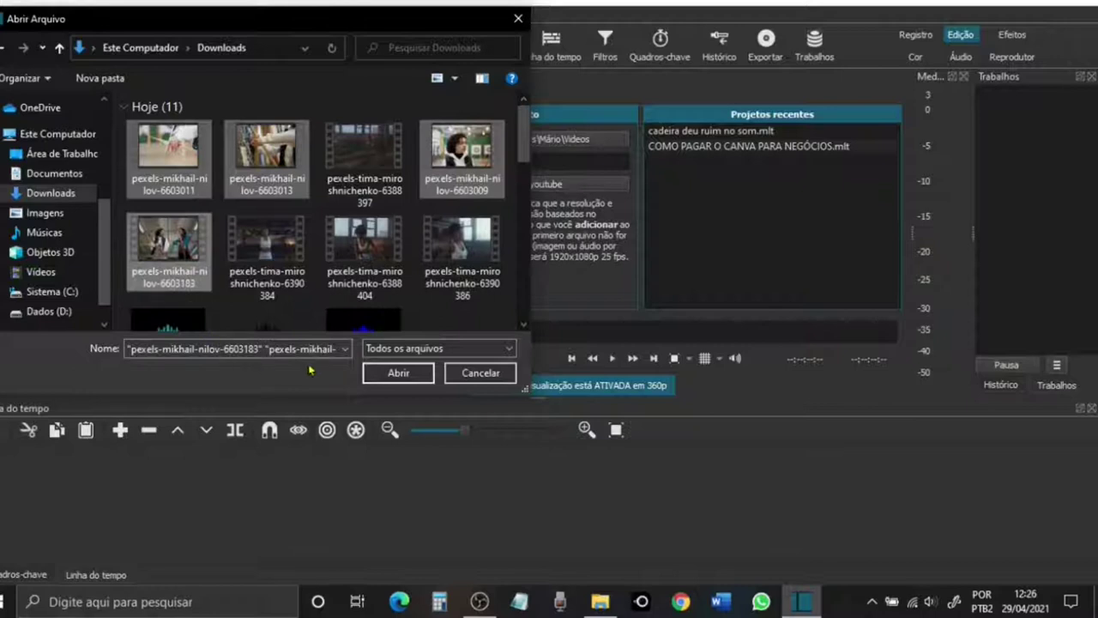
click(397, 372)
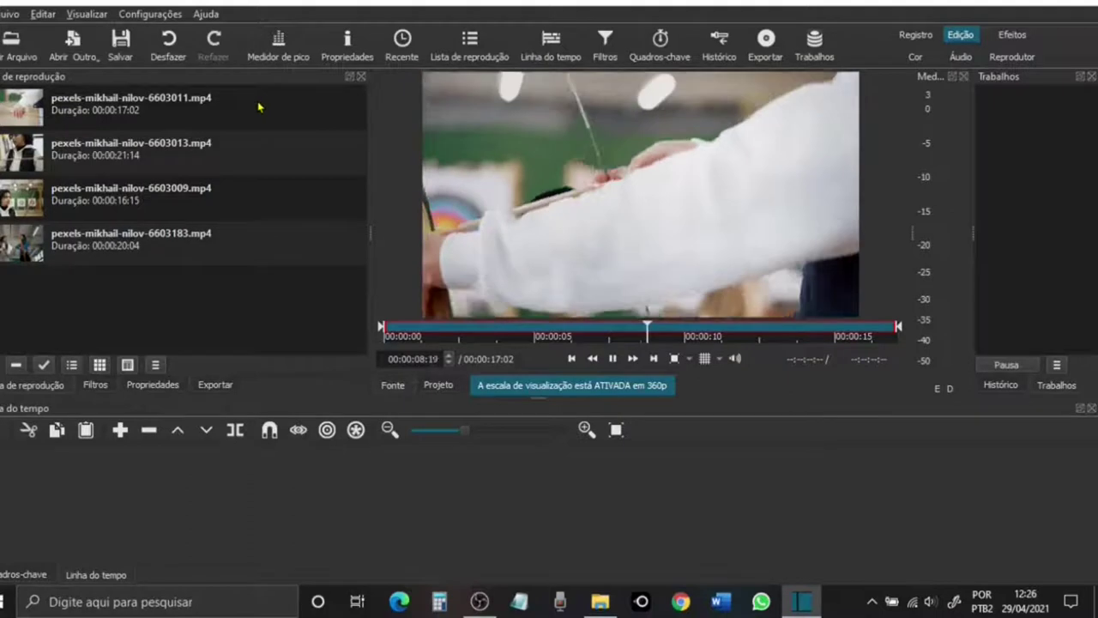
Step: Append video 6603011 to the timeline and add a second video track above it
click(110, 109)
drag(110, 110, 122, 495)
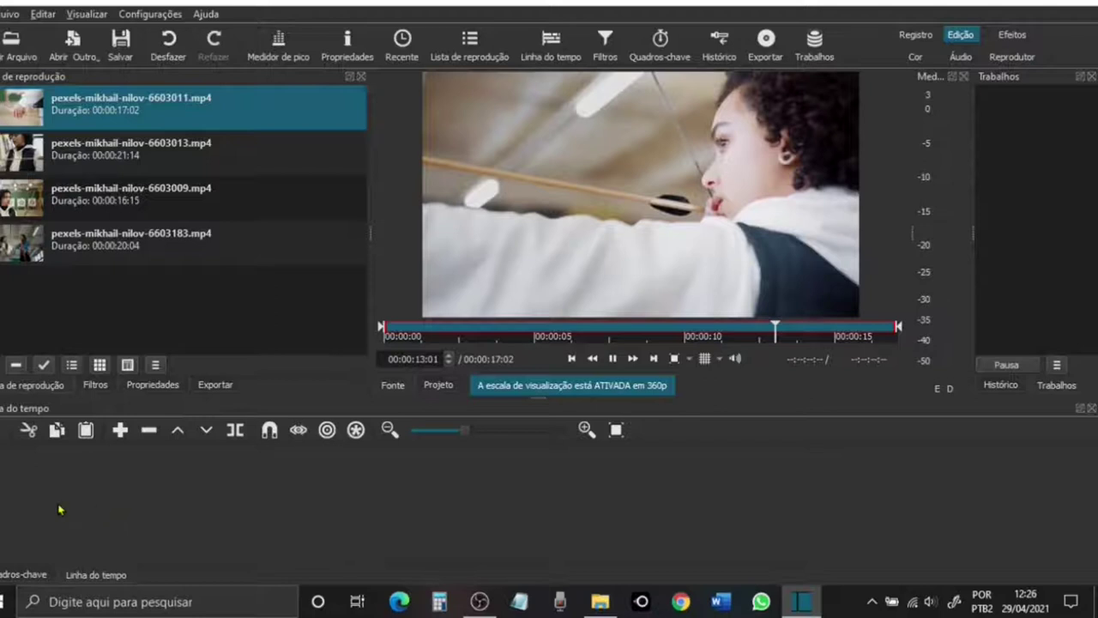
key(a)
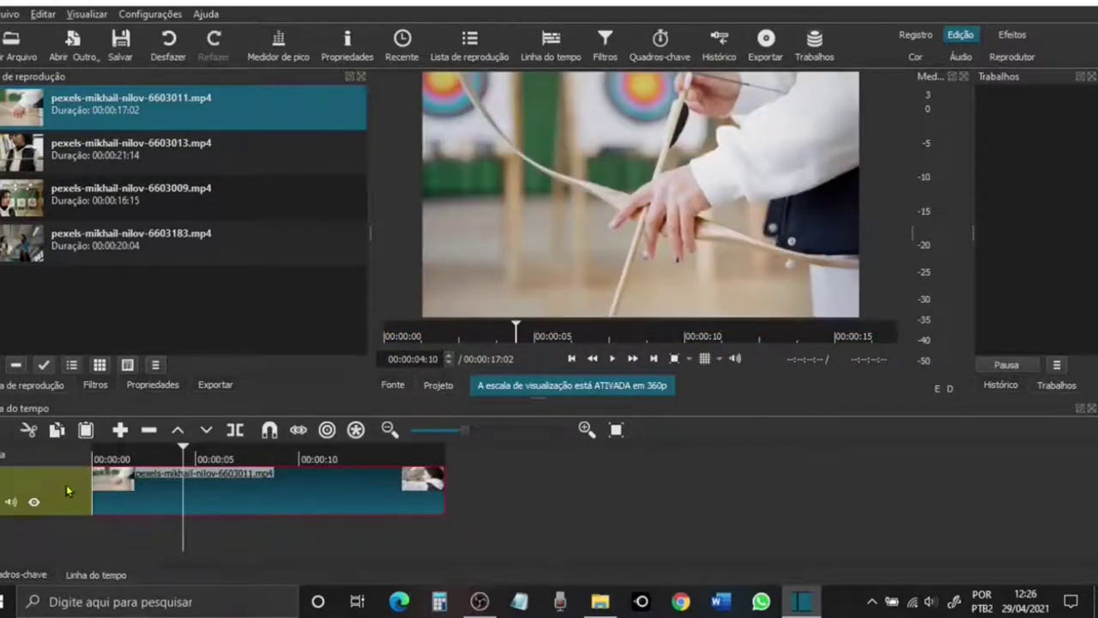
right_click(67, 491)
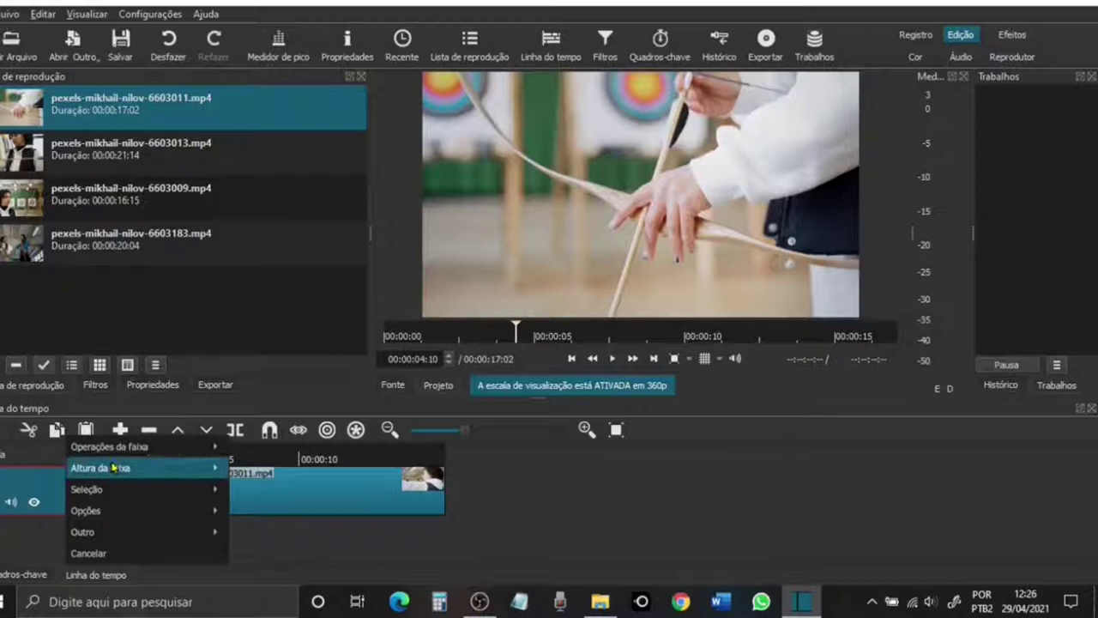
mouse_move(171, 446)
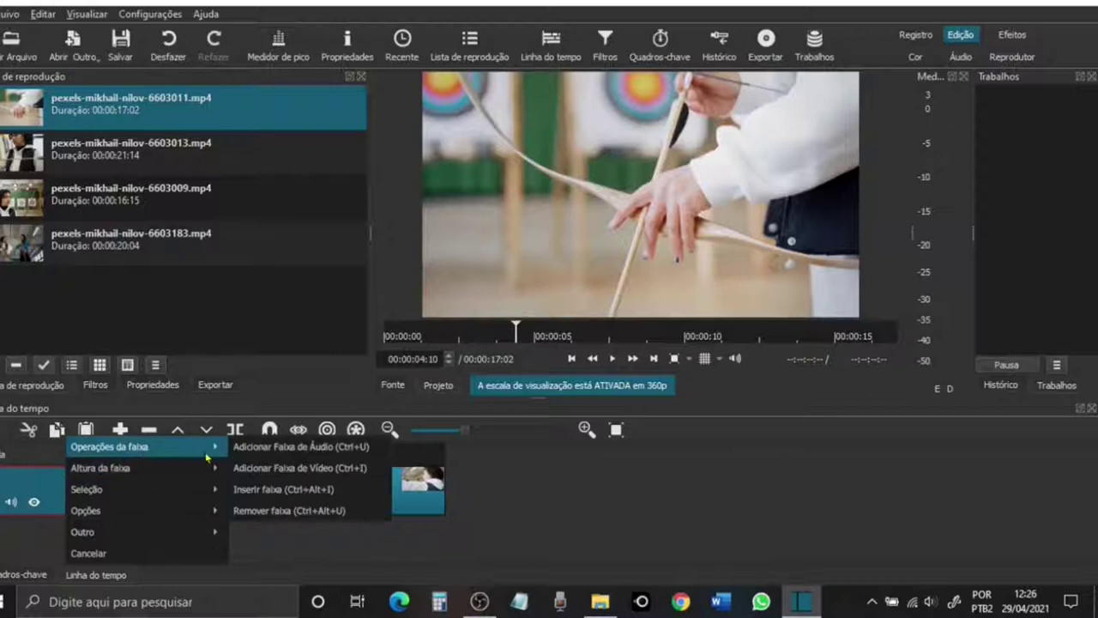
click(286, 468)
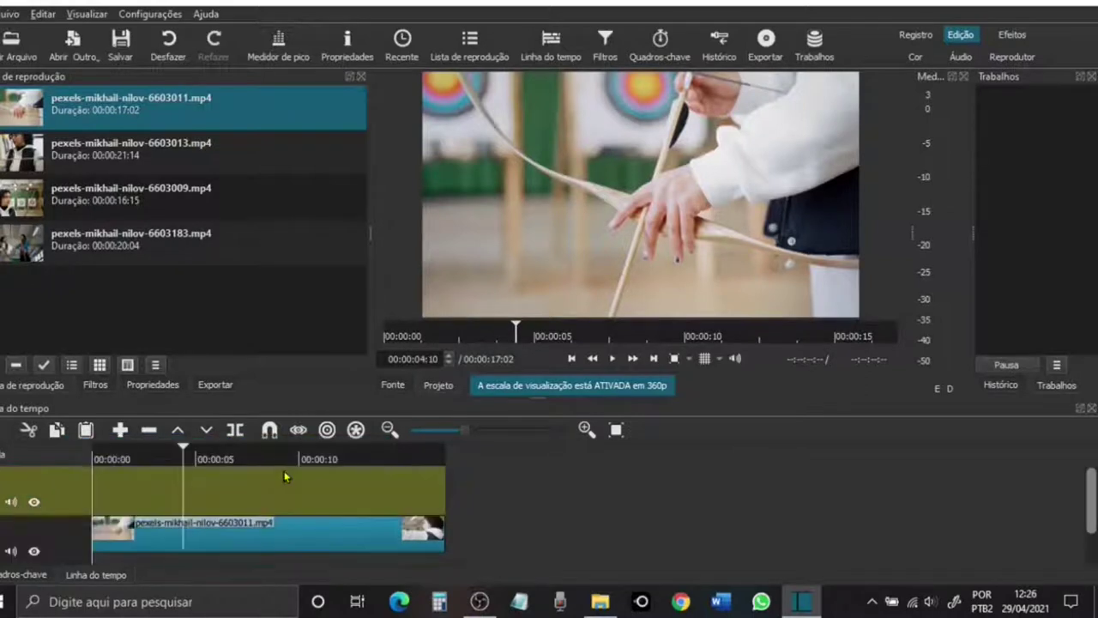
Step: Open video 6603013 from the playlist and append it to the new upper video track
double_click(135, 160)
key(space)
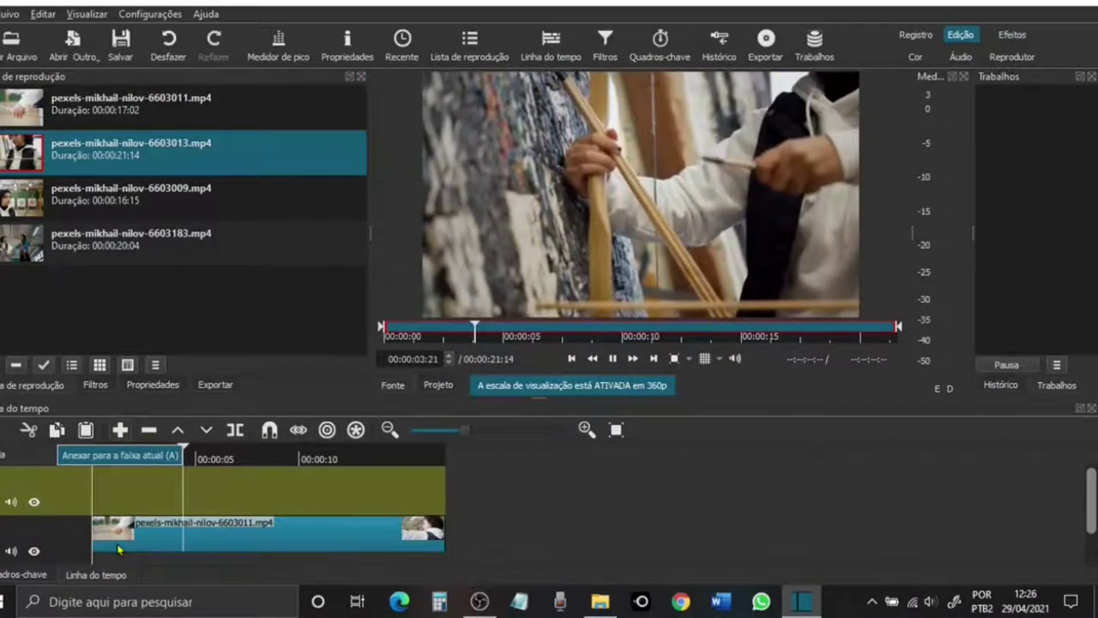
key(a)
Step: Split video 6603013 at 00:00:17:02, where the clip on the track below ends, and remove the excess piece
click(447, 473)
click(490, 480)
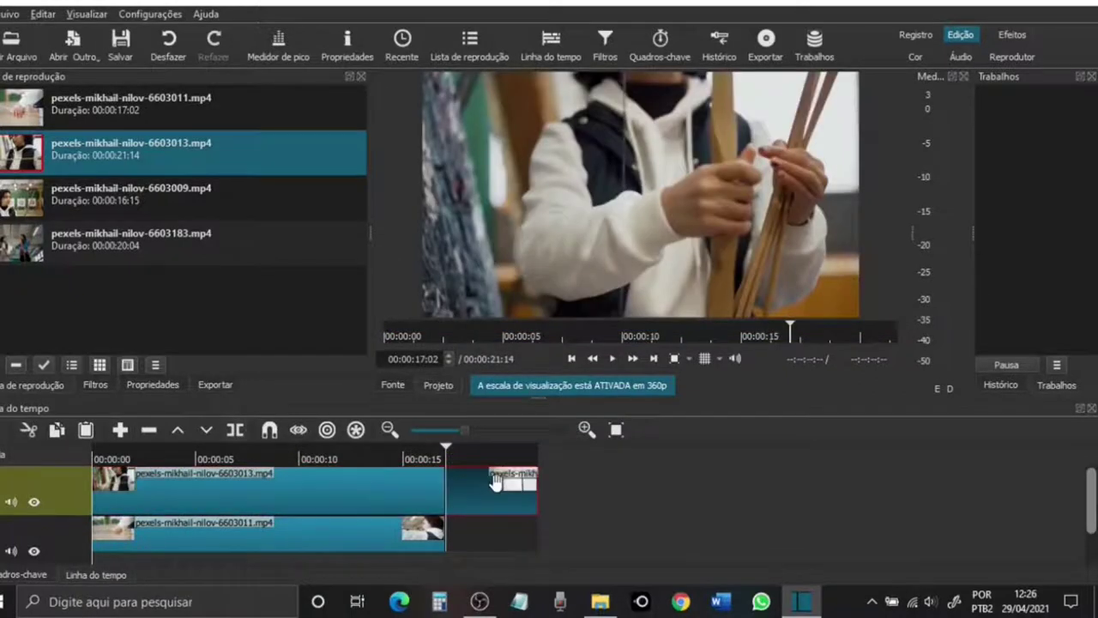
right_click(491, 486)
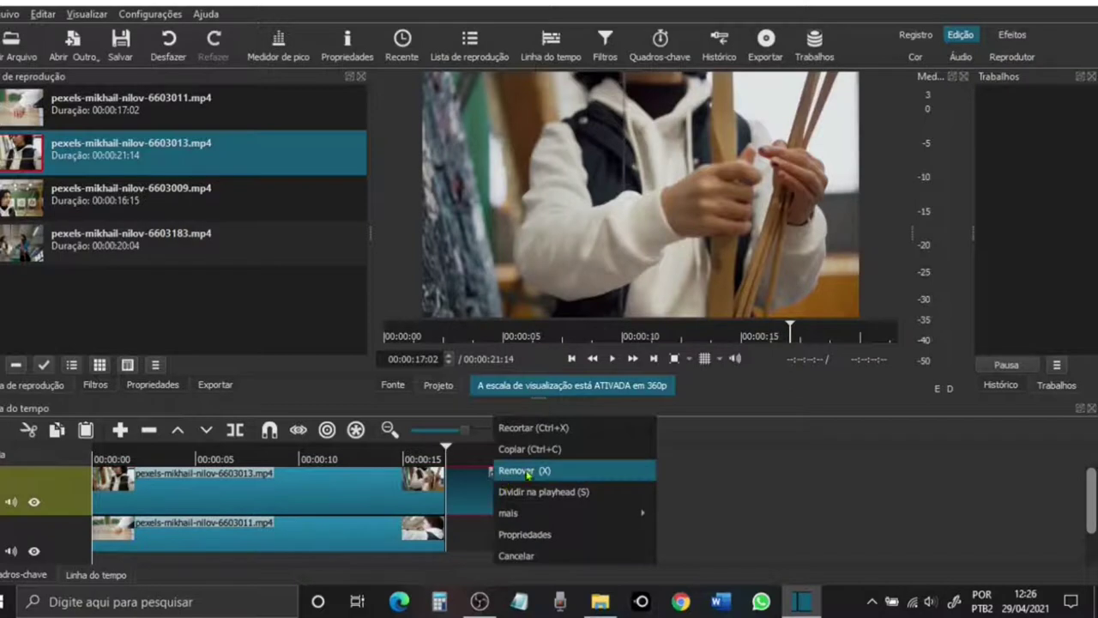
click(528, 471)
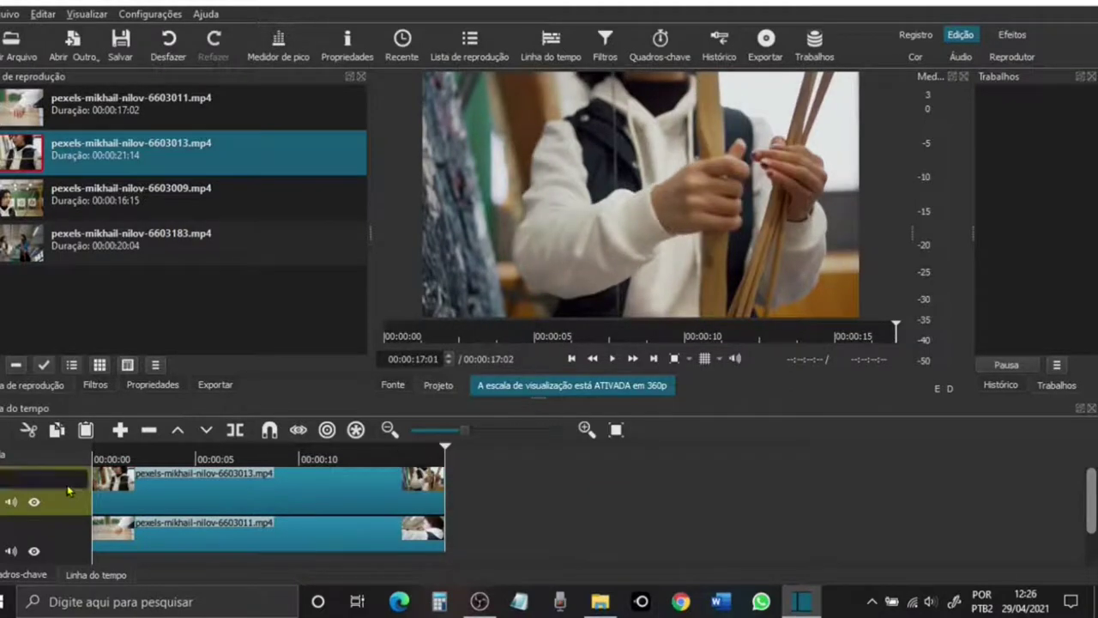
Step: Add another video track on top and place video 6603009 at its start
right_click(68, 513)
mouse_move(120, 446)
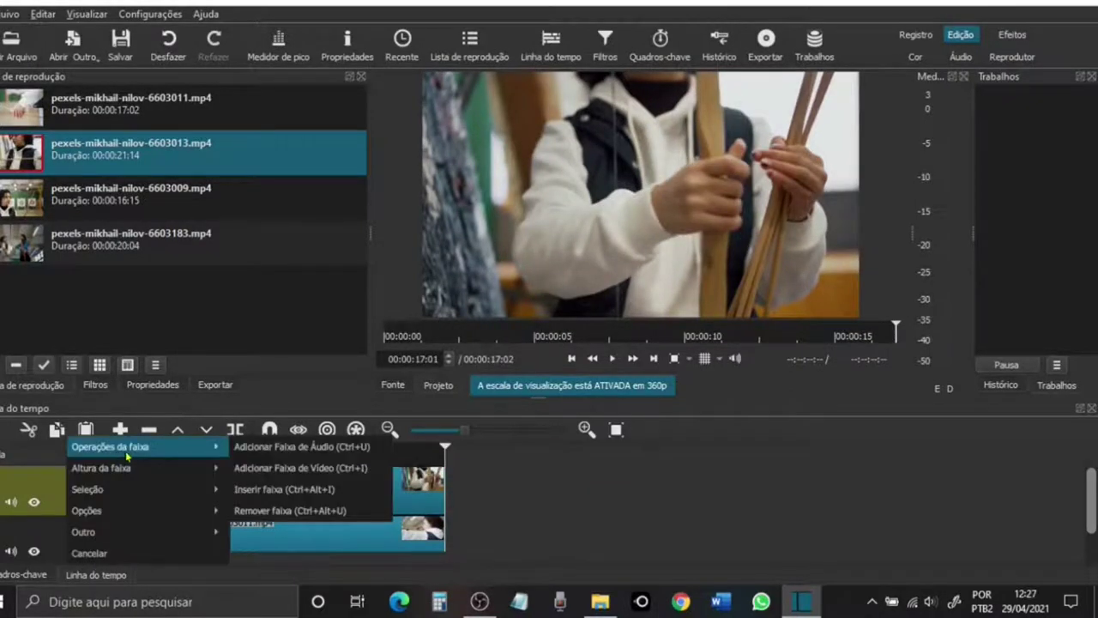
click(265, 470)
drag(129, 193, 130, 480)
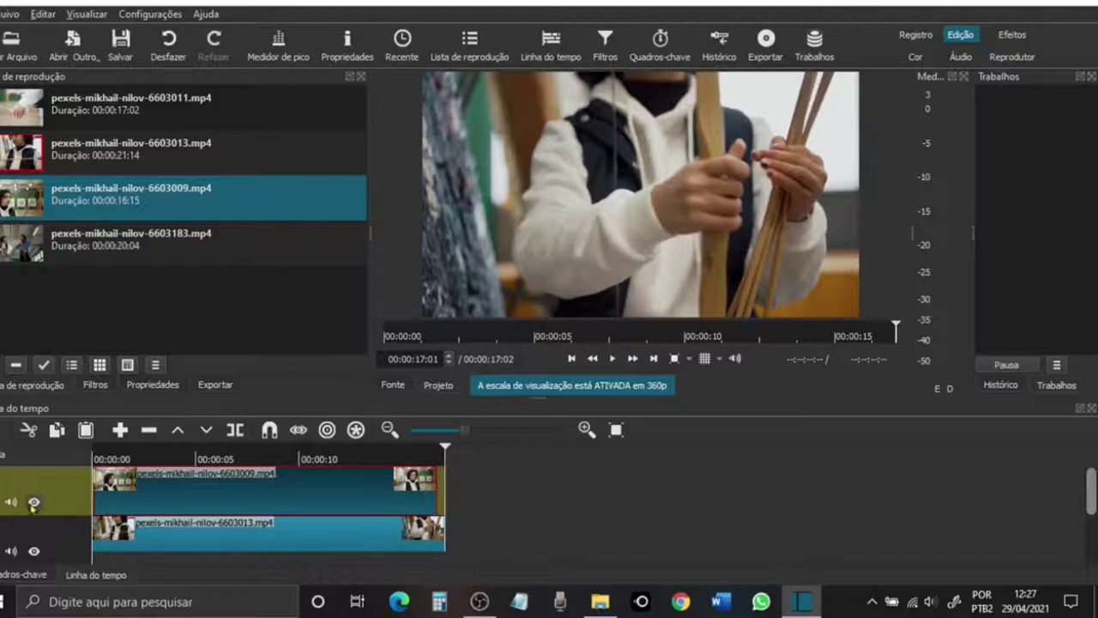
Step: Add a fourth video track on top and place video 6603183 at its start
right_click(80, 489)
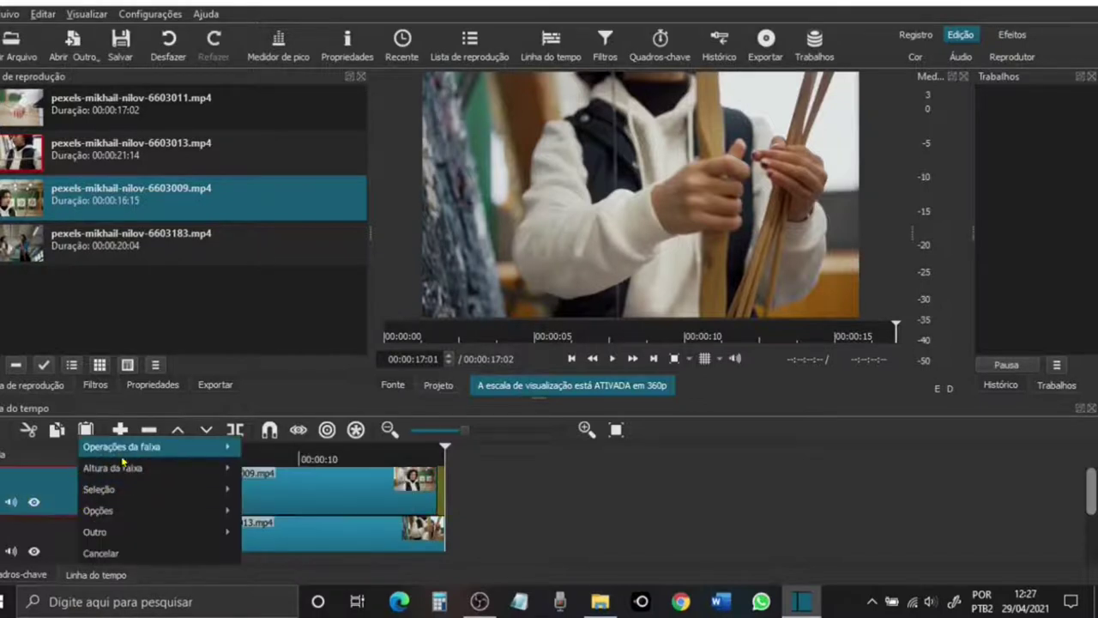
mouse_move(181, 452)
click(270, 469)
drag(112, 249, 155, 489)
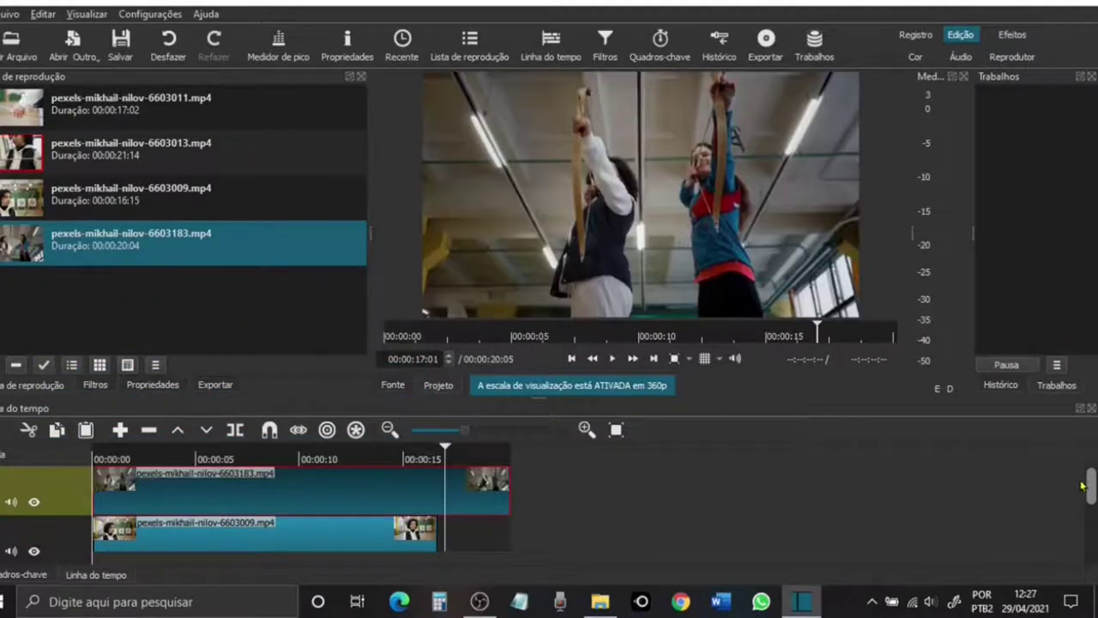
Step: Trim the longer stacked clips so they all end with video 6603009 at 00:00:16:16
drag(1092, 489, 1094, 502)
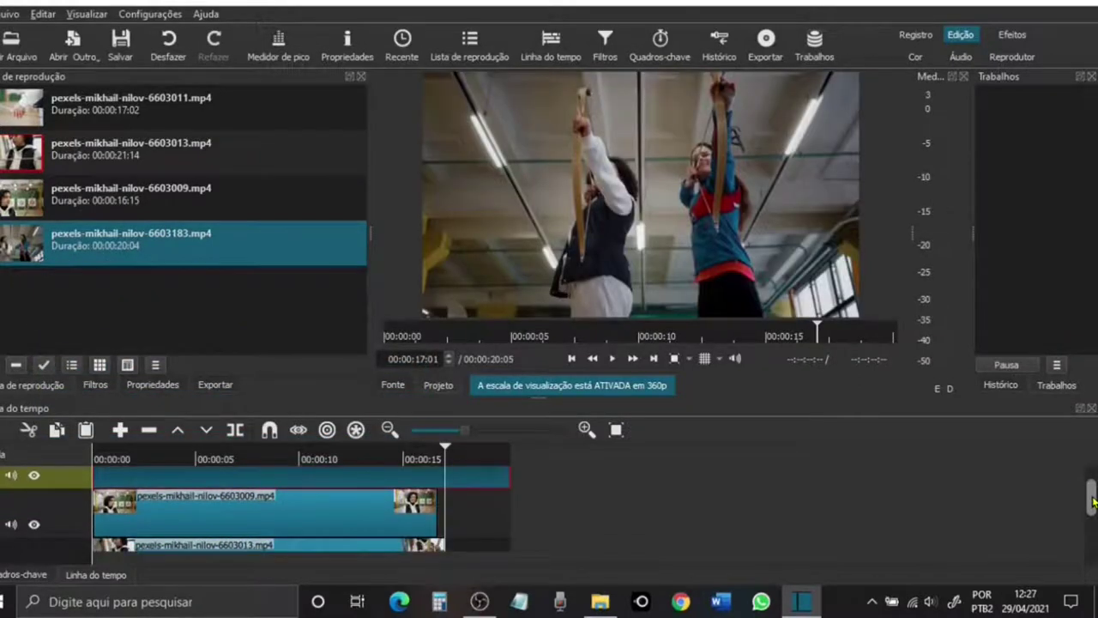
scroll(412, 506, down, 1)
click(391, 523)
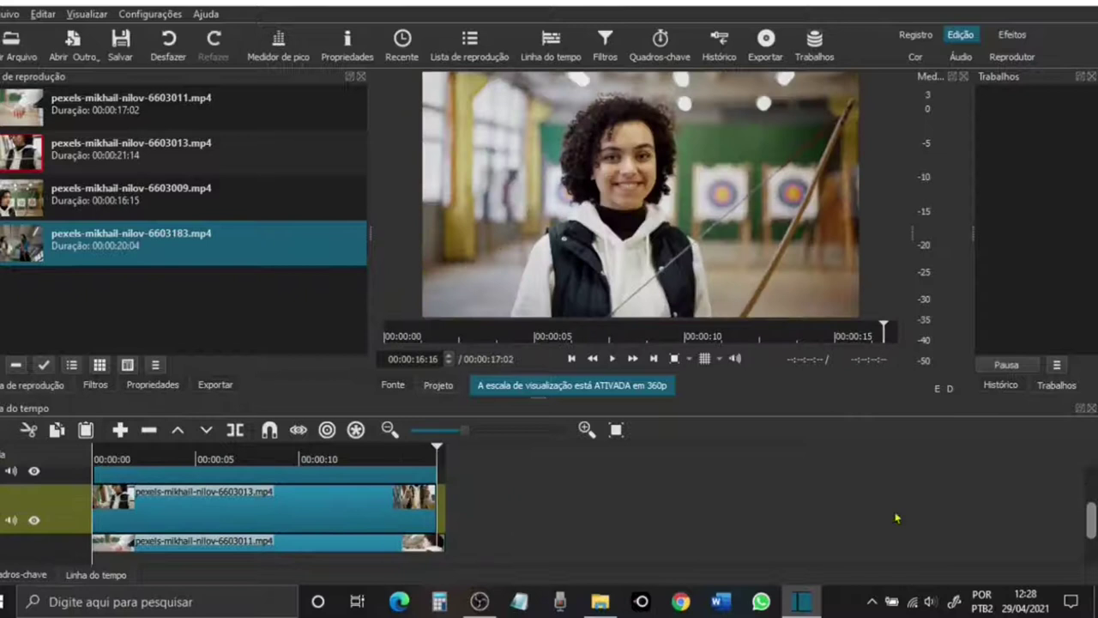
scroll(896, 518, down, 1)
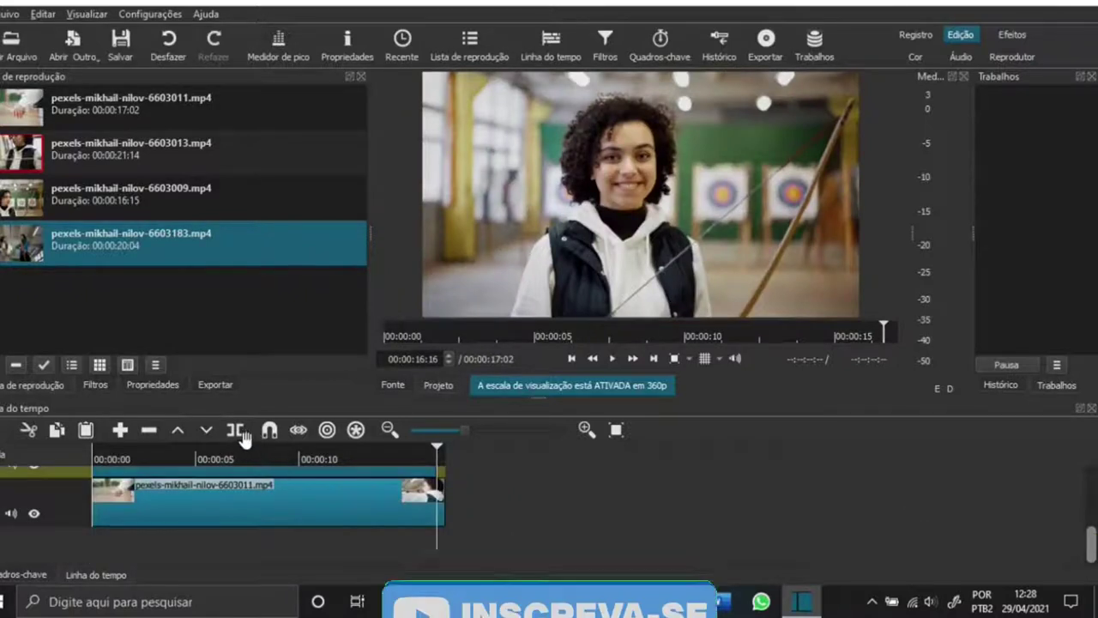
scroll(1090, 491, up, 2)
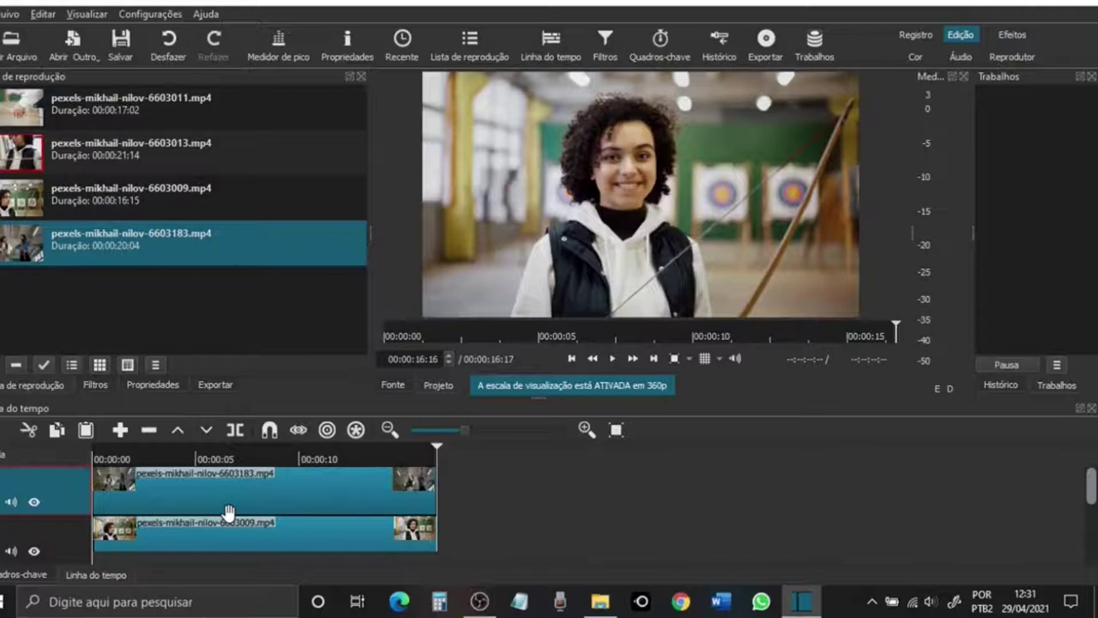
Step: Add a video track on top, import 000 ABERTURA COM TRILHA SONORA.mp4 and place it at the track's start
right_click(72, 507)
mouse_move(112, 449)
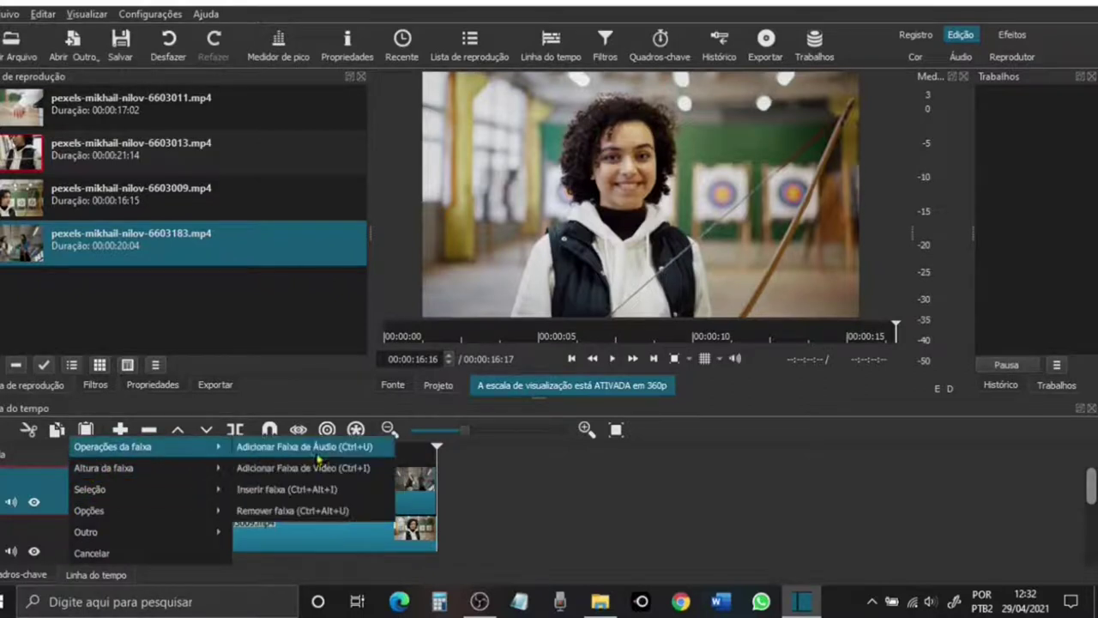
click(266, 470)
click(12, 42)
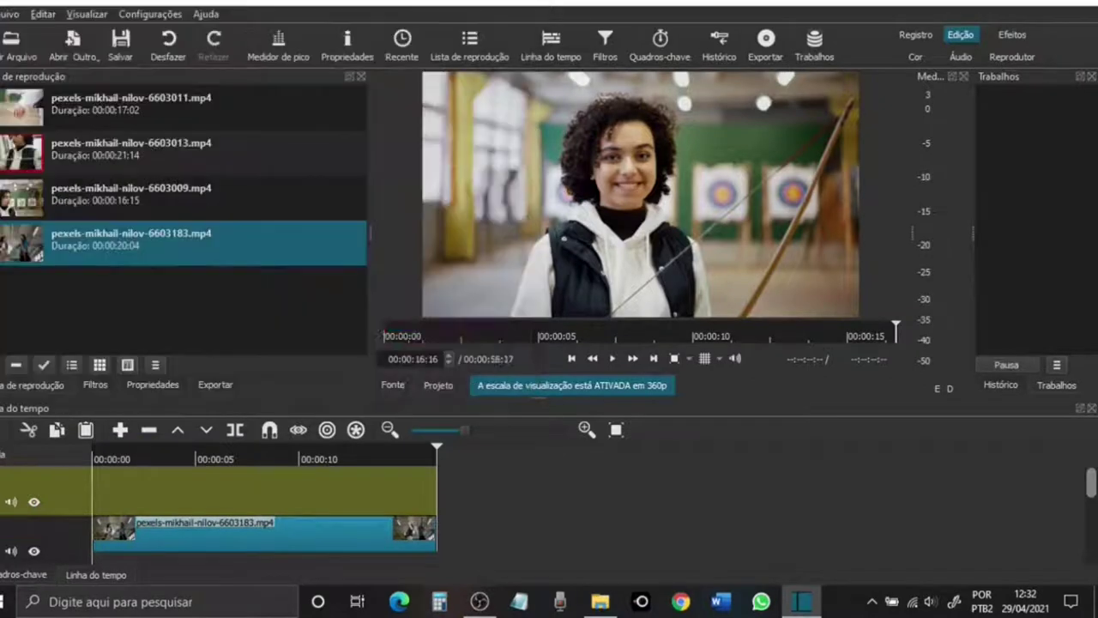
drag(49, 298, 372, 508)
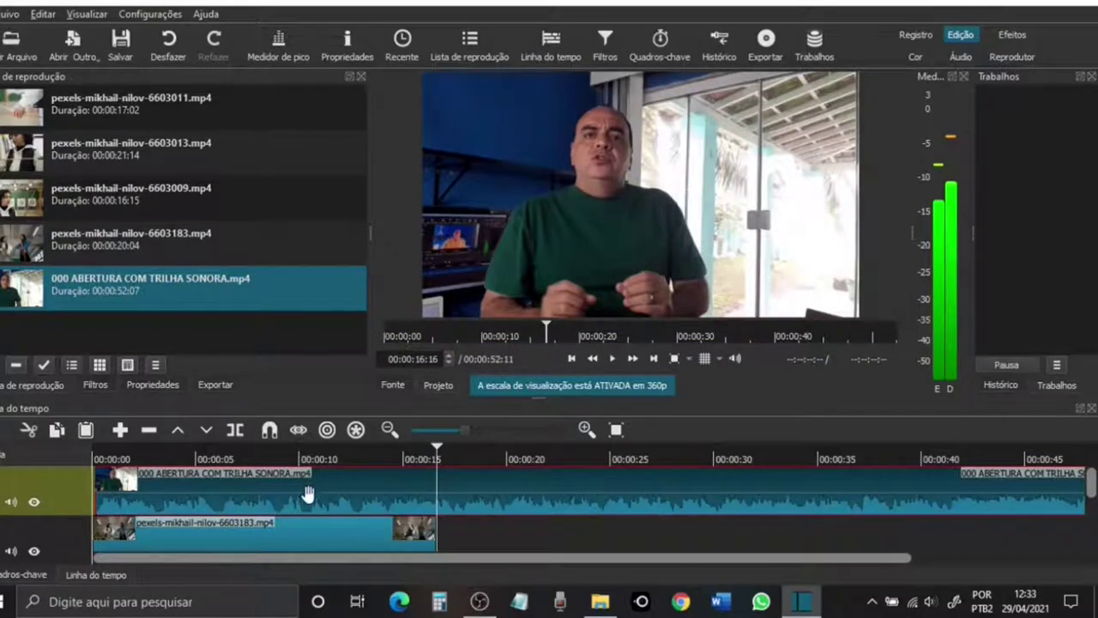
Step: Detach the audio from the 000 ABERTURA COM TRILHA SONORA clip and remove the detached audio clip
right_click(221, 496)
mouse_move(249, 512)
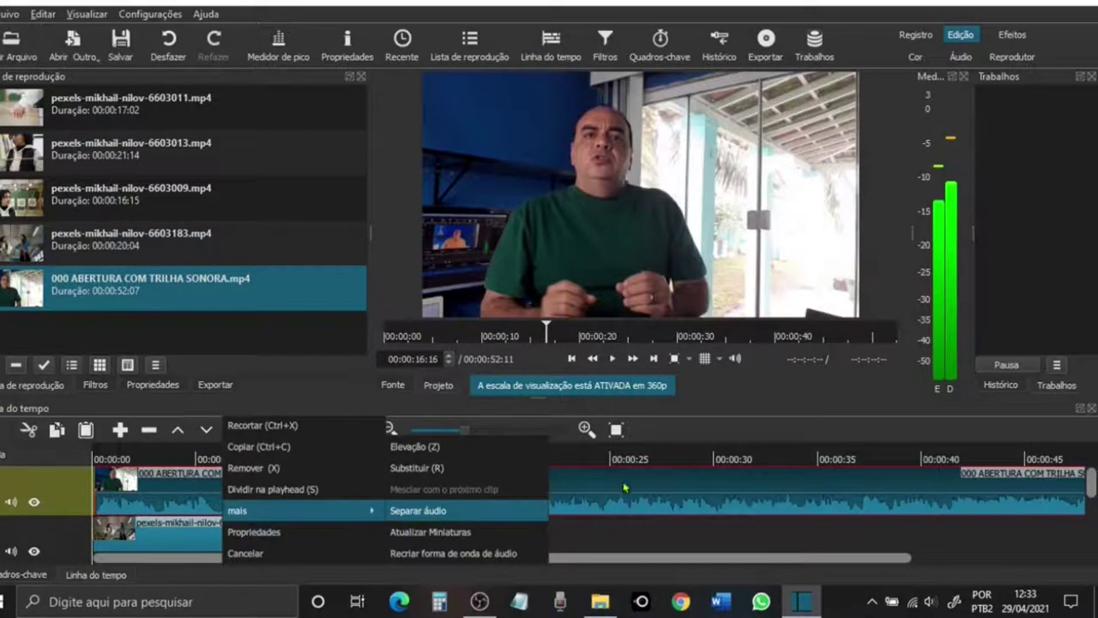
key(Return)
scroll(596, 503, right, 5)
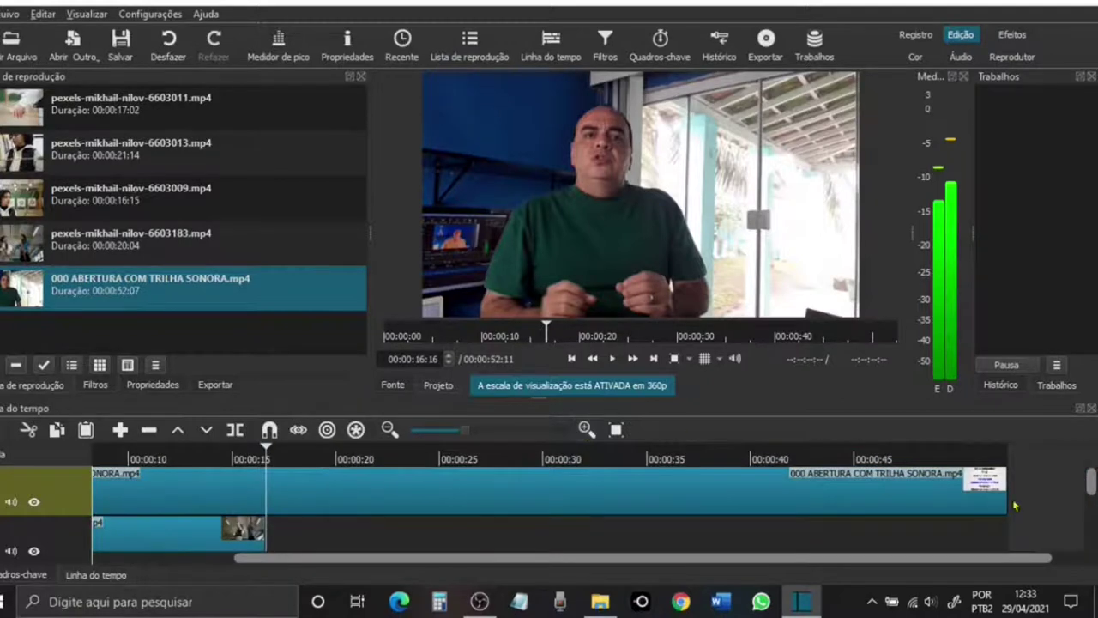
scroll(1082, 489, down, 3)
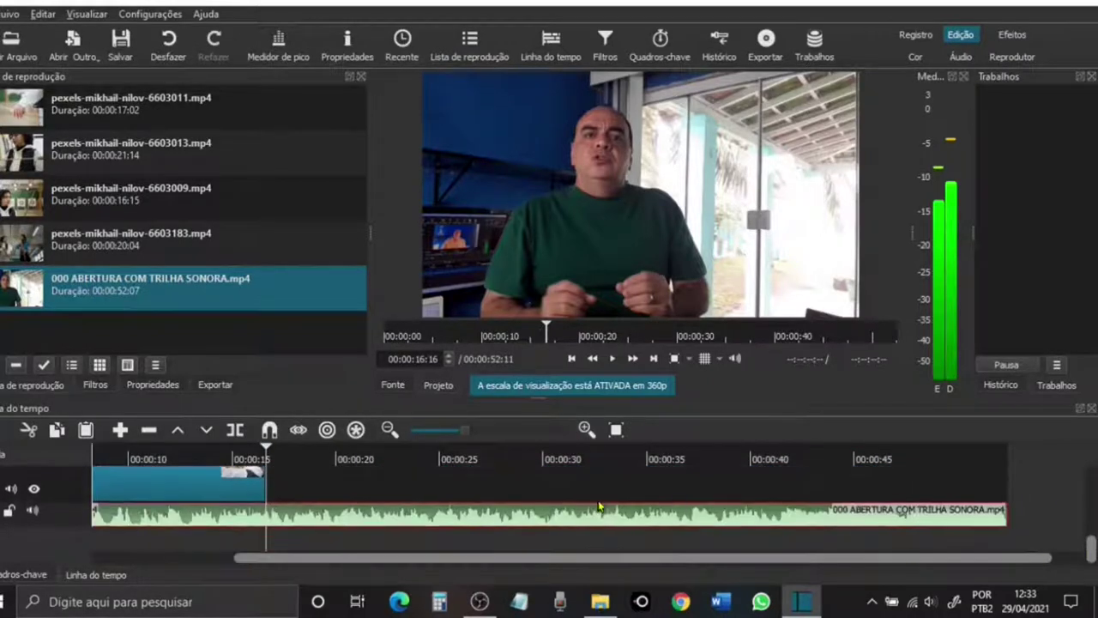
right_click(591, 512)
click(678, 485)
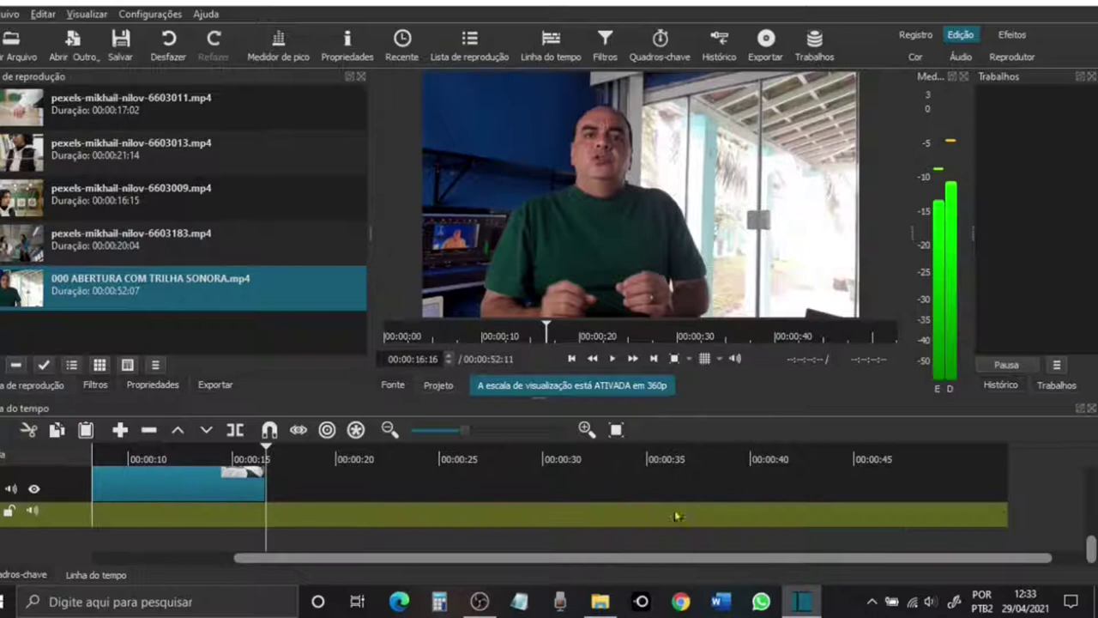
Step: Remove the uppermost video track holding the 000 ABERTURA COM TRILHA SONORA clip
drag(1093, 538, 1091, 473)
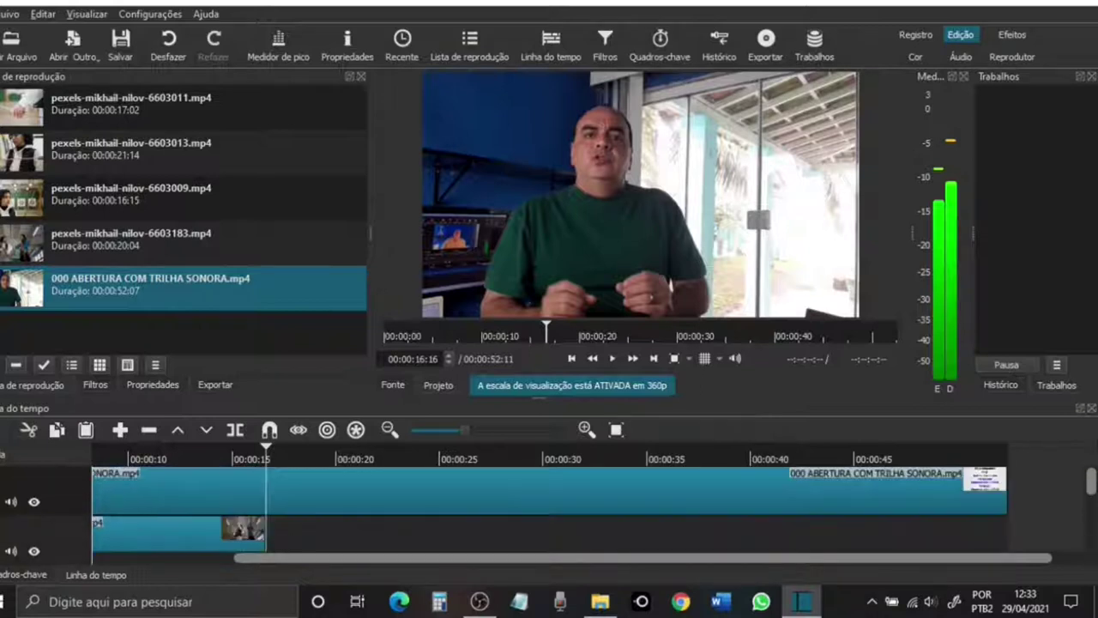
drag(983, 558, 475, 606)
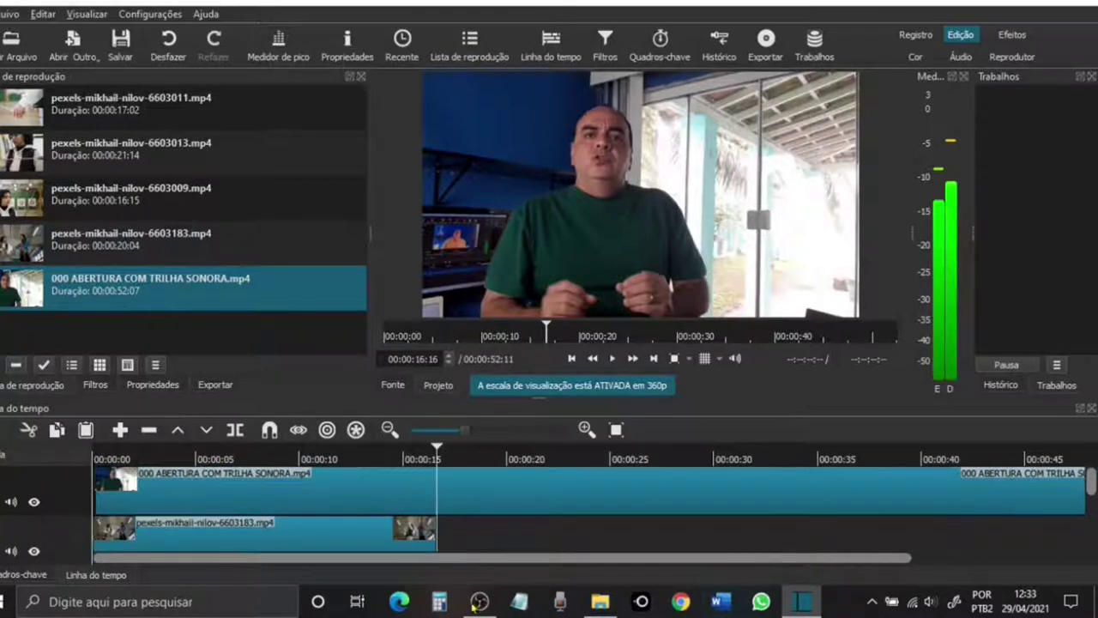
right_click(57, 510)
mouse_move(86, 455)
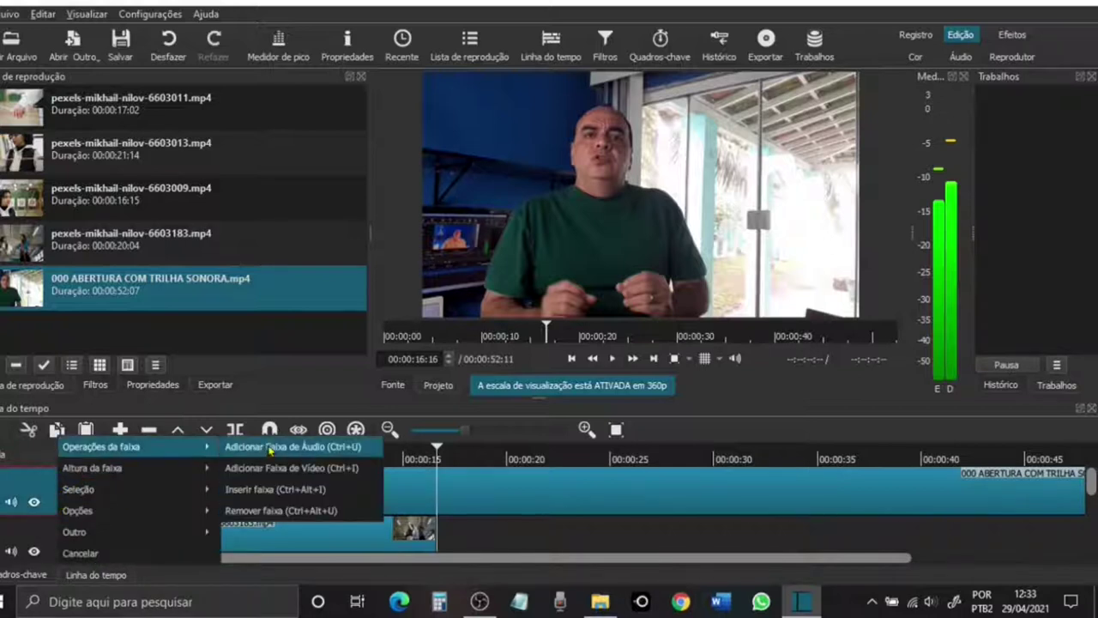
click(275, 511)
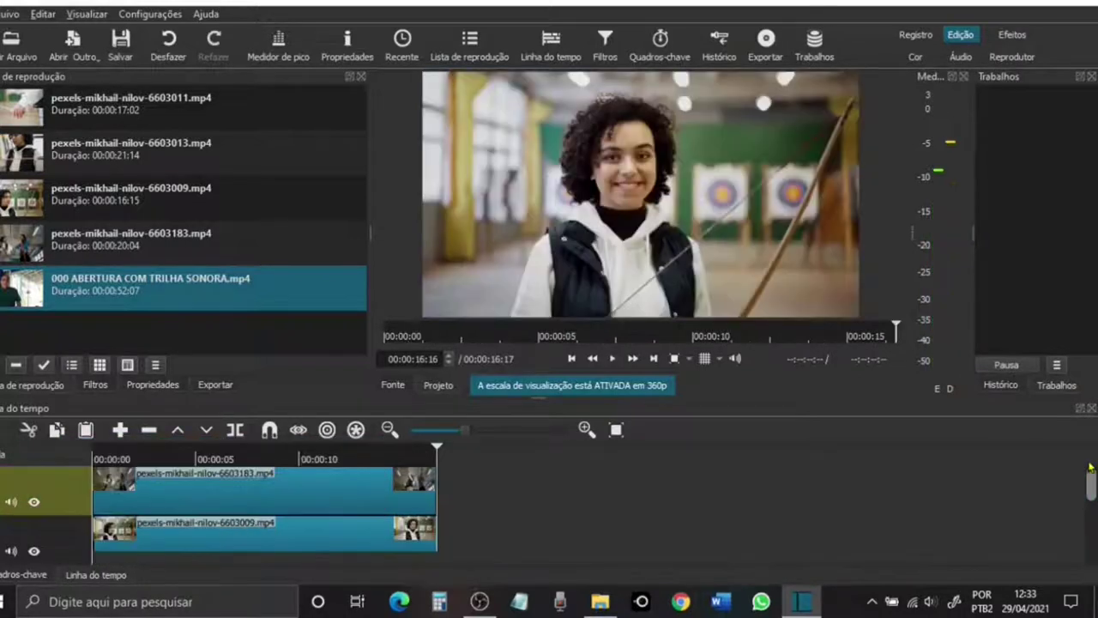
Step: At 00:00:03:05, add the Tamanho, Posição & Girar filter to video 6603183 and shrink it to about 822 x 462 in the frame's lower-left corner
mouse_move(1091, 485)
mouse_down()
mouse_move(1090, 549)
mouse_move(1089, 488)
mouse_up()
click(160, 459)
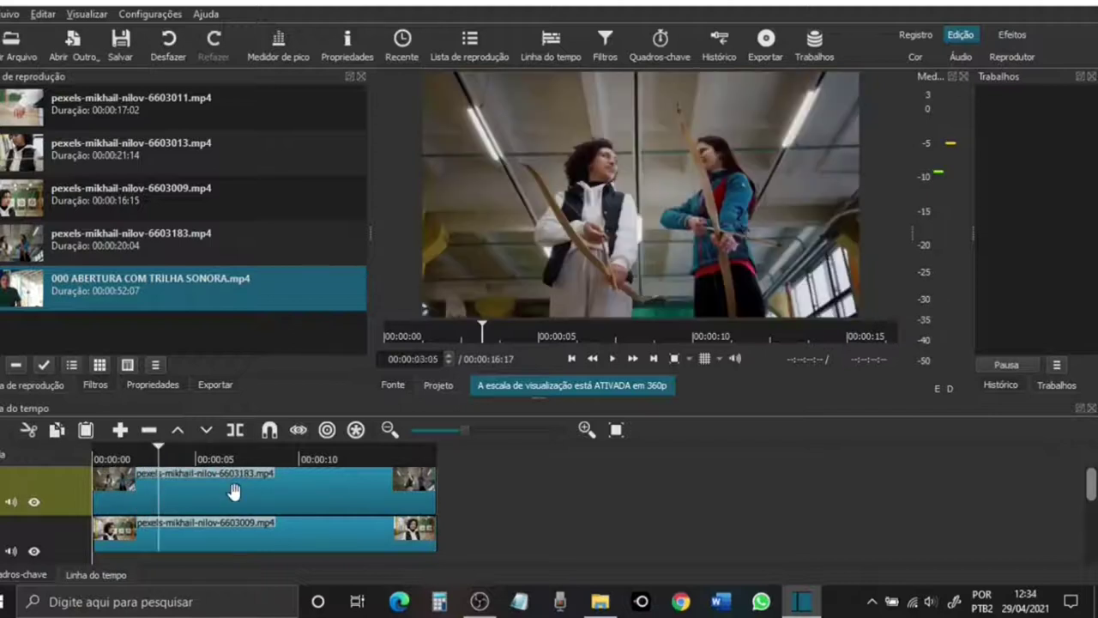
click(604, 40)
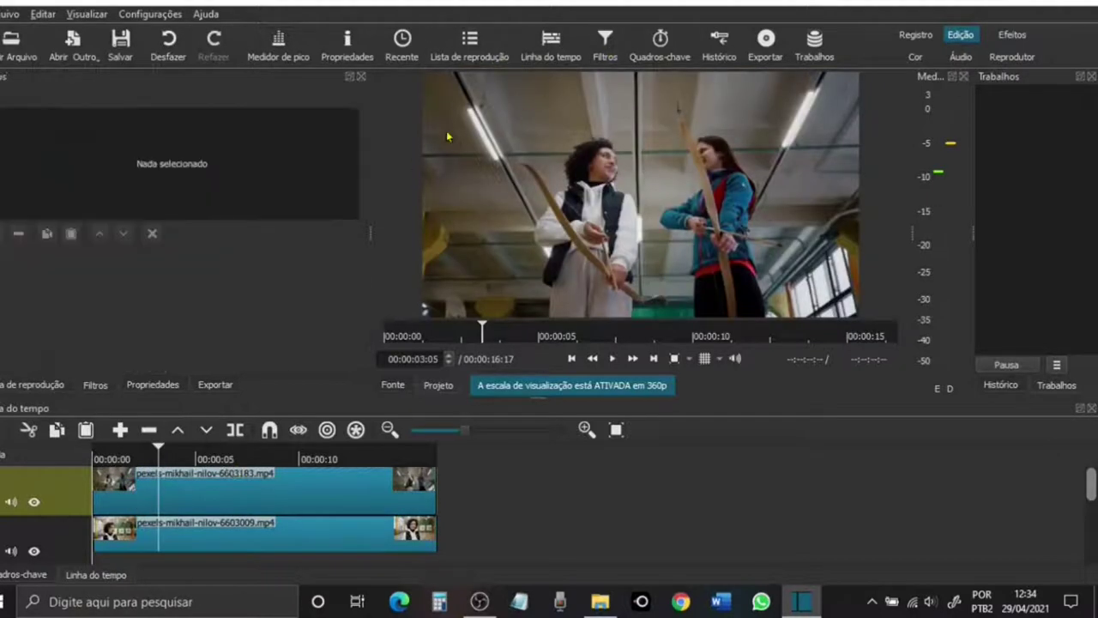
click(134, 484)
click(2, 234)
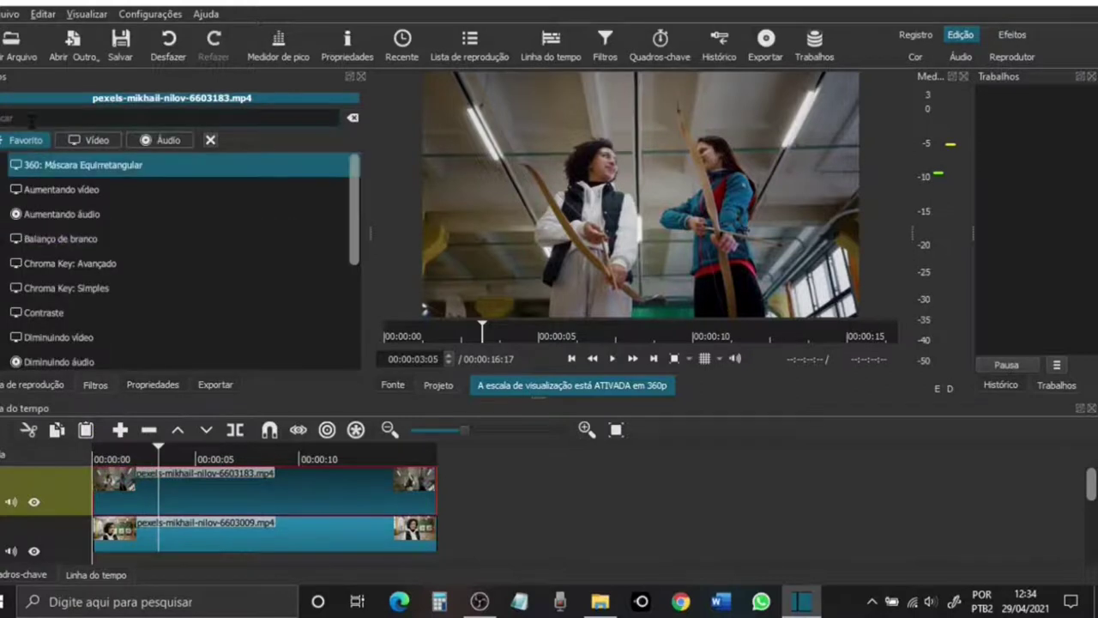
click(76, 142)
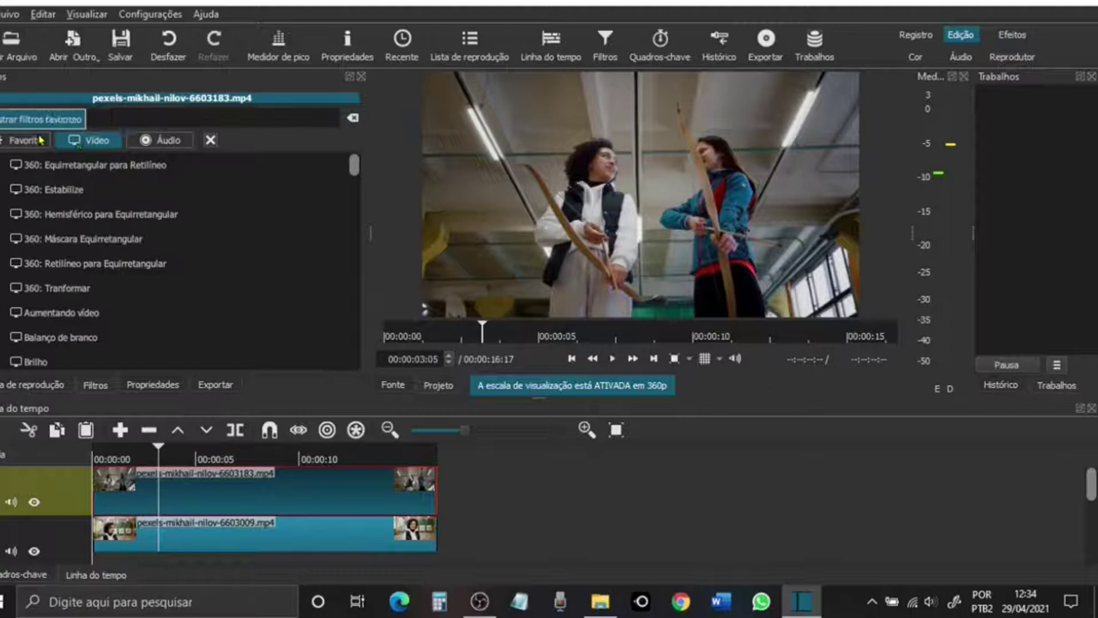
click(38, 140)
click(78, 152)
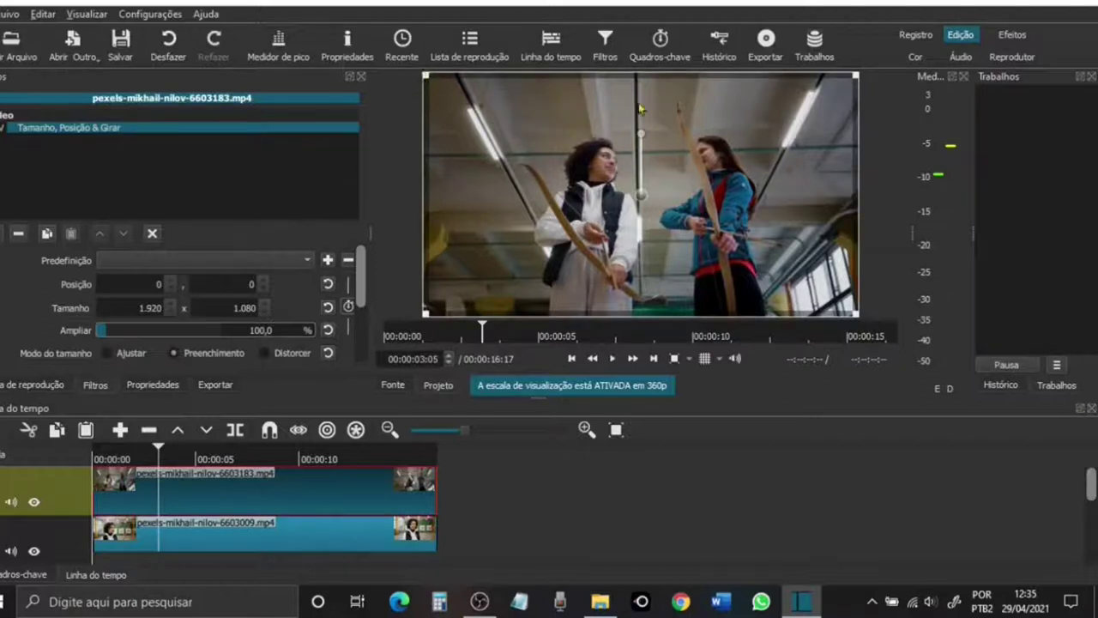
drag(854, 75, 613, 227)
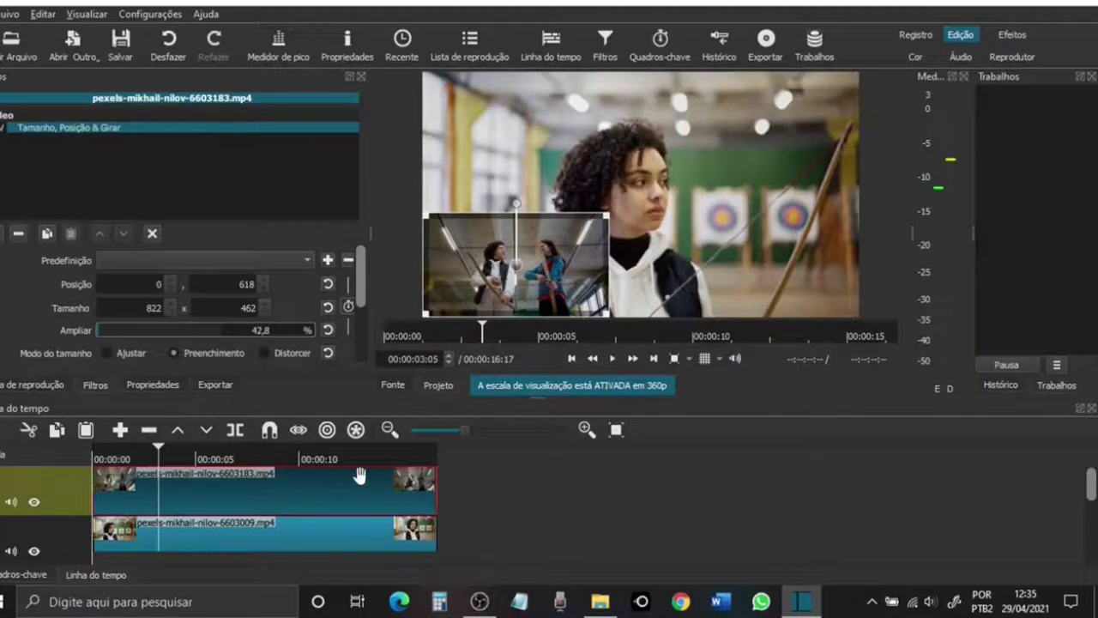
Step: Add the Tamanho, Posição & Girar filter to video 6603009 and shrink it to about 1098 x 618 in the frame's upper-right corner
drag(1092, 476, 1092, 494)
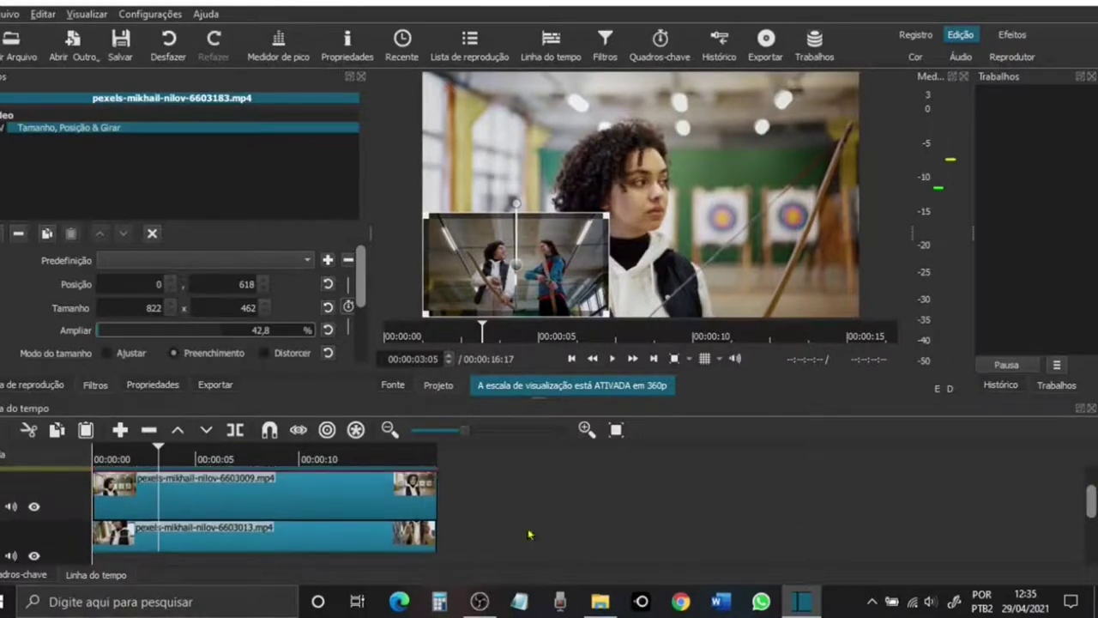
click(358, 509)
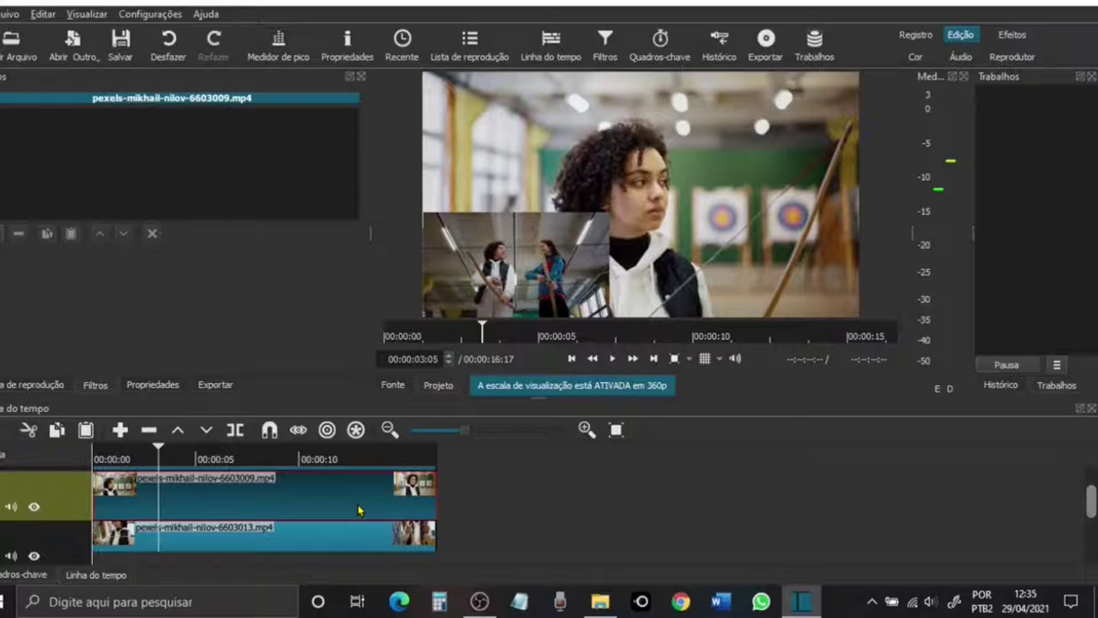
click(2, 233)
scroll(97, 326, down, 5)
click(97, 343)
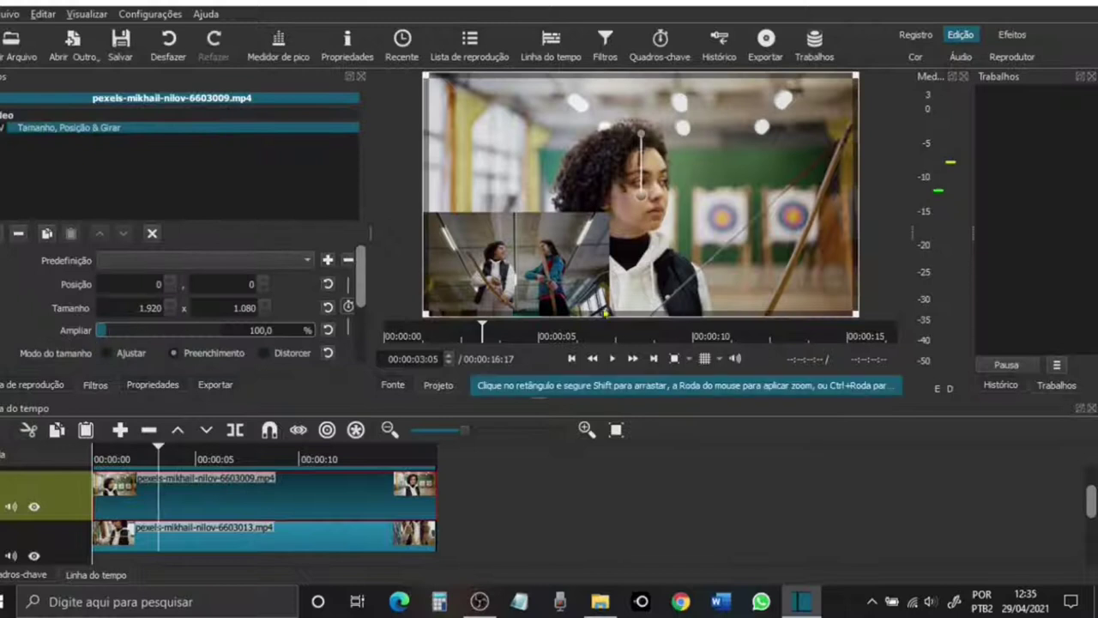
drag(424, 314, 598, 219)
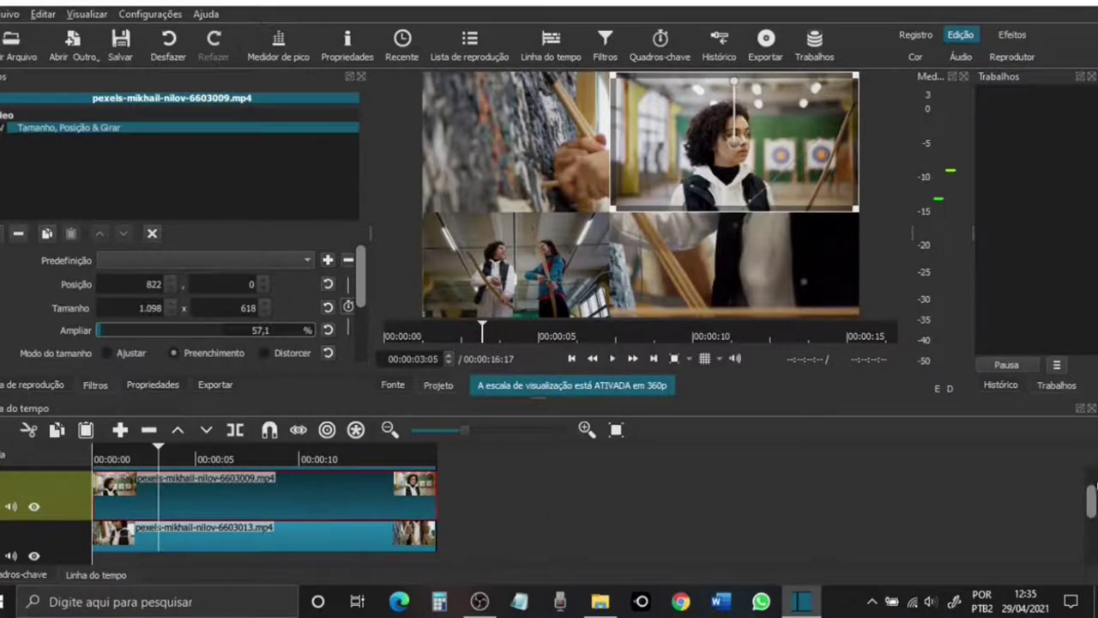
Step: Add the Tamanho, Posição & Girar filter to video 6603013 and shrink it into the frame's upper-left corner
scroll(1093, 493, down, 2)
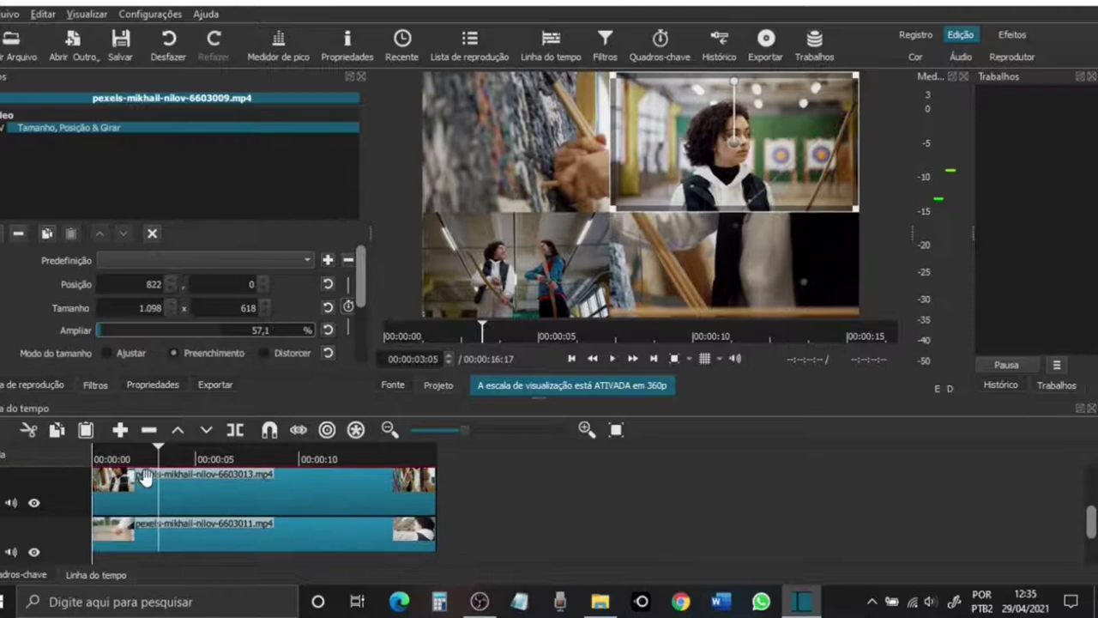
click(175, 488)
click(3, 232)
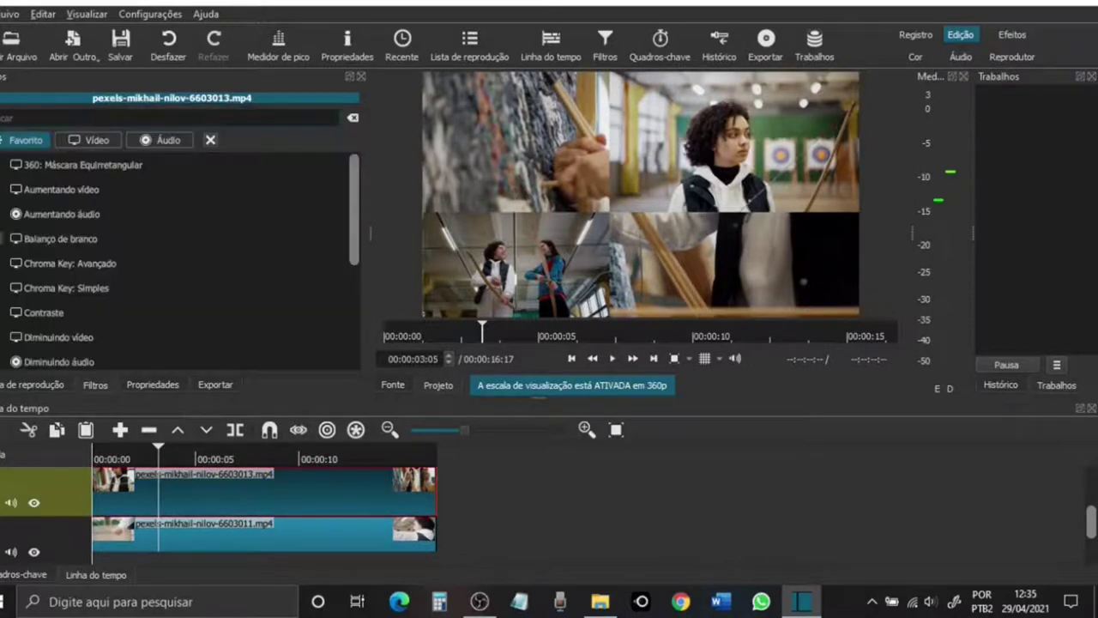
scroll(49, 325, down, 5)
click(49, 325)
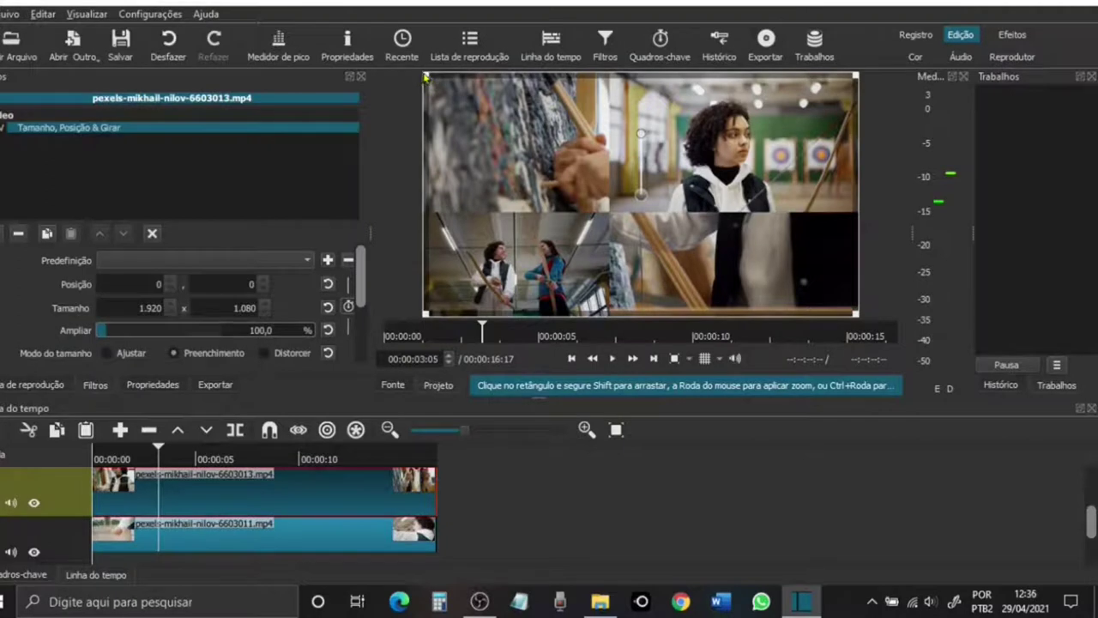
drag(858, 315, 529, 188)
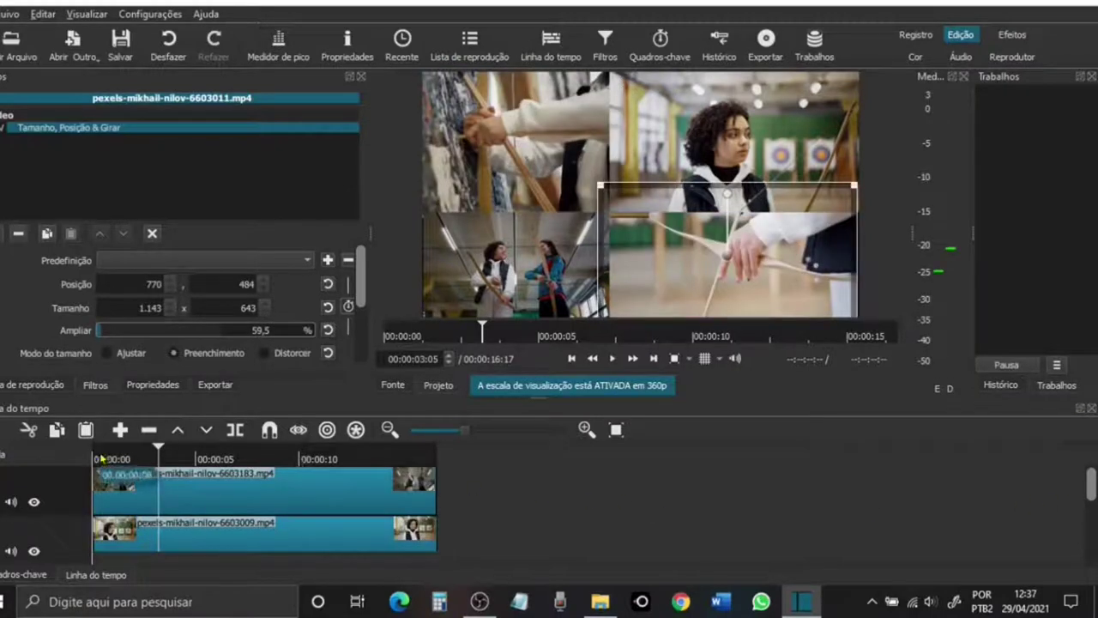
Step: Play back the four-clip split screen from the start of the timeline to check the layout
click(100, 458)
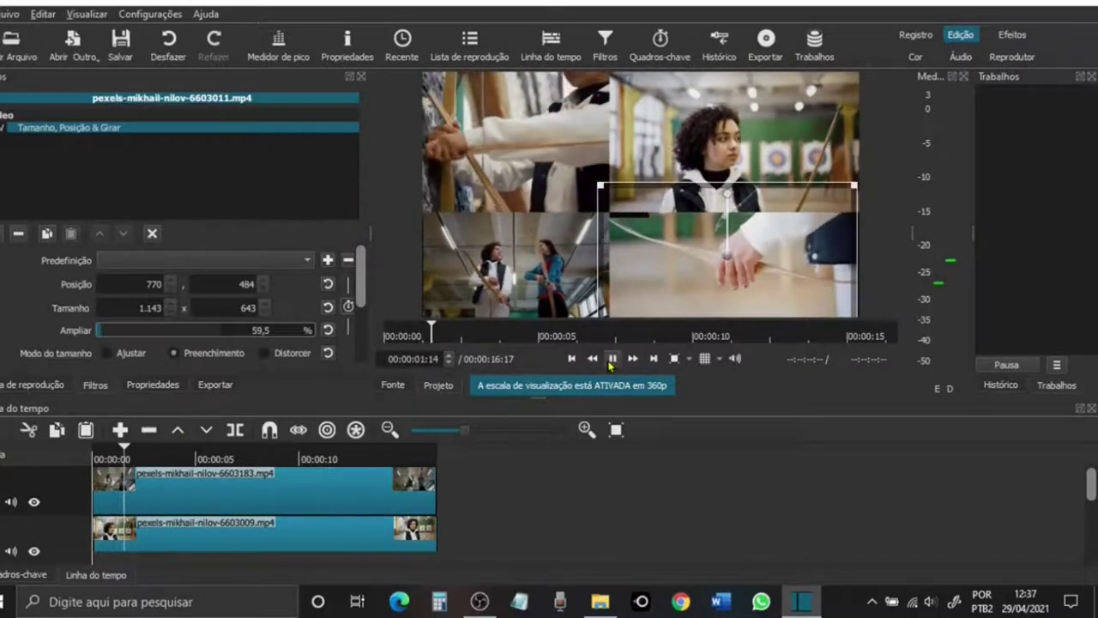
click(611, 359)
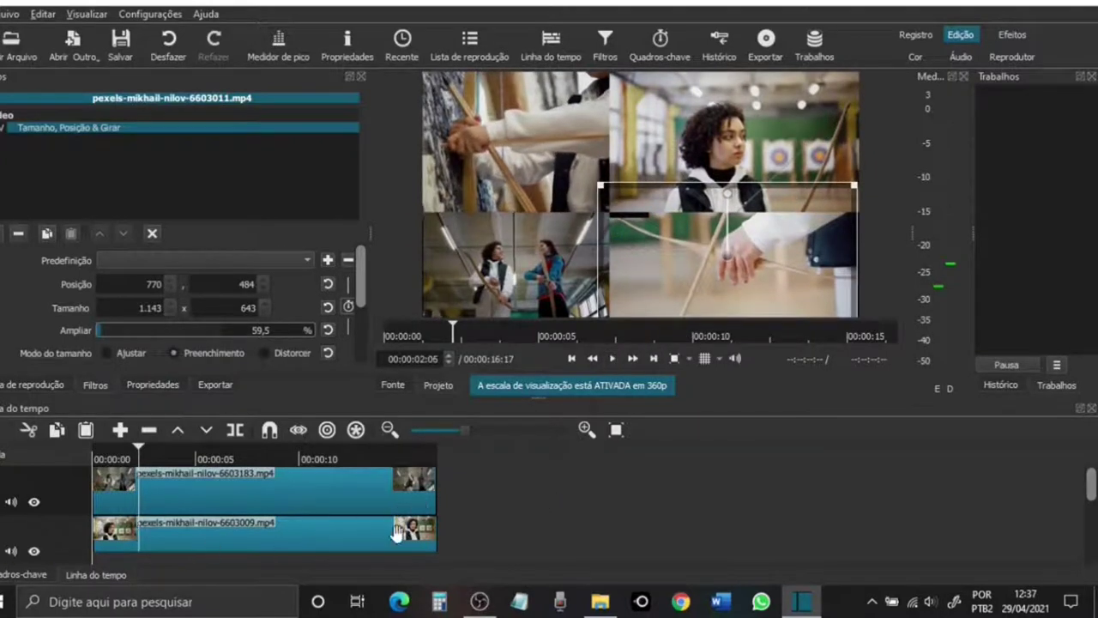
click(334, 549)
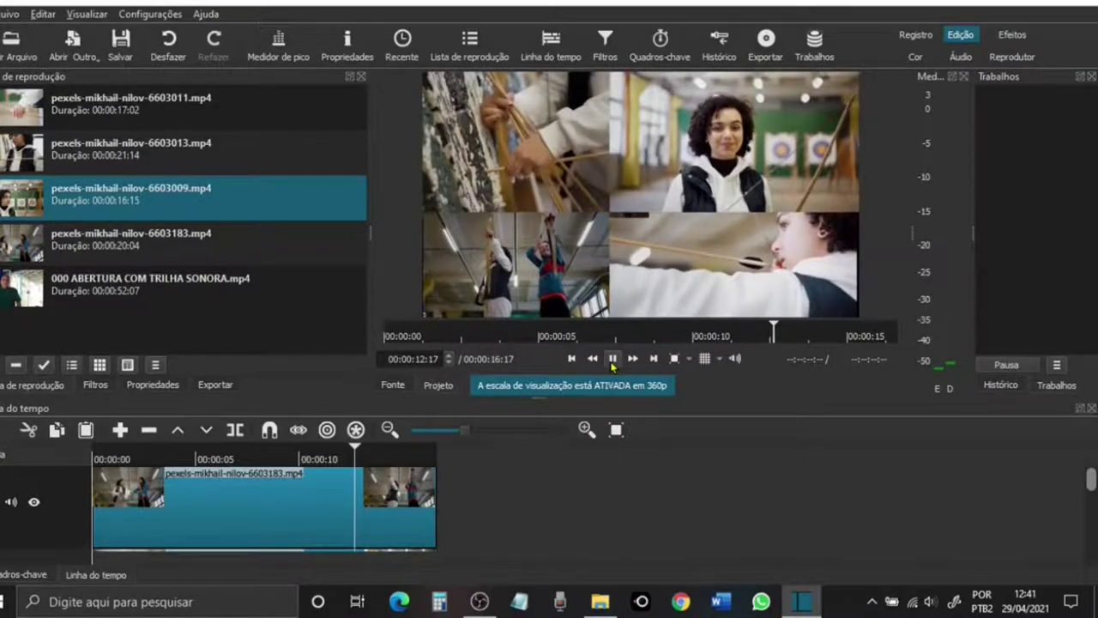
click(613, 359)
Step: Add an audio track to the timeline below the video tracks
drag(1091, 479, 1094, 557)
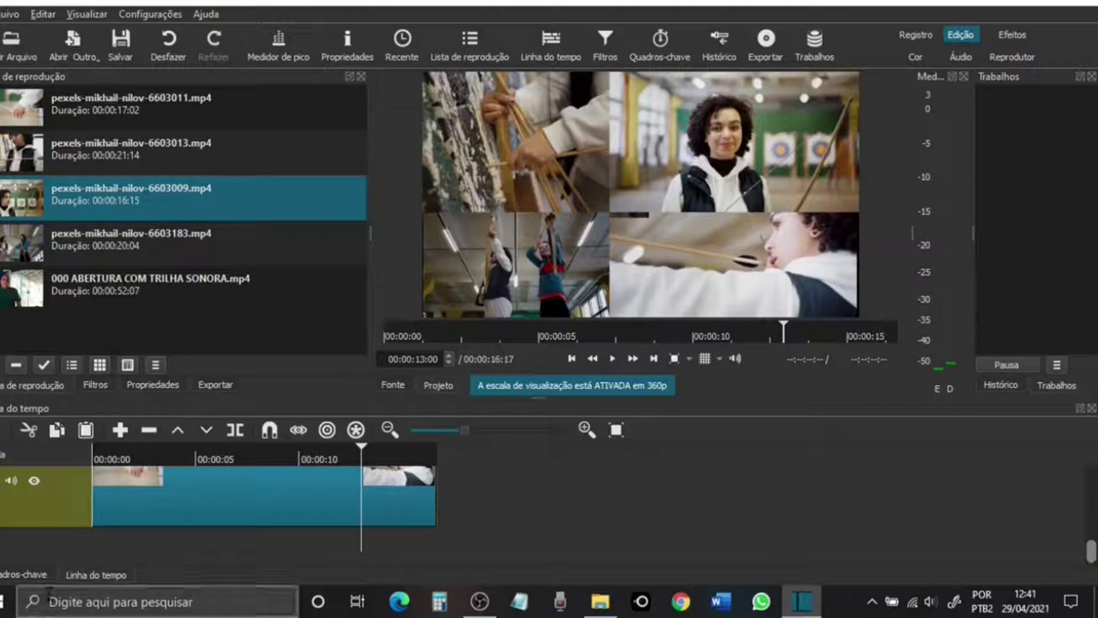
right_click(54, 515)
mouse_move(107, 451)
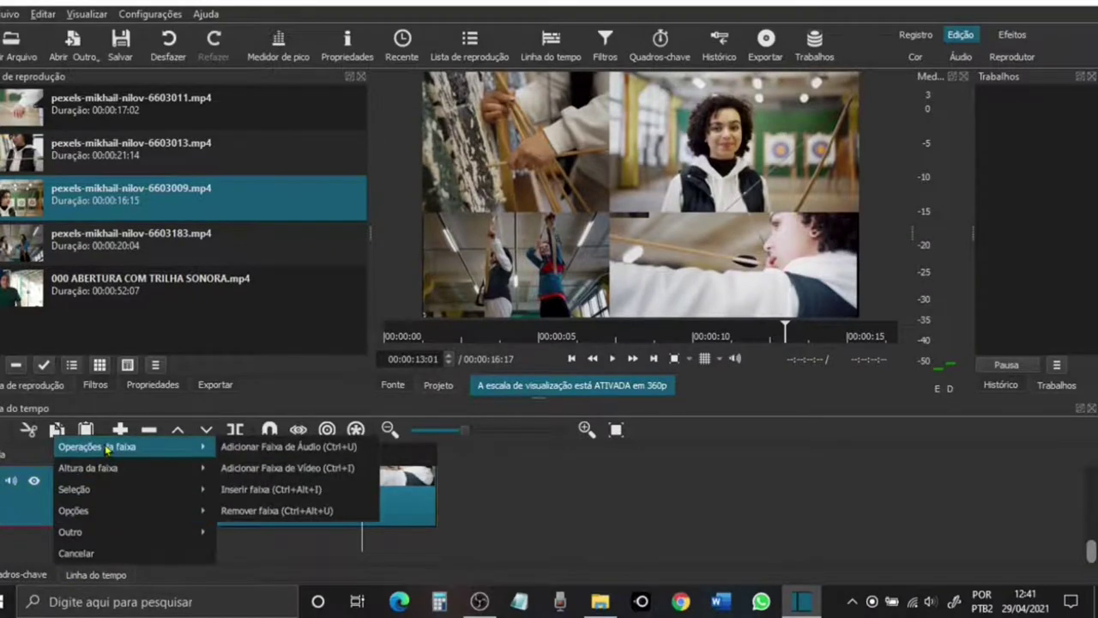
click(233, 454)
Step: Open 000 trilha Cover - Patrick Patrikios.mp3 from the MARIO MASSINI folder and place it on the new audio track
click(25, 47)
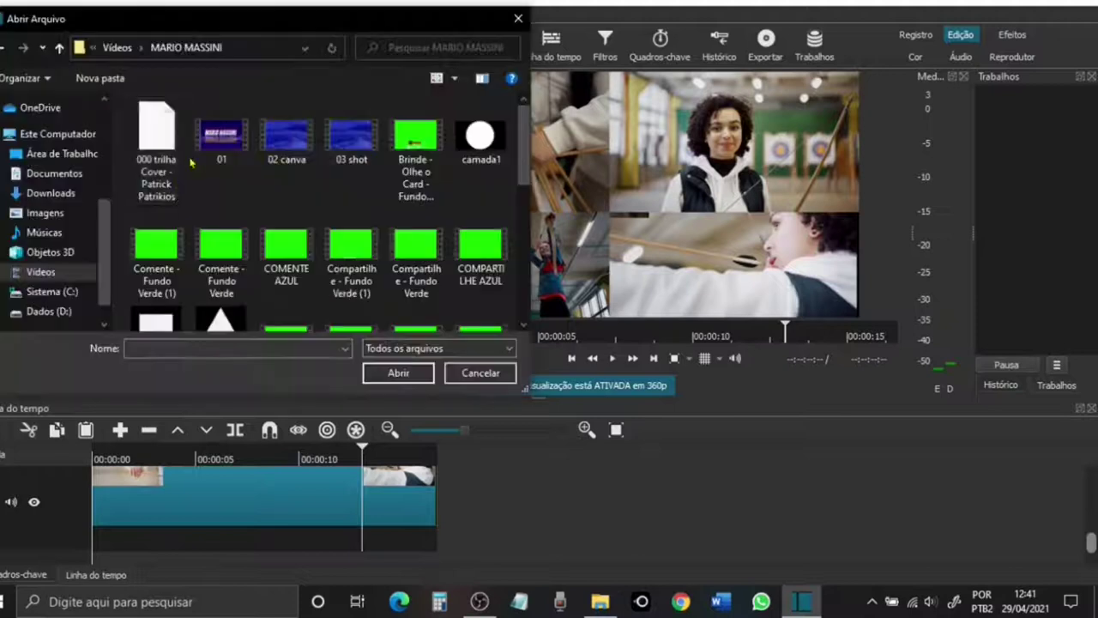
click(156, 129)
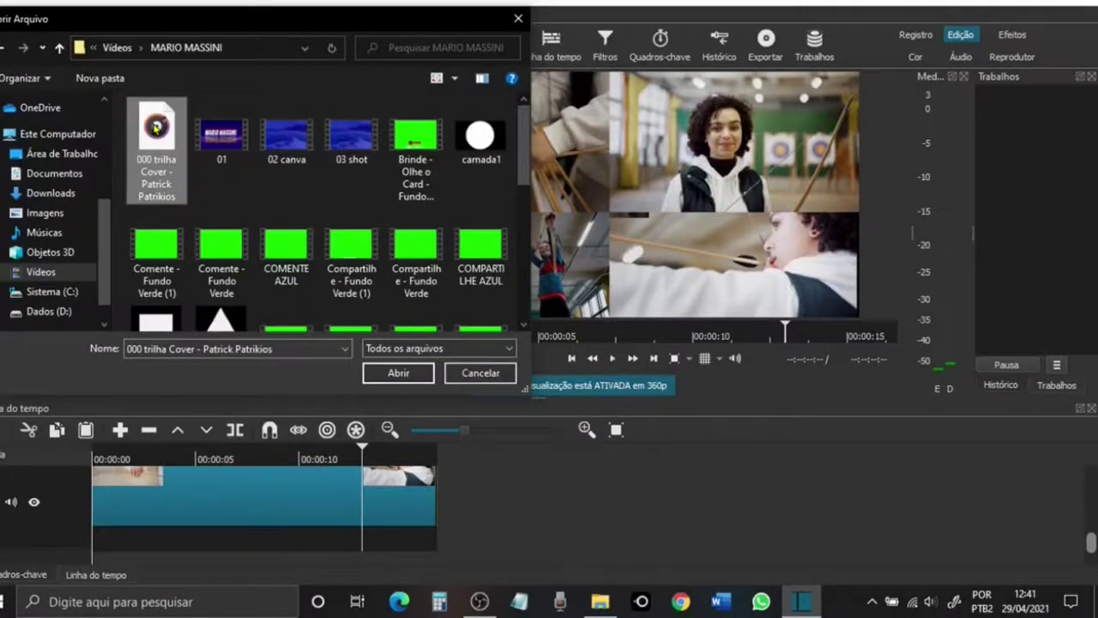
double_click(156, 129)
click(613, 360)
drag(86, 331, 117, 545)
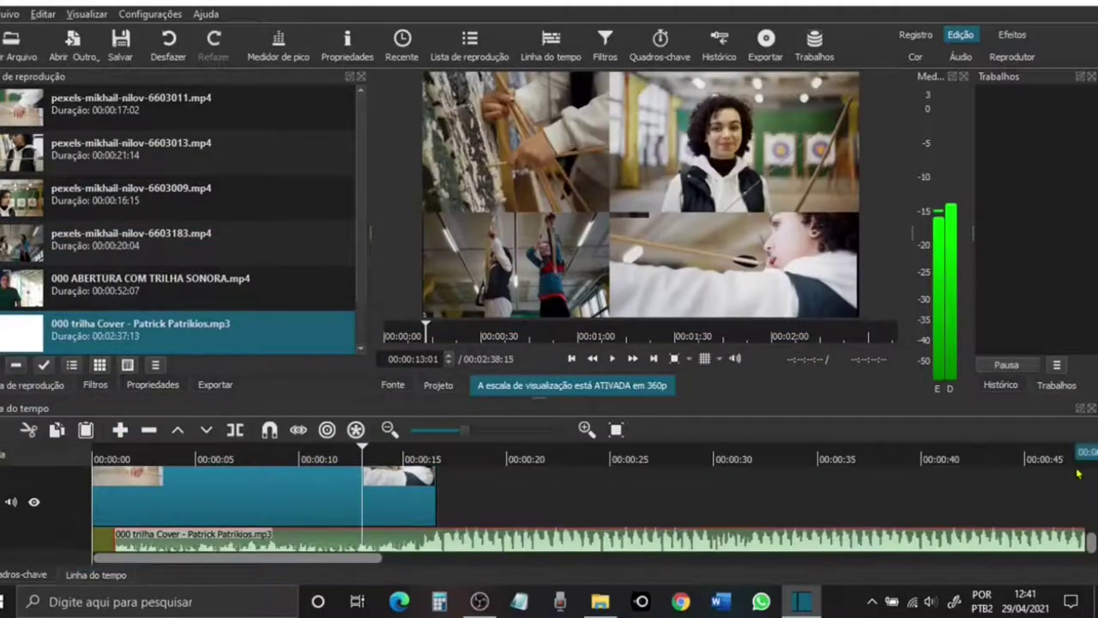
Step: Align the music clip with the timeline start and trim its end at 00:00:16:16, where the videos finish
scroll(1092, 472, down, 3)
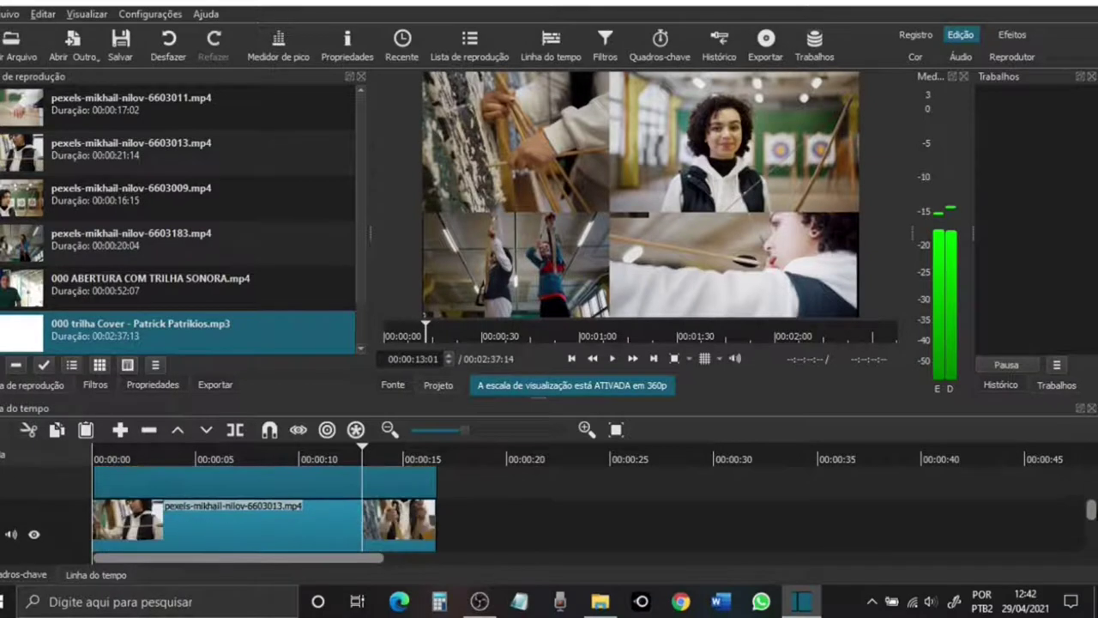
scroll(1091, 535, down, 2)
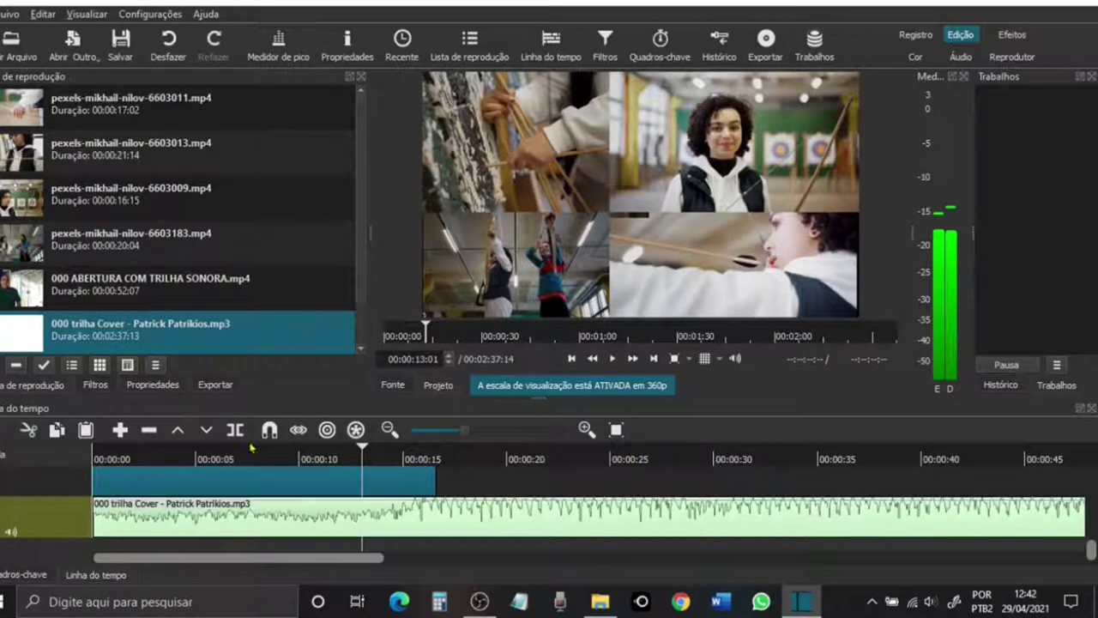
click(437, 452)
key(bracketright)
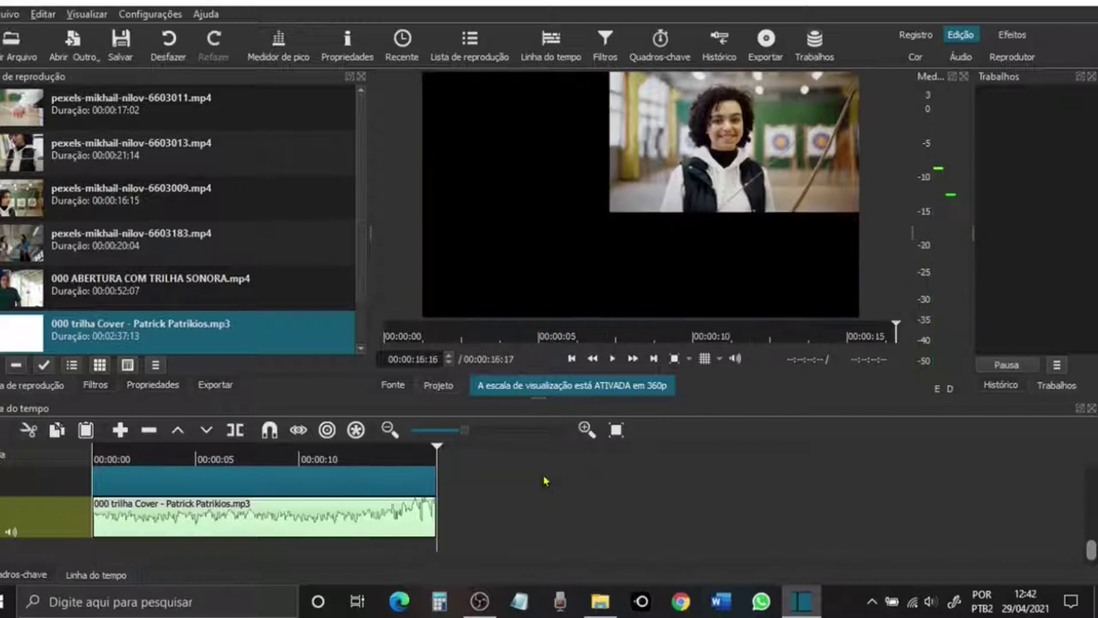
Step: Add the Ganho / Volume filter to the music clip, set its level to -9,0 dB and preview the mix
click(353, 501)
click(605, 43)
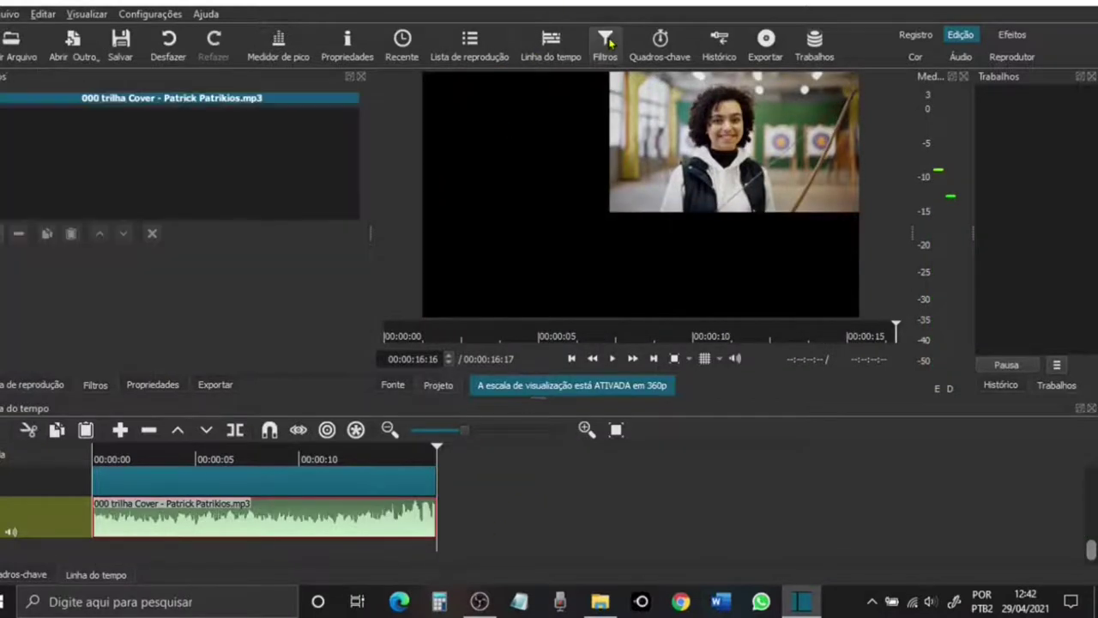
click(3, 233)
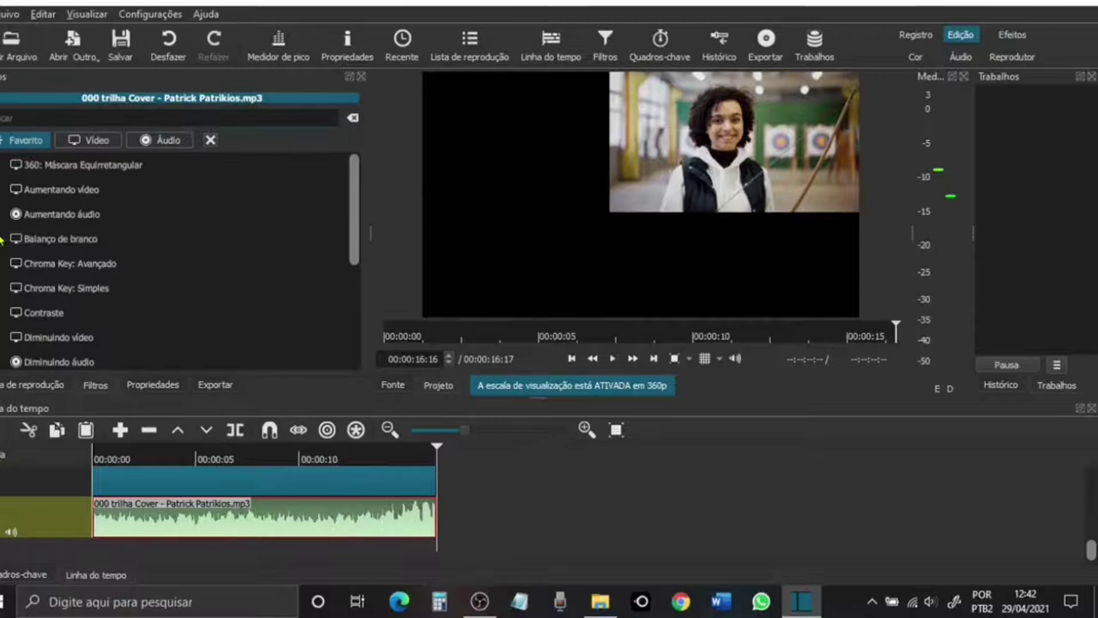
scroll(101, 279, down, 2)
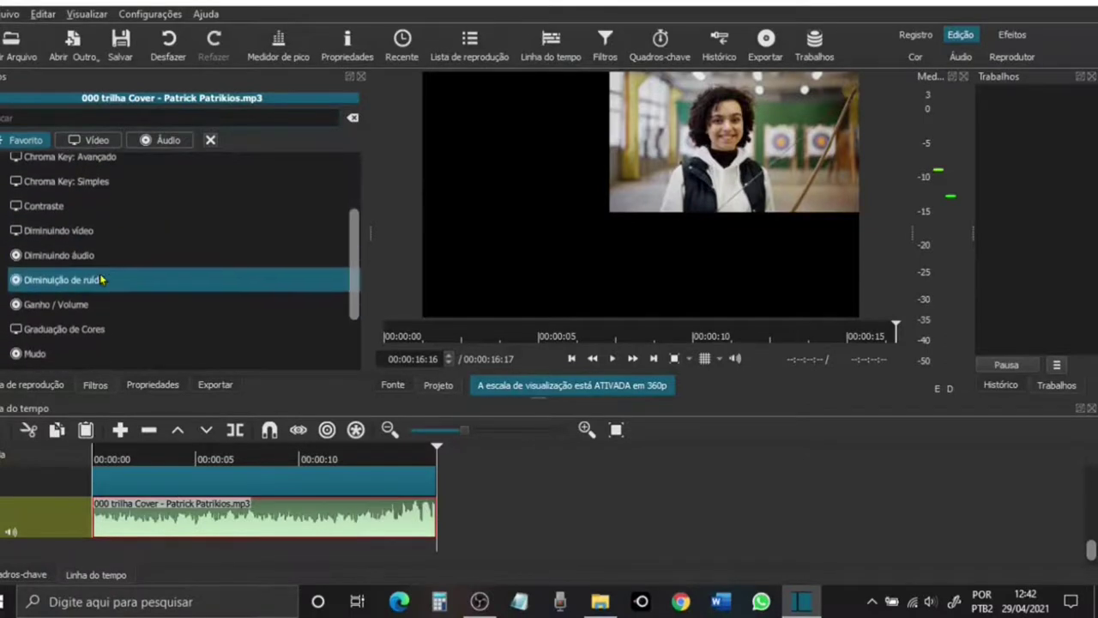
click(90, 304)
click(147, 285)
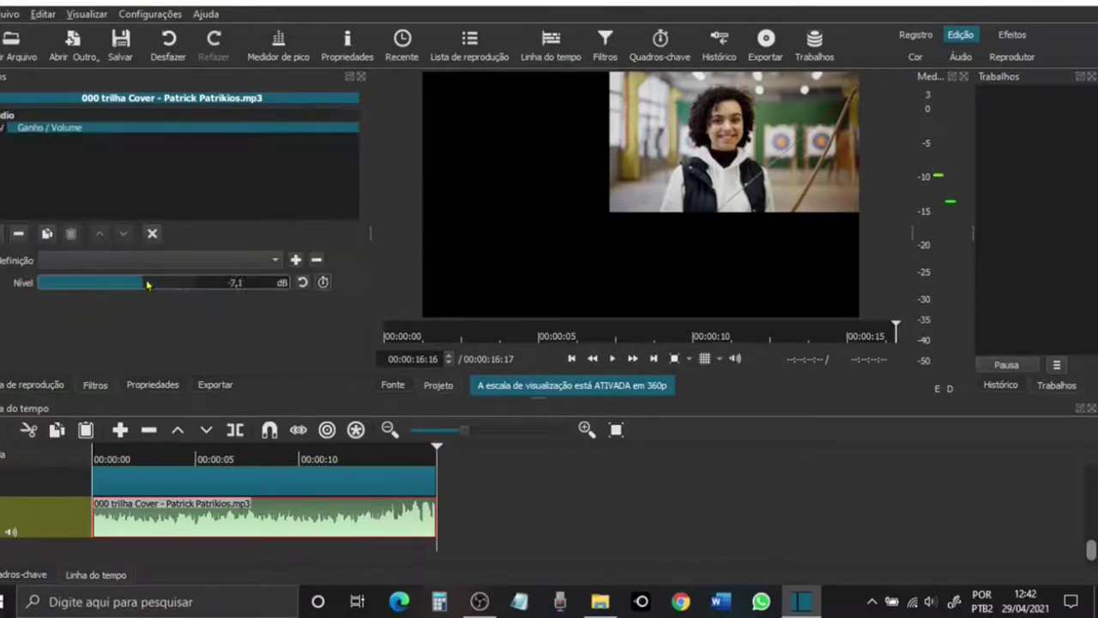
drag(148, 284, 139, 284)
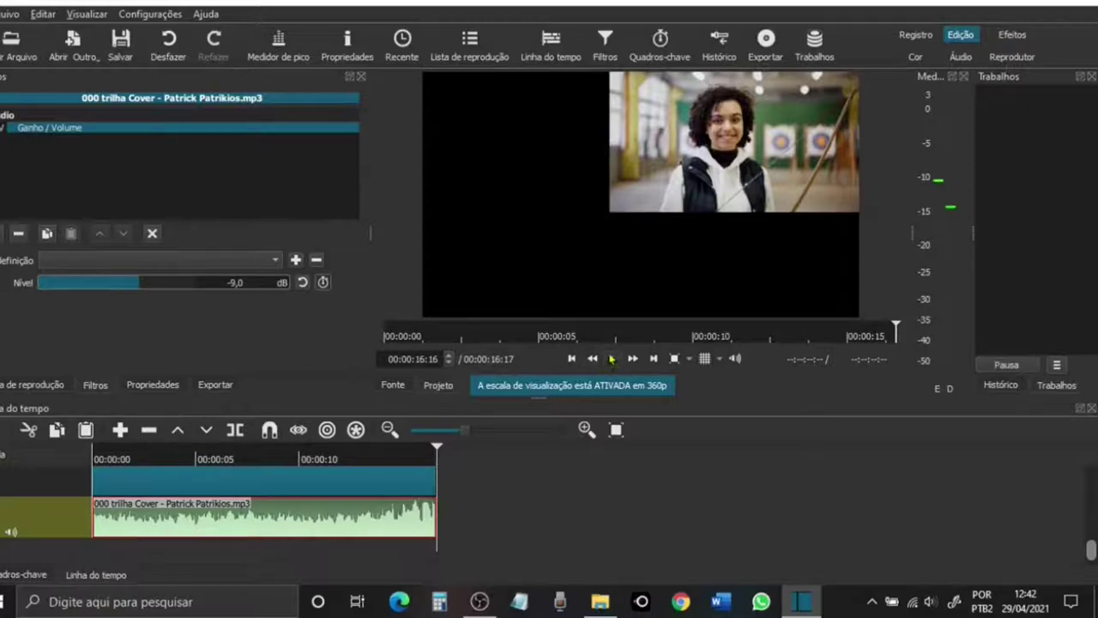
click(523, 335)
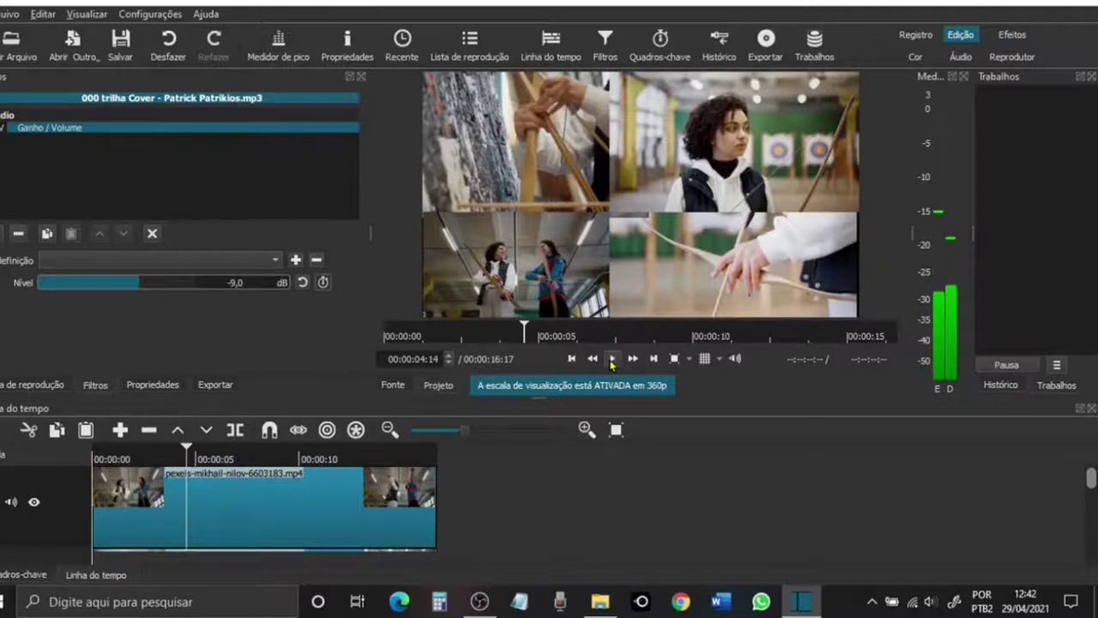
click(610, 361)
Step: Export the timeline with the H.264 High Profile preset to the Vídeos folder as an mp4 named 4 FAIXAS
click(9, 13)
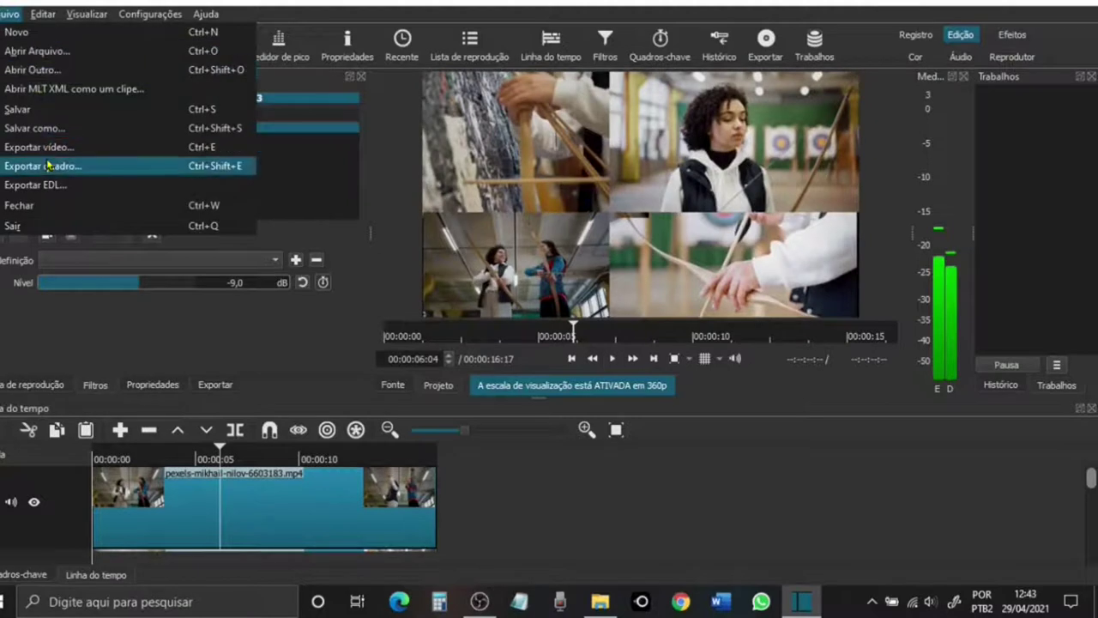
click(47, 144)
click(60, 171)
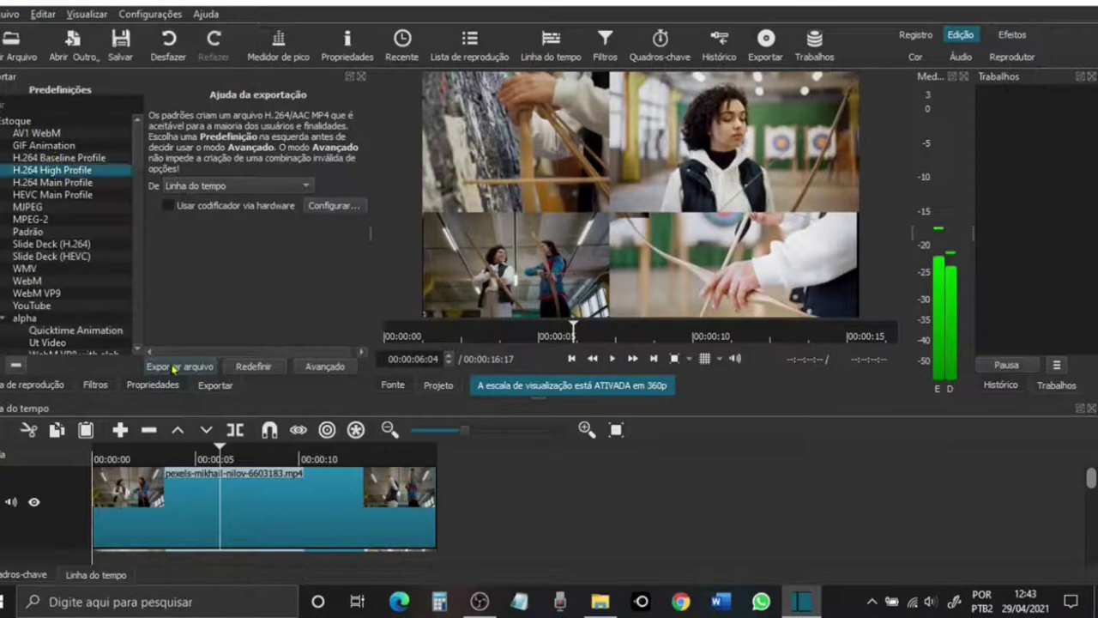
click(174, 367)
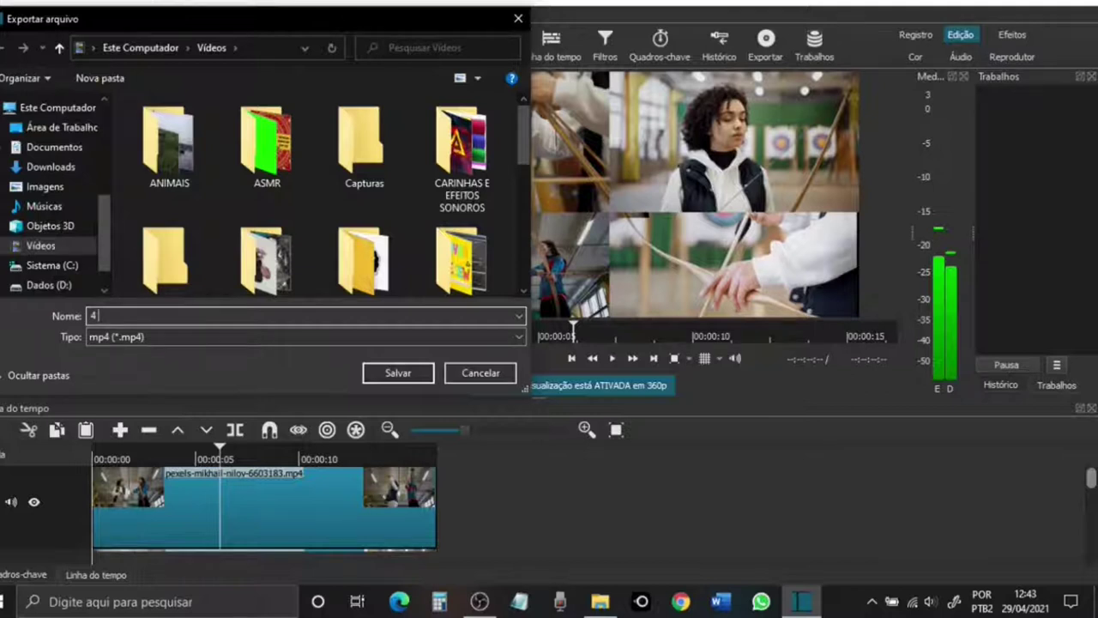
text(4 FAIXAS)
click(420, 372)
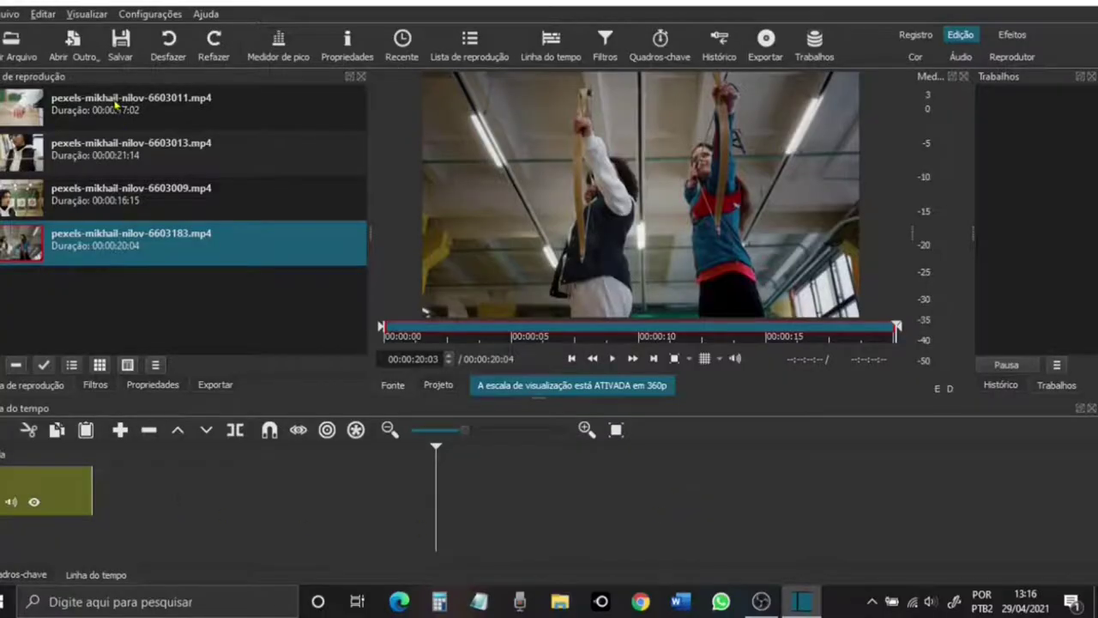
Step: Create a solid colour clip in yellow (#ffff00)
click(80, 50)
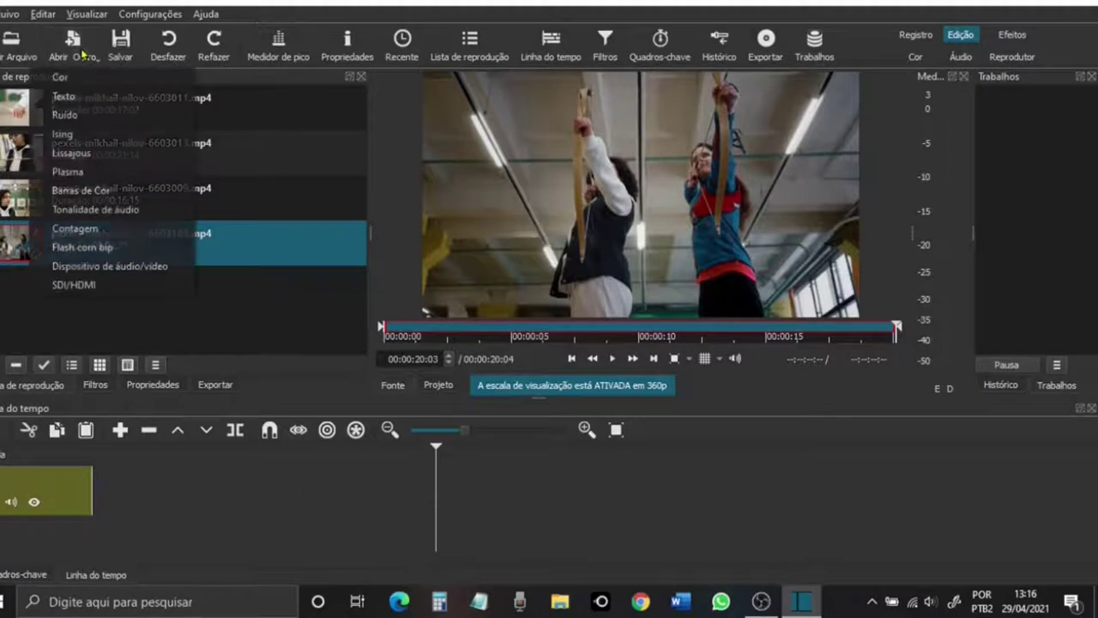
click(97, 76)
click(404, 248)
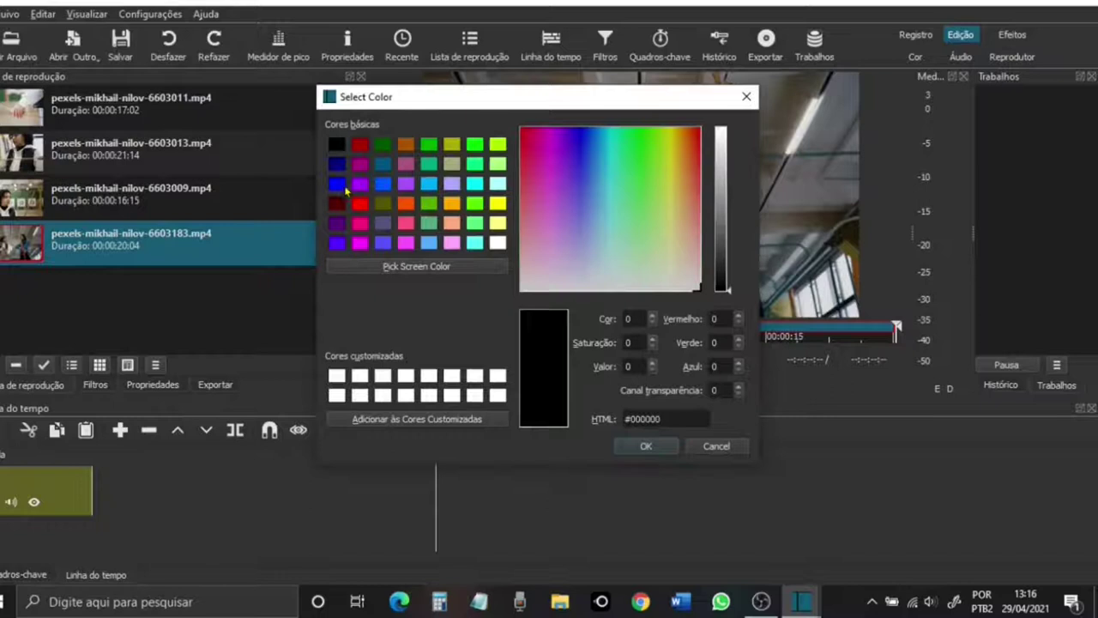
click(498, 204)
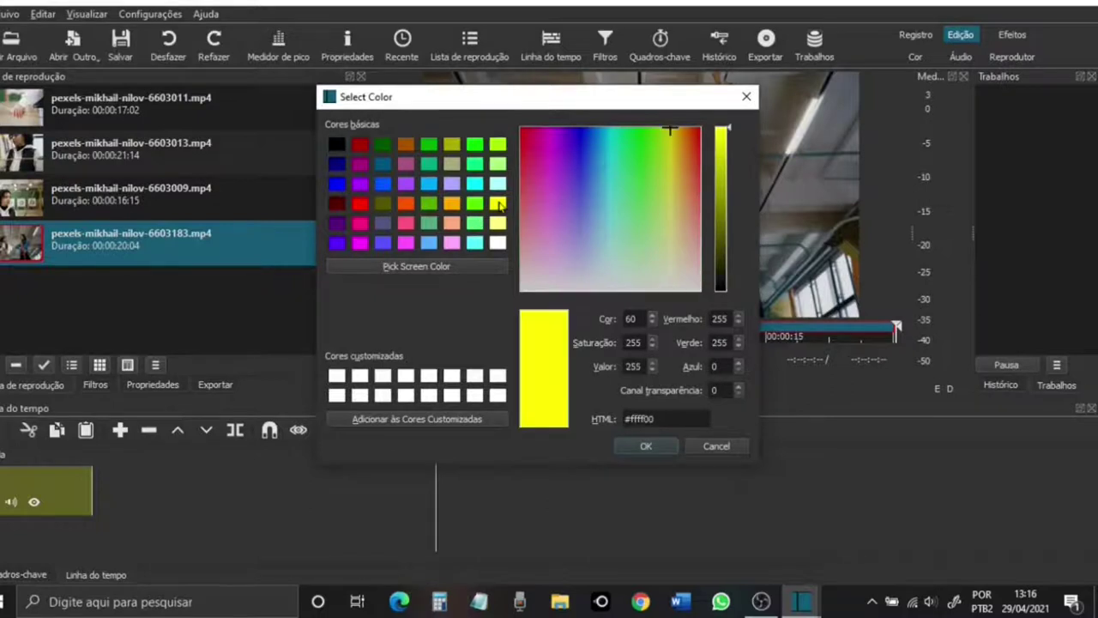
click(645, 445)
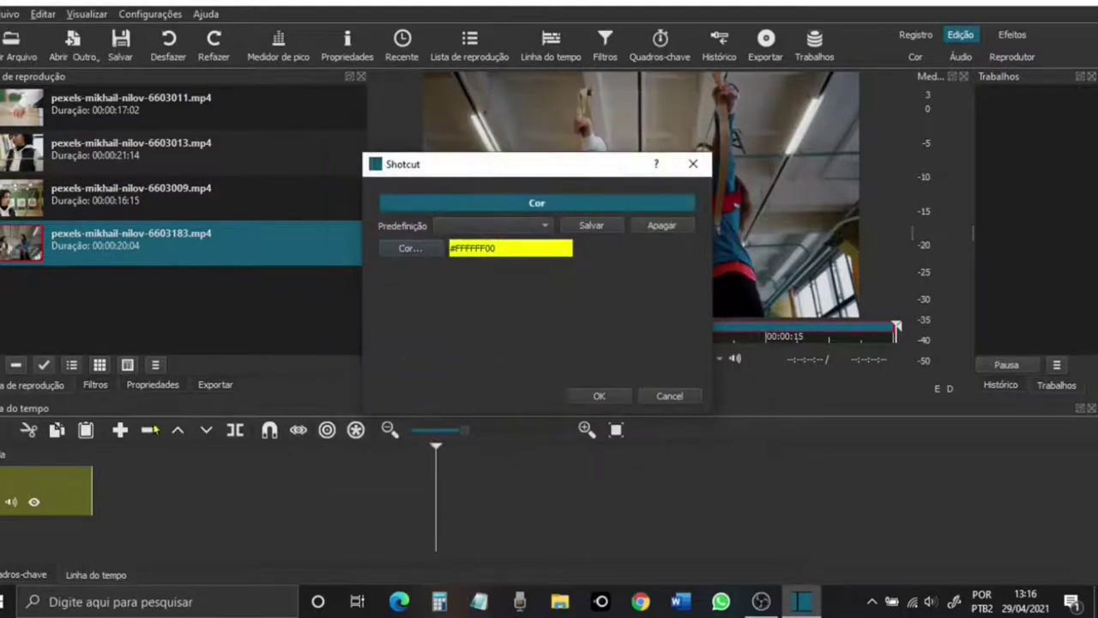
click(587, 399)
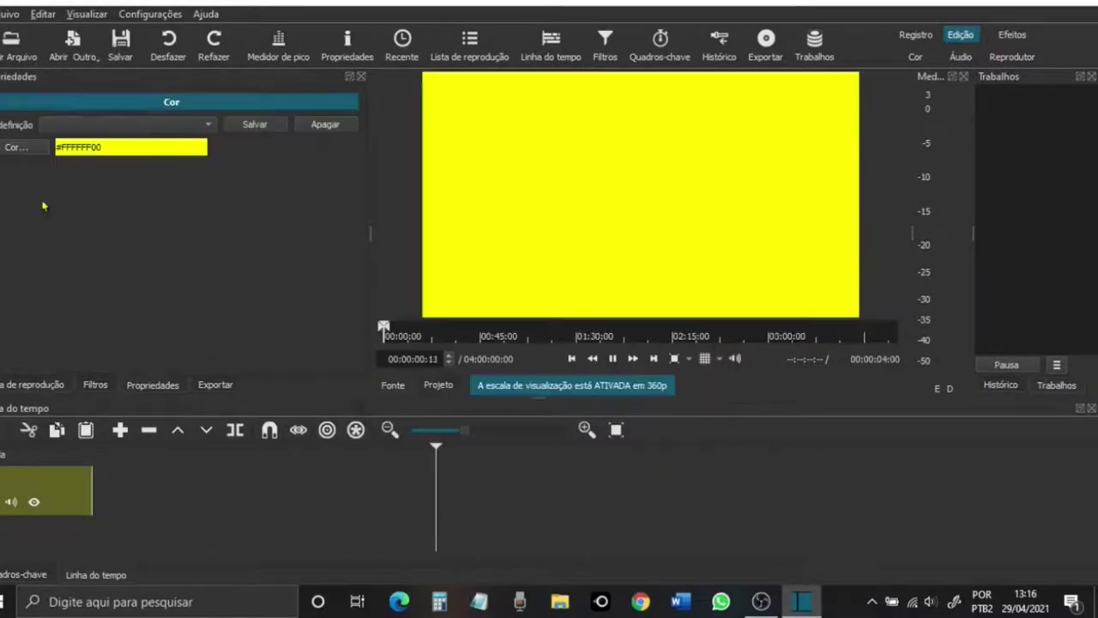
Step: Add the yellow clip to the playlist, place it at the timeline start and extend it to 00:00:19:21
click(469, 45)
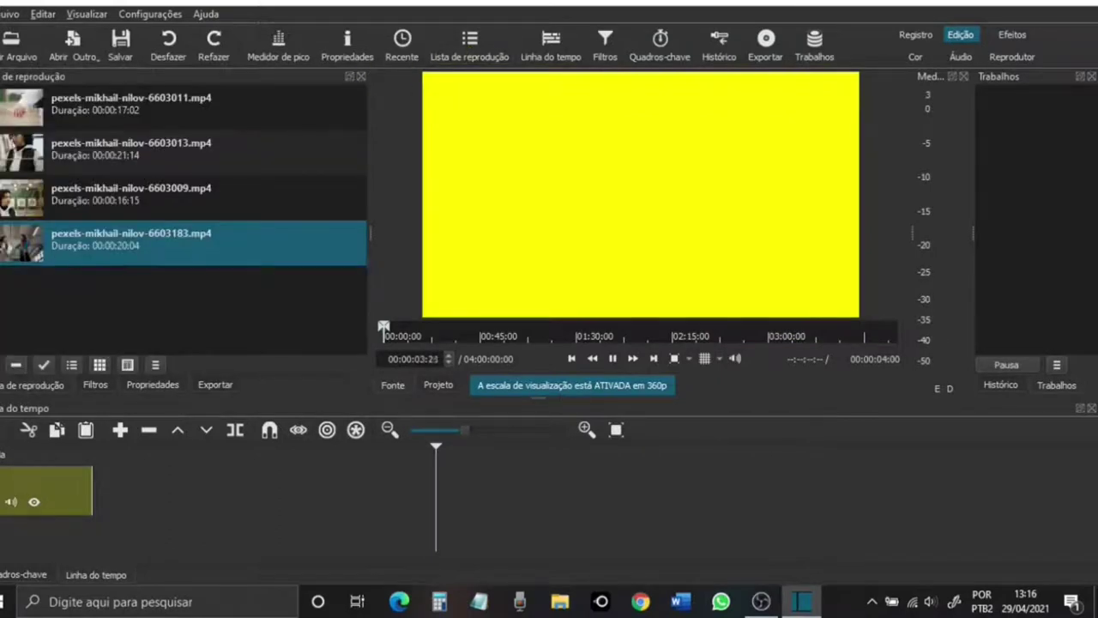
key(a)
drag(21, 290, 112, 518)
drag(175, 487, 513, 496)
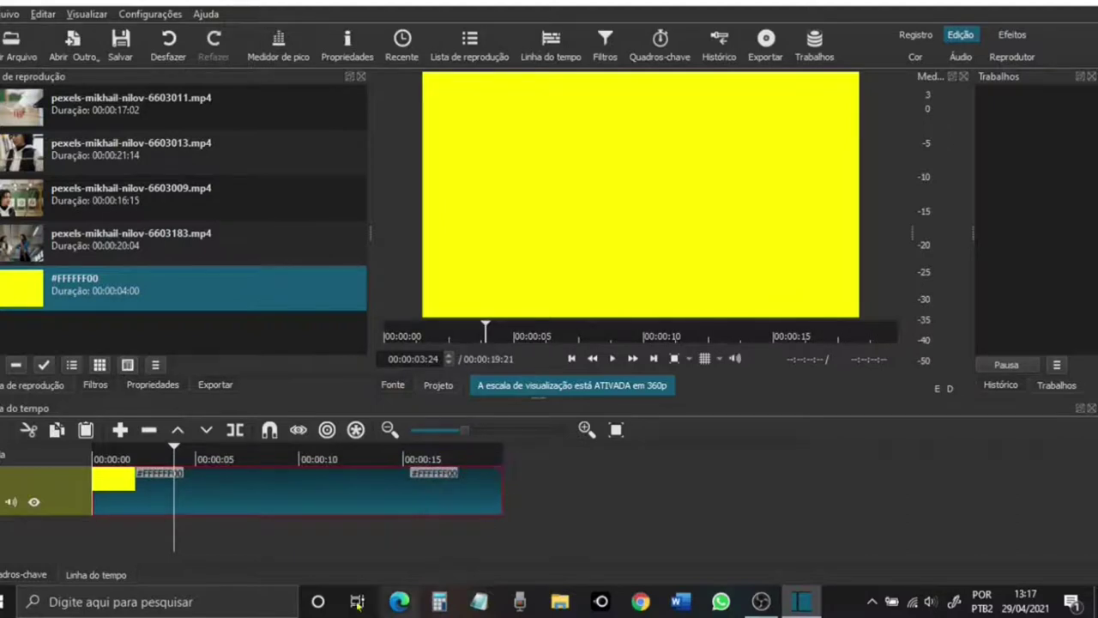
Step: Add a video track above the yellow background and open video 6603011 from the playlist
right_click(73, 482)
mouse_move(129, 444)
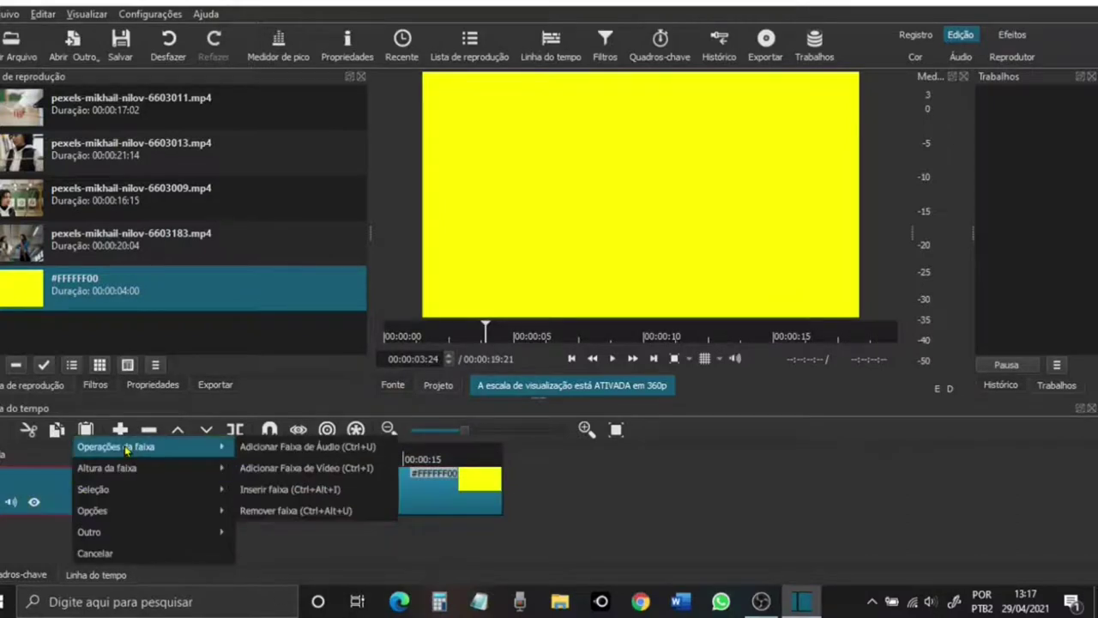
click(326, 466)
double_click(151, 106)
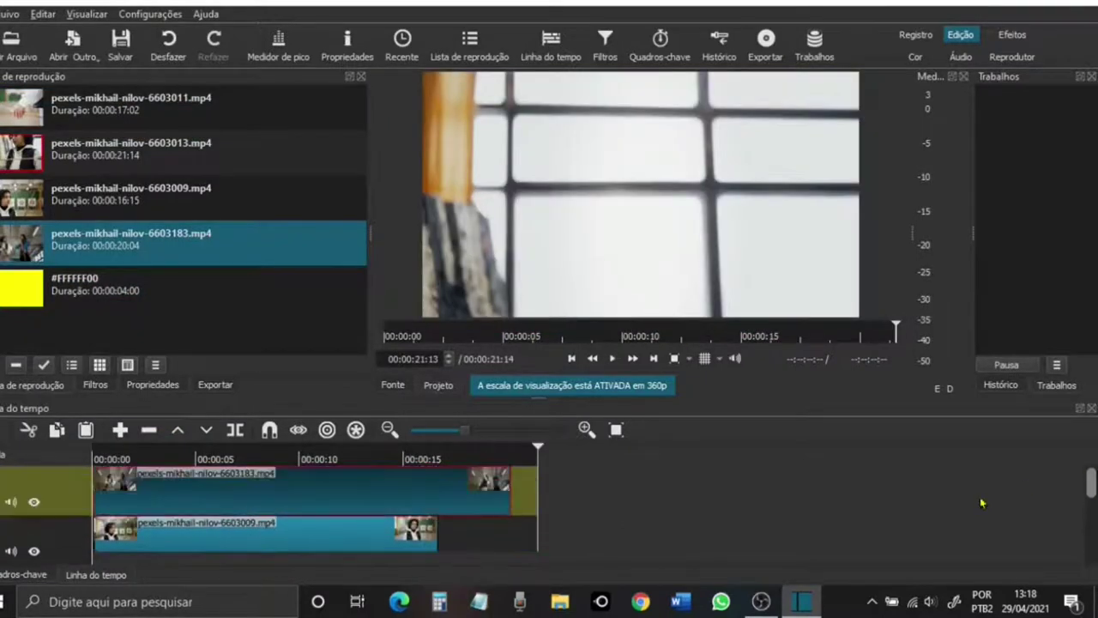
Step: Cut clip 6603011 at 00:00:16:18 and remove the piece after the cut
click(438, 457)
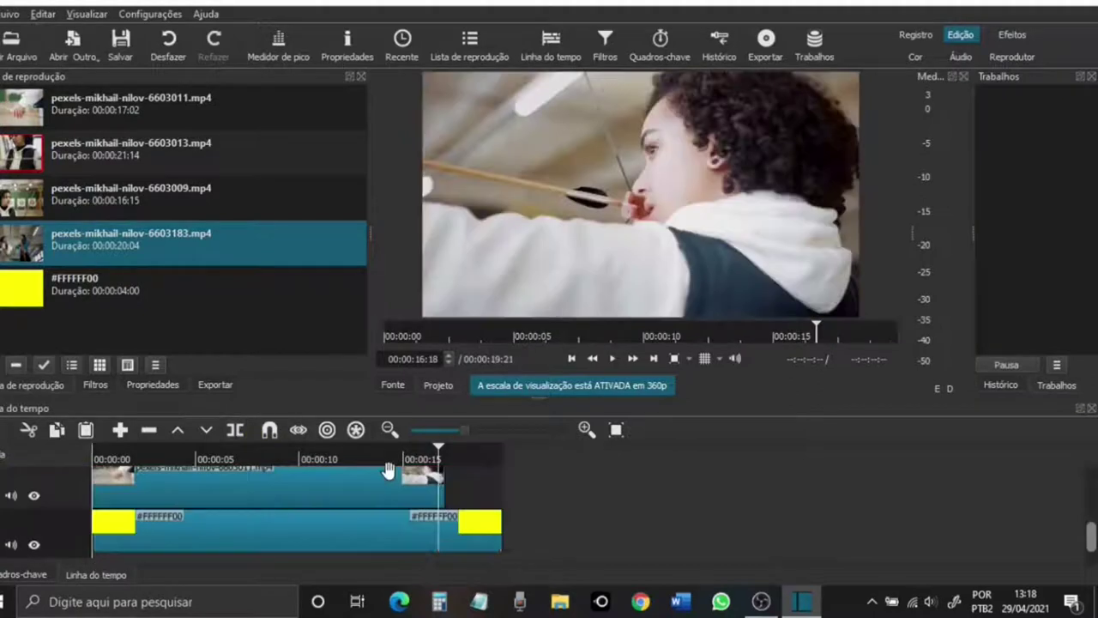
click(454, 494)
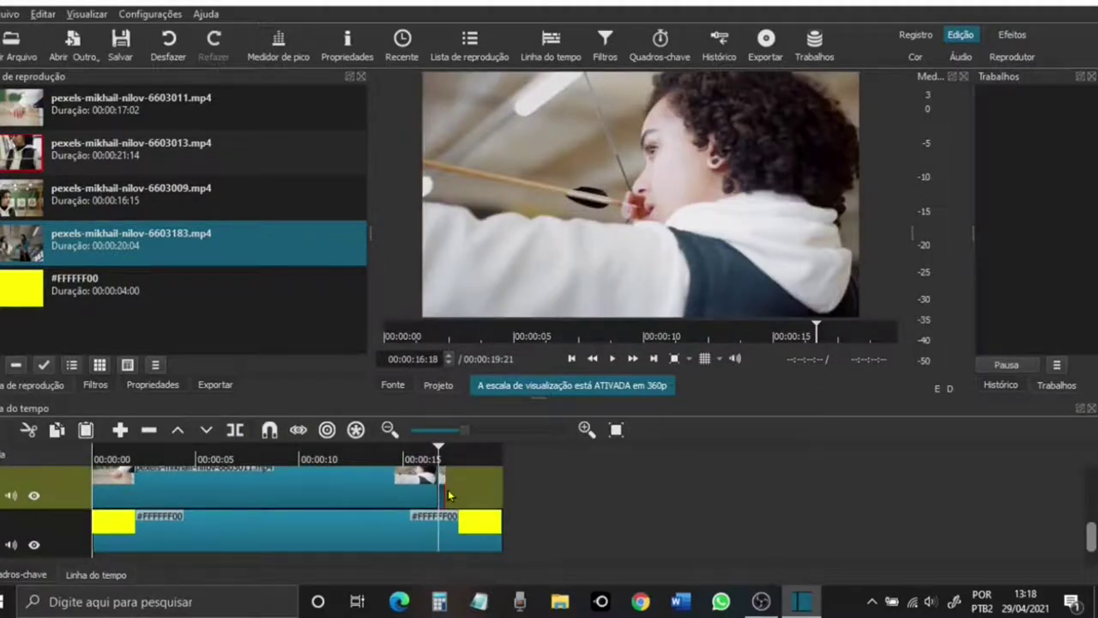
right_click(448, 495)
mouse_move(464, 475)
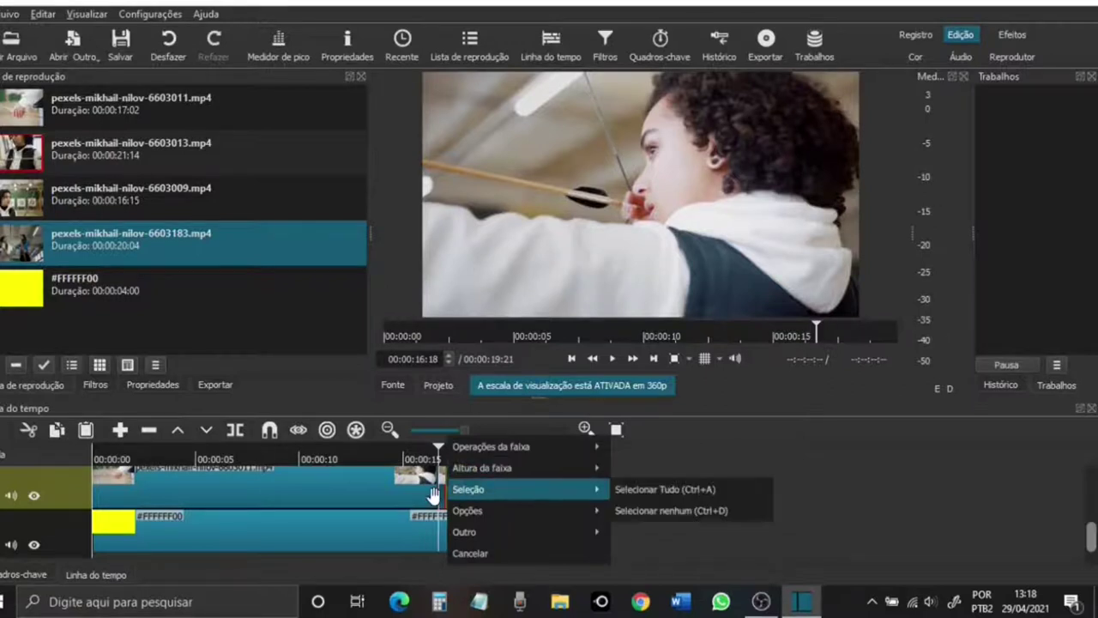
right_click(438, 497)
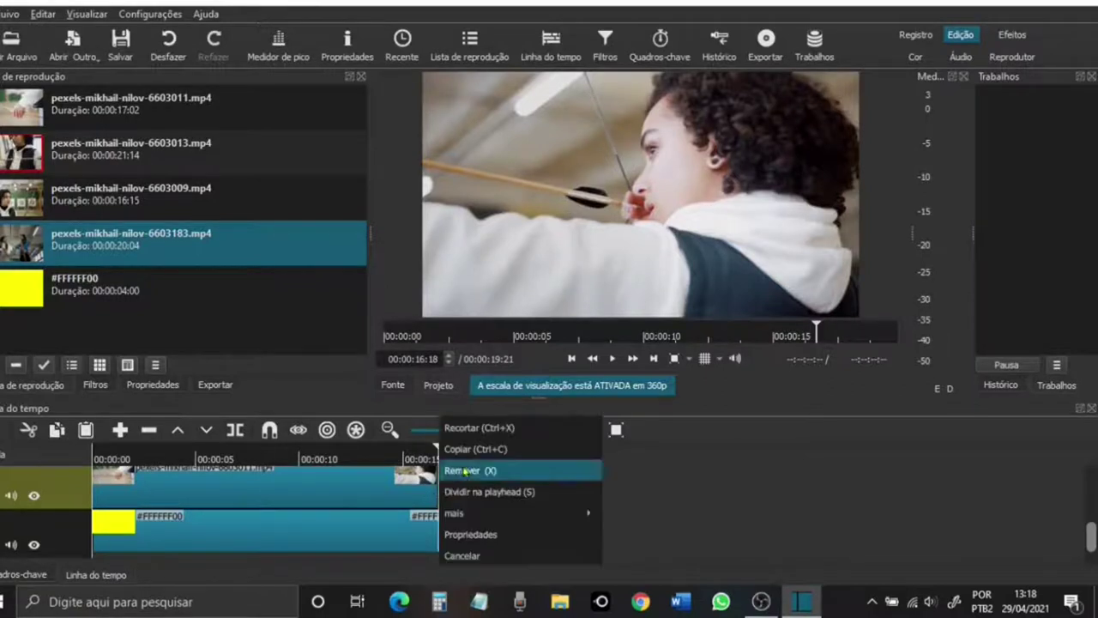
click(470, 470)
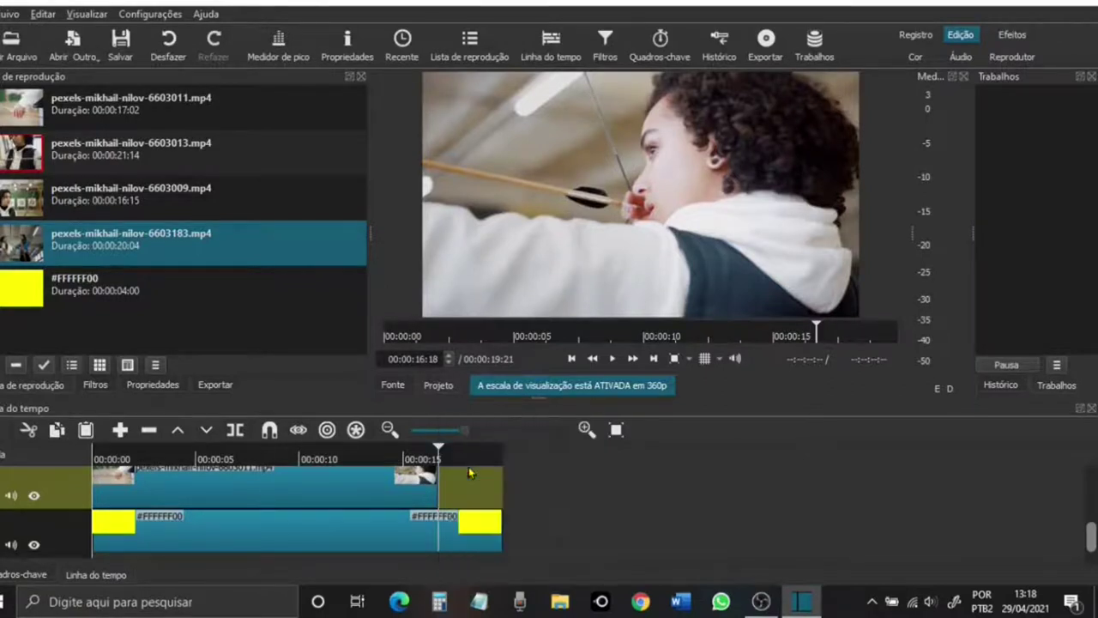
Step: Split the yellow background clip at the playhead and remove the excess after 00:00:16:18
click(393, 530)
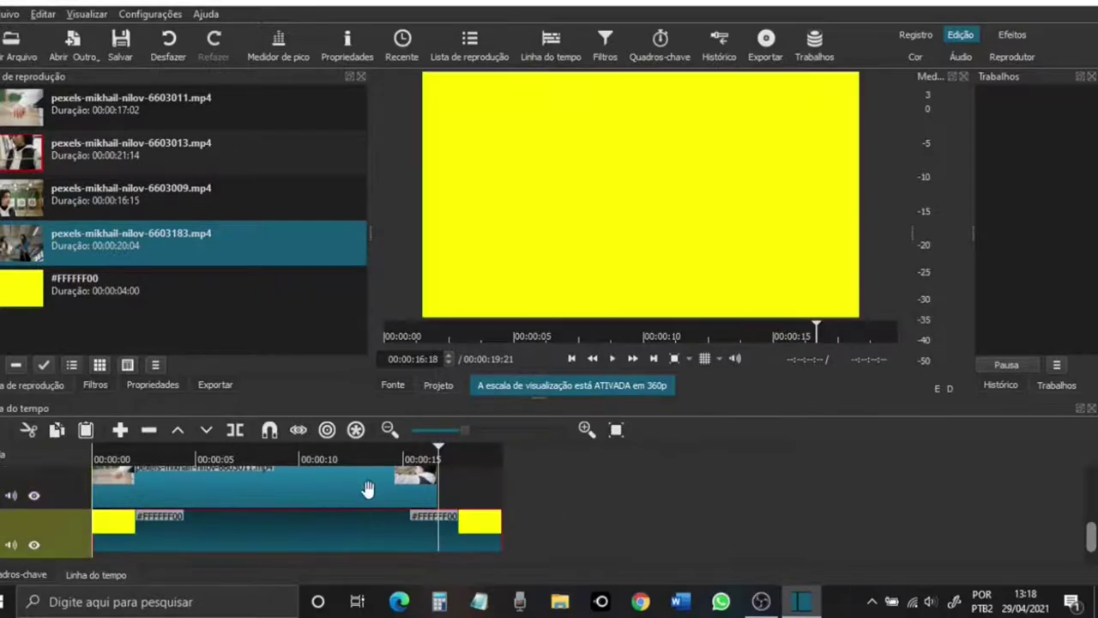
click(234, 429)
right_click(469, 526)
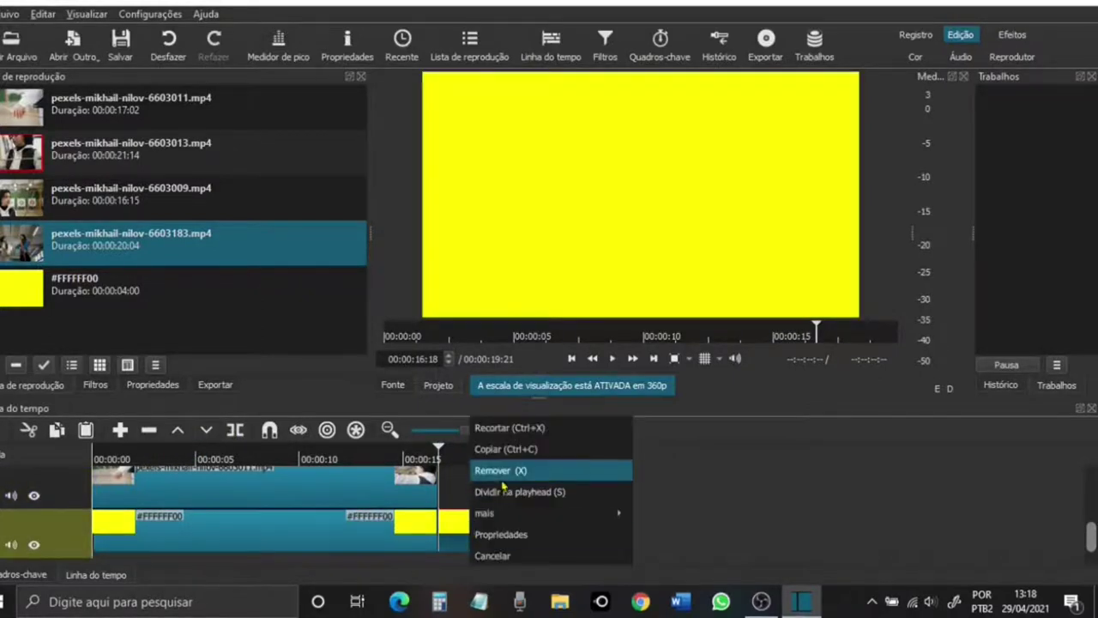
click(503, 486)
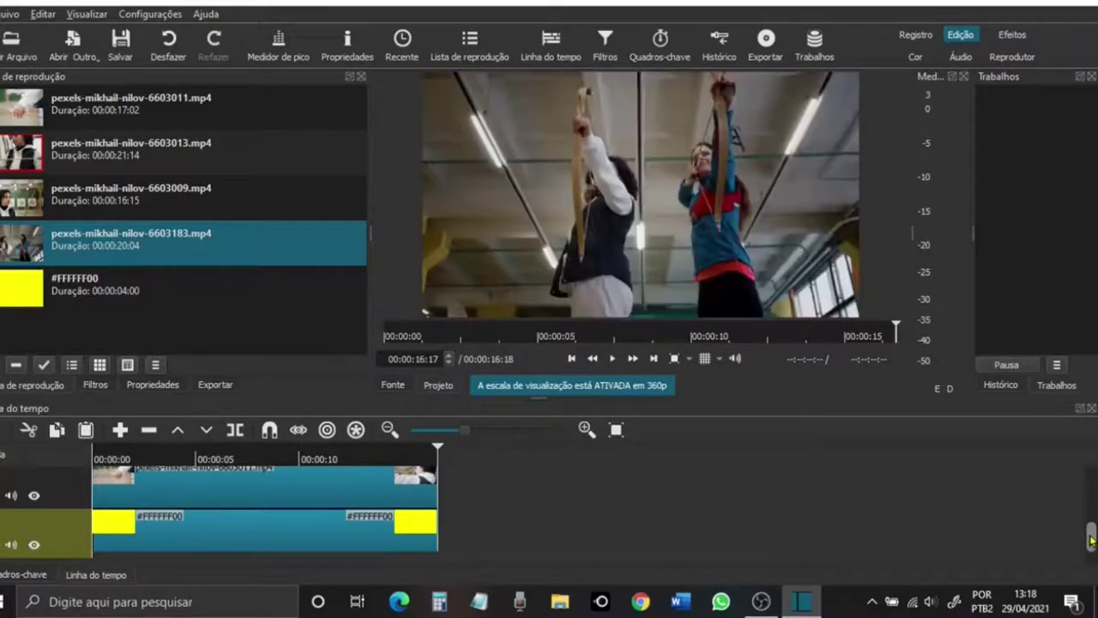
Step: Add a Size, Position & Rotate filter to clip 6603183 and shrink it to about 751 x 423 at position 29, 628
scroll(1086, 497, up, 3)
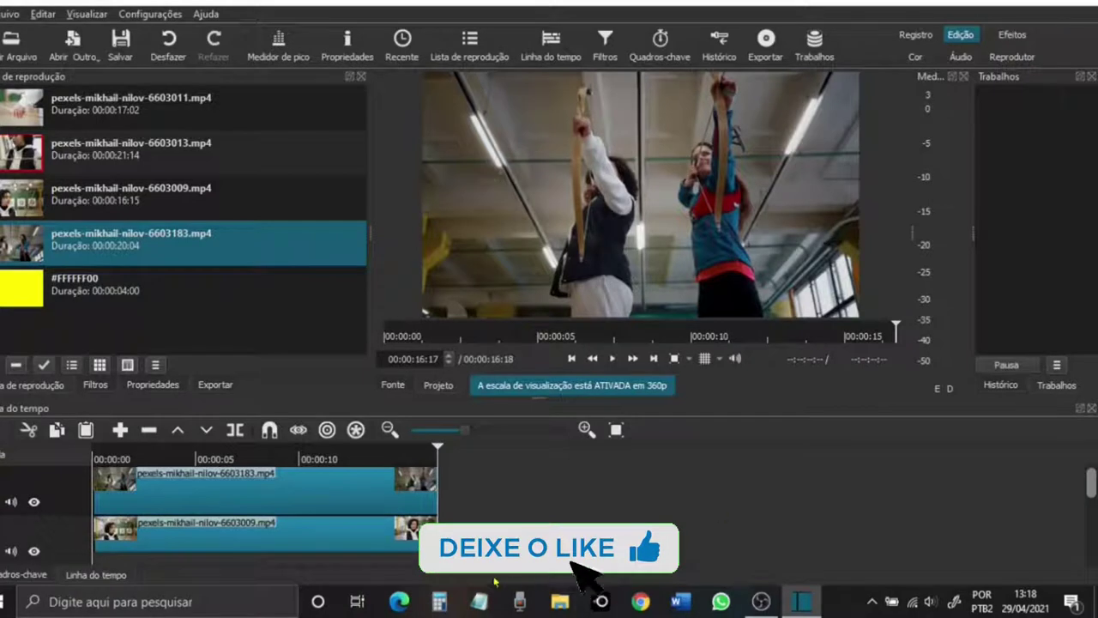
scroll(1091, 487, up, 2)
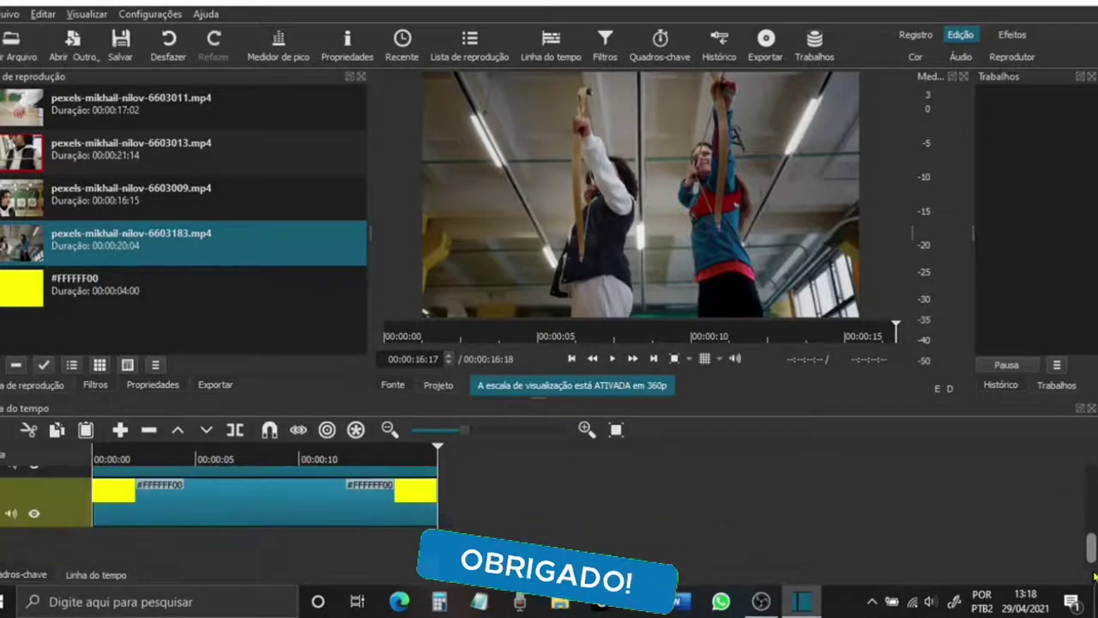
scroll(1092, 498, down, 3)
scroll(1094, 502, up, 1)
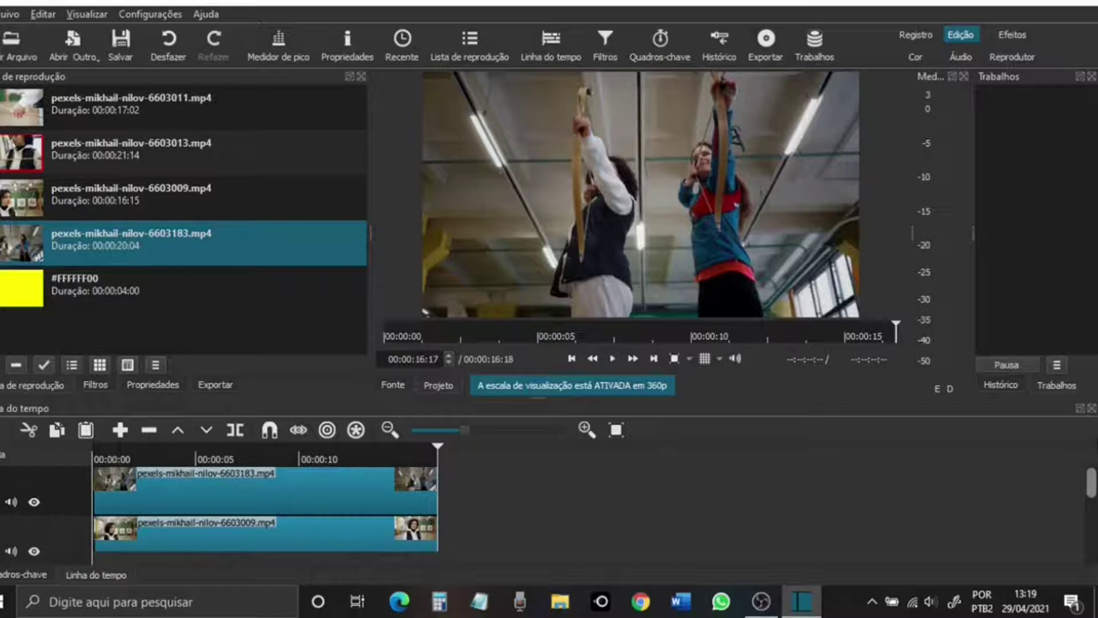
click(269, 492)
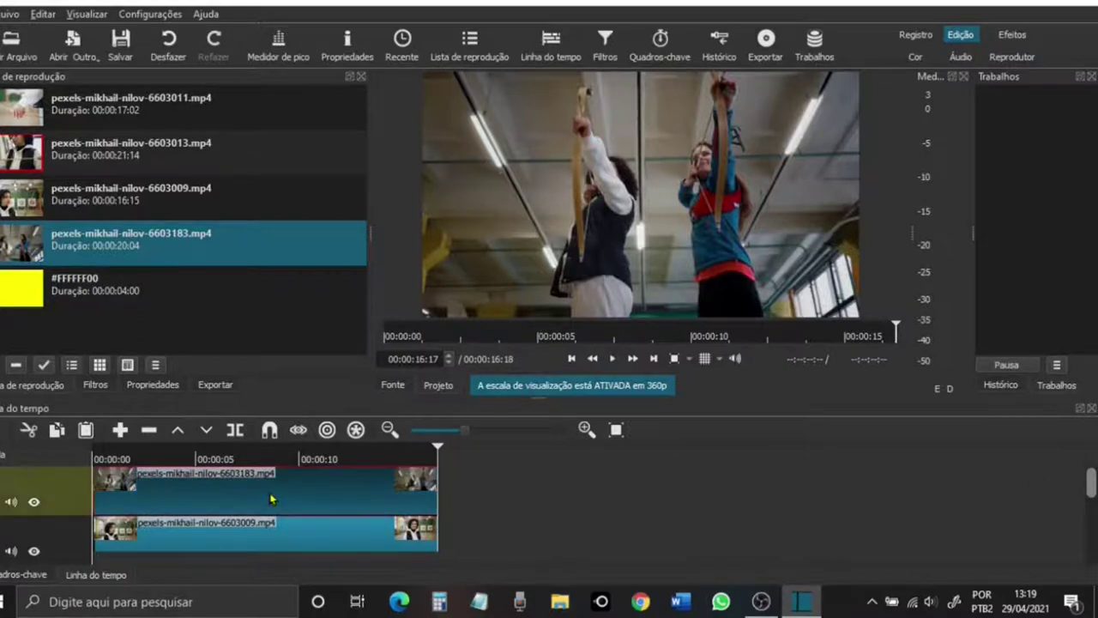
click(605, 43)
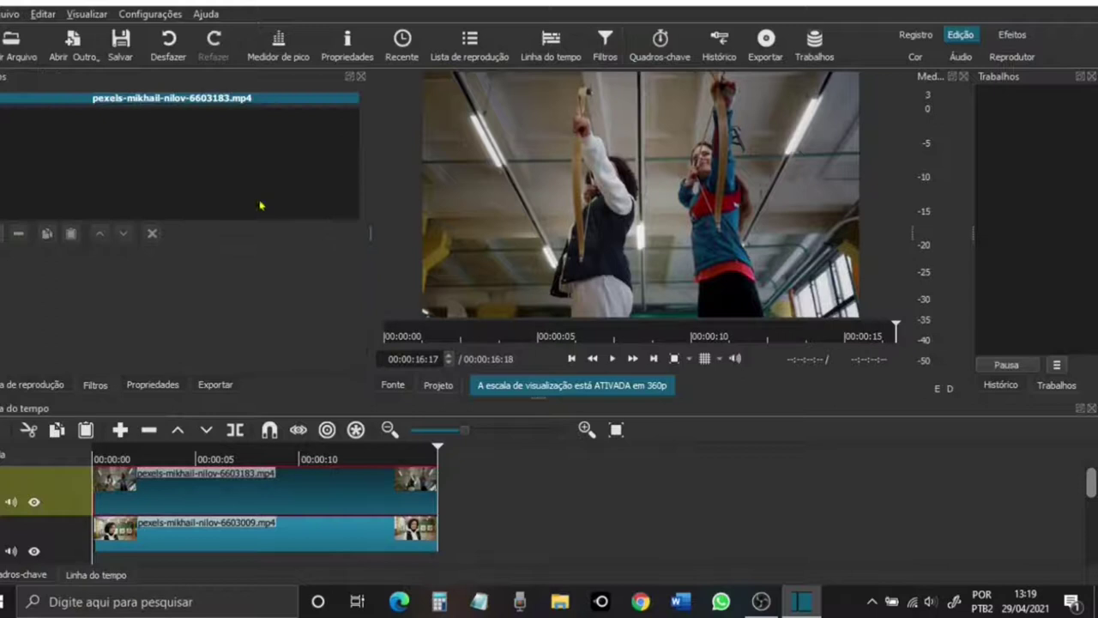
click(2, 233)
scroll(75, 275, down, 3)
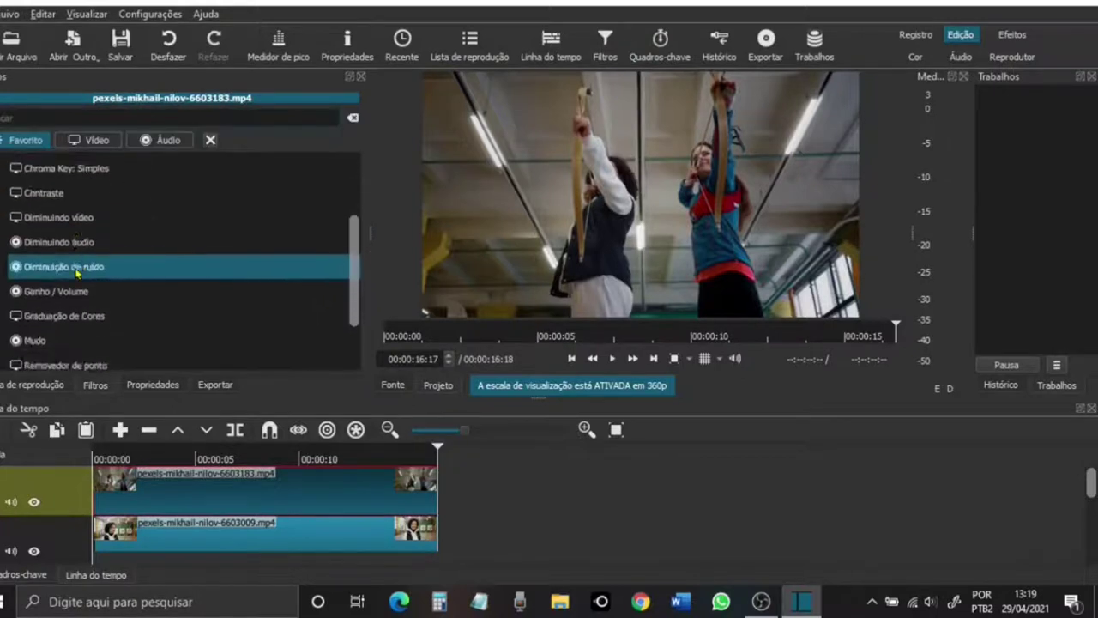
click(76, 328)
drag(855, 74, 573, 245)
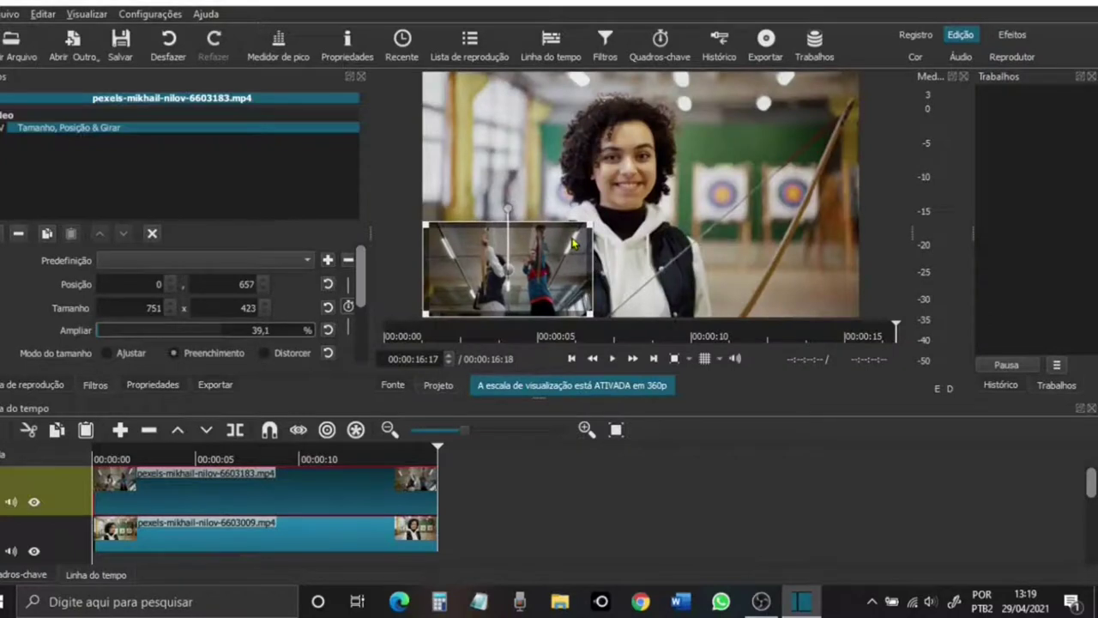
drag(506, 273, 524, 271)
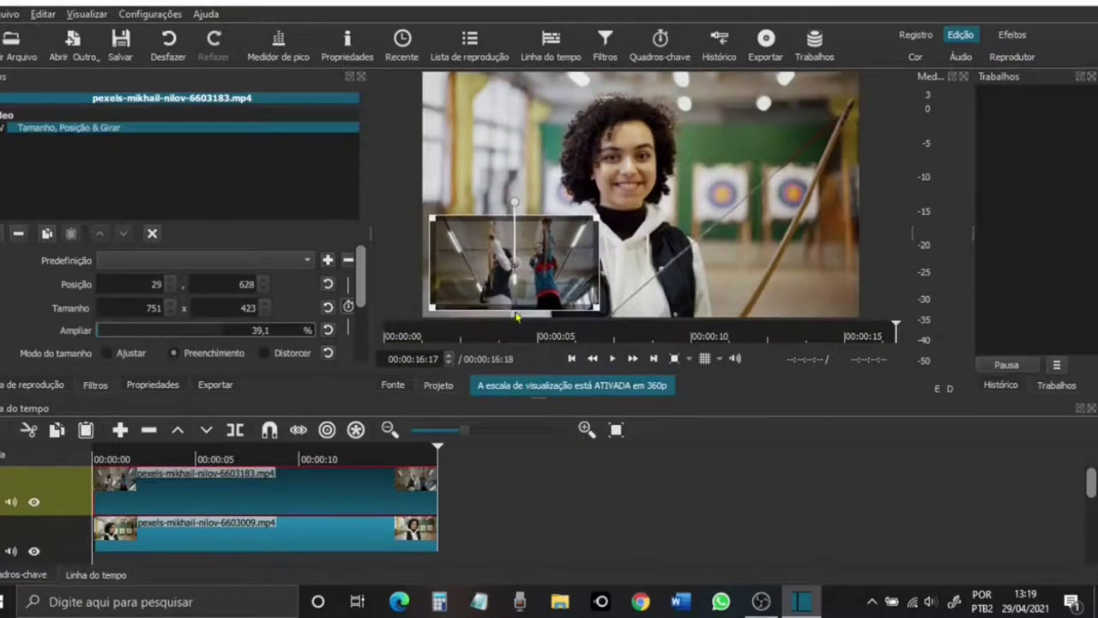
Step: Apply Size, Position & Rotate to clip 6603009, shrinking it to about 848 x 477 at position 1022, 582
click(378, 539)
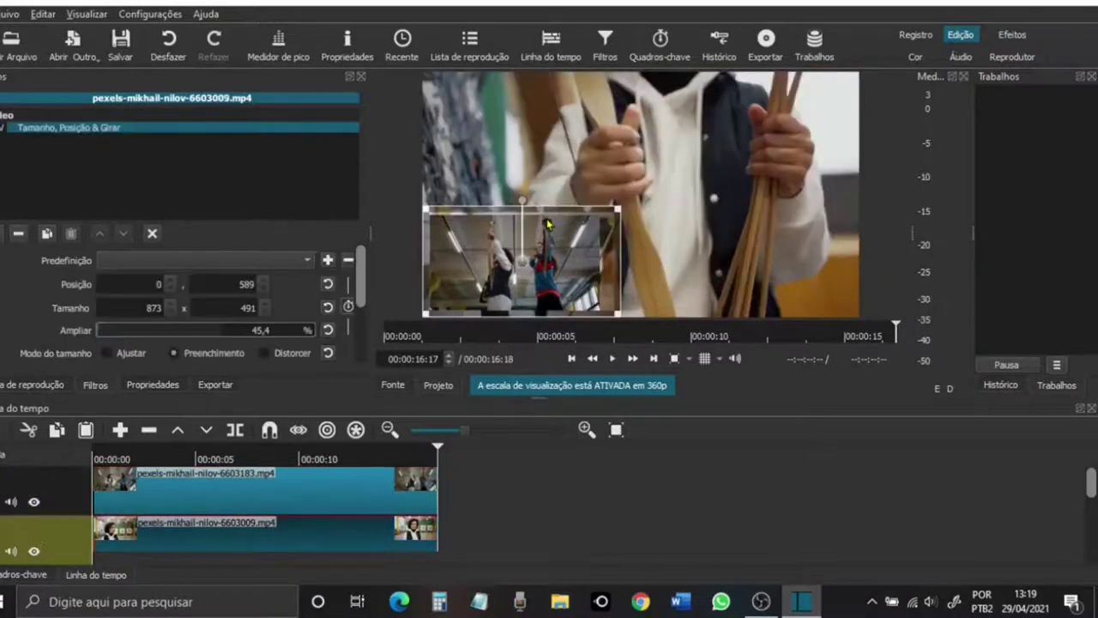
scroll(549, 225, down, 3)
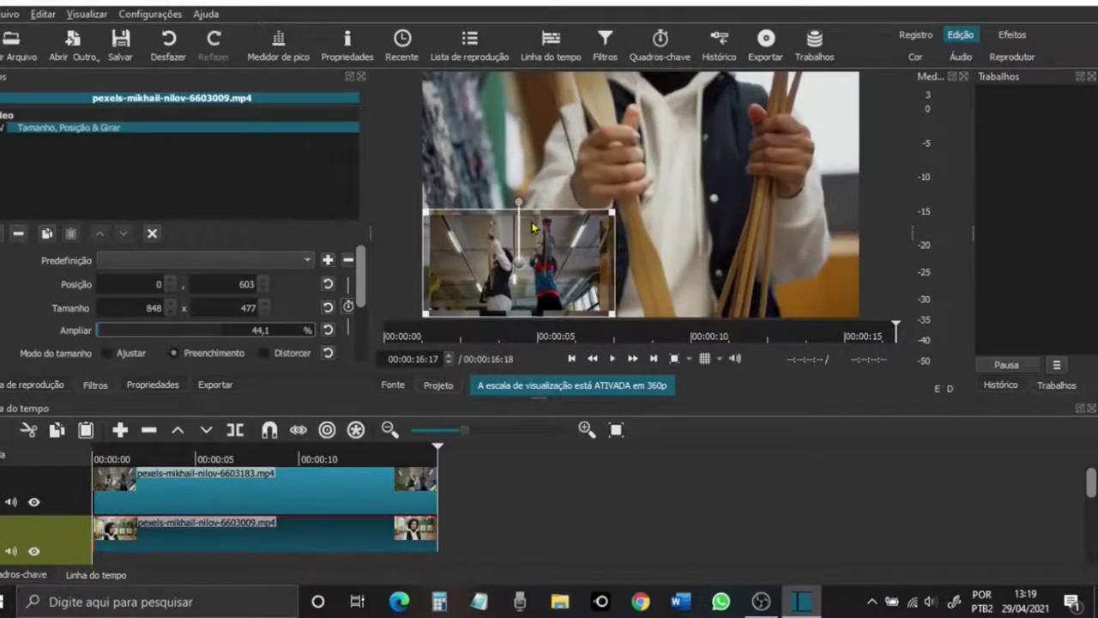
drag(525, 255, 769, 265)
Step: Add a Size, Position & Rotate filter to clip 6603013 and shrink it to about 848 x 477 at position 1019, 54
scroll(230, 491, down, 2)
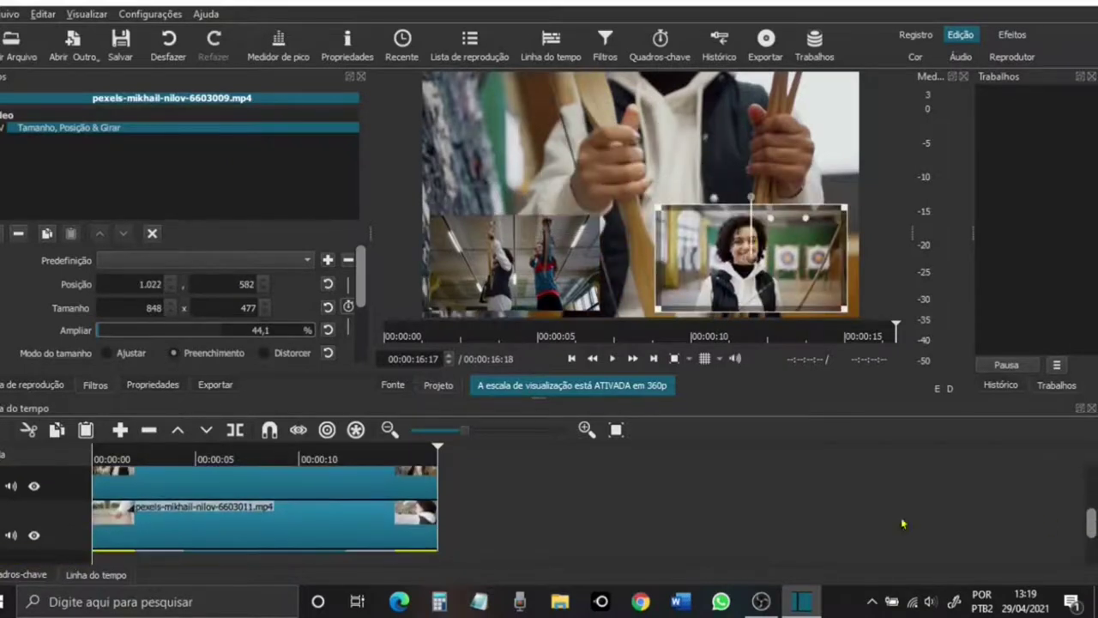
click(230, 492)
click(2, 233)
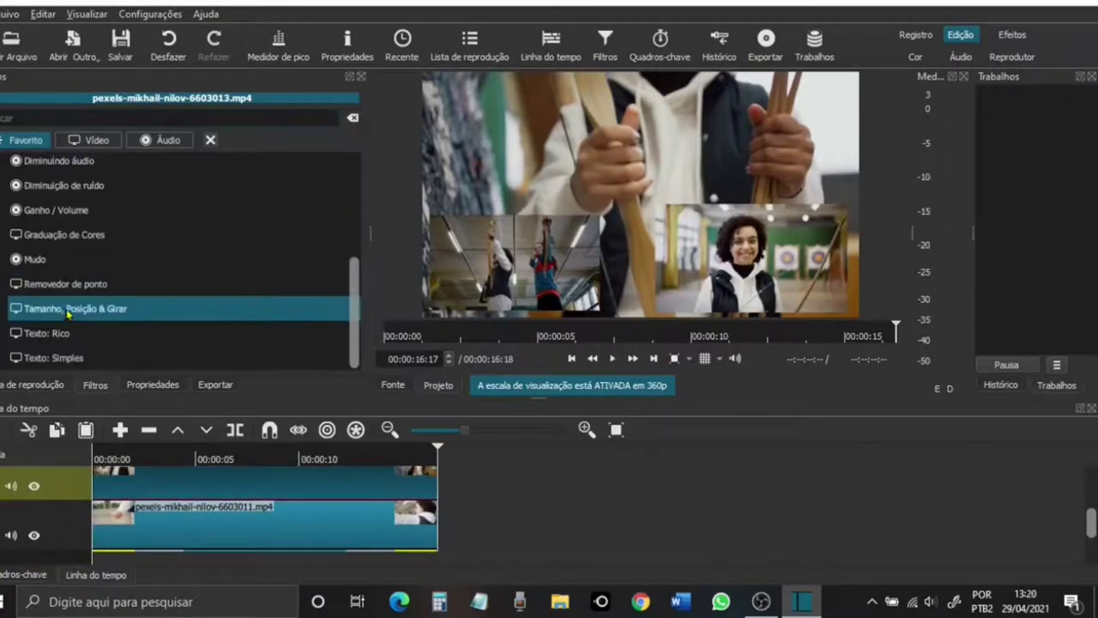
click(68, 309)
drag(711, 159, 576, 228)
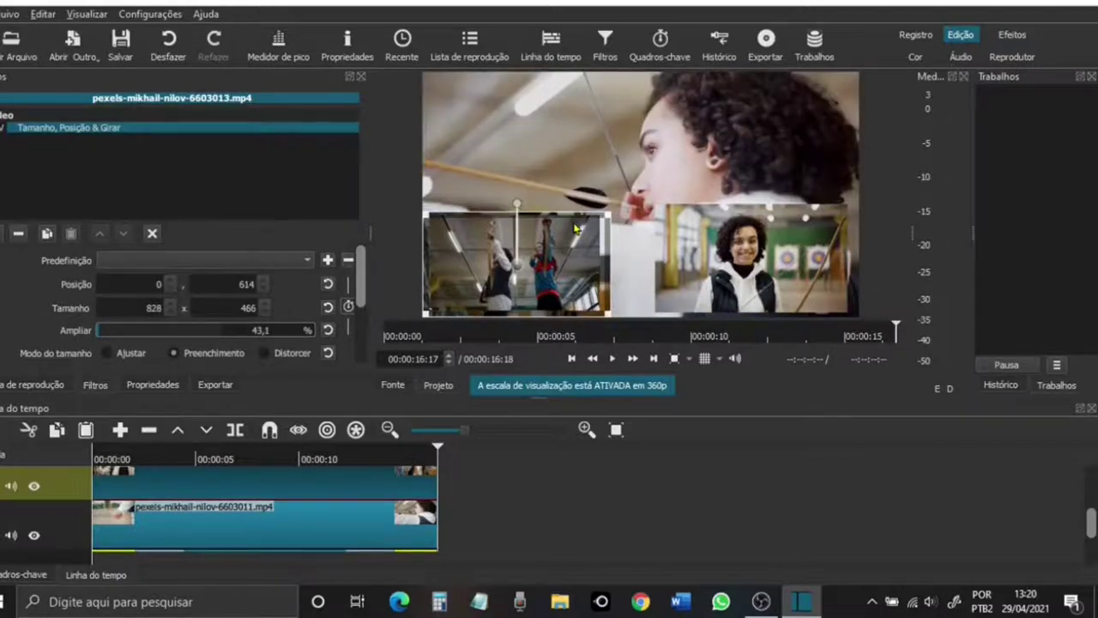
click(529, 474)
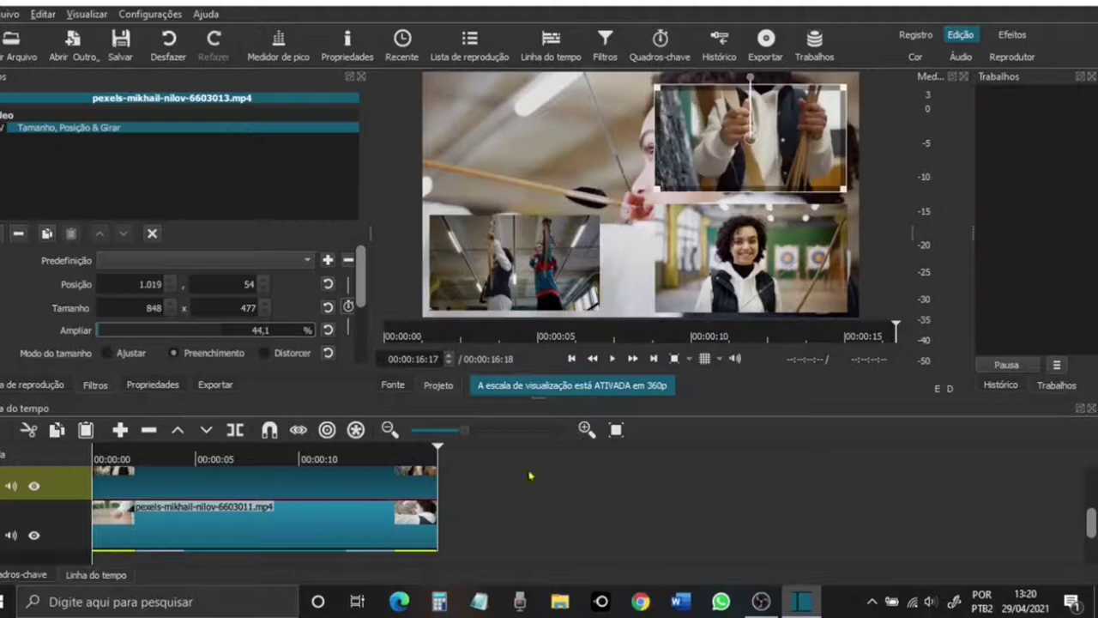
Step: Add a Size, Position & Rotate filter to clip 6603011 and shrink it to about 893 x 502 at position 46, 43
click(257, 525)
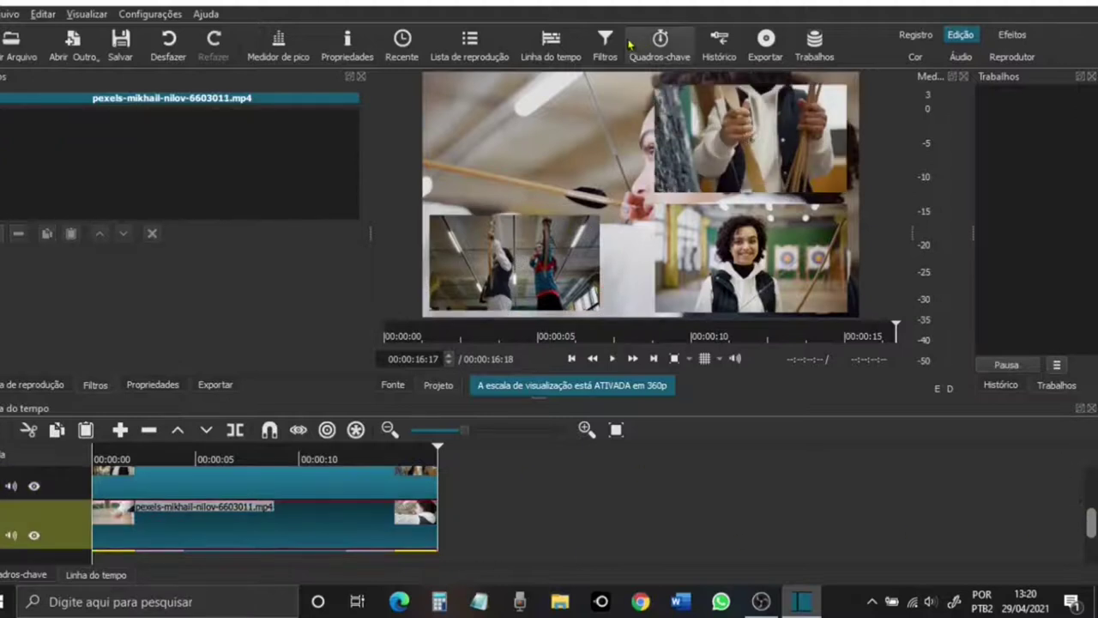
click(328, 259)
scroll(172, 240, down, 3)
click(157, 249)
drag(424, 74, 607, 220)
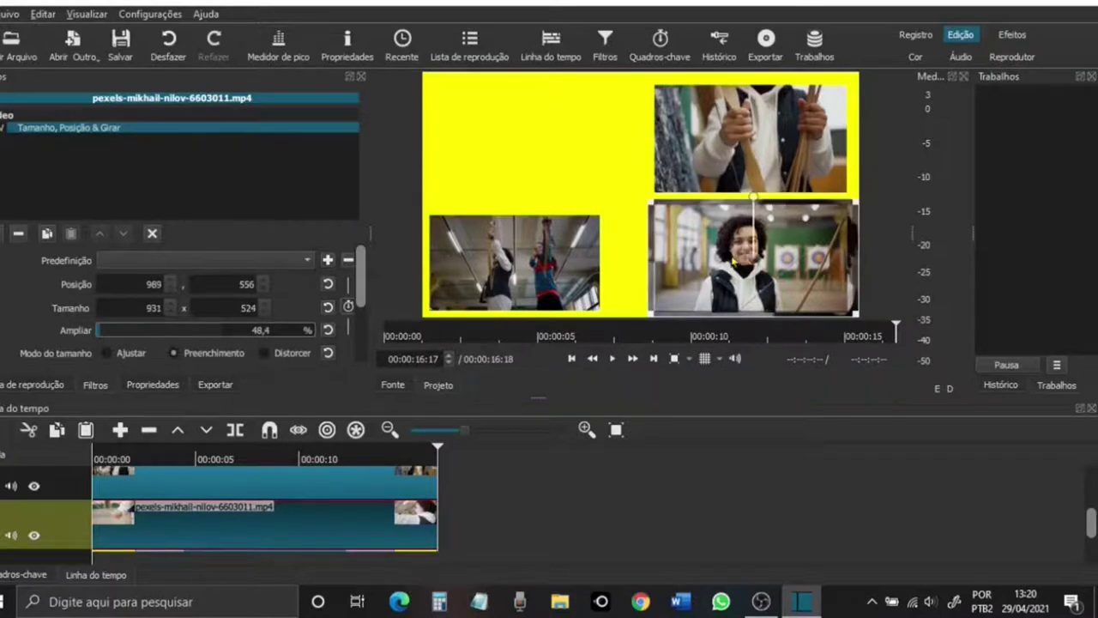
drag(714, 264, 488, 268)
drag(614, 206, 605, 212)
drag(544, 267, 536, 112)
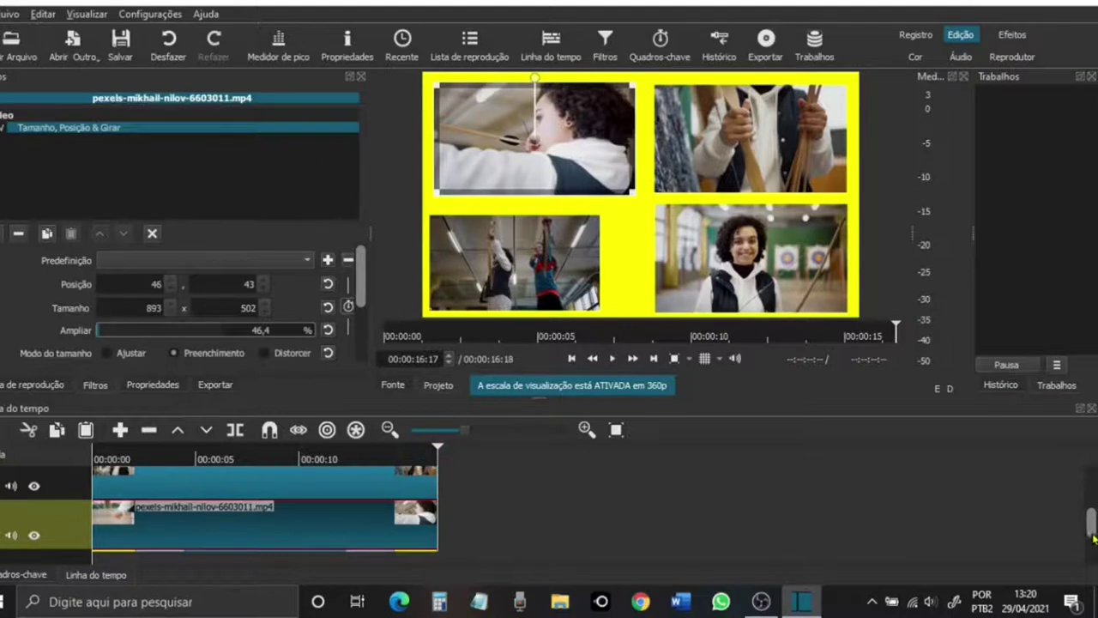
Step: Set clip 6603183's size mode to Distort and stretch it to about 902 x 462, aligned beneath the archer clip 6603011
drag(1092, 527, 1094, 478)
click(312, 508)
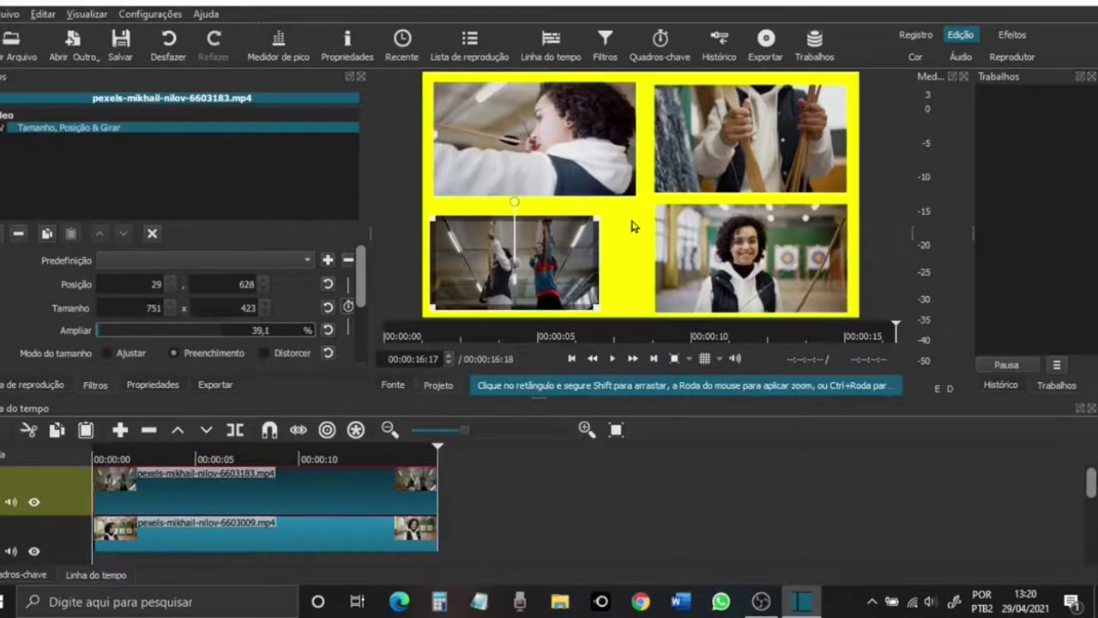
scroll(538, 269, up, 3)
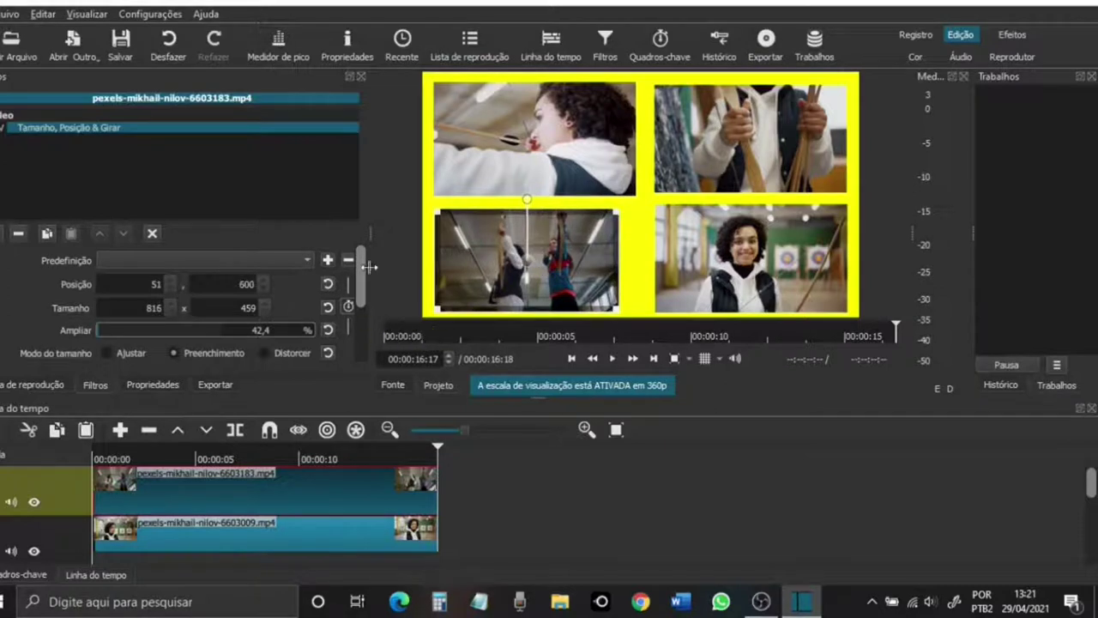
scroll(365, 290, down, 1)
scroll(365, 290, down, 3)
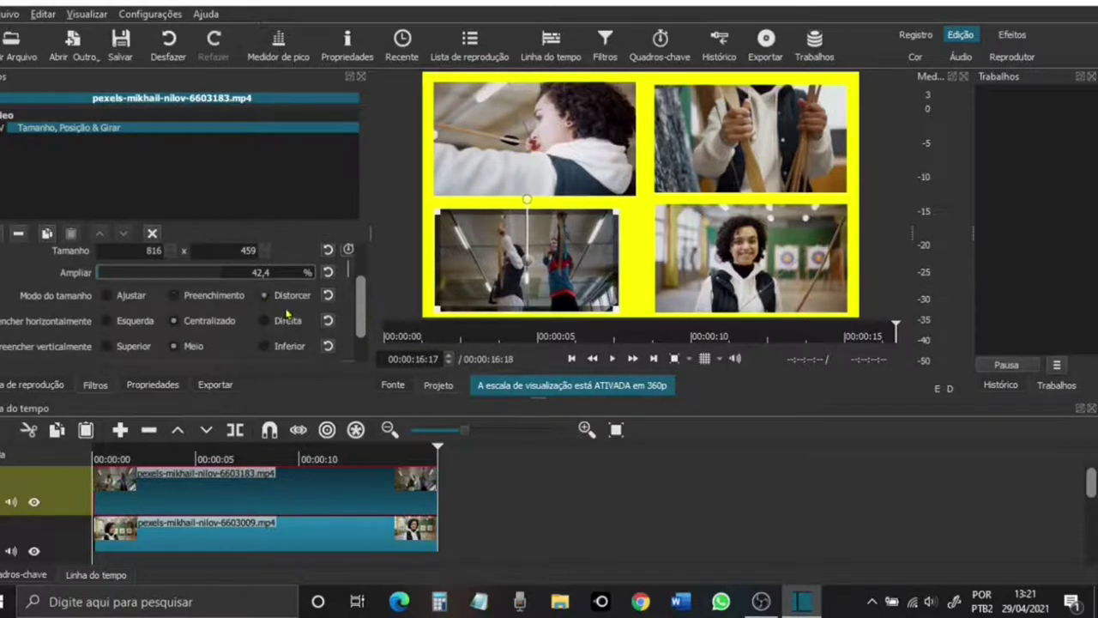
drag(619, 310, 649, 317)
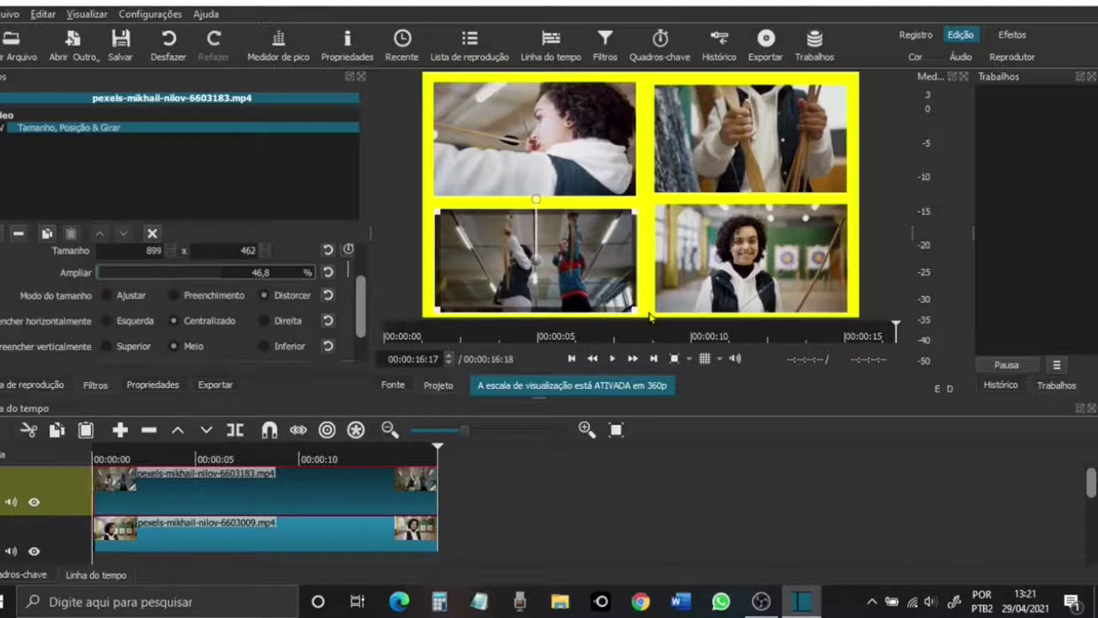
drag(434, 219, 431, 216)
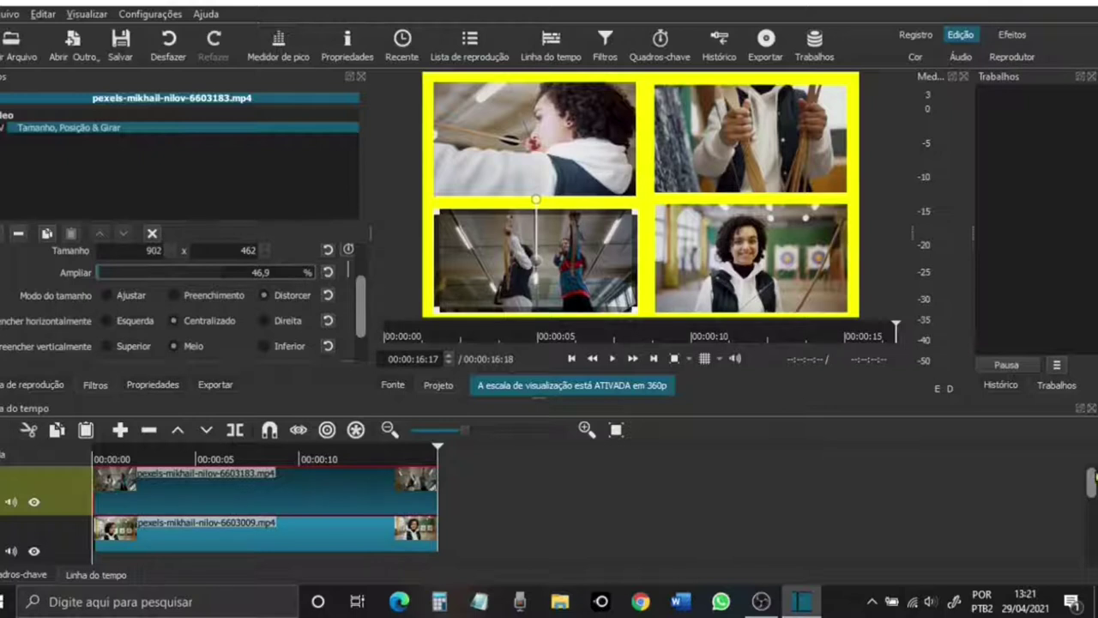
Step: Add an audio track below the yellow background track
scroll(51, 515, down, 3)
right_click(63, 519)
mouse_move(81, 481)
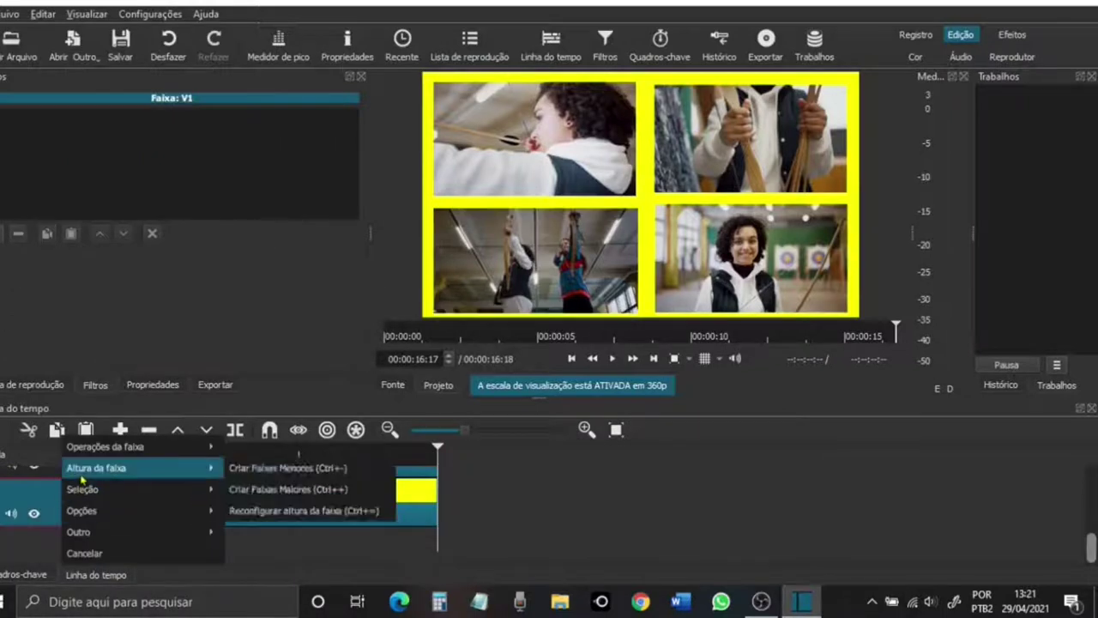
mouse_move(103, 446)
click(274, 446)
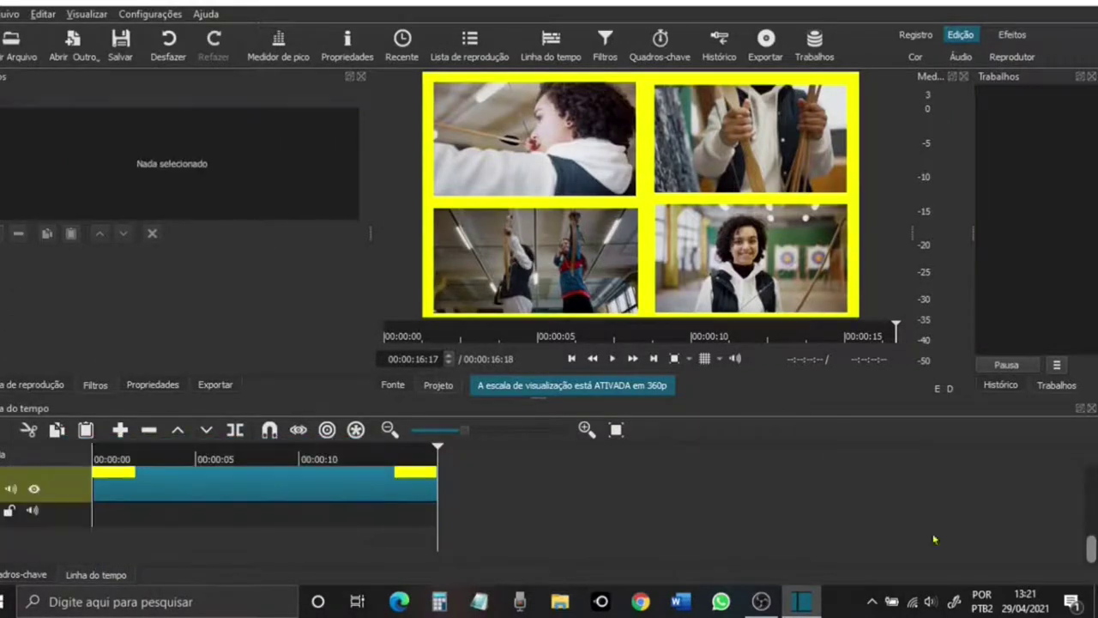
Step: Import the 000 trilha Cover mp3 from the Vídeos folder and place it on the new audio track
click(12, 45)
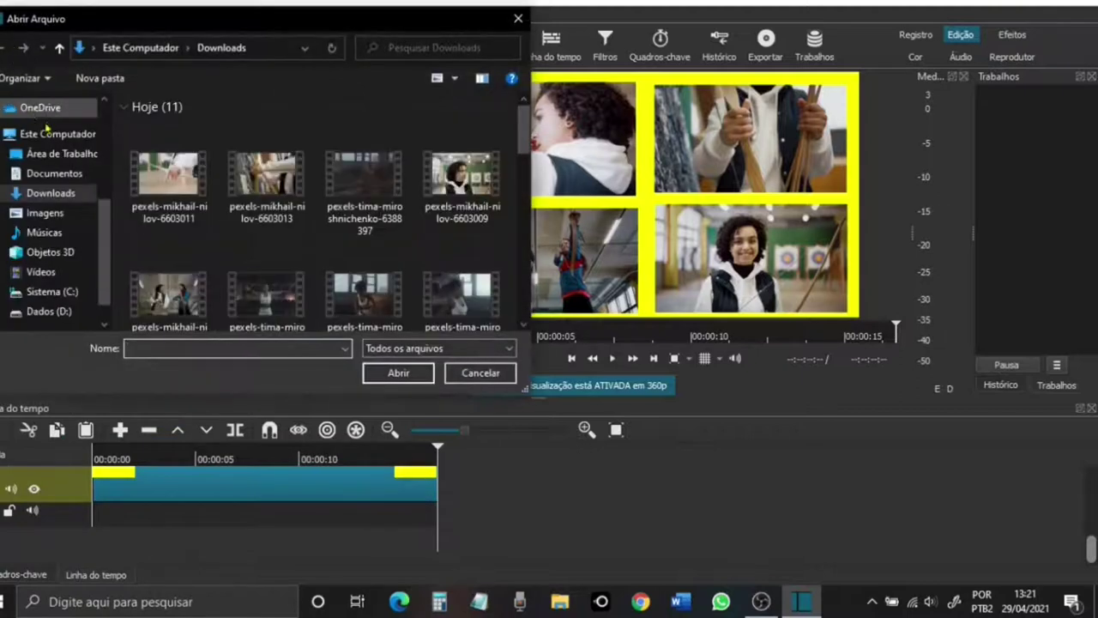
click(40, 271)
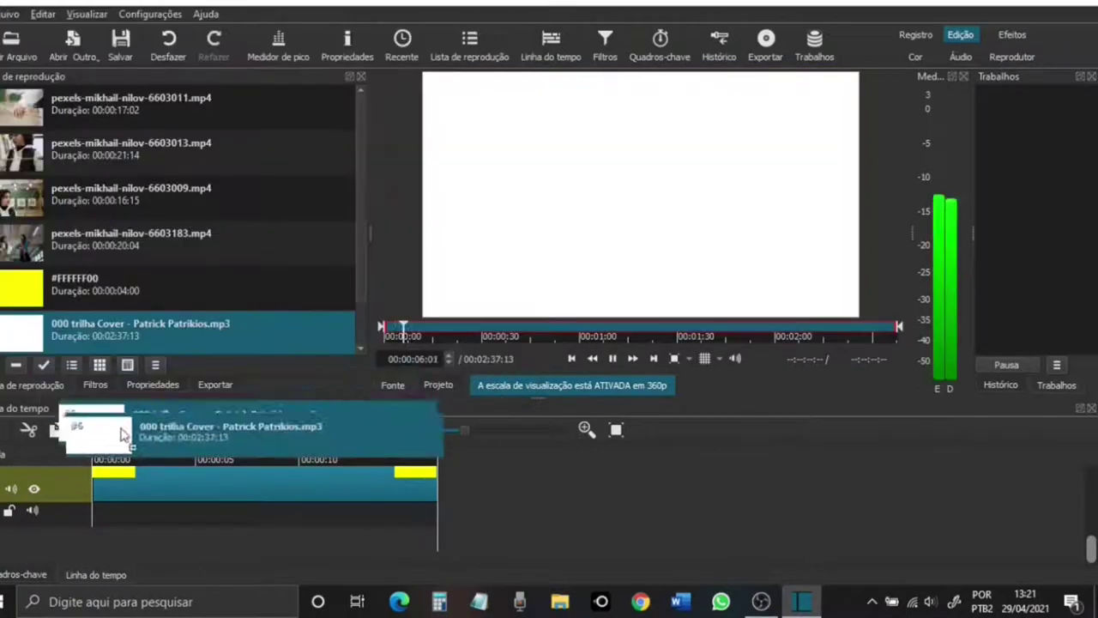
drag(122, 433, 219, 515)
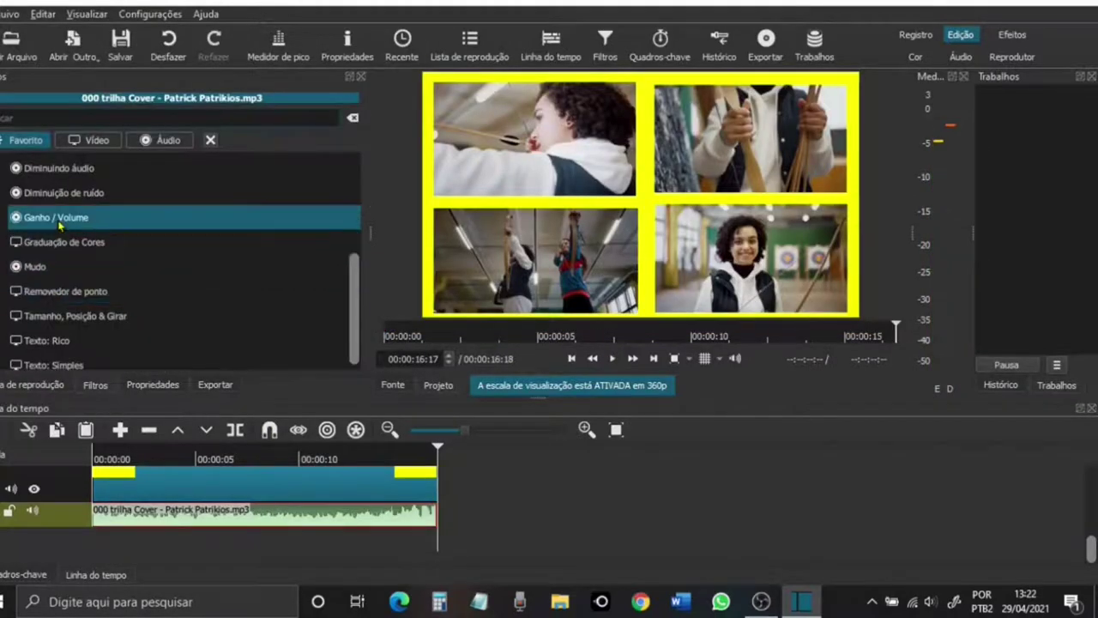
Step: Add a Gain / Volume filter to the 000 trilha Cover music clip and lower its level to -10.0 dB
click(64, 243)
drag(155, 283, 137, 294)
scroll(1091, 457, up, 3)
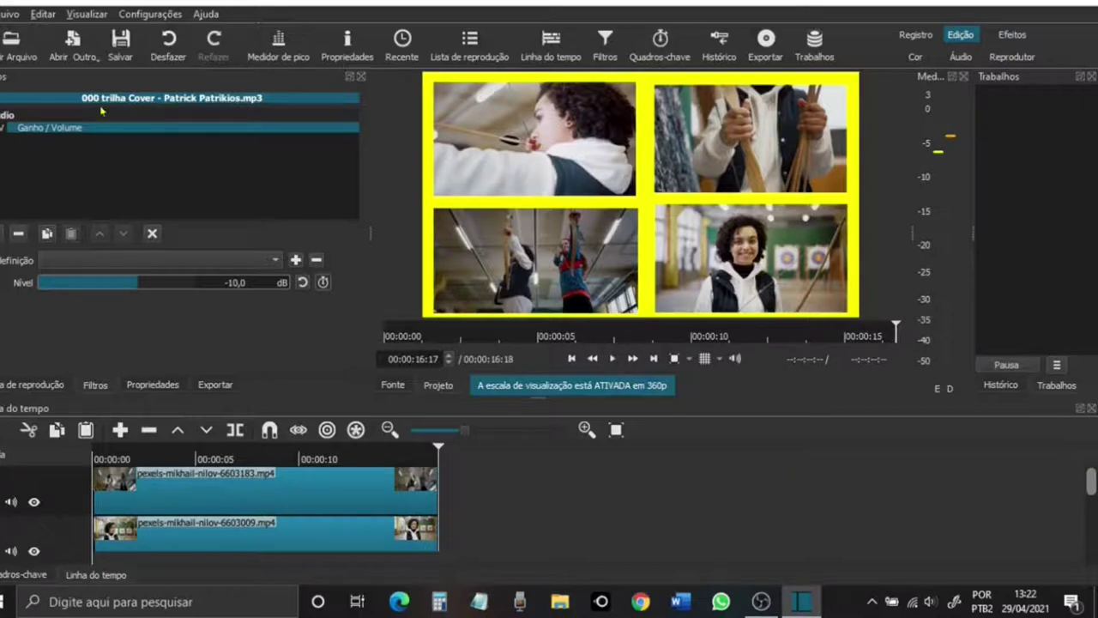
Step: Export the timeline with the H.264 High Profile preset to the Vídeos folder as an mp4 whose name starts with VIDEO COM DIVISÃ
click(3, 15)
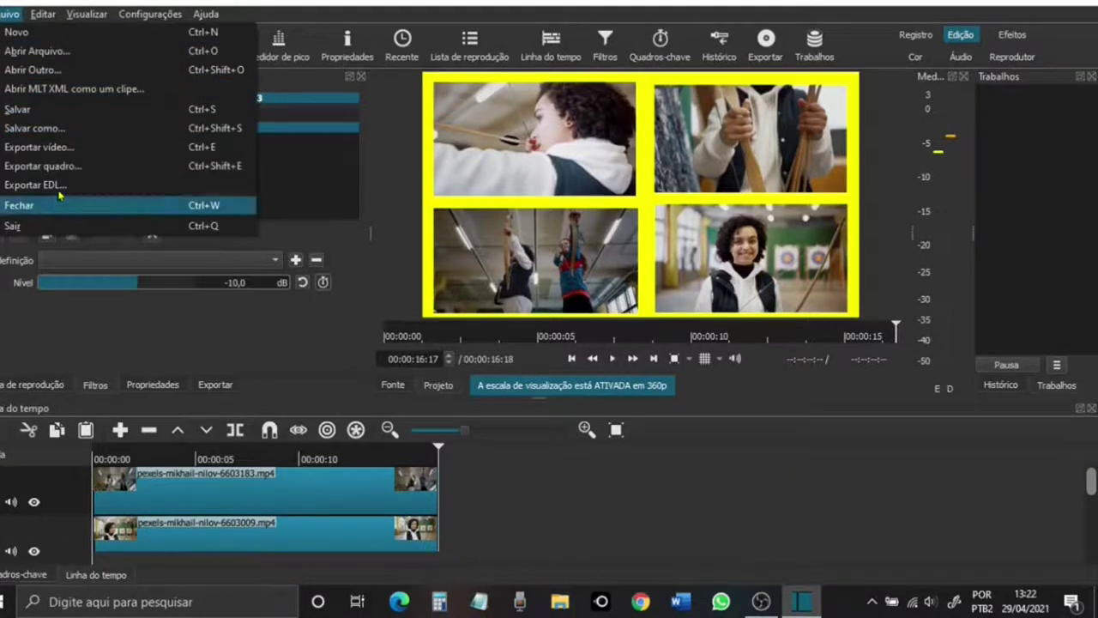
click(73, 155)
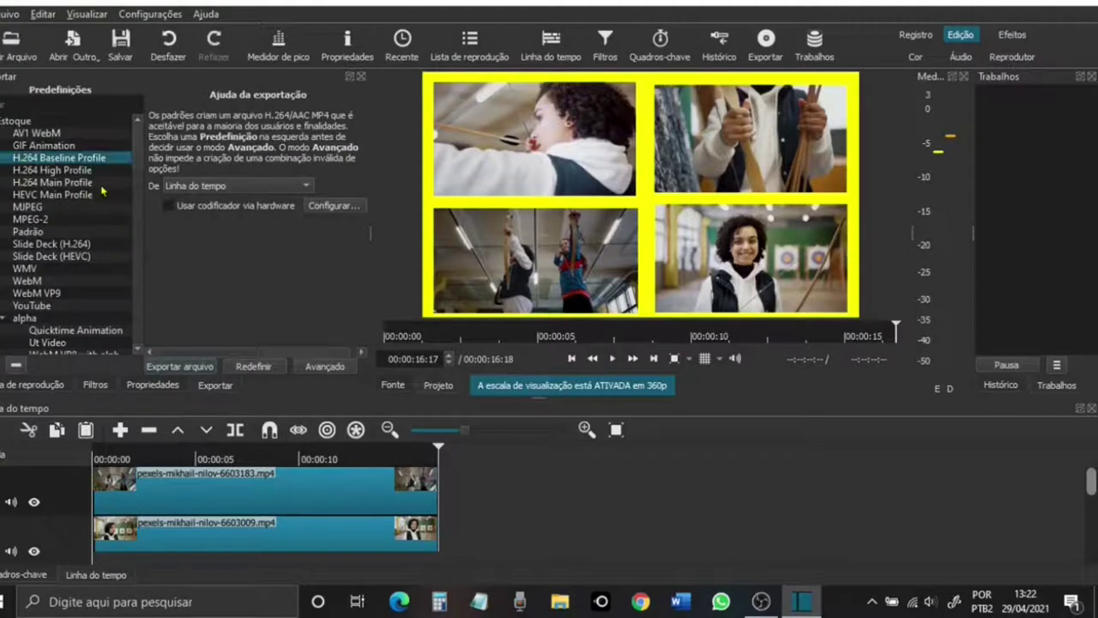
click(95, 170)
click(179, 366)
text(COM DIVISÃ)
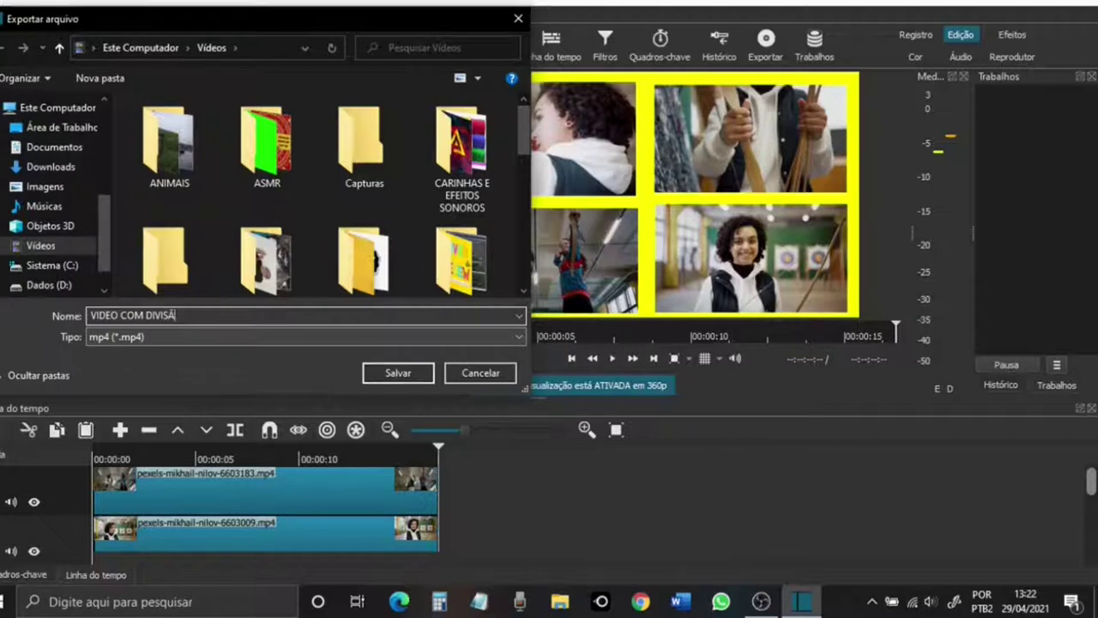
key(Return)
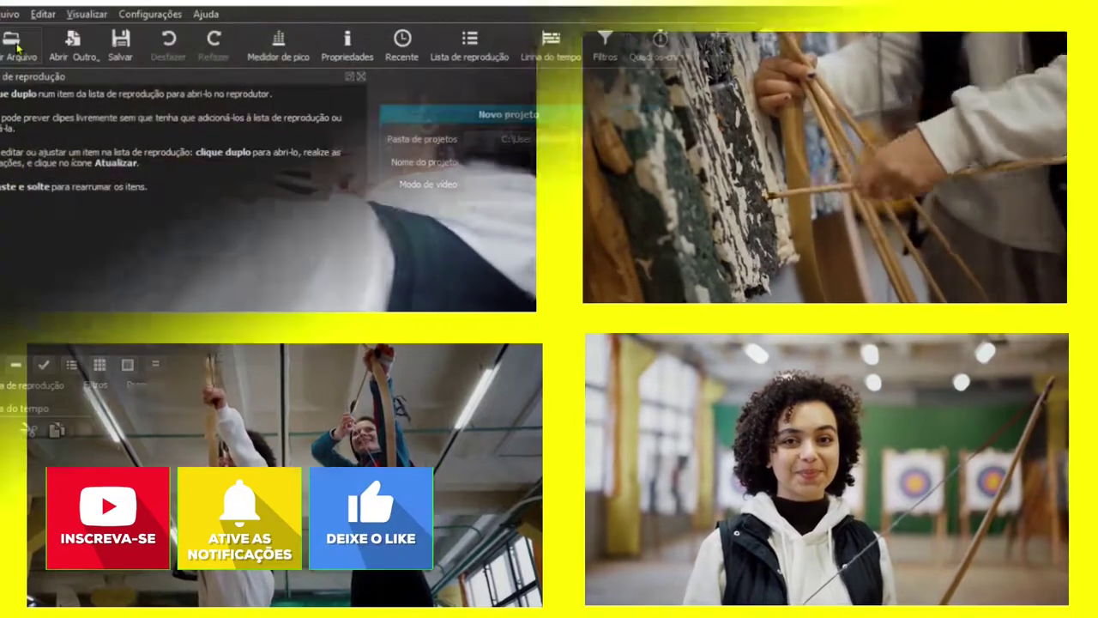
Step: Open Pexels Videos 1536347.mp4, add it to the playlist and place it at the start of the empty timeline
click(16, 49)
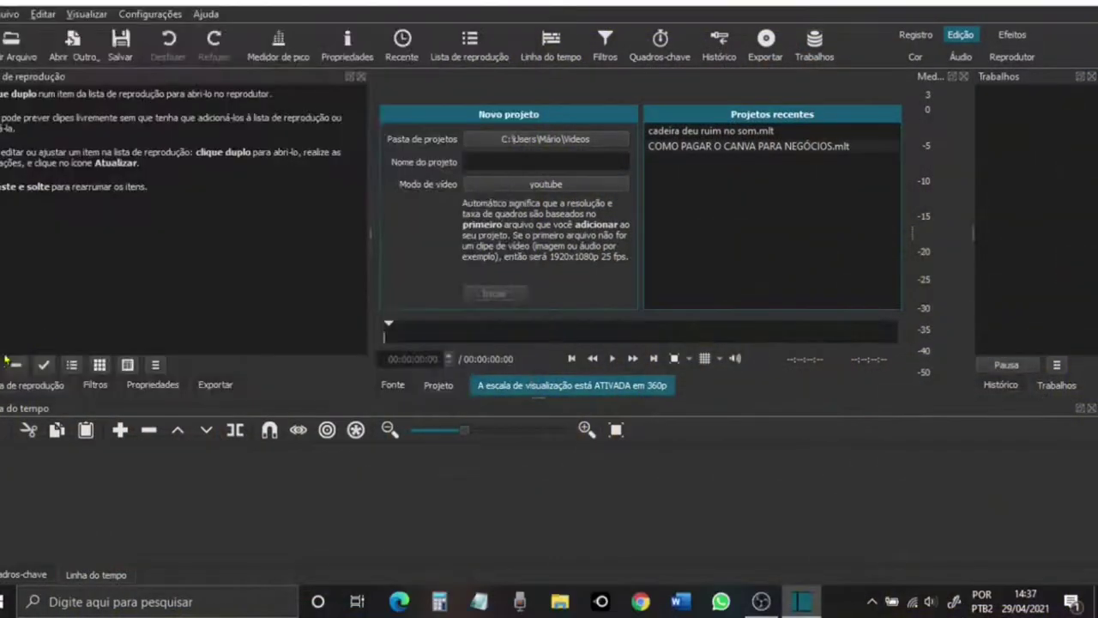
click(5, 363)
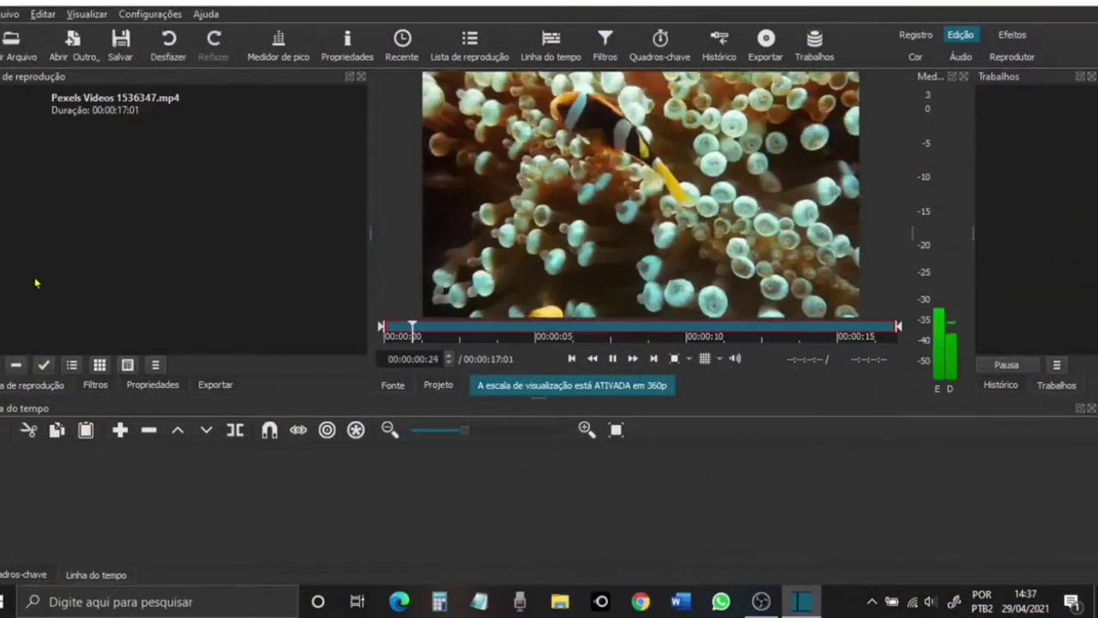
click(154, 109)
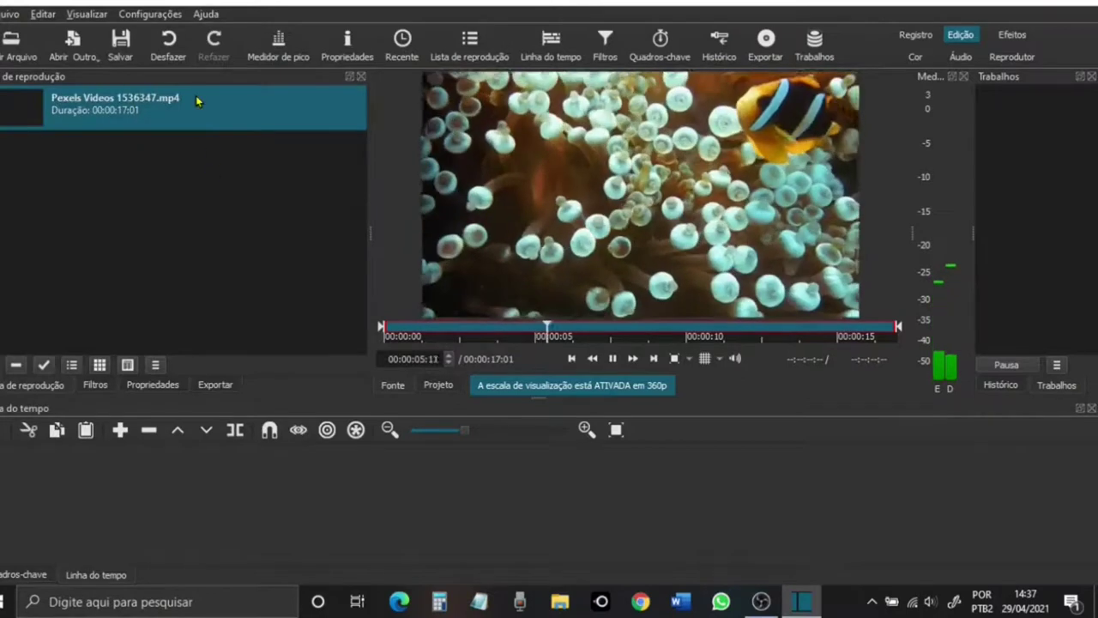
drag(198, 113, 205, 493)
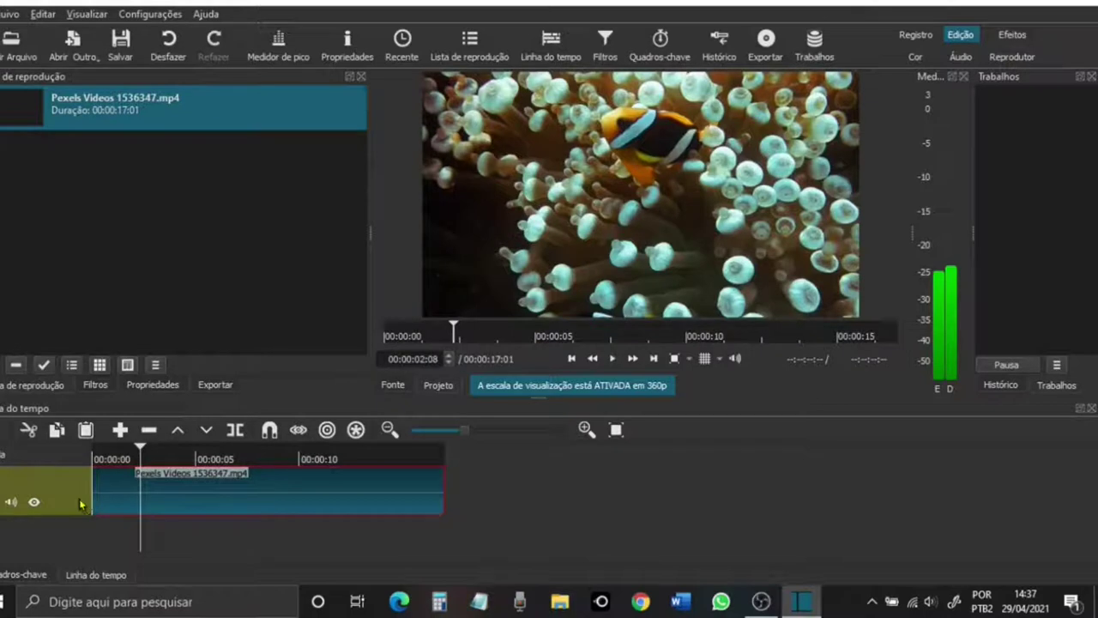
Step: Add a second video track above the clownfish clip's track
right_click(55, 494)
mouse_move(137, 446)
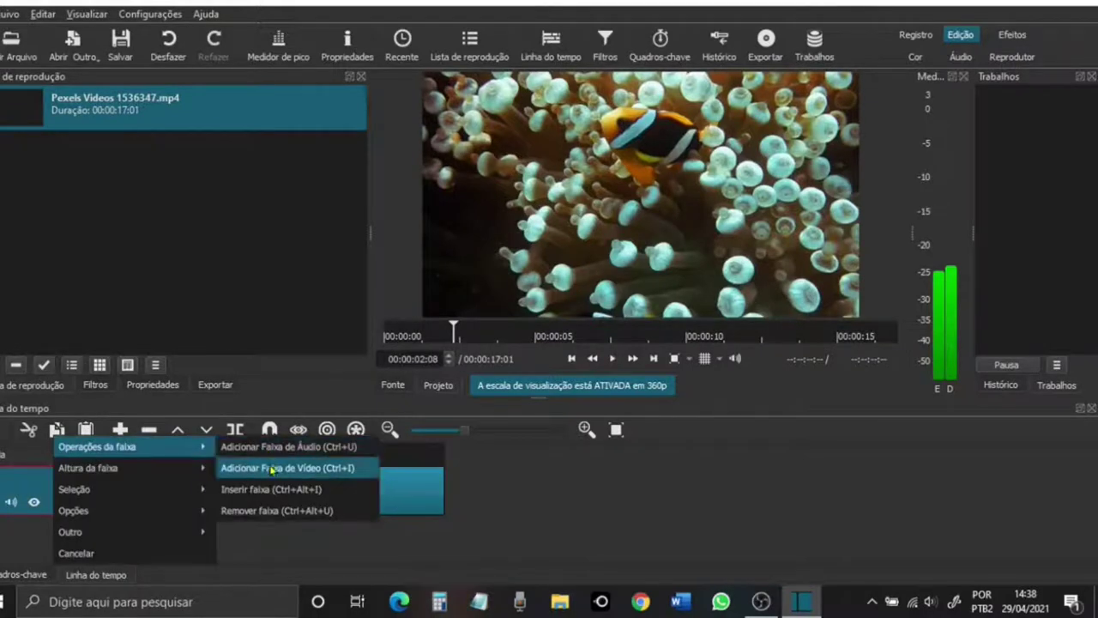
click(272, 468)
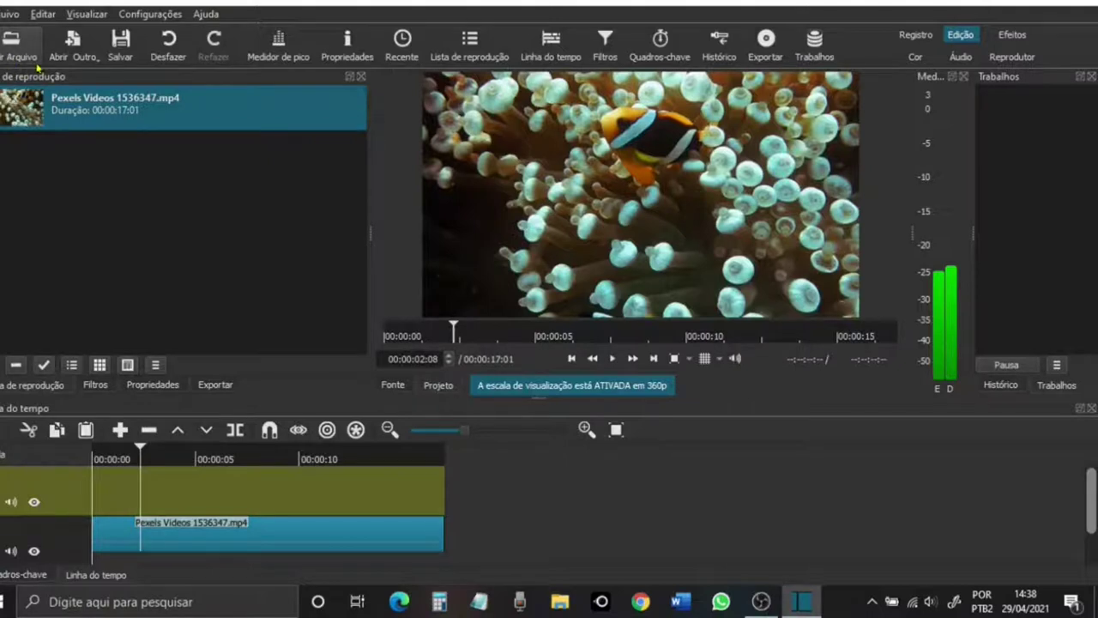
Step: Create a black colour clip (#FF000000) and add it to the playlist
click(74, 54)
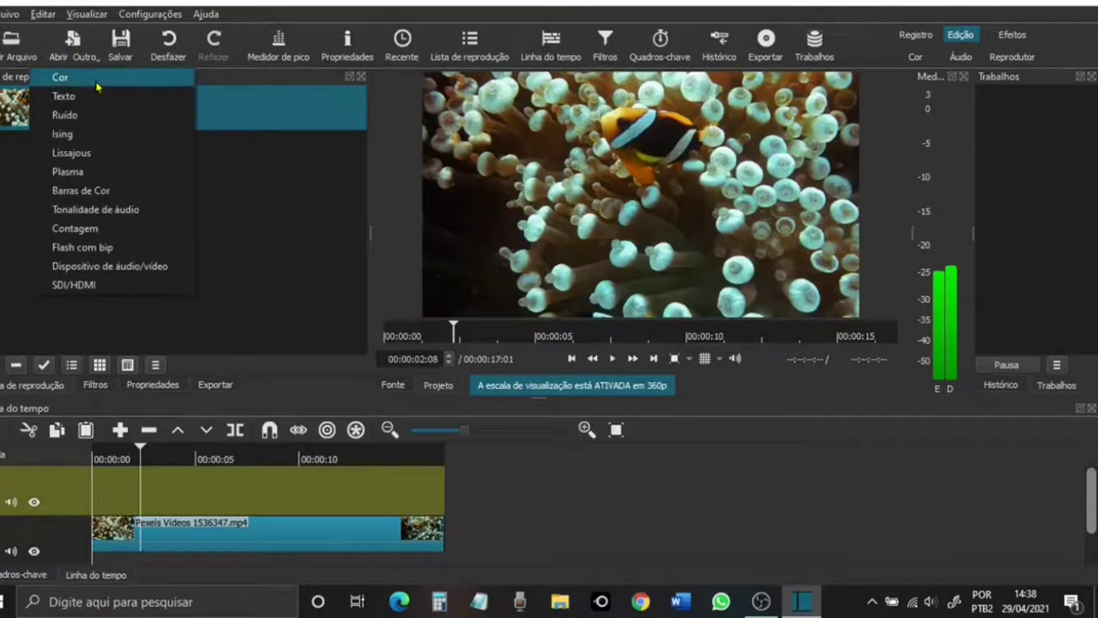
click(61, 76)
click(415, 251)
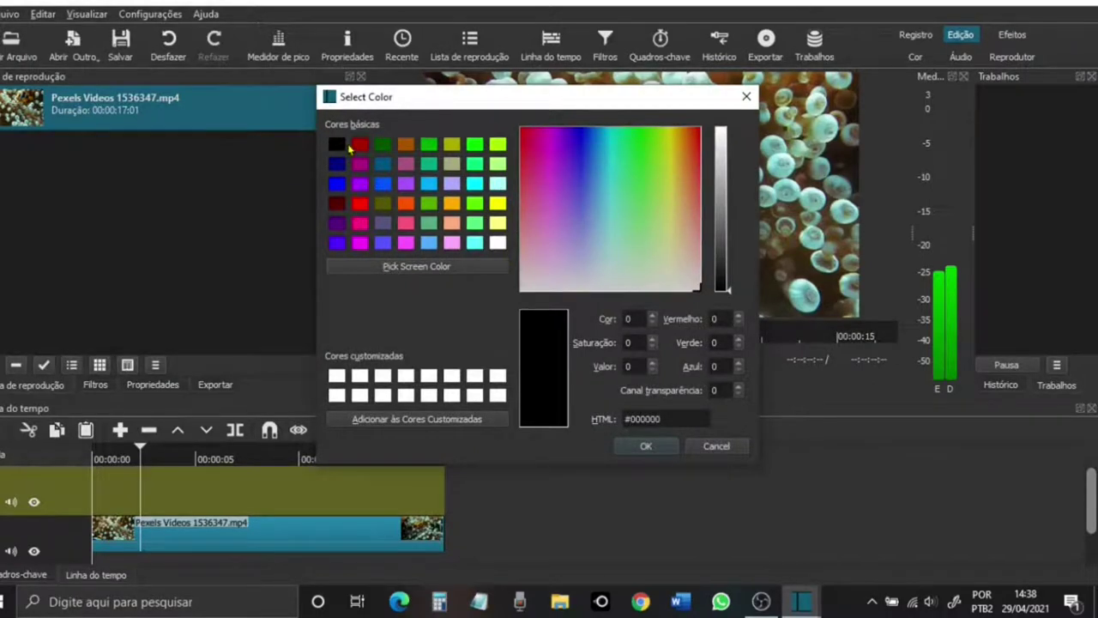
click(644, 446)
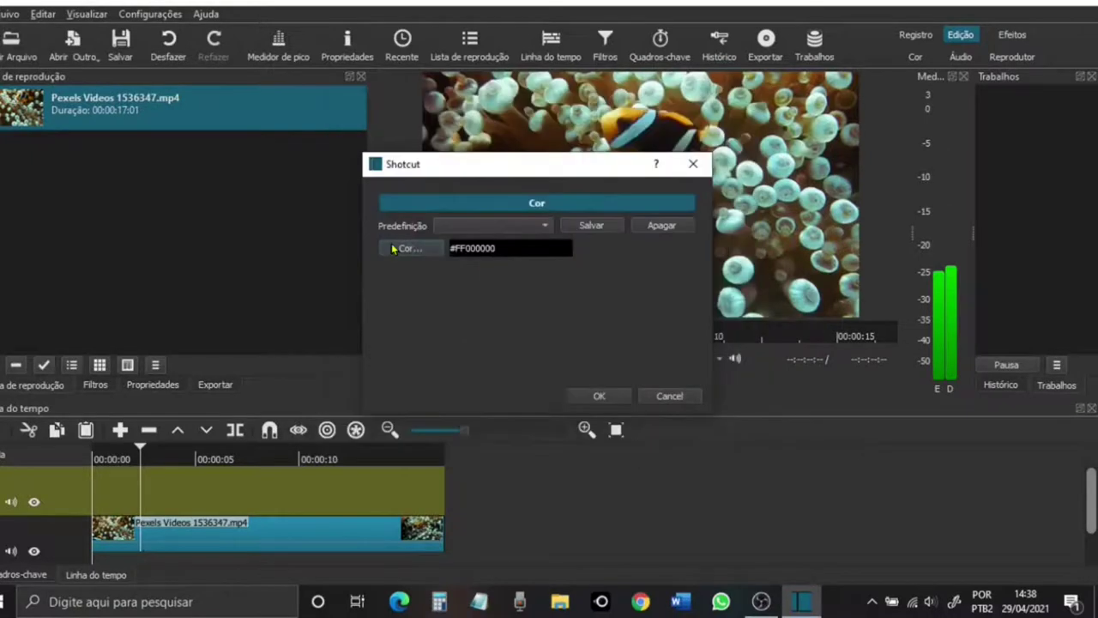
click(594, 397)
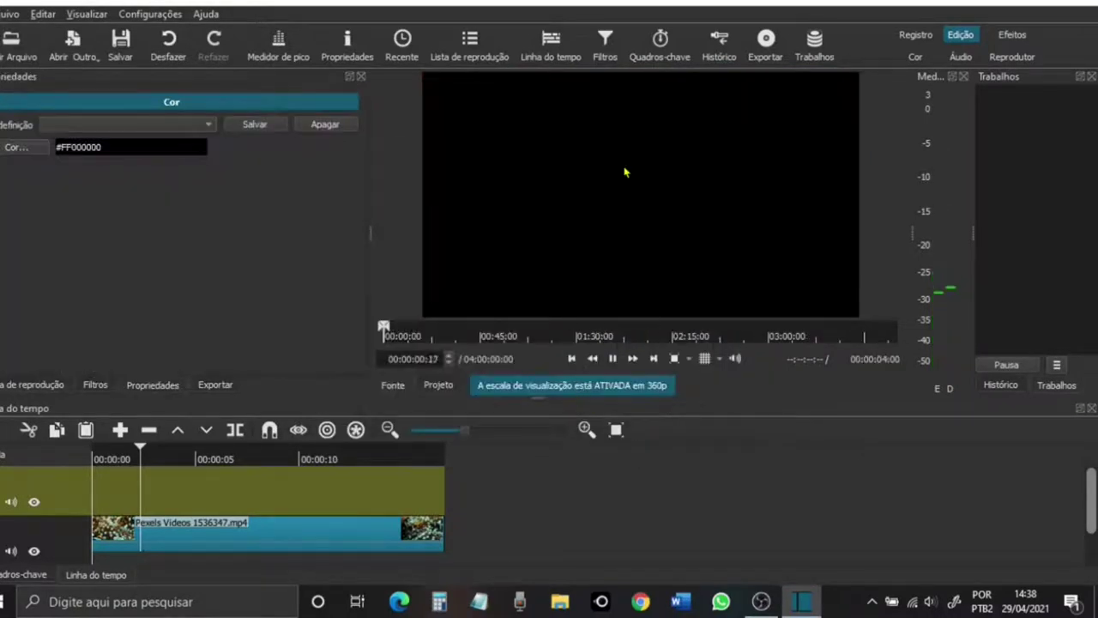
click(497, 57)
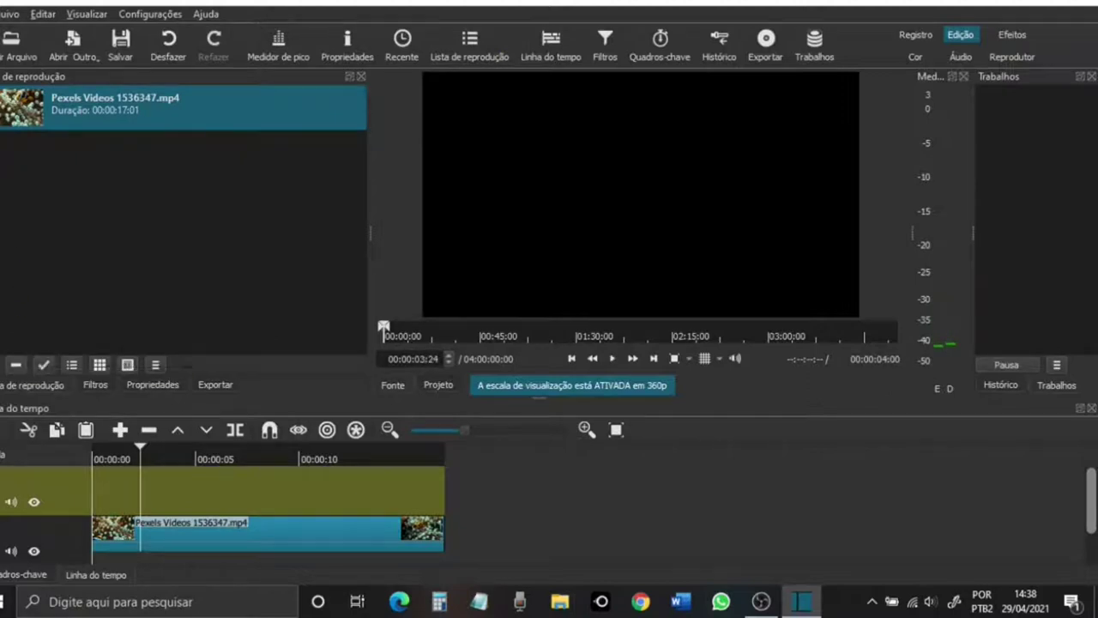
click(2, 362)
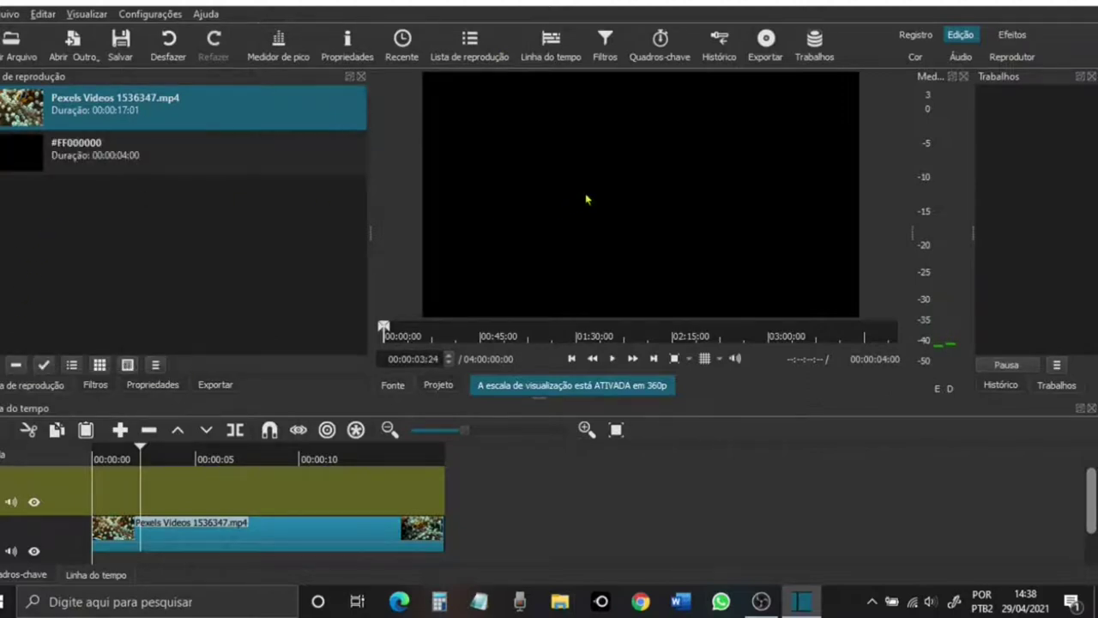
drag(515, 204, 229, 233)
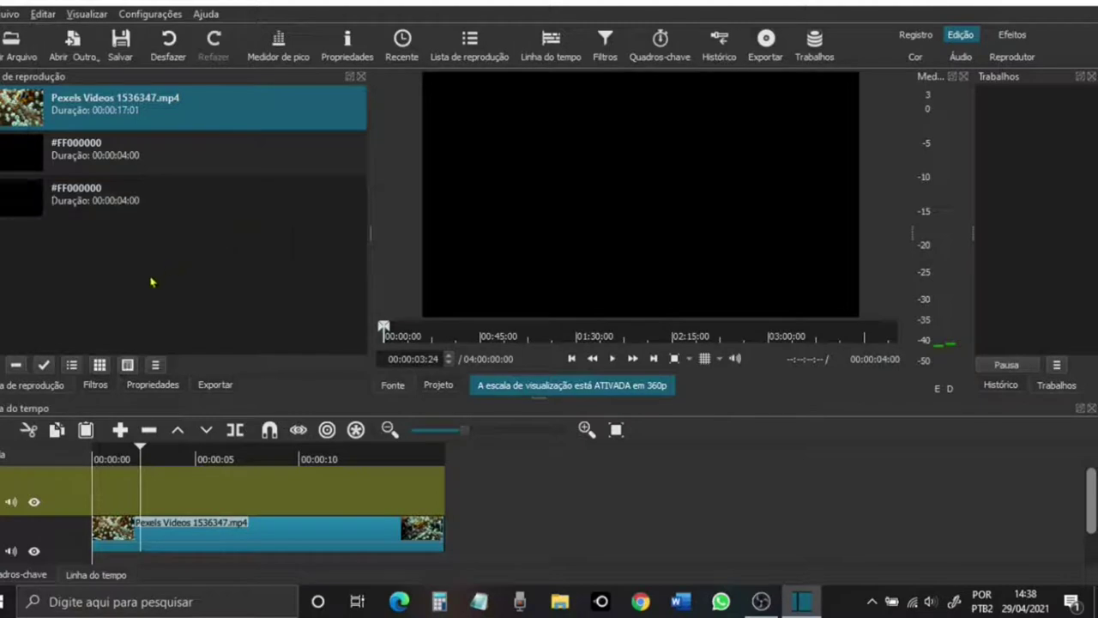
Step: Place the black colour clip at the start of the upper video track and extend it to the clownfish clip's end
click(62, 148)
drag(63, 147, 25, 496)
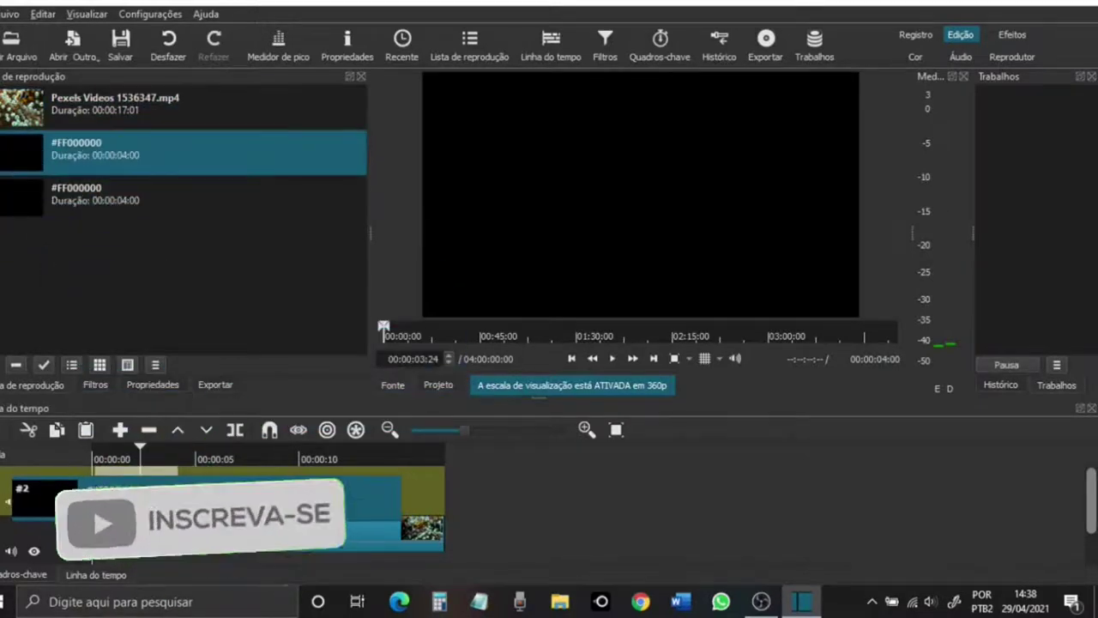
drag(175, 493, 454, 513)
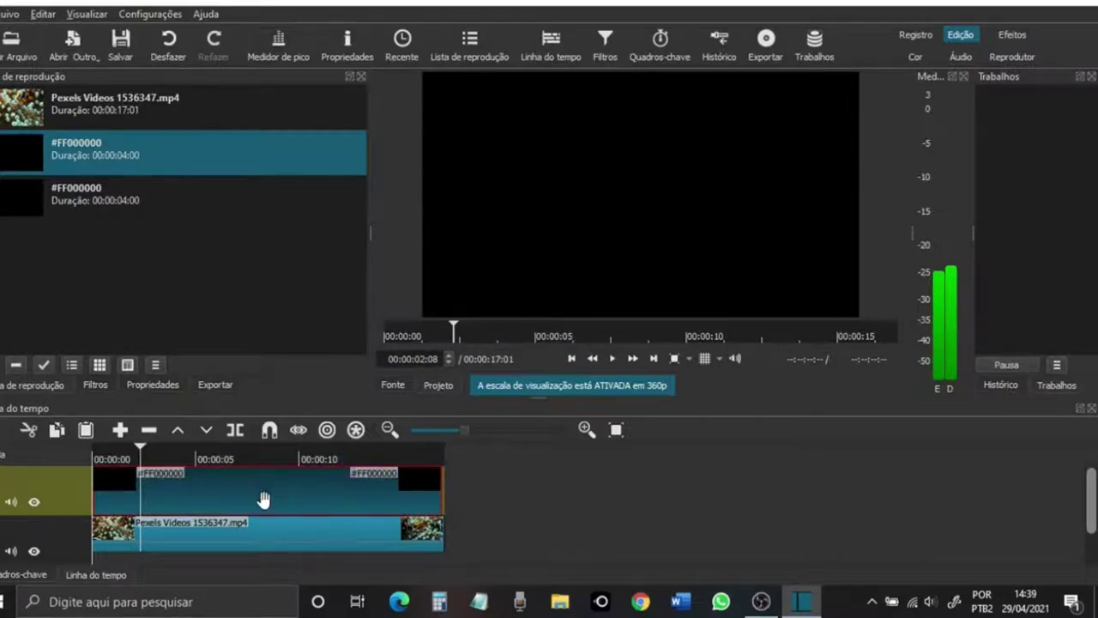
Step: Add a Size, Position & Rotate filter to the black clip, enlarge it to 101% and reset its position to 0, 0
click(605, 39)
click(82, 147)
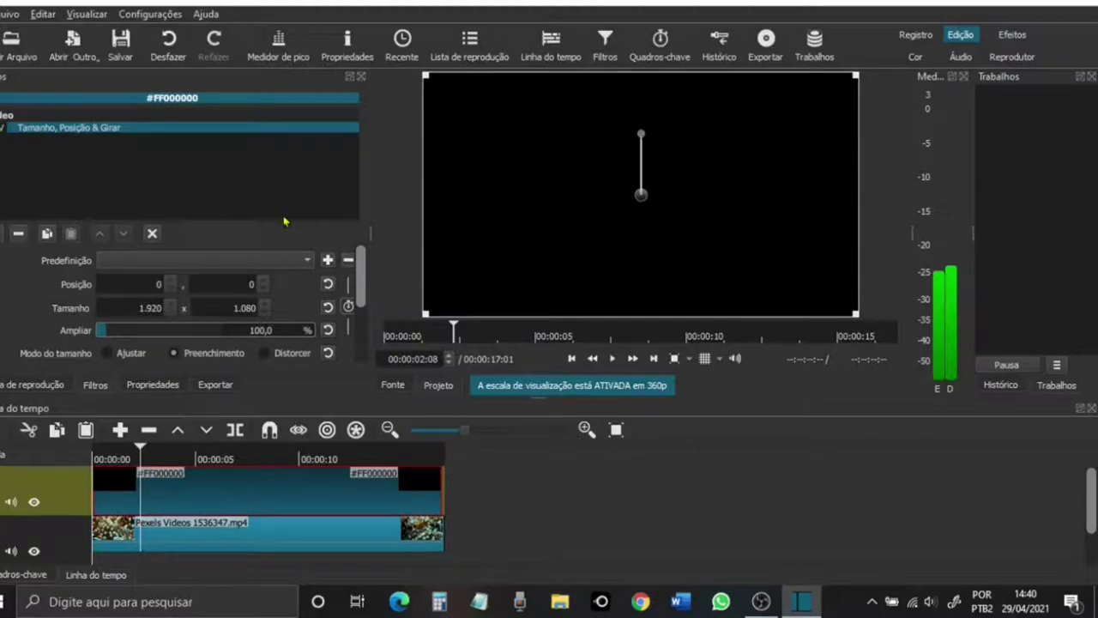
drag(856, 74, 980, 89)
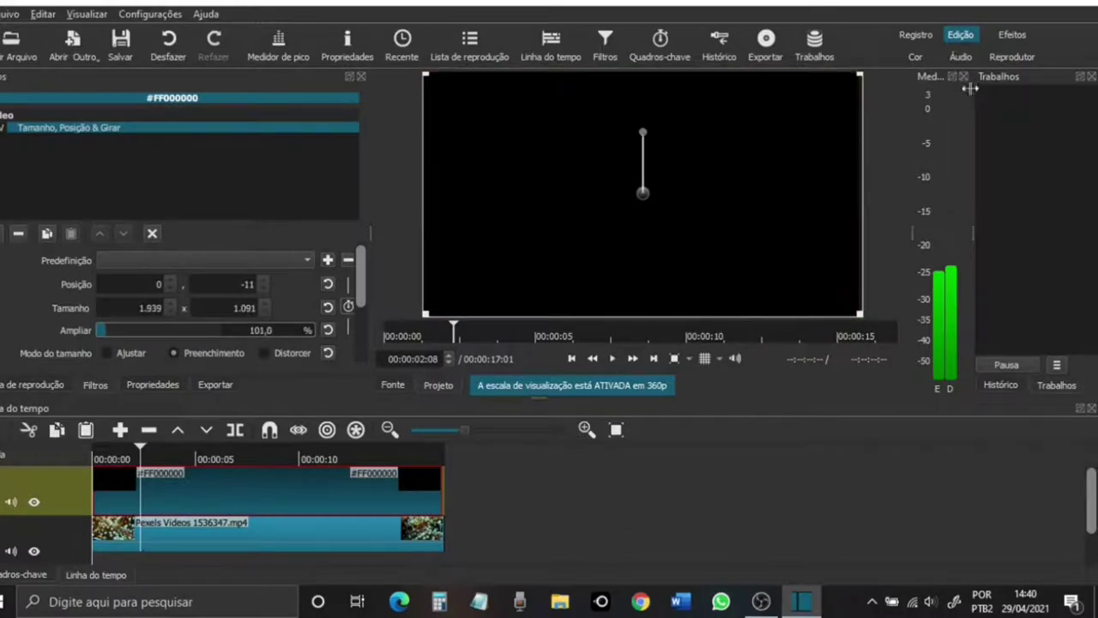
click(329, 283)
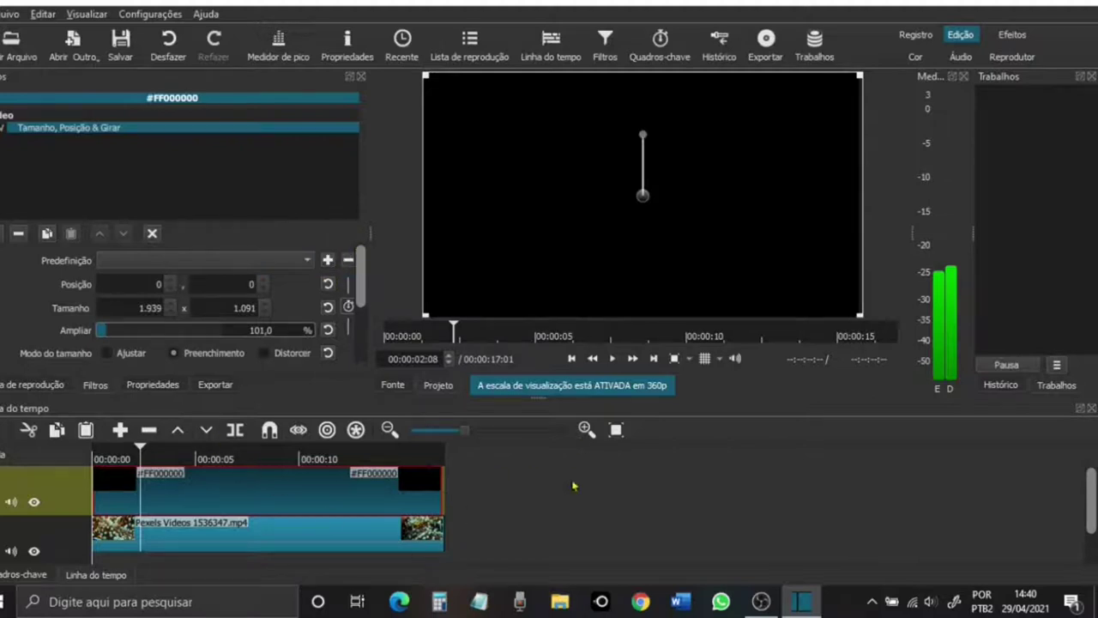
Step: Add a Text: Simple filter to the black clip and replace the timecode text with a full name over two lines
click(5, 232)
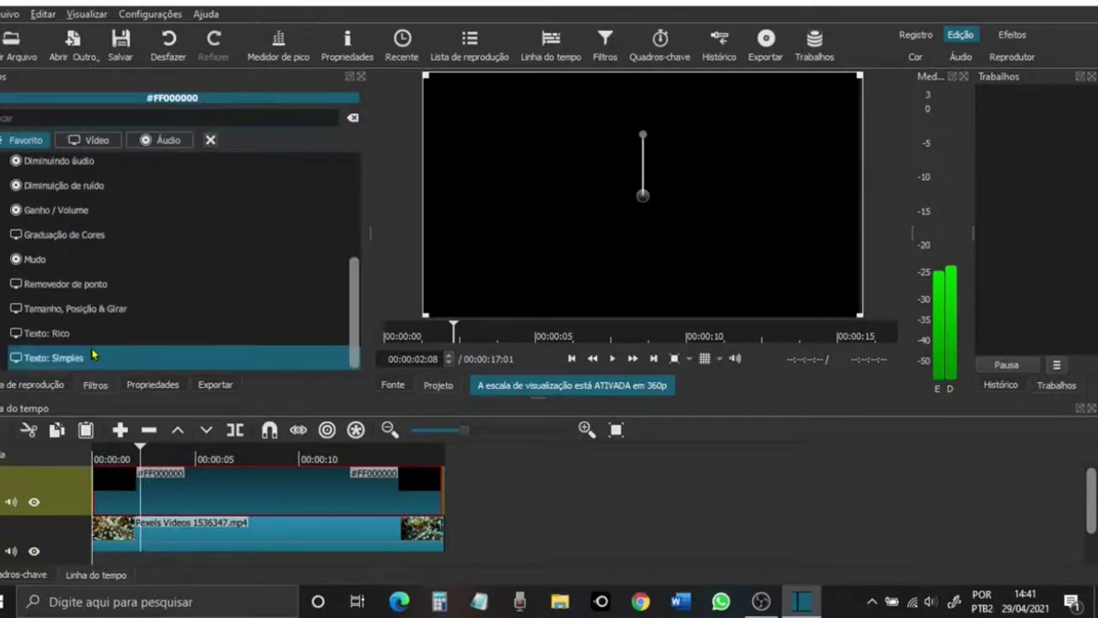
click(95, 354)
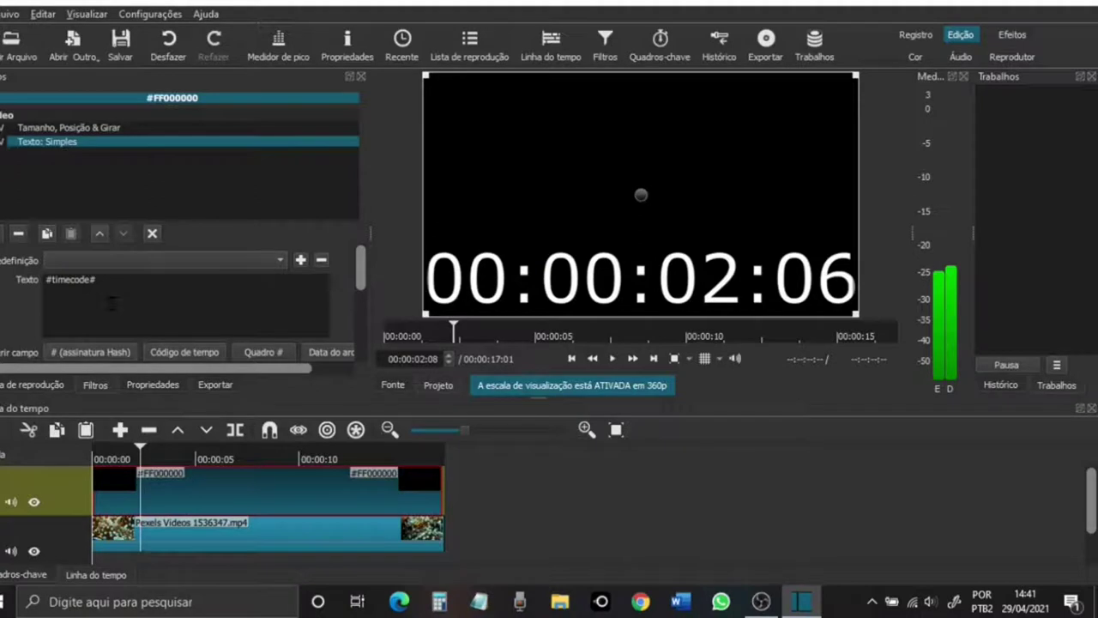
key(BackSpace)
key(BackSpace)
key(BackSpace)
key(BackSpace)
key(BackSpace)
key(BackSpace)
key(BackSpace)
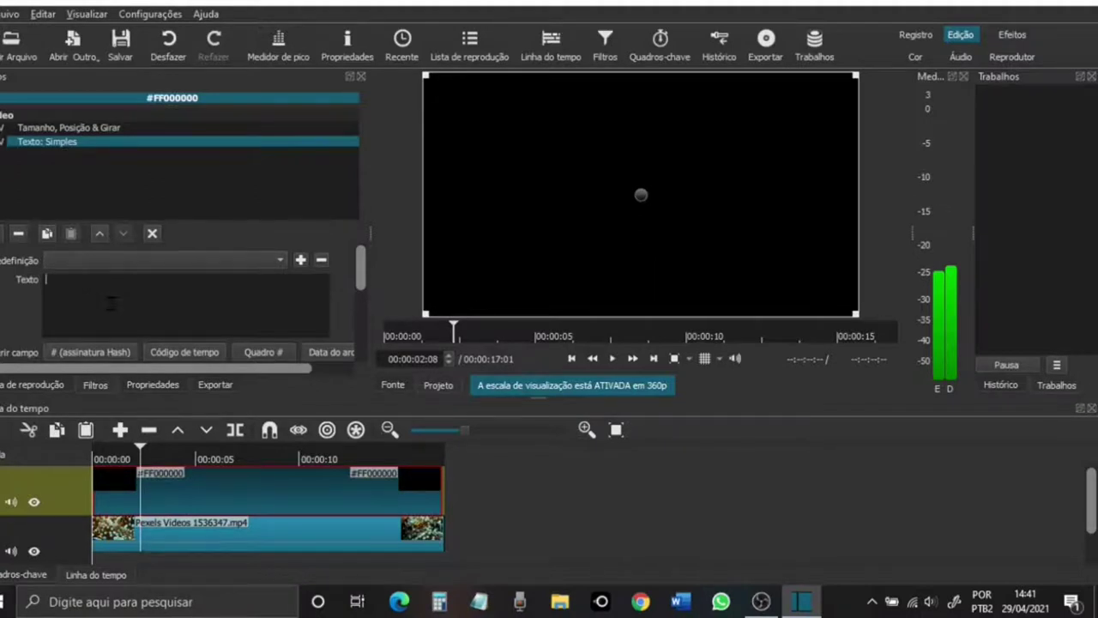
text(MARIO MASSINI)
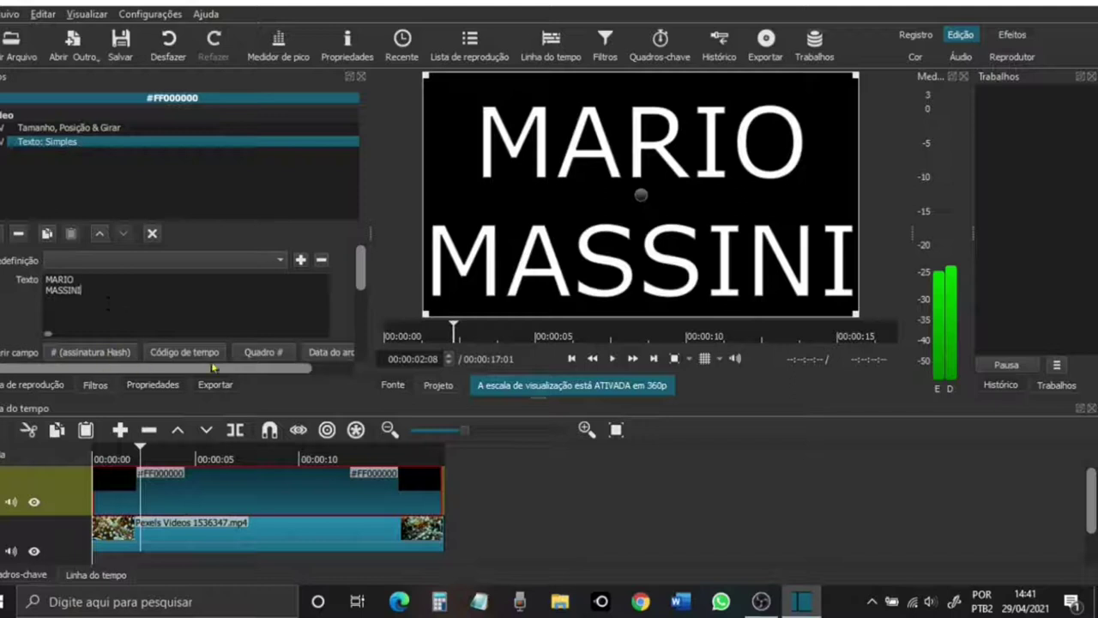
Step: Set the name text's font colour to pure green (#00ff00)
scroll(202, 292, down, 2)
click(65, 286)
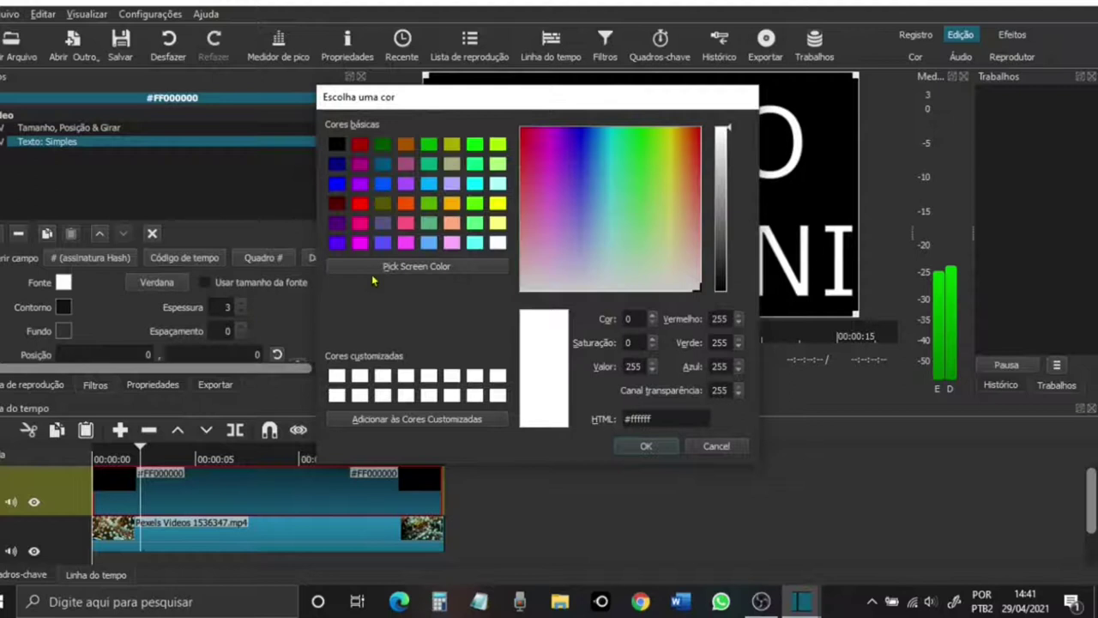
click(474, 146)
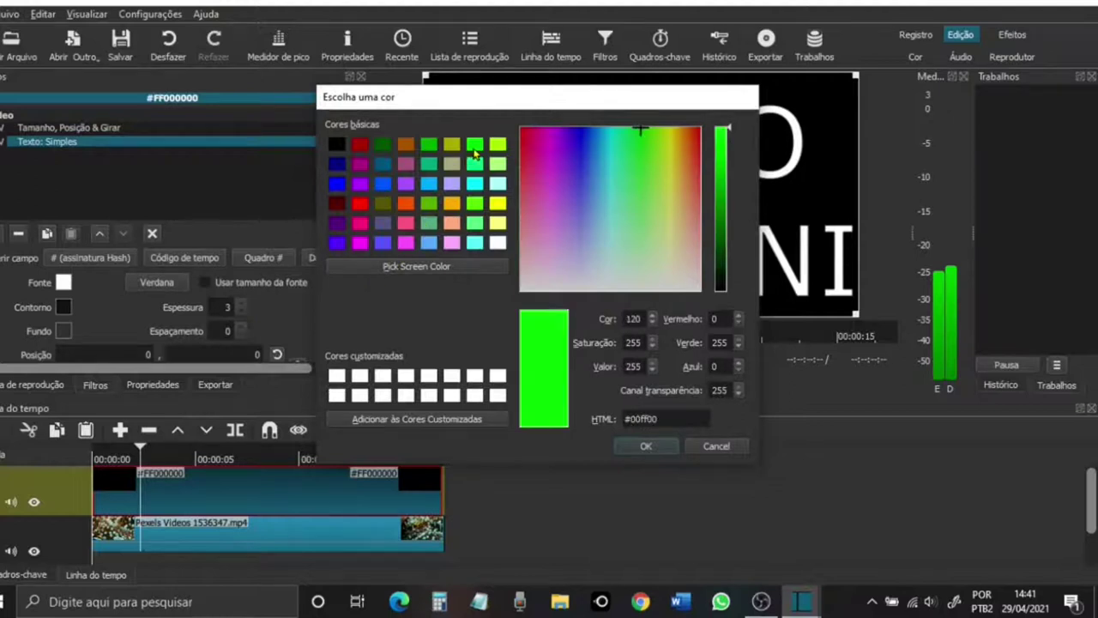
click(623, 452)
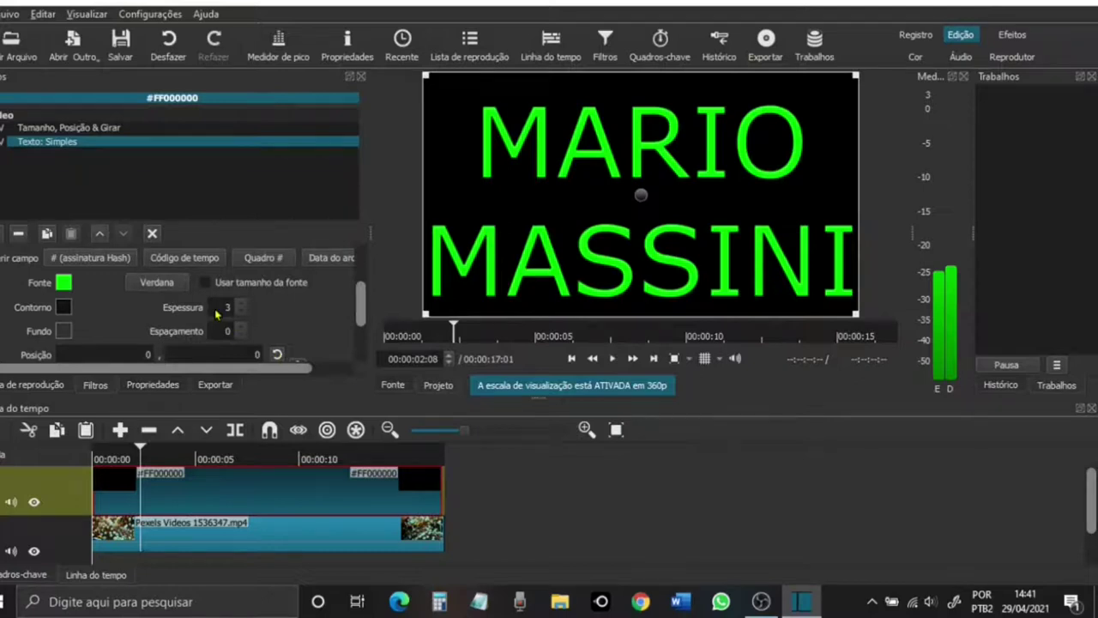
Step: Set the name text's font to Verdana bold italic and move it up to about position -4, -141
click(176, 284)
click(580, 209)
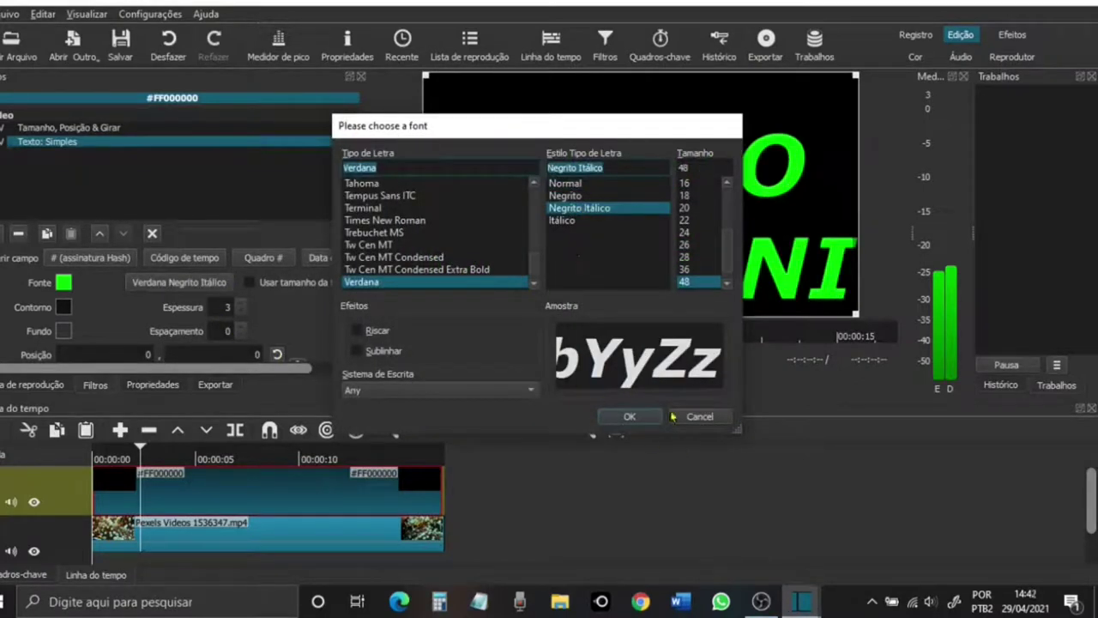
key(Return)
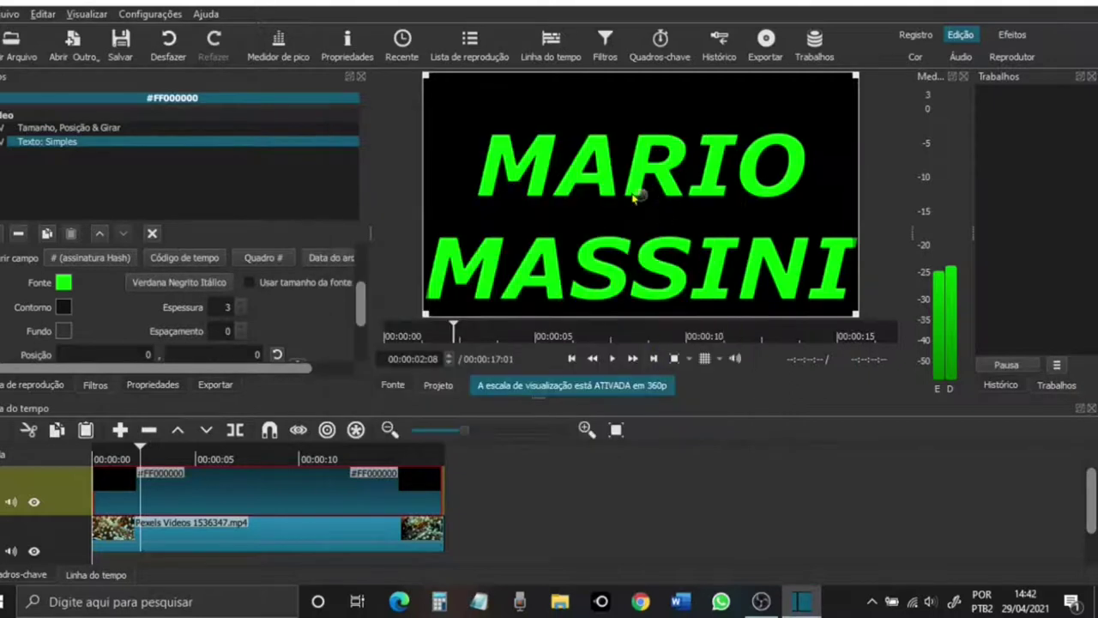
drag(641, 192, 644, 161)
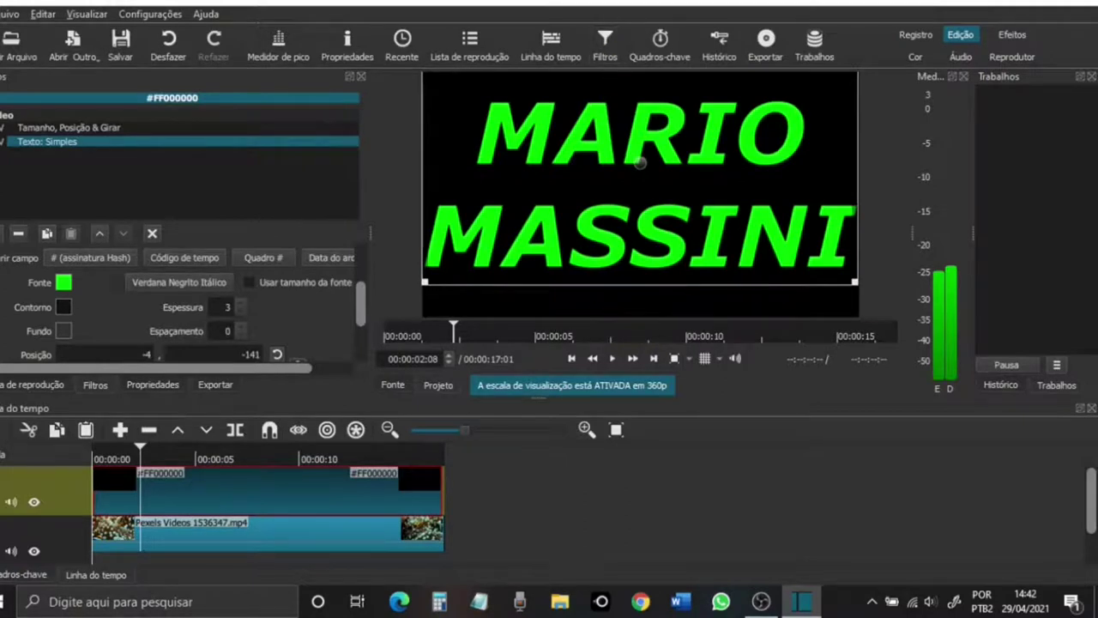
Step: Add a Chroma Key: Advanced filter to the black clip to key out the green lettering
click(605, 43)
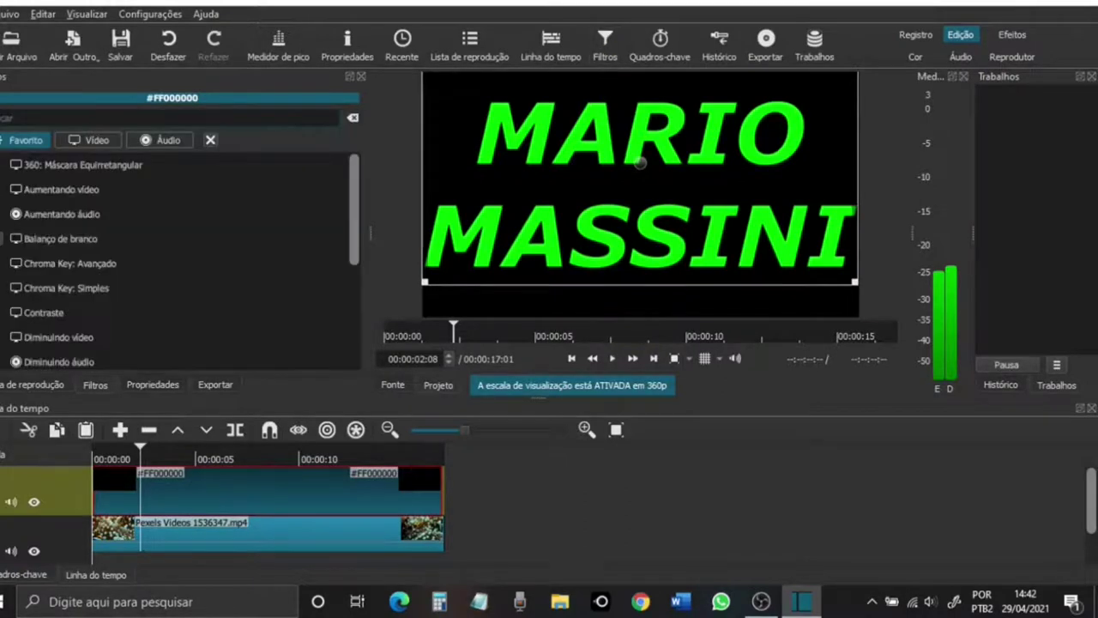
click(209, 266)
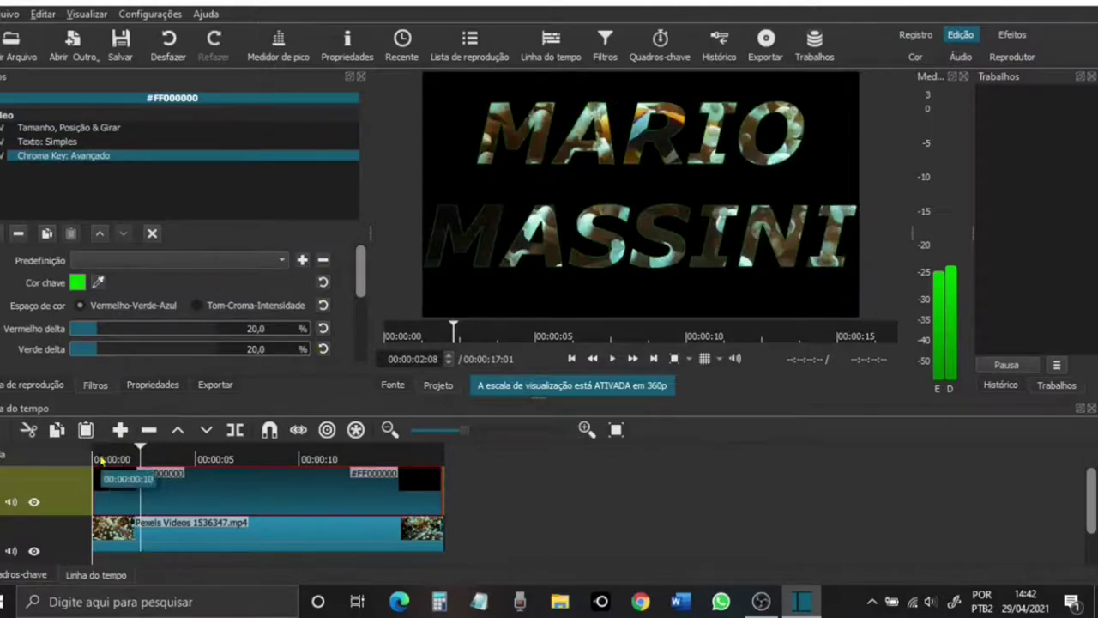
Step: Set the name text's font to Trebuchet MS bold italic and move the text down to about position -15, -25
click(147, 532)
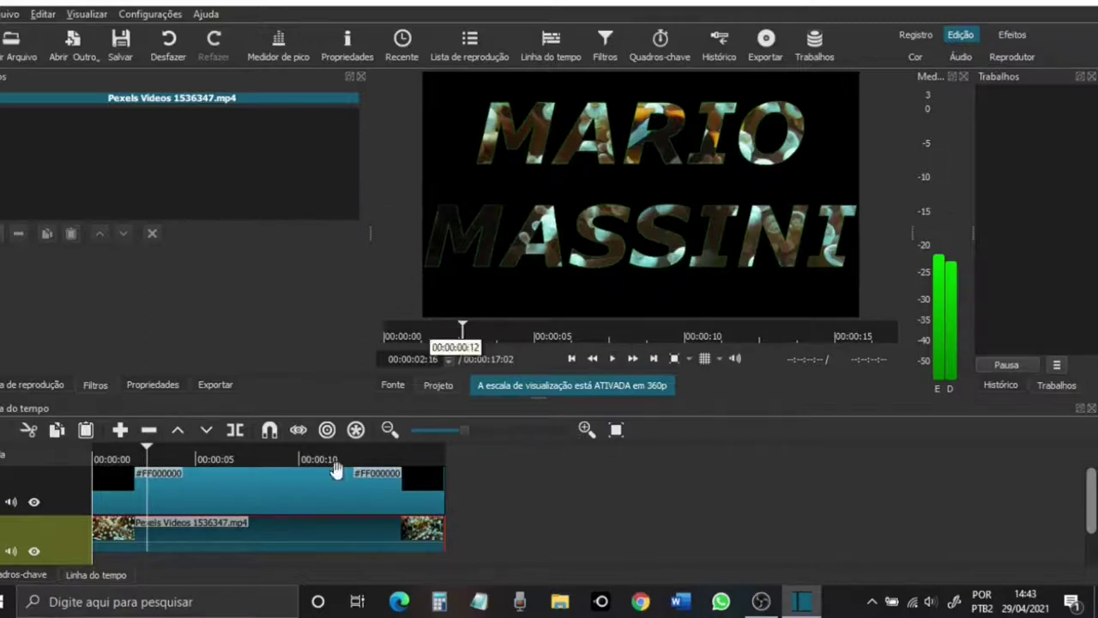
click(301, 498)
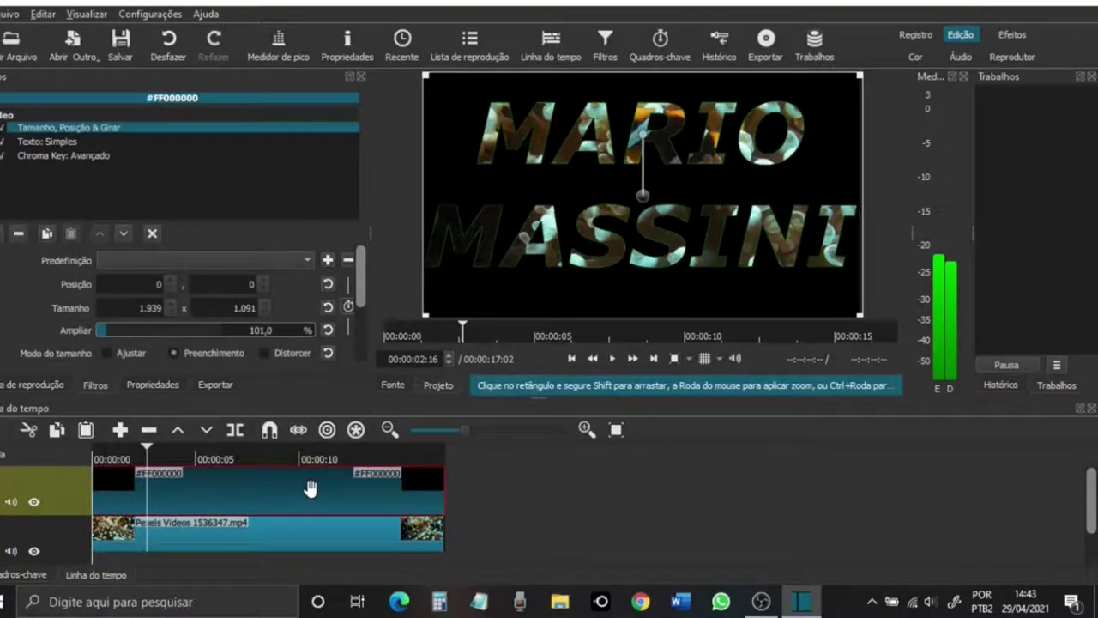
click(53, 143)
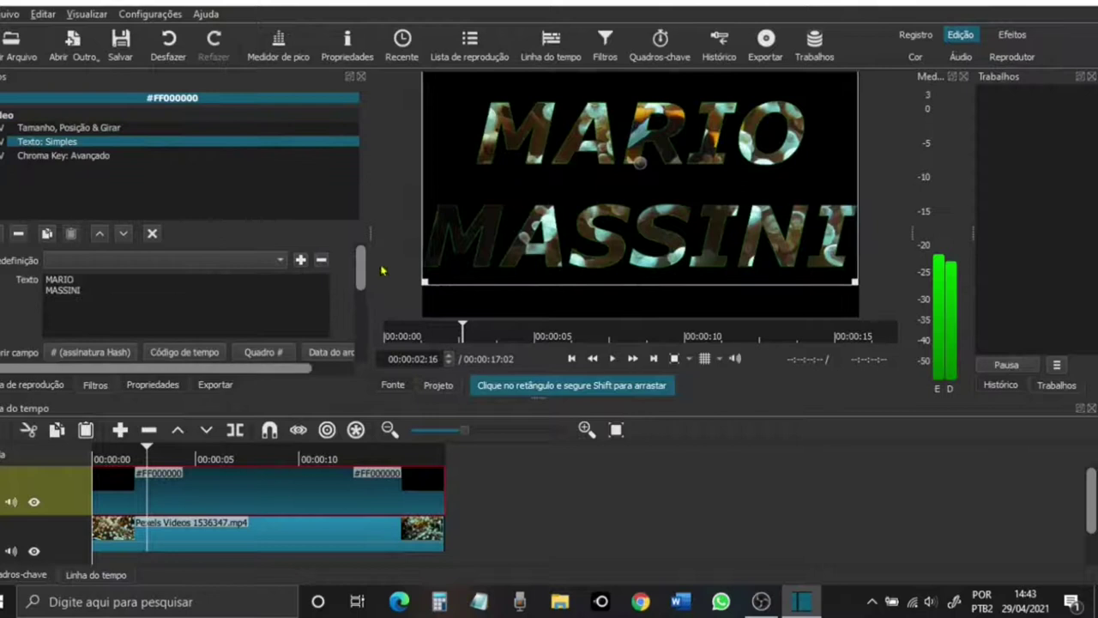
scroll(368, 287, down, 3)
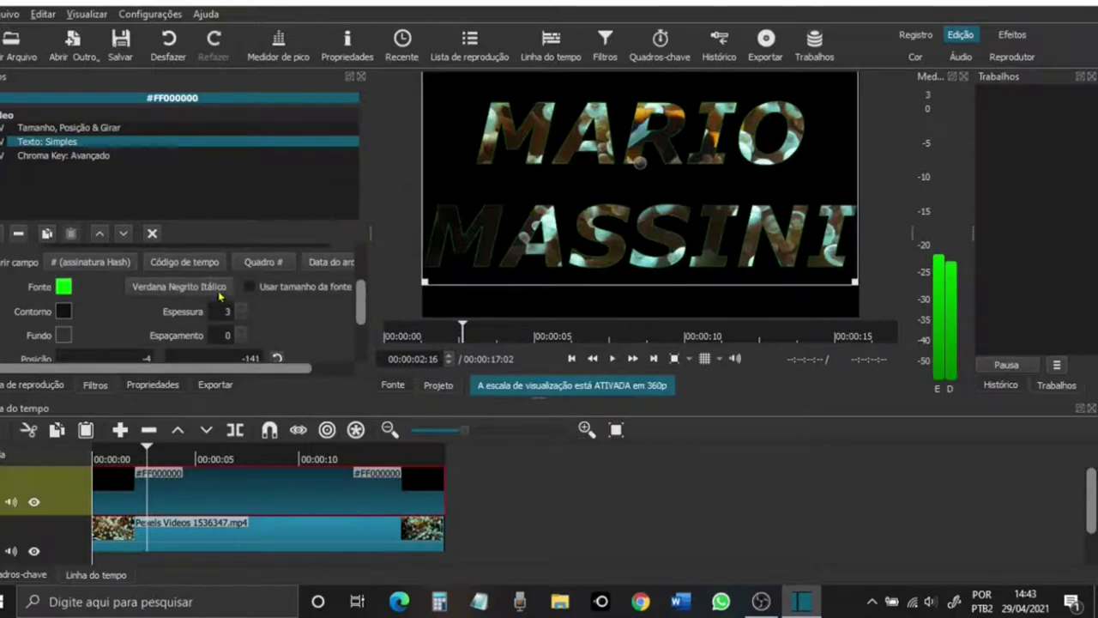
click(204, 290)
click(377, 196)
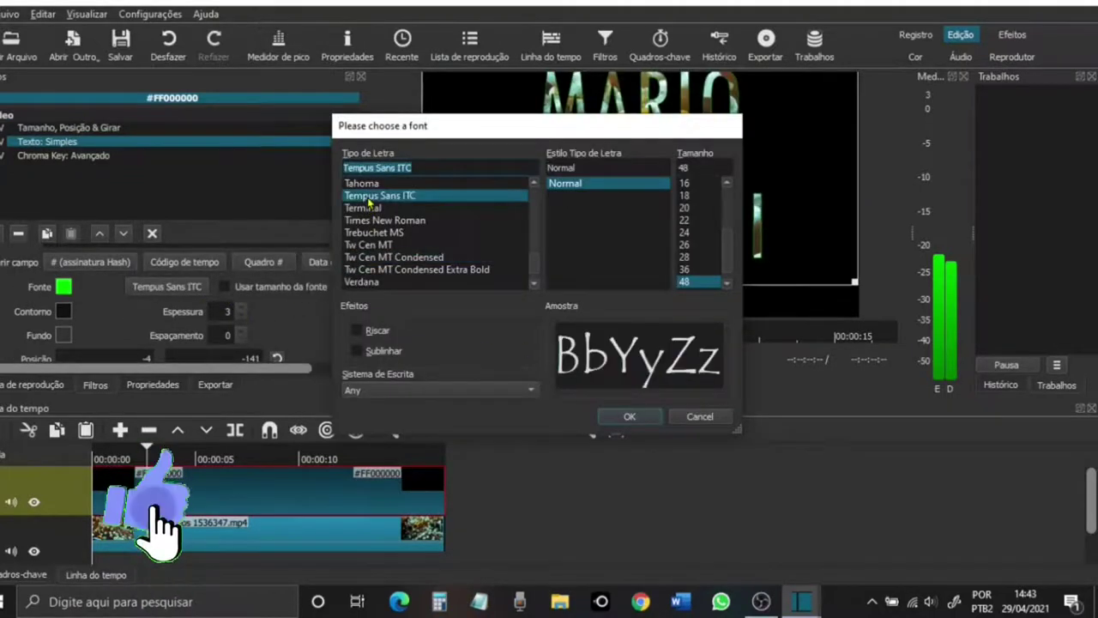
click(374, 233)
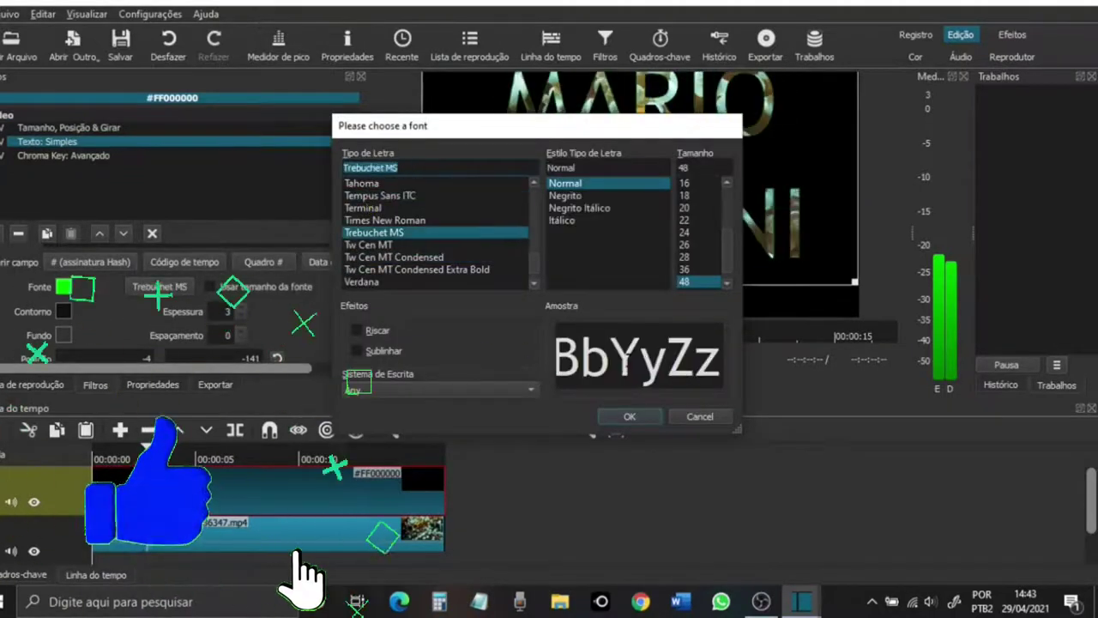
click(631, 216)
click(632, 208)
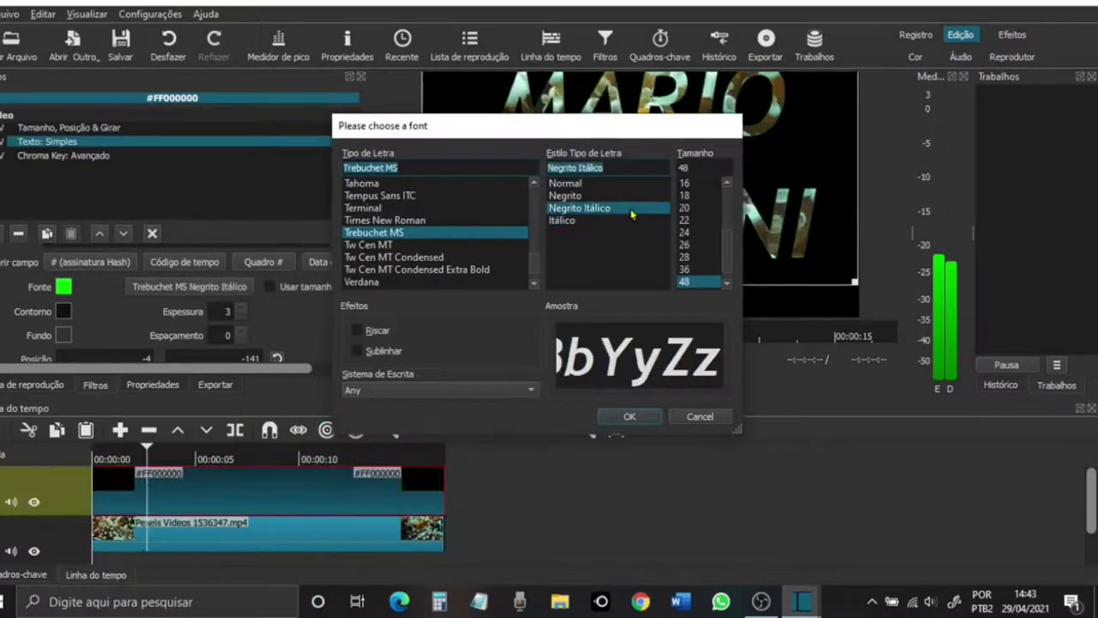
click(618, 417)
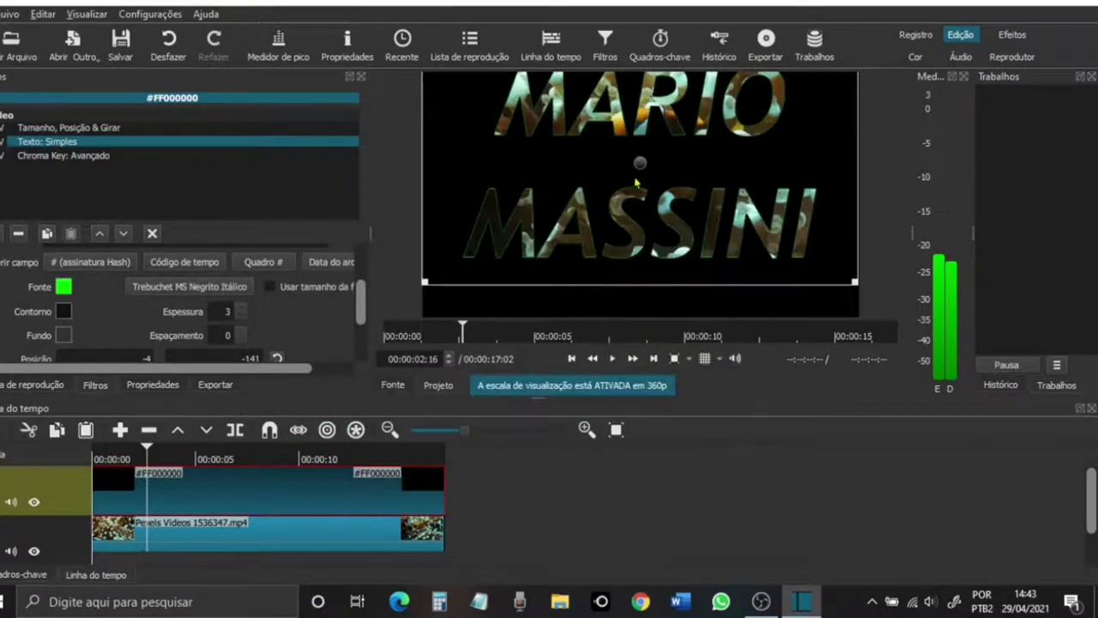
drag(635, 163, 637, 190)
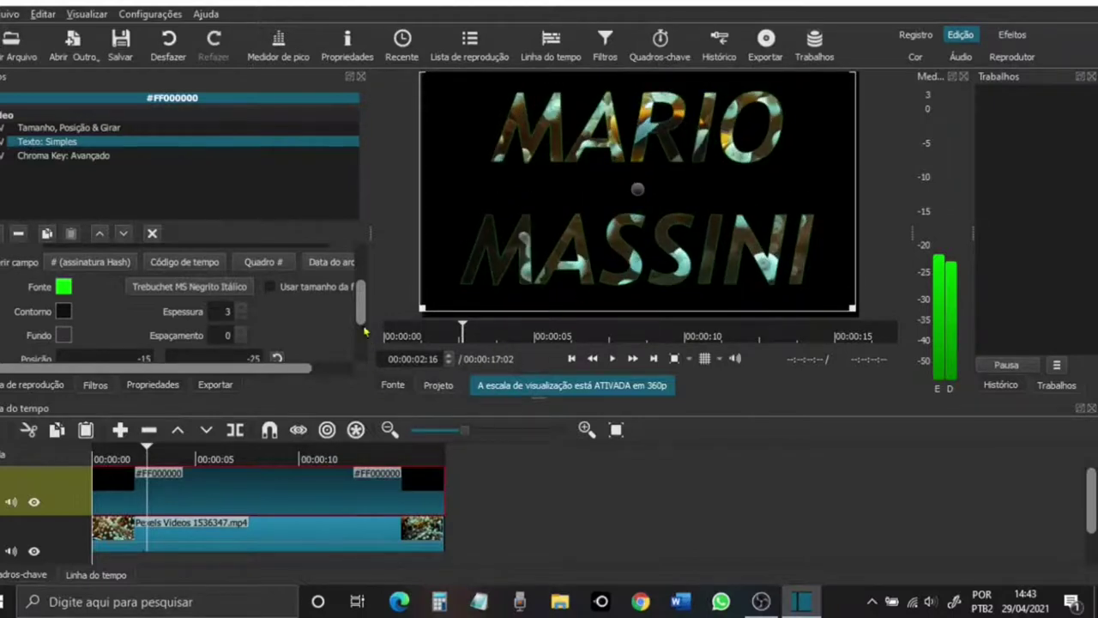
Step: Play the name title from the beginning to check the video showing through the letters
click(613, 358)
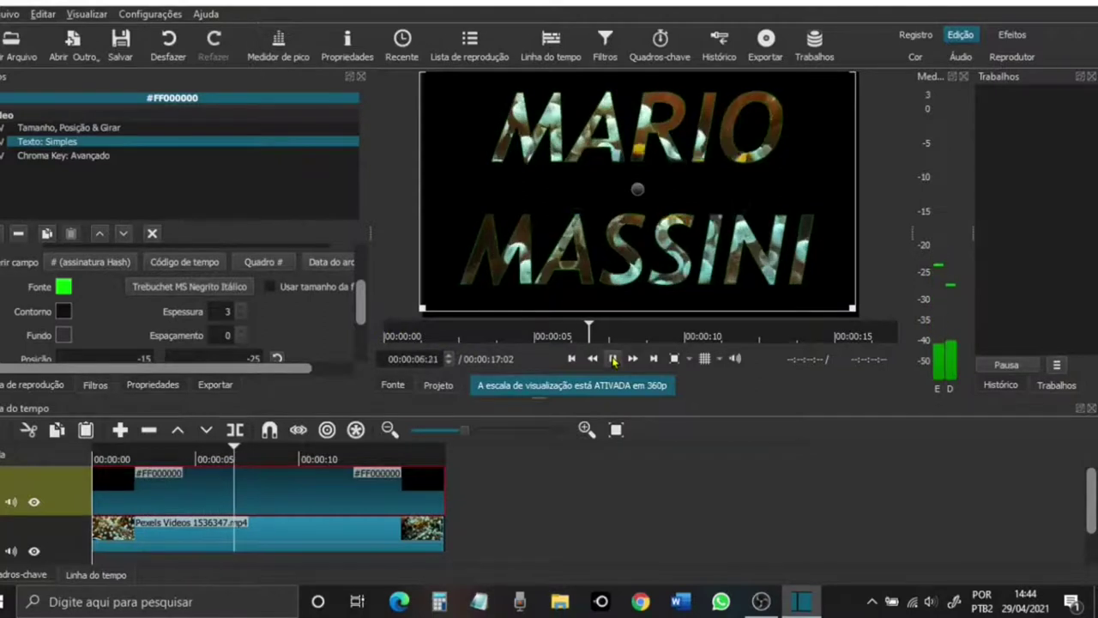
key(Home)
click(612, 358)
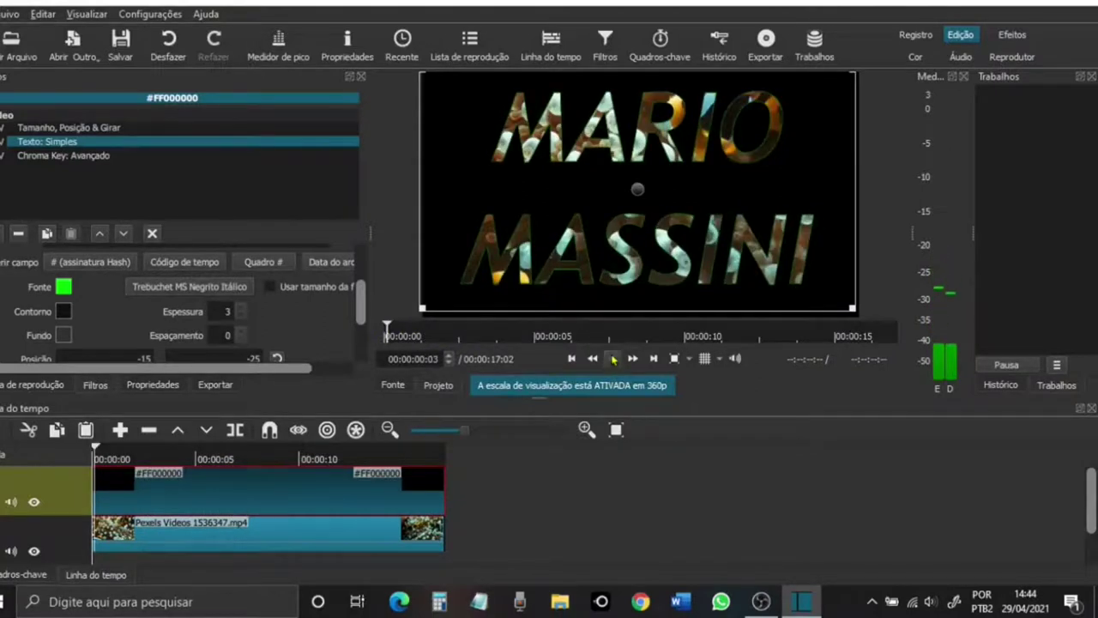
click(612, 359)
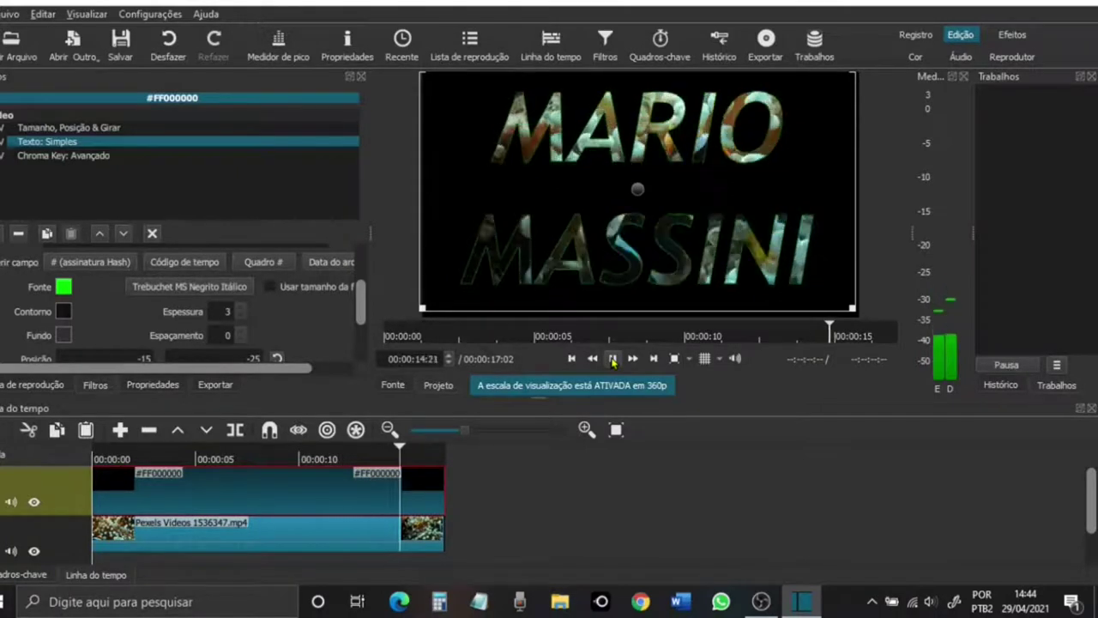
Step: Export the timeline as a video file using the H.264 High Profile preset
click(15, 14)
click(60, 144)
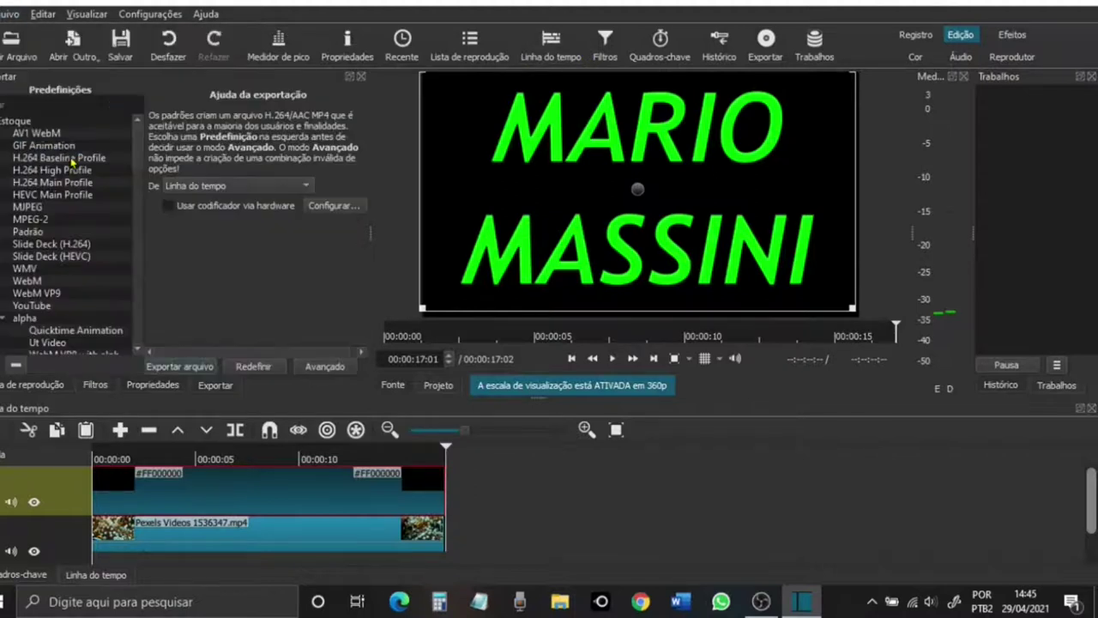
click(64, 170)
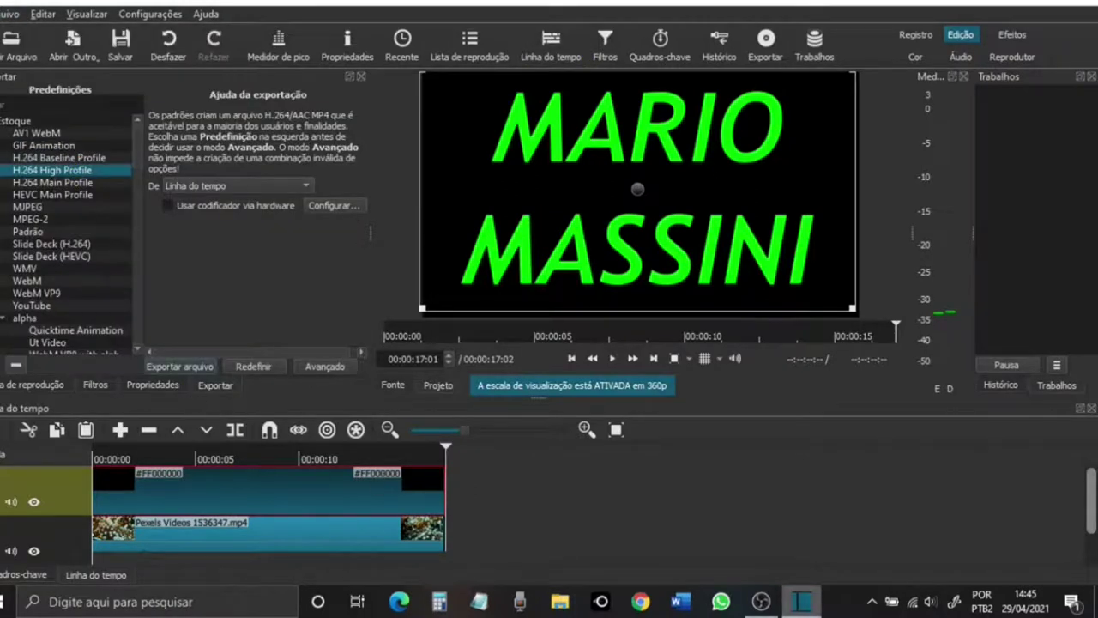
click(156, 367)
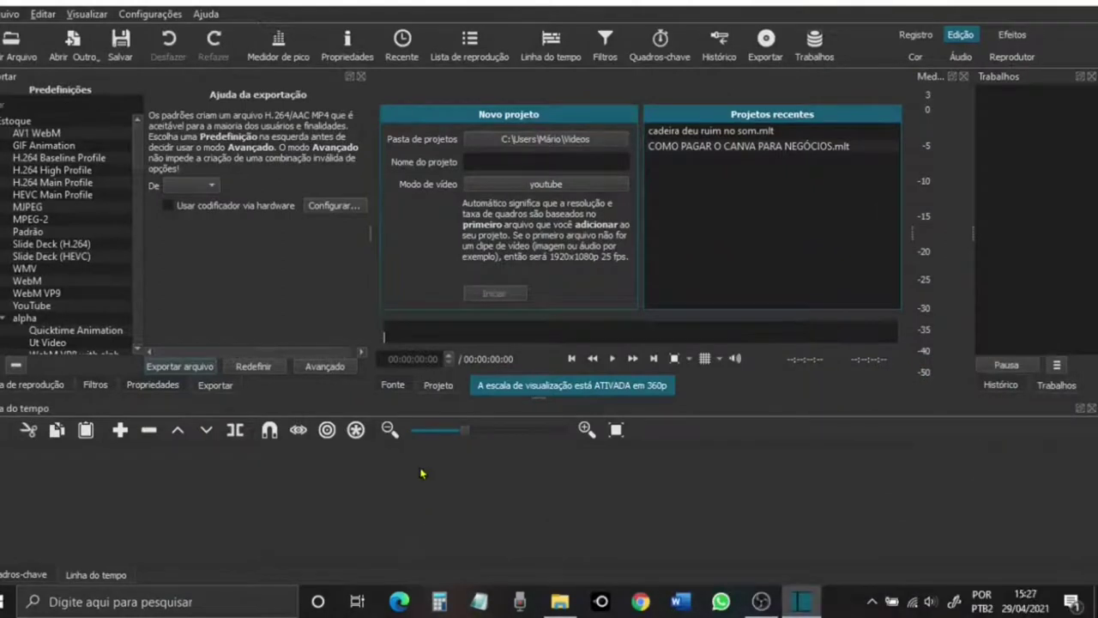
Step: Import CAPA SHOTCUT VIDEO 04.mp4 and the 118 SHOTCUT module 01 video into the playlist, and place the 118 SHOTCUT video at the timeline's start
click(469, 42)
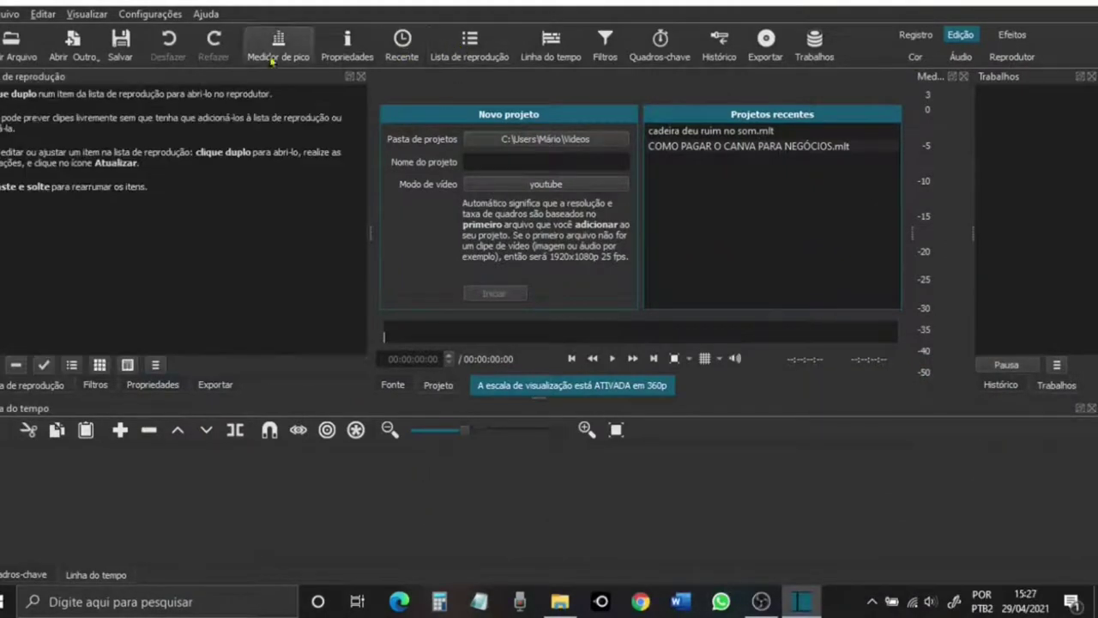
click(9, 49)
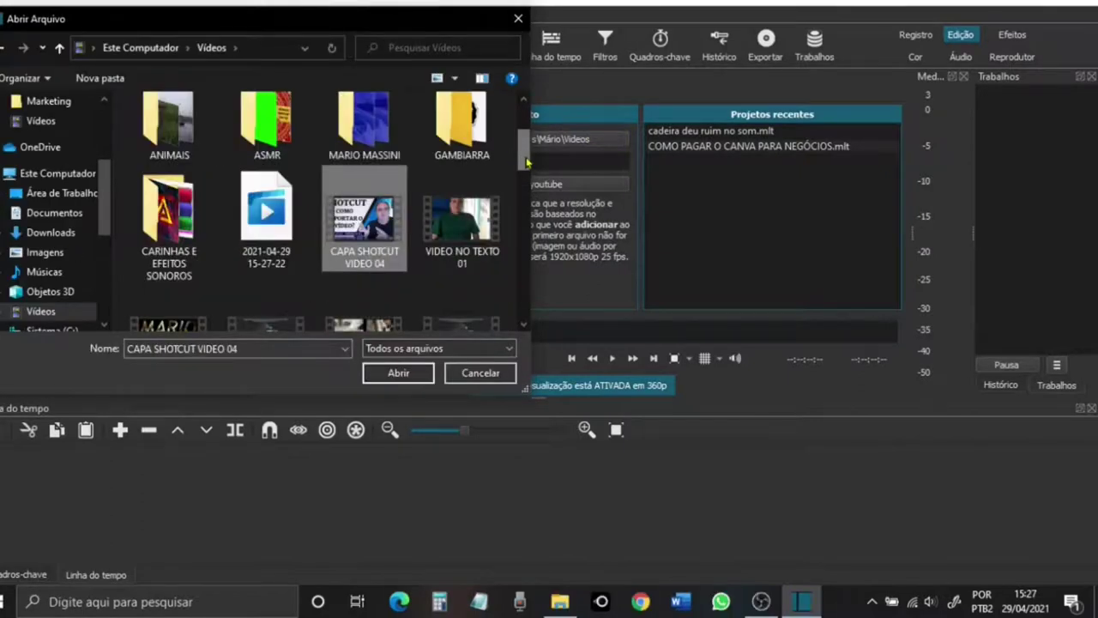
drag(526, 163, 525, 315)
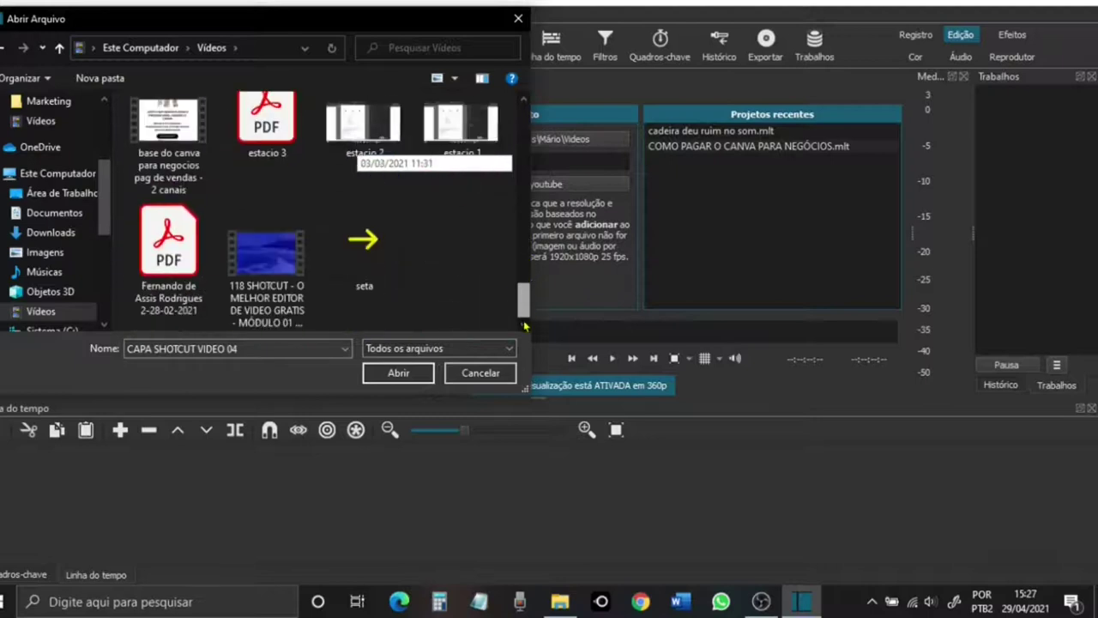
double_click(266, 253)
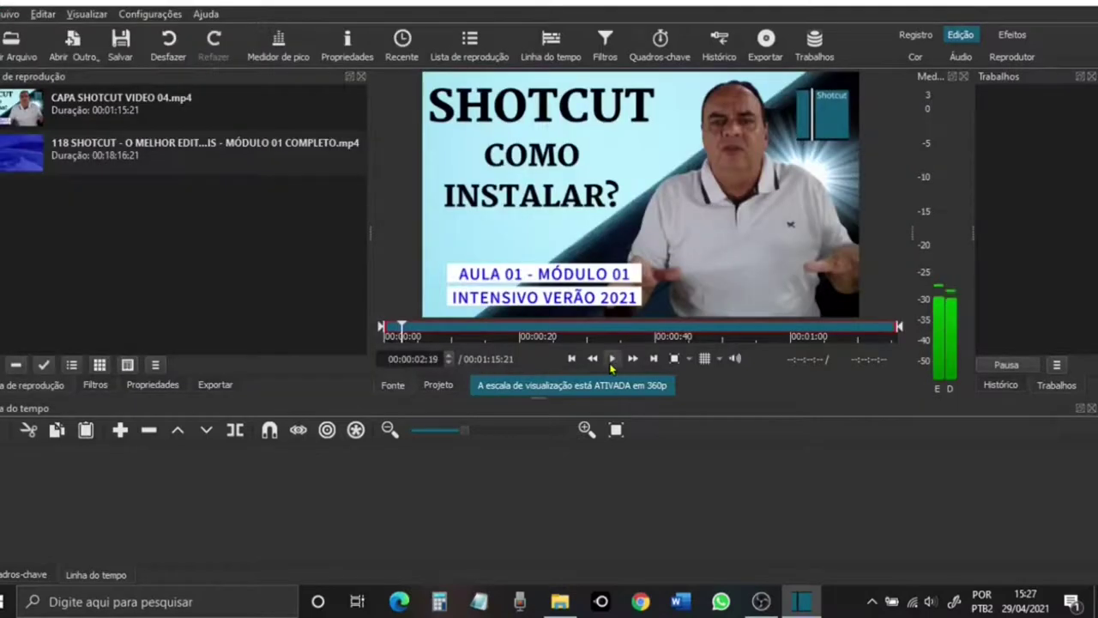
click(78, 156)
drag(78, 156, 95, 511)
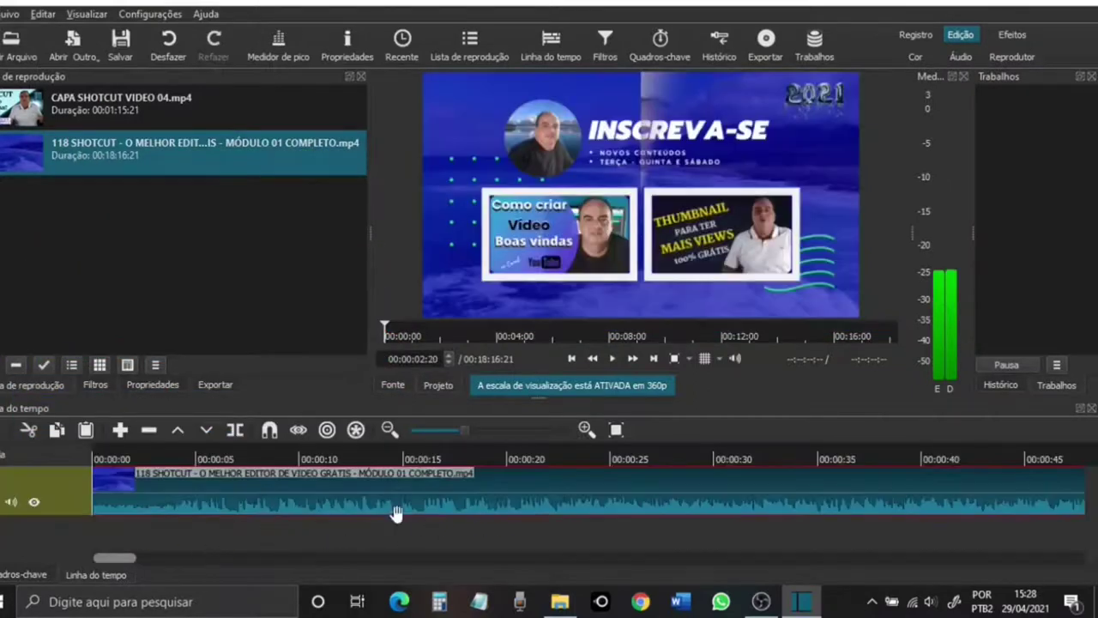
Step: Play the 118 SHOTCUT clip from the start to find the cut point and split it at about 28 seconds
click(97, 458)
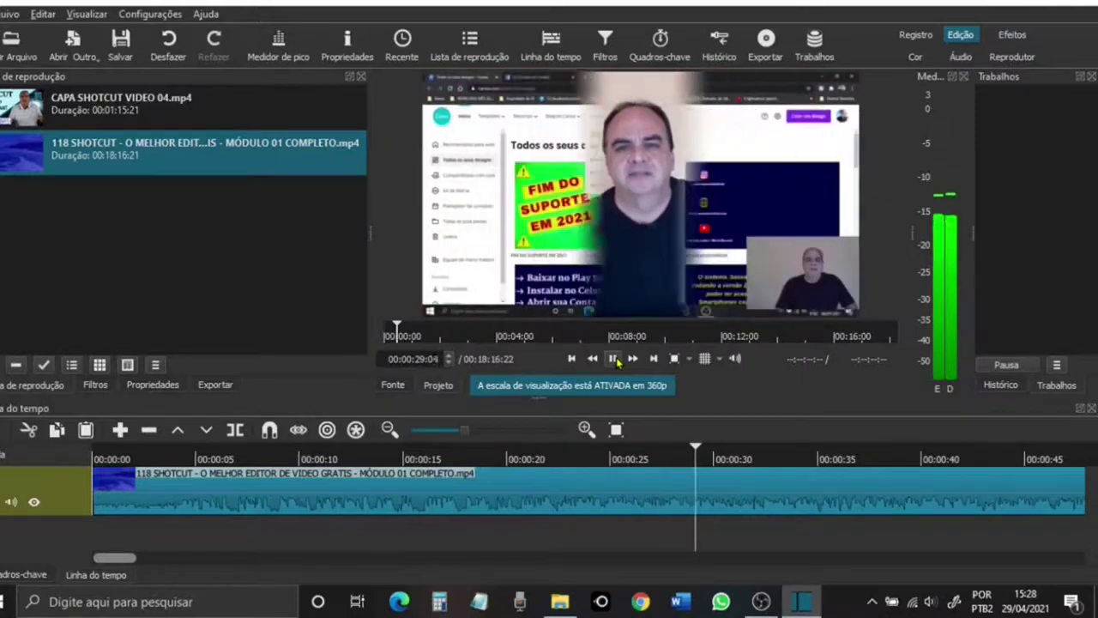
click(616, 362)
click(676, 458)
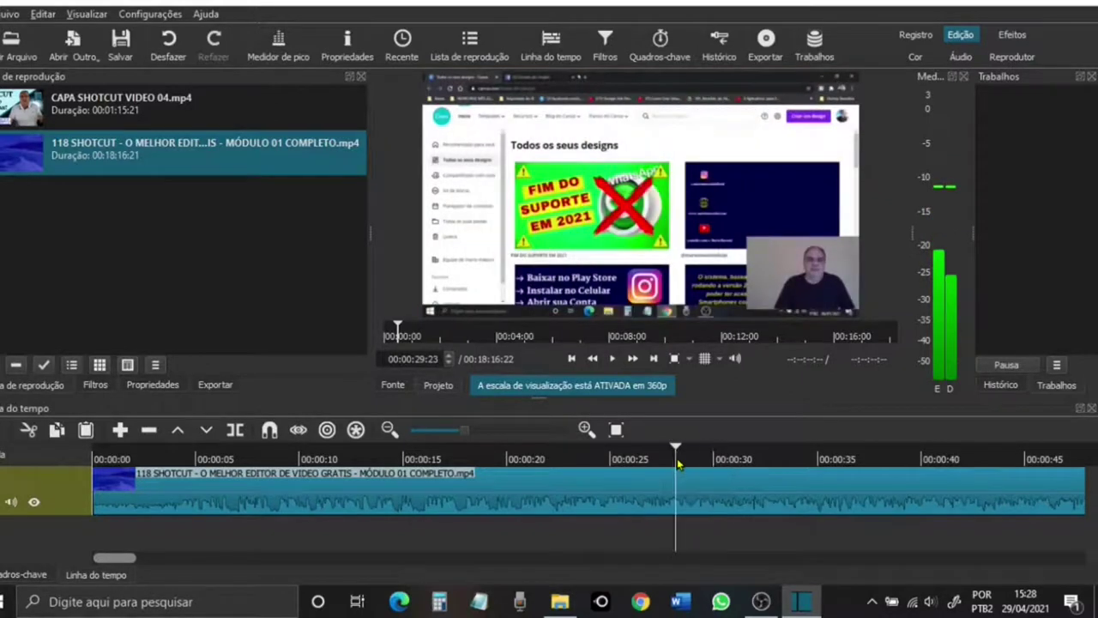
click(235, 429)
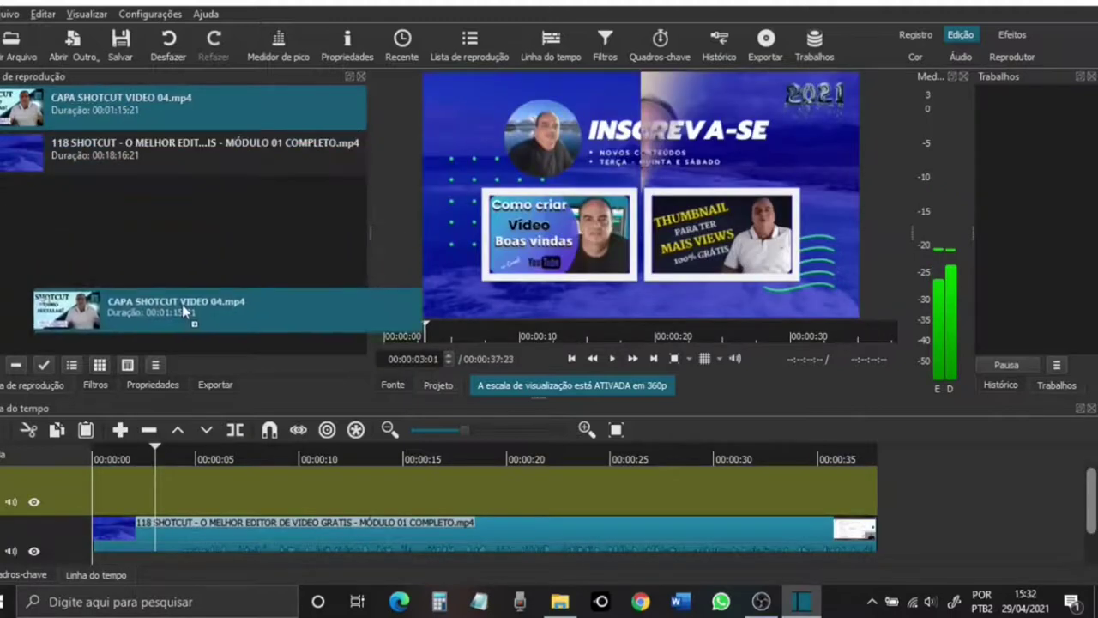
Step: Place CAPA SHOTCUT VIDEO 04.mp4 at the start of the upper video track and detach its audio
drag(183, 312, 93, 476)
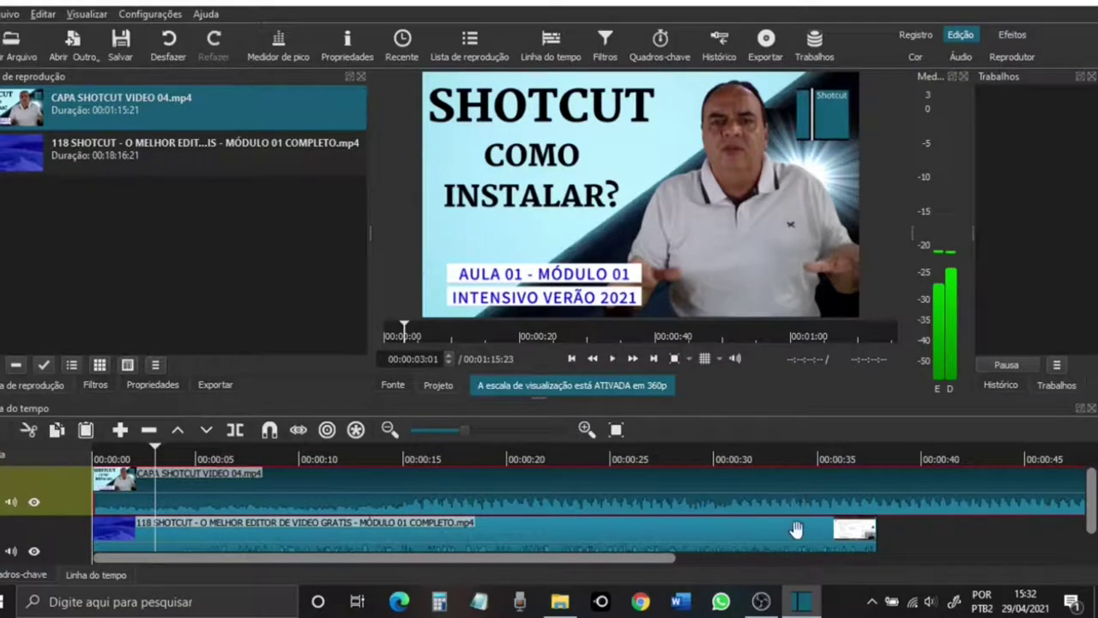
scroll(789, 523, down, 1)
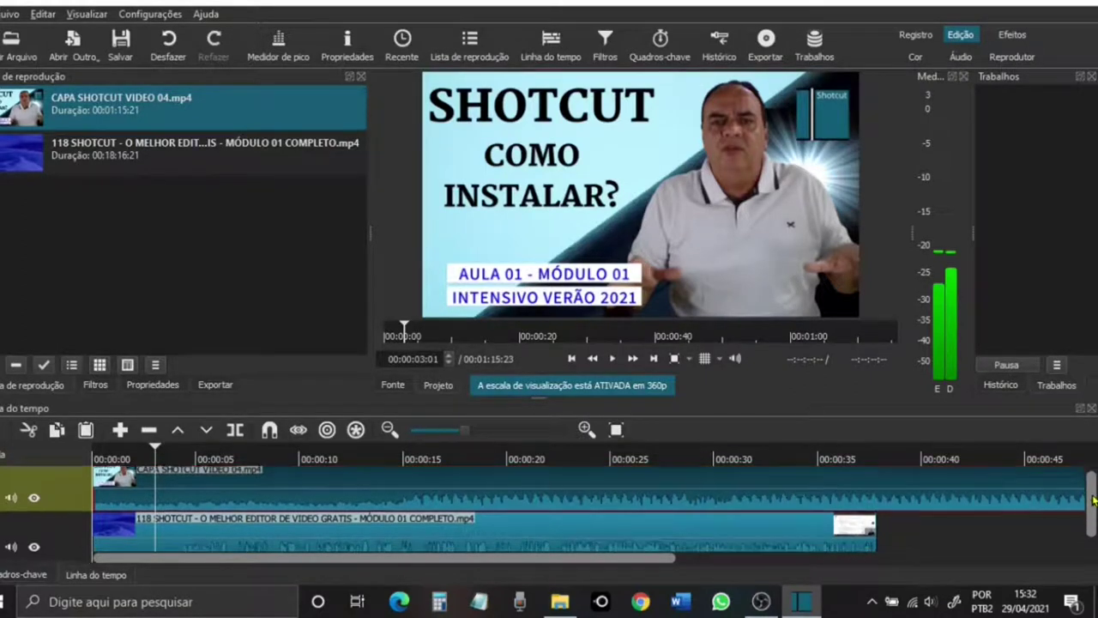
right_click(760, 490)
mouse_move(823, 513)
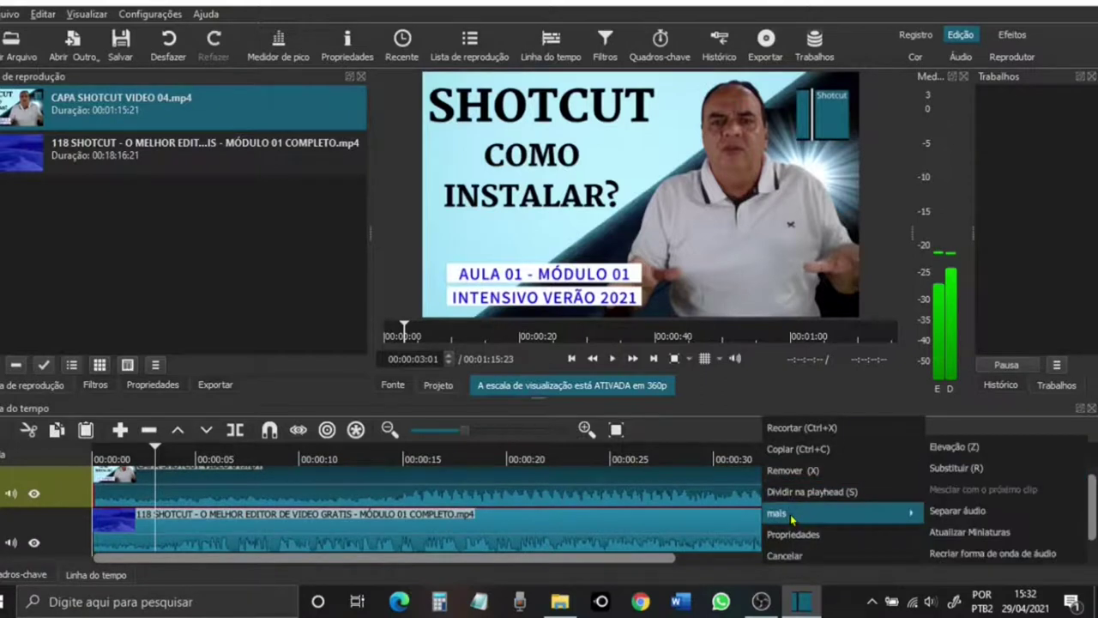
click(986, 513)
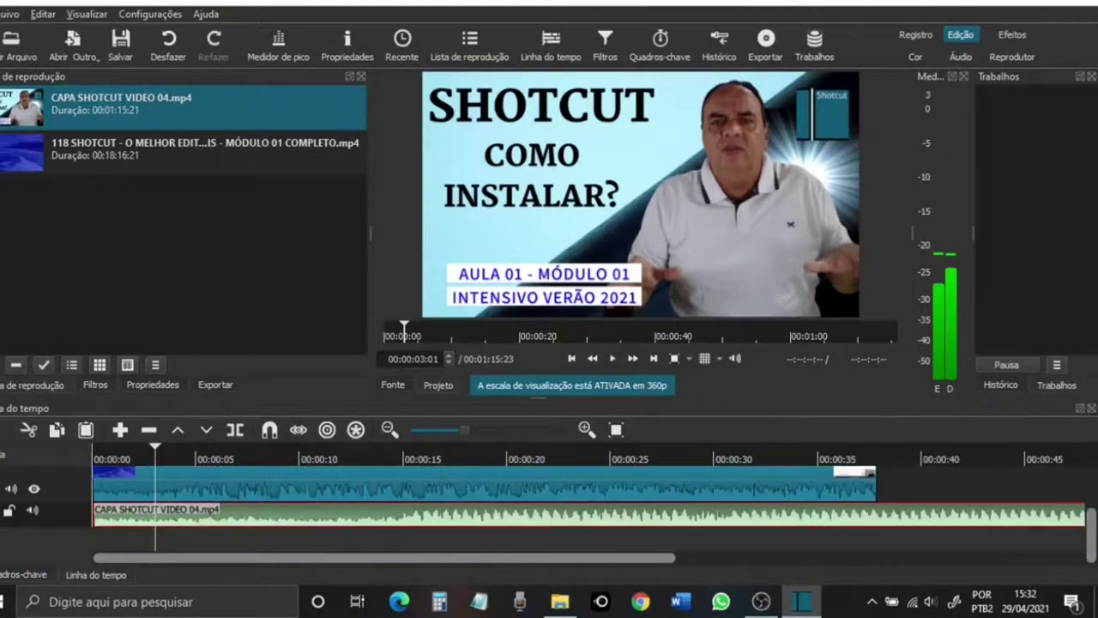
Step: Delete the detached CAPA SHOTCUT VIDEO 04.mp4 audio clip and remove its empty audio track
right_click(185, 513)
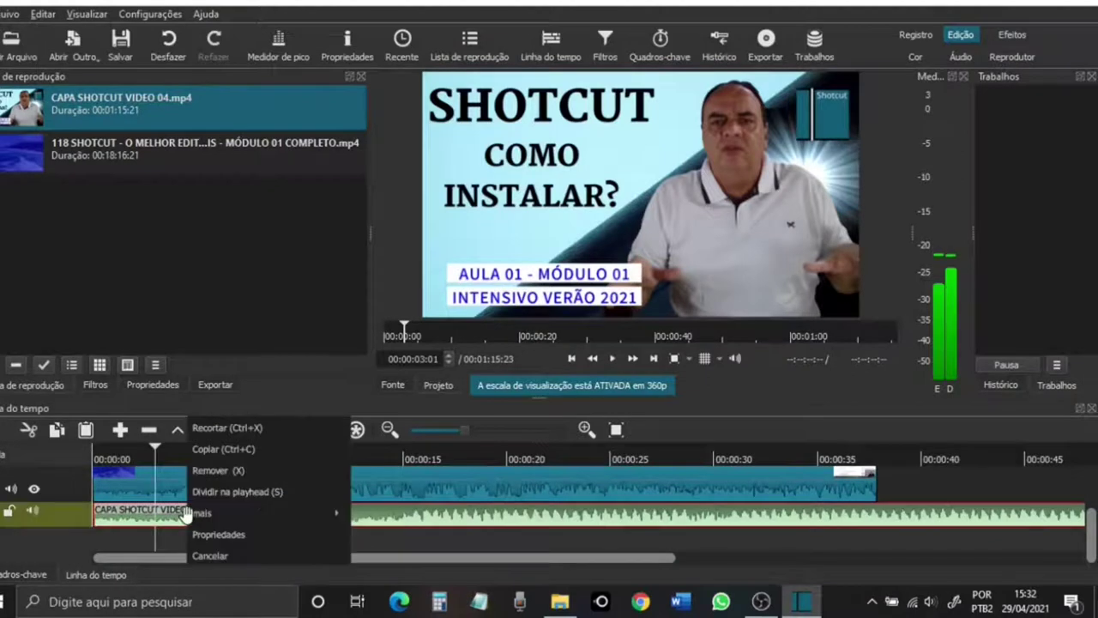
click(219, 469)
right_click(123, 513)
mouse_move(234, 460)
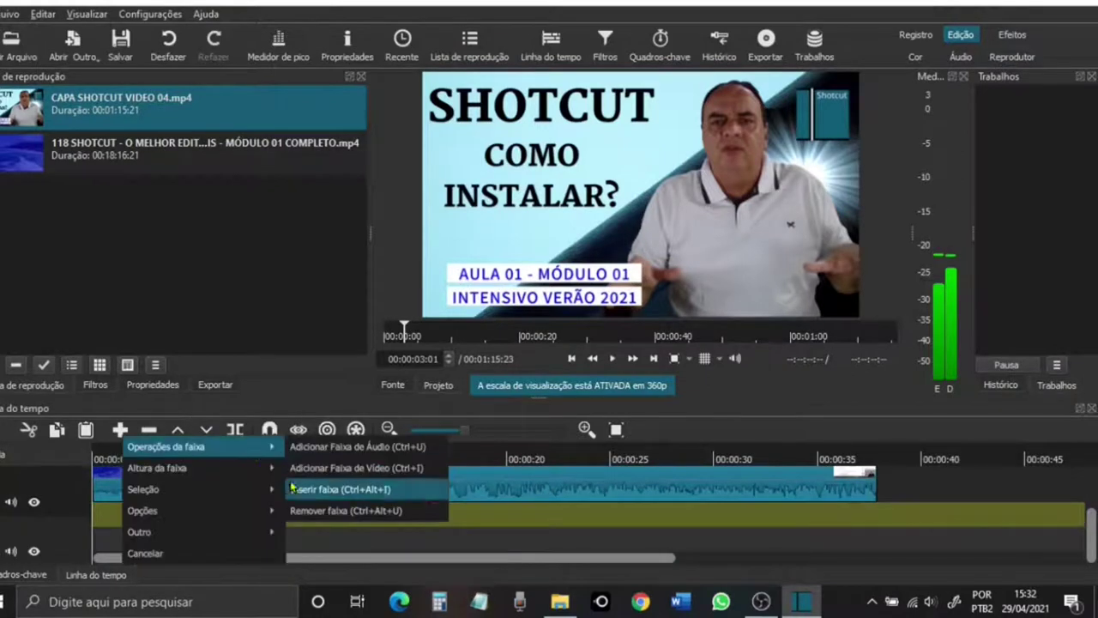
click(308, 510)
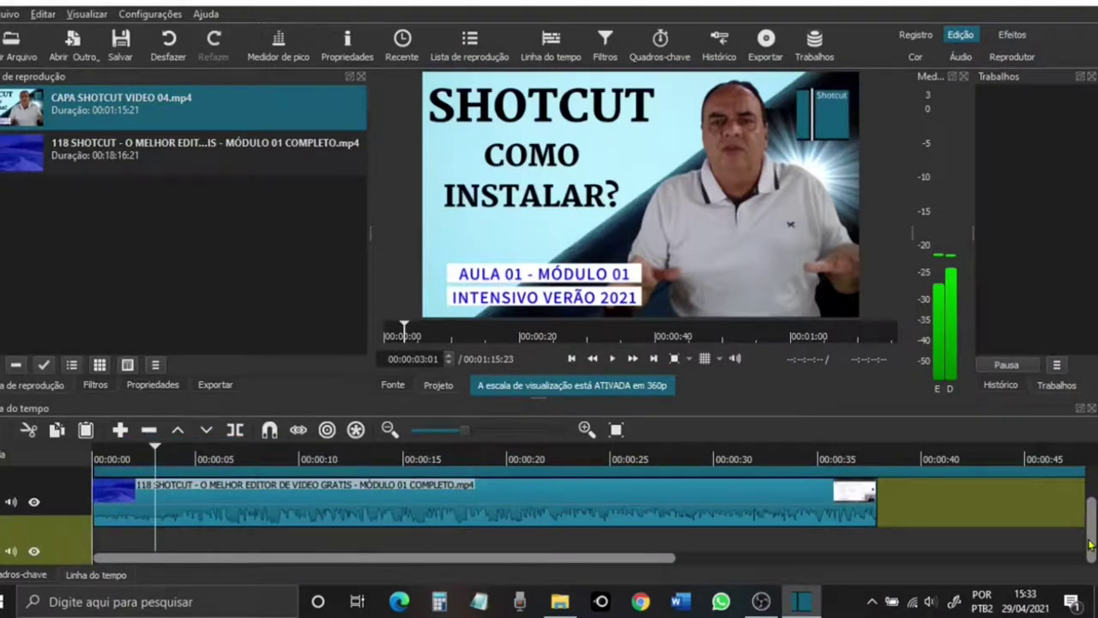
Step: Set the playback speed of the CAPA SHOTCUT VIDEO 04.mp4 clip on the upper video track to 2x
scroll(1083, 534, up, 2)
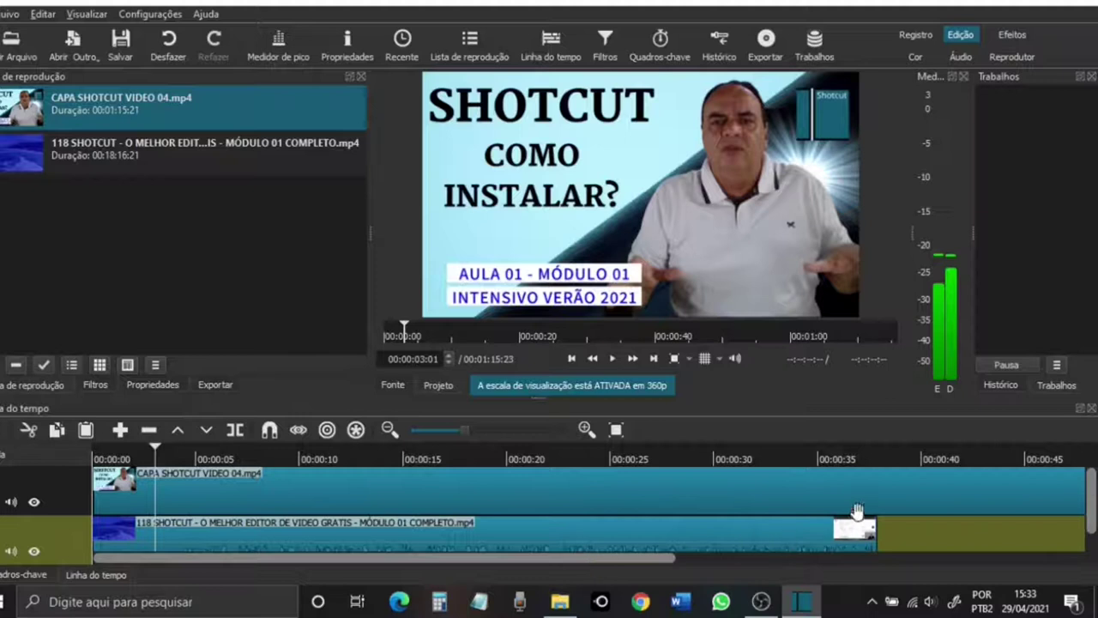
drag(656, 558, 843, 576)
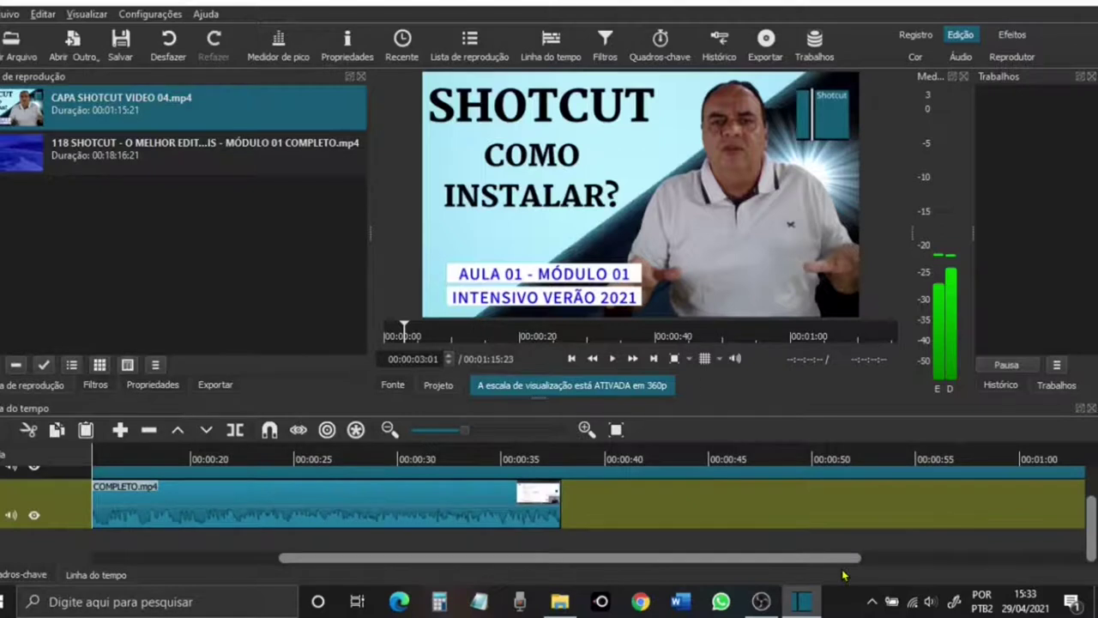
scroll(658, 466, up, 2)
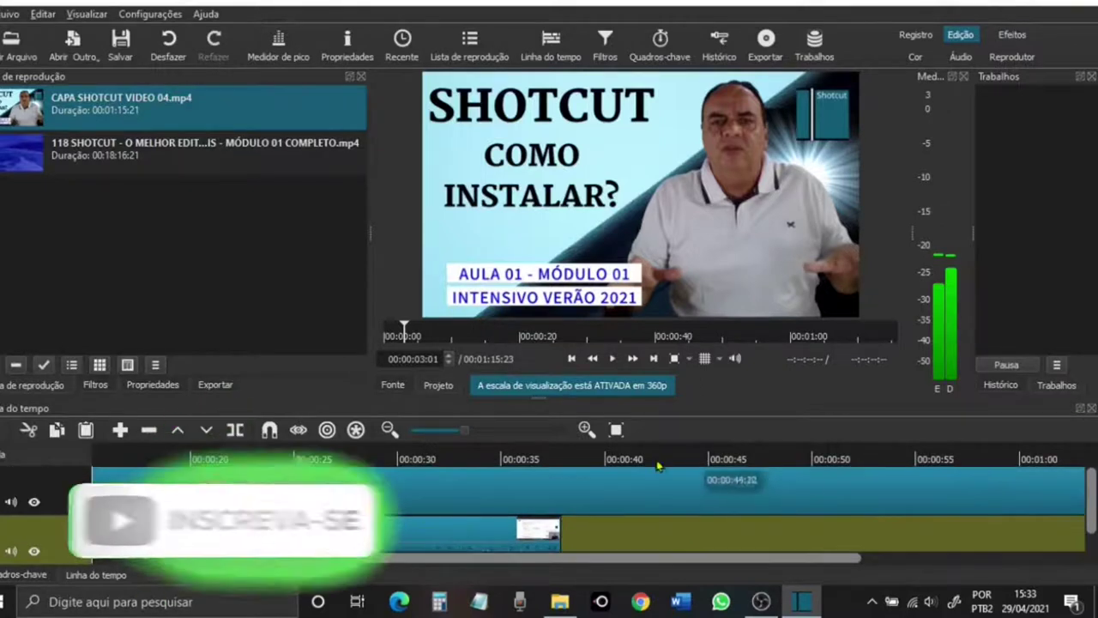
click(544, 484)
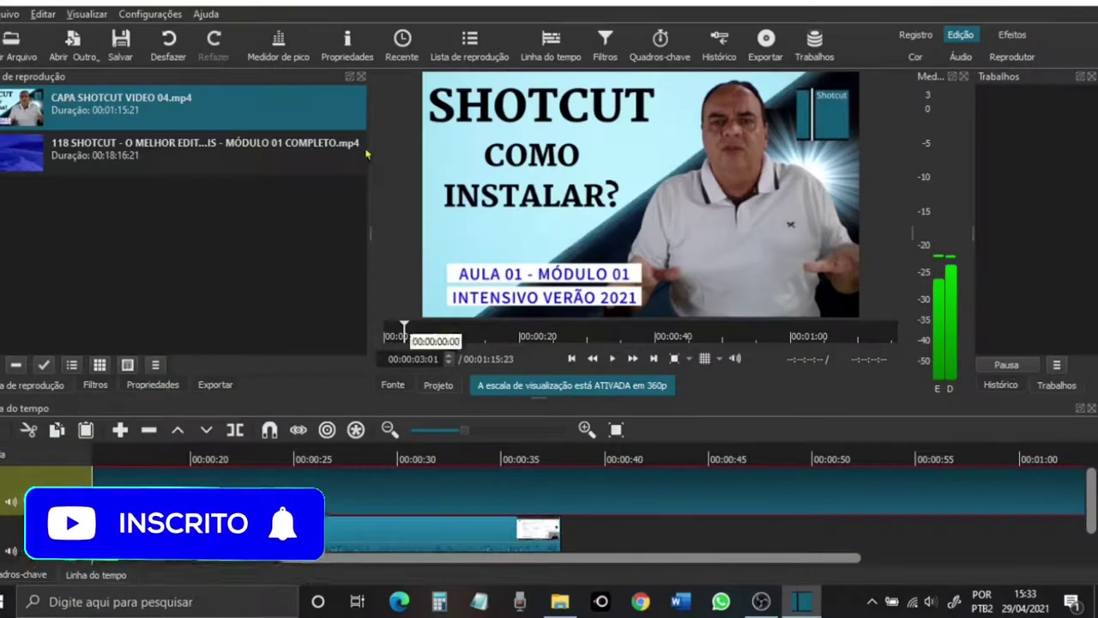
click(347, 43)
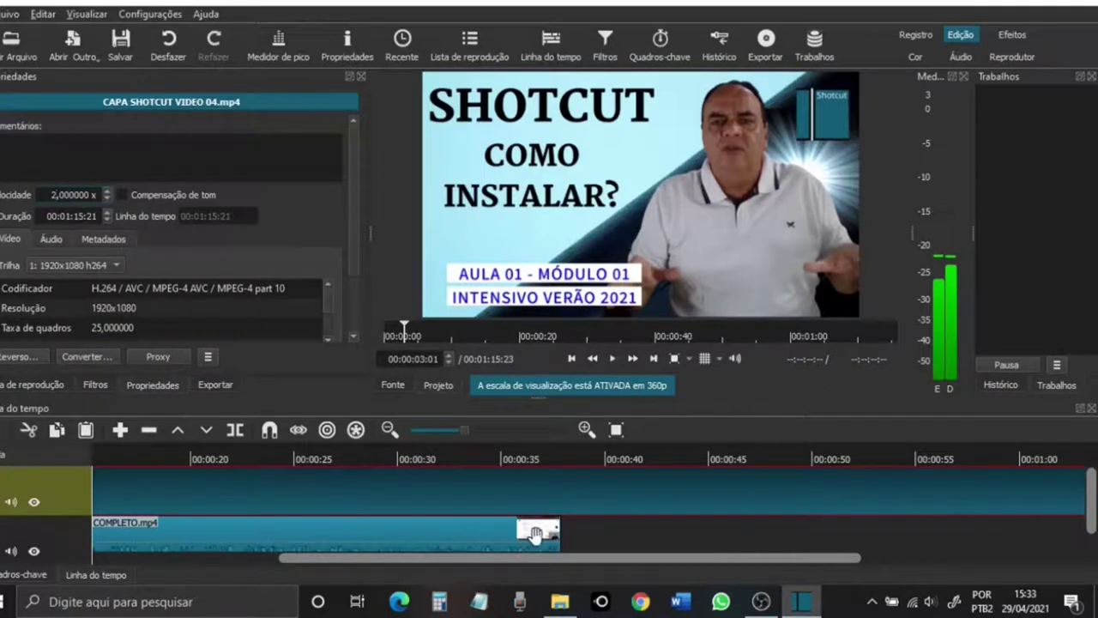
key(Return)
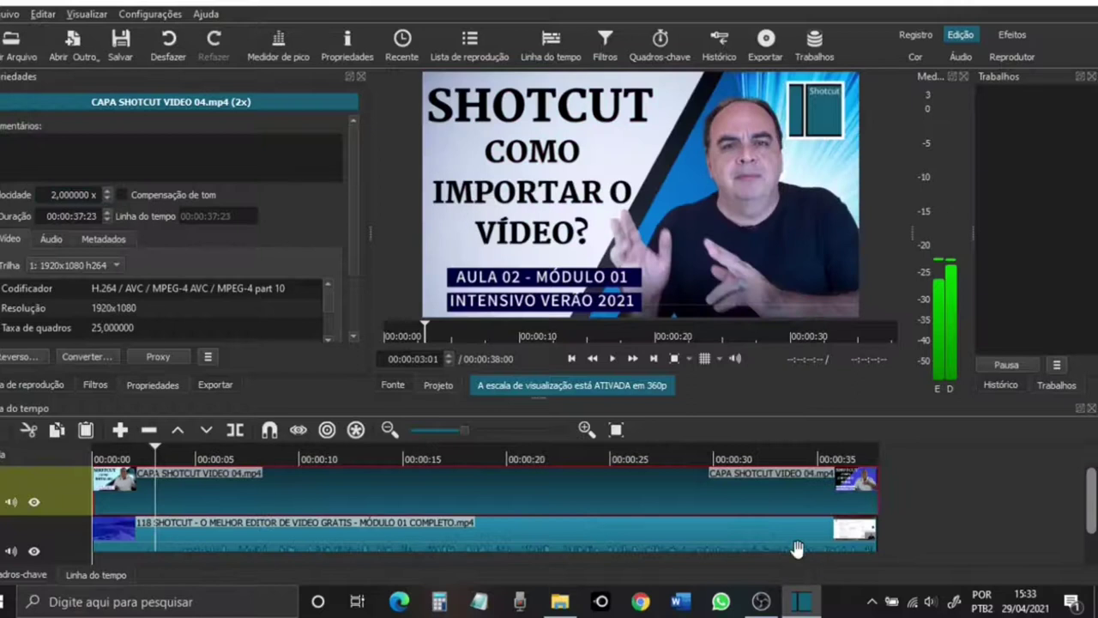
scroll(1094, 512, down, 1)
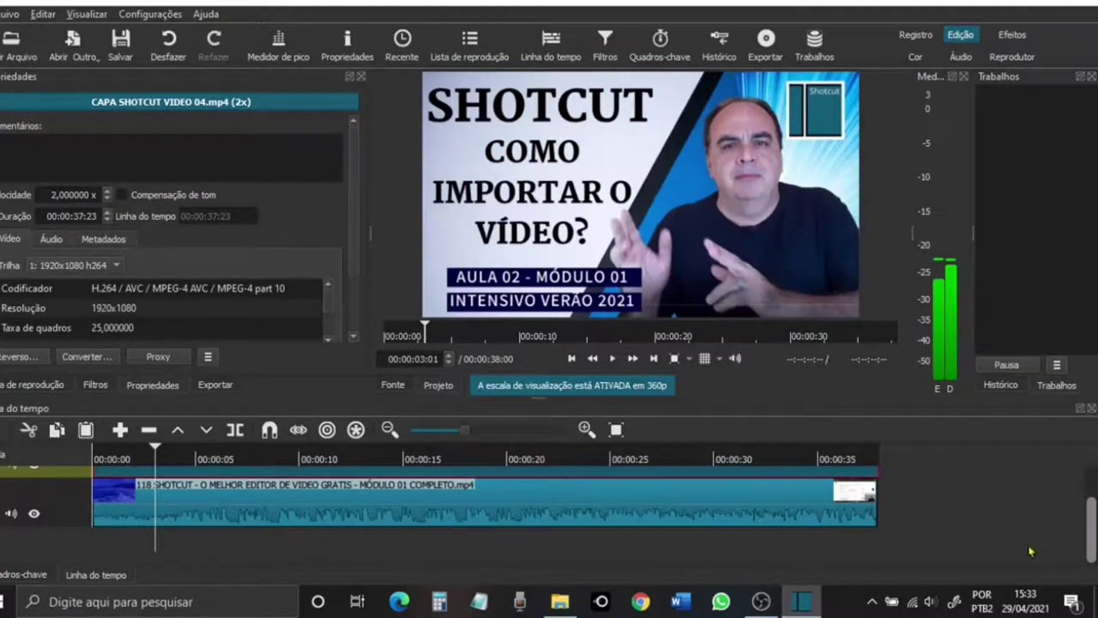
Step: Add a Size, Position & Rotate filter to the CAPA clip and shrink it to about 591 x 332 in the frame's lower-right corner
click(431, 331)
drag(432, 330, 388, 335)
click(643, 480)
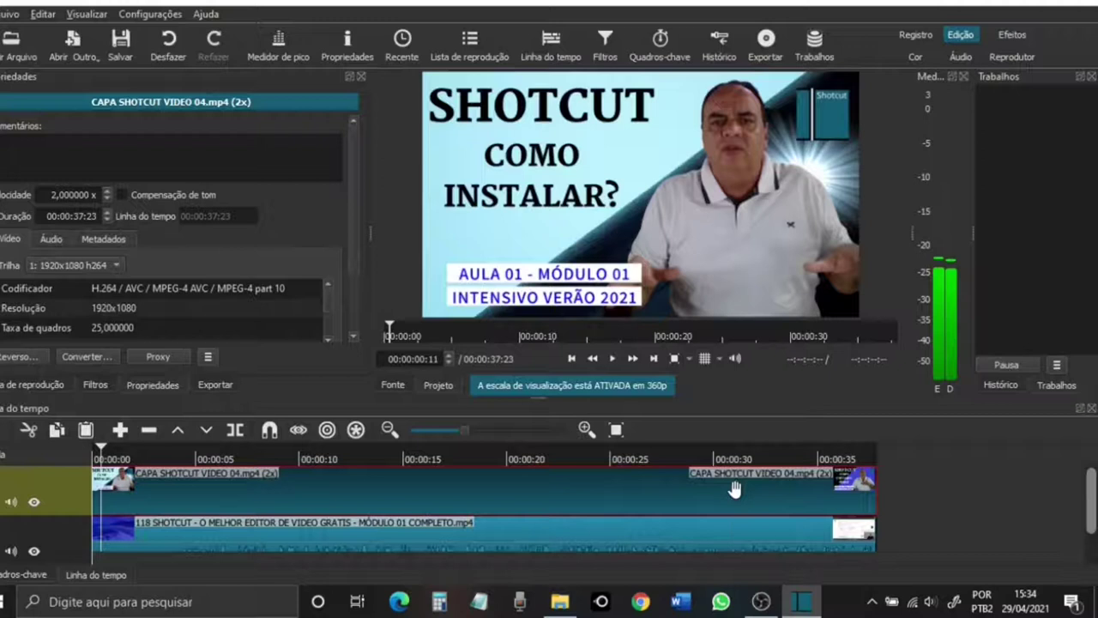
scroll(1092, 496, down, 1)
scroll(1092, 496, up, 1)
click(600, 45)
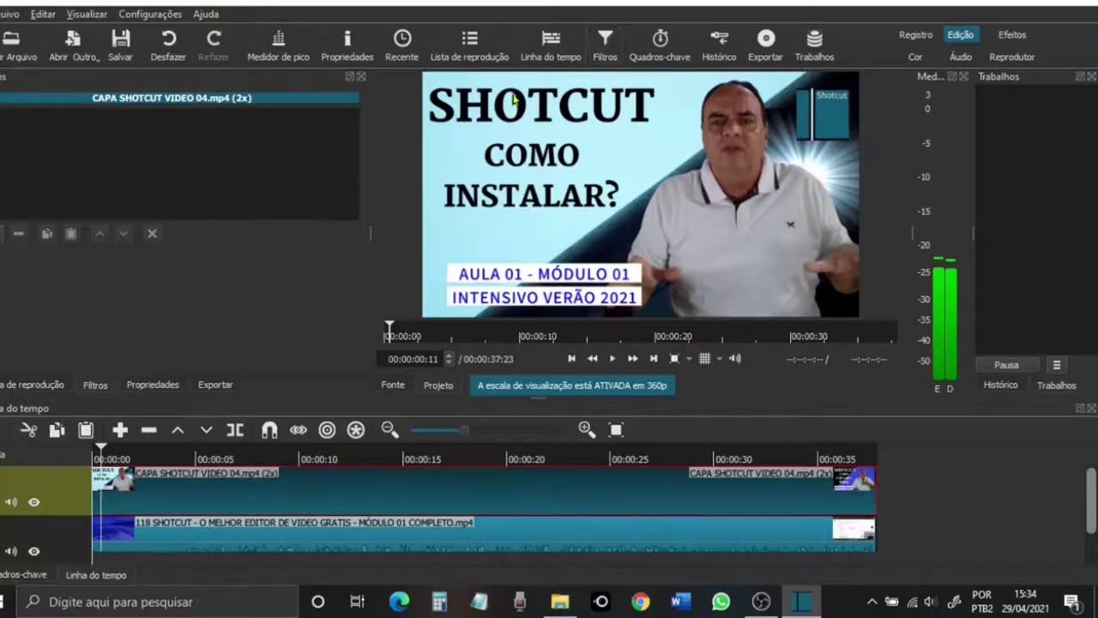
click(4, 232)
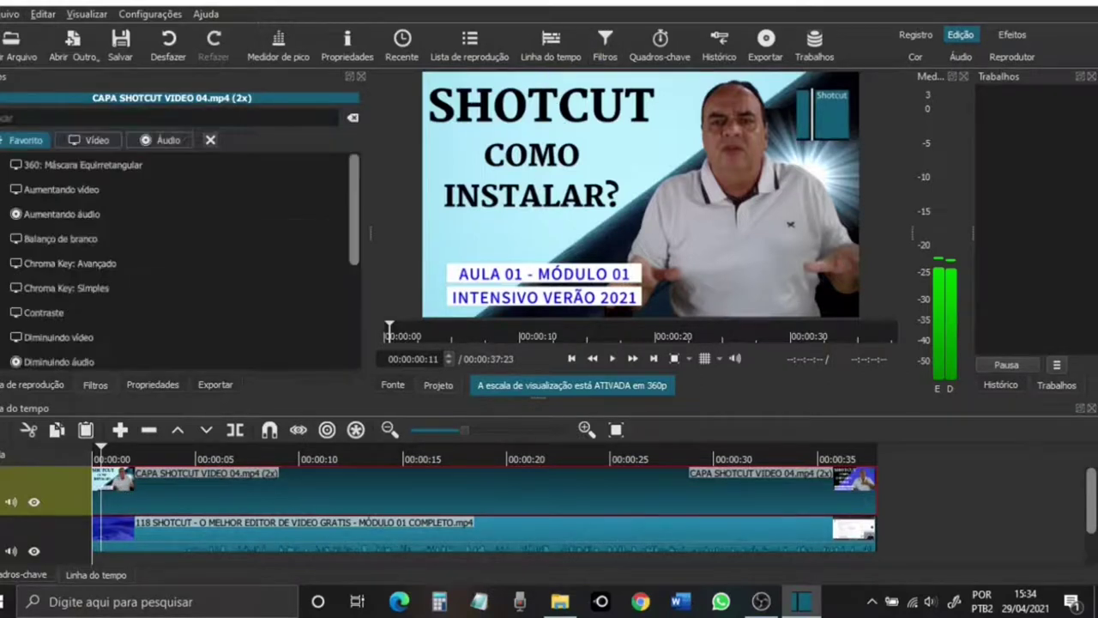
drag(360, 214, 356, 335)
click(325, 339)
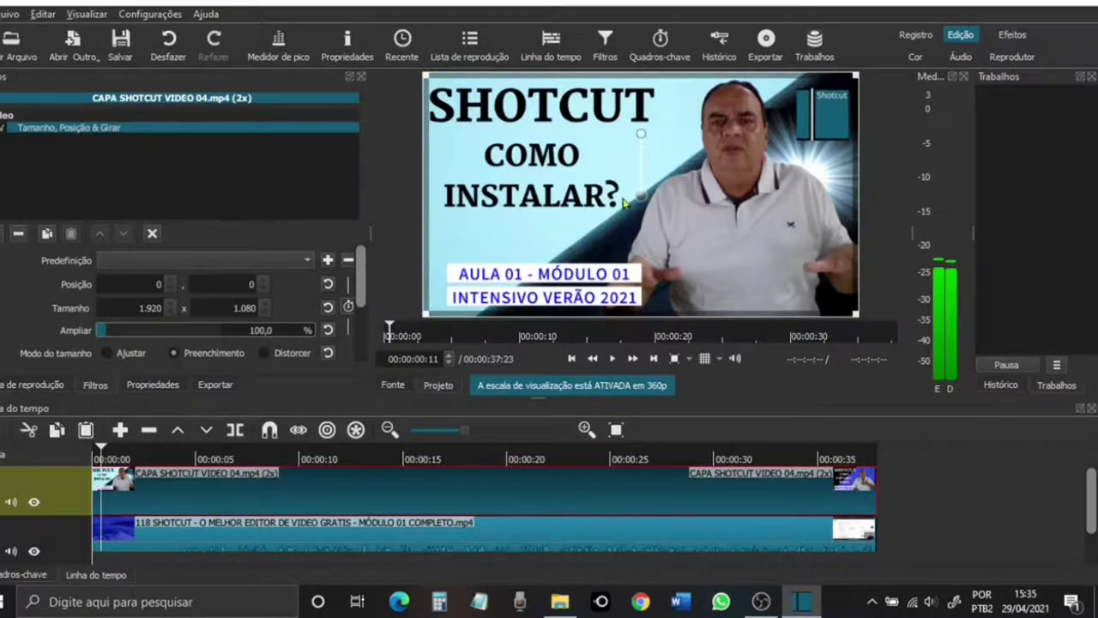
drag(854, 75, 807, 288)
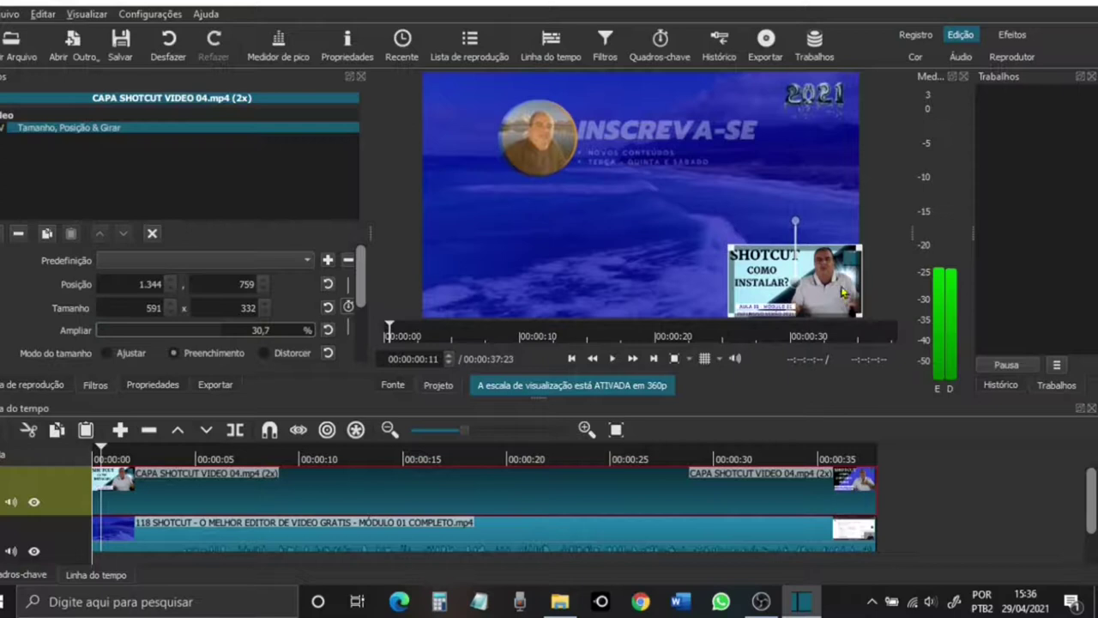
click(793, 548)
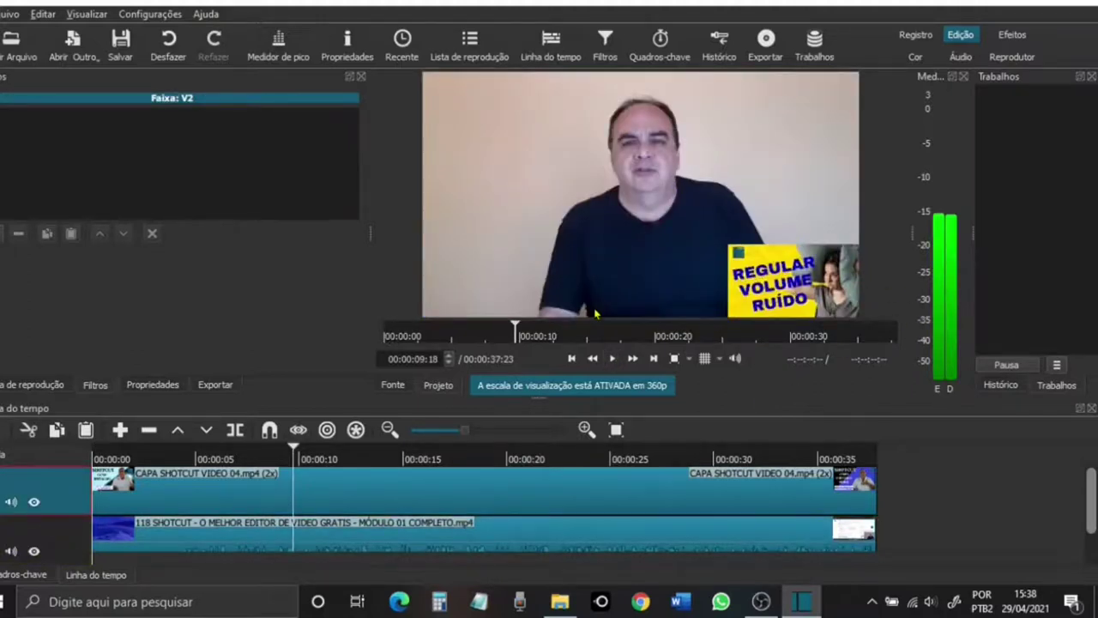
Step: Move the CAPA overlay to the upper left of the frame, at about 54, 170, and enlarge it to about 616 x 347
click(471, 489)
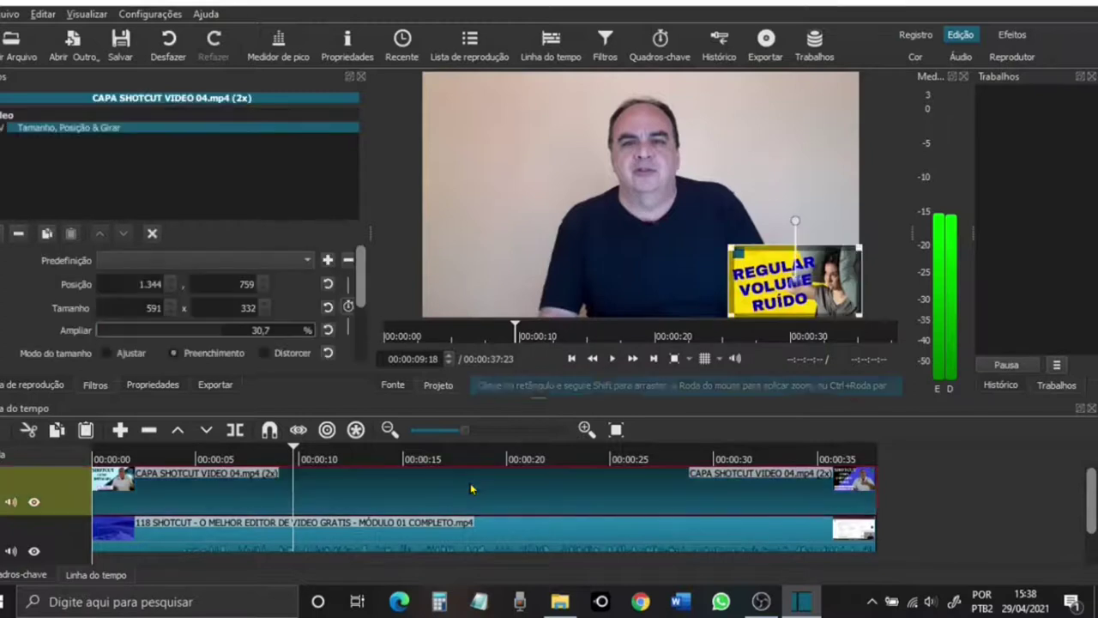
drag(789, 279, 504, 129)
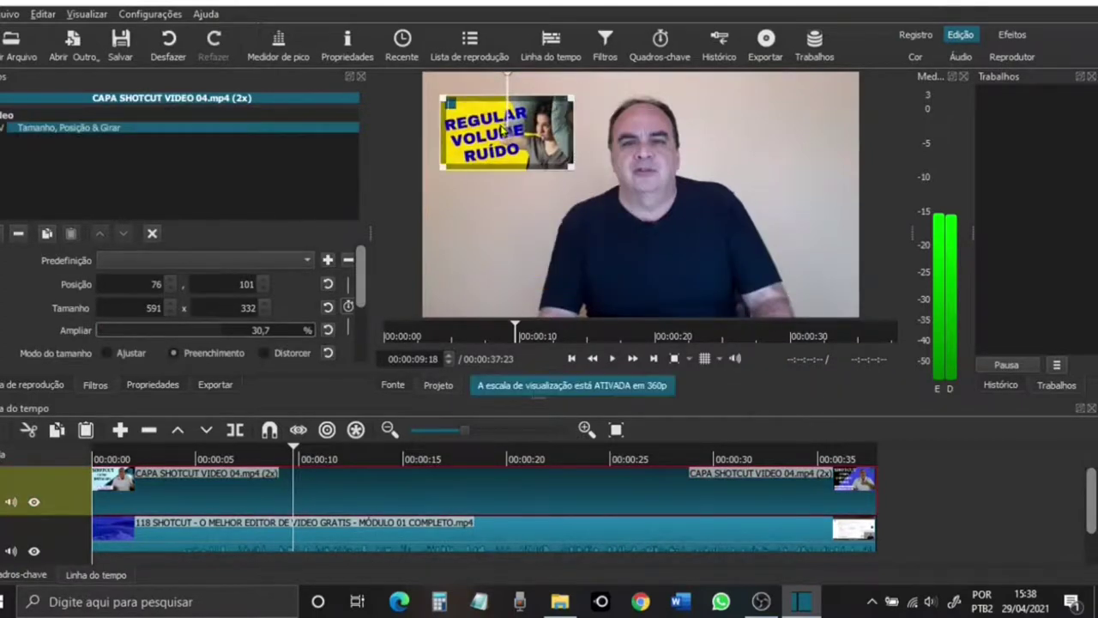
mouse_move(573, 101)
mouse_down()
mouse_move(596, 98)
mouse_move(578, 106)
mouse_up()
Step: Play the layered project from the start to about 5 seconds to find where the overlay should begin
key(Home)
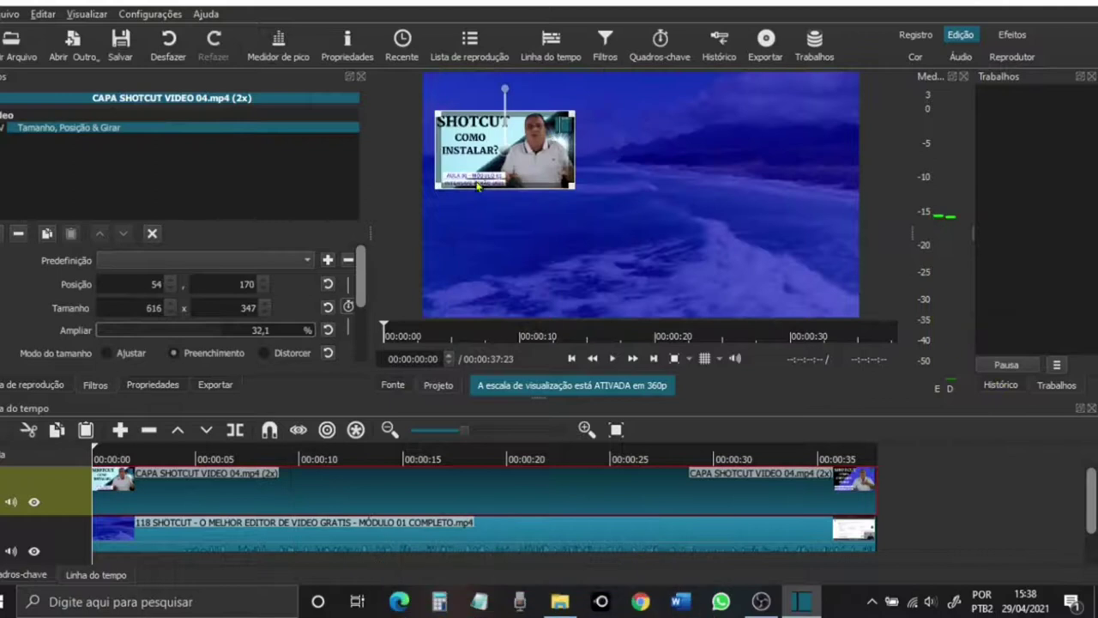
click(63, 506)
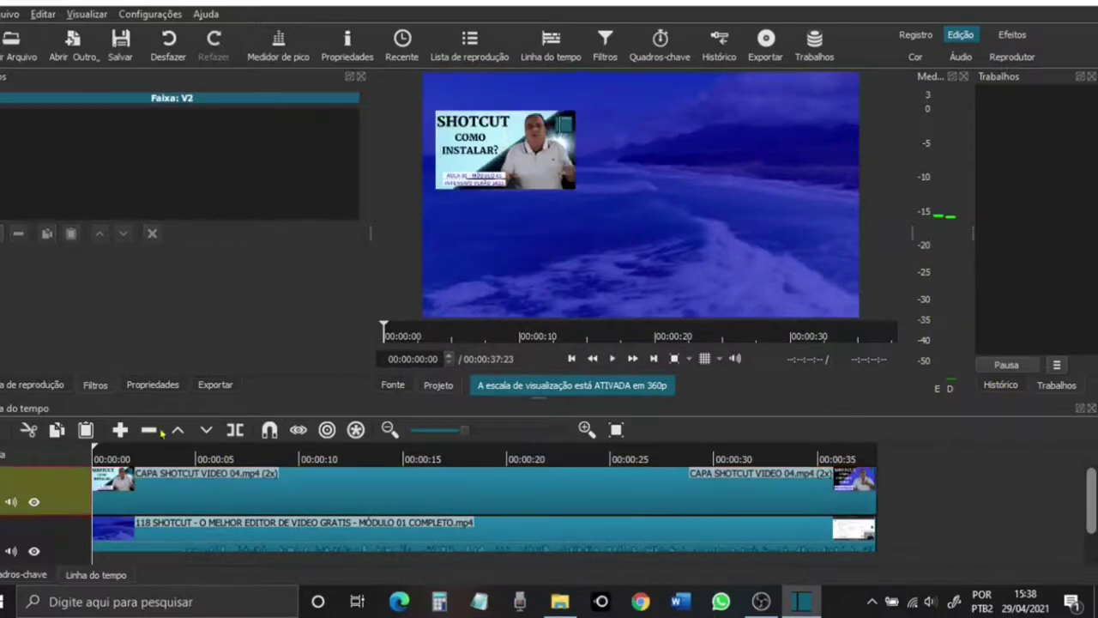
click(611, 359)
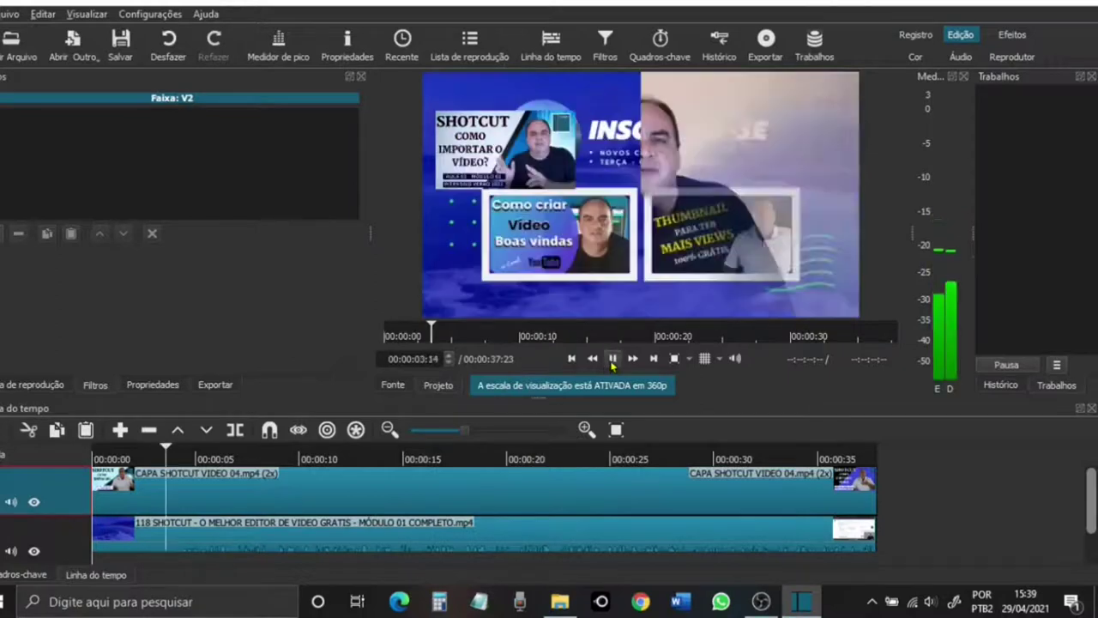
key(space)
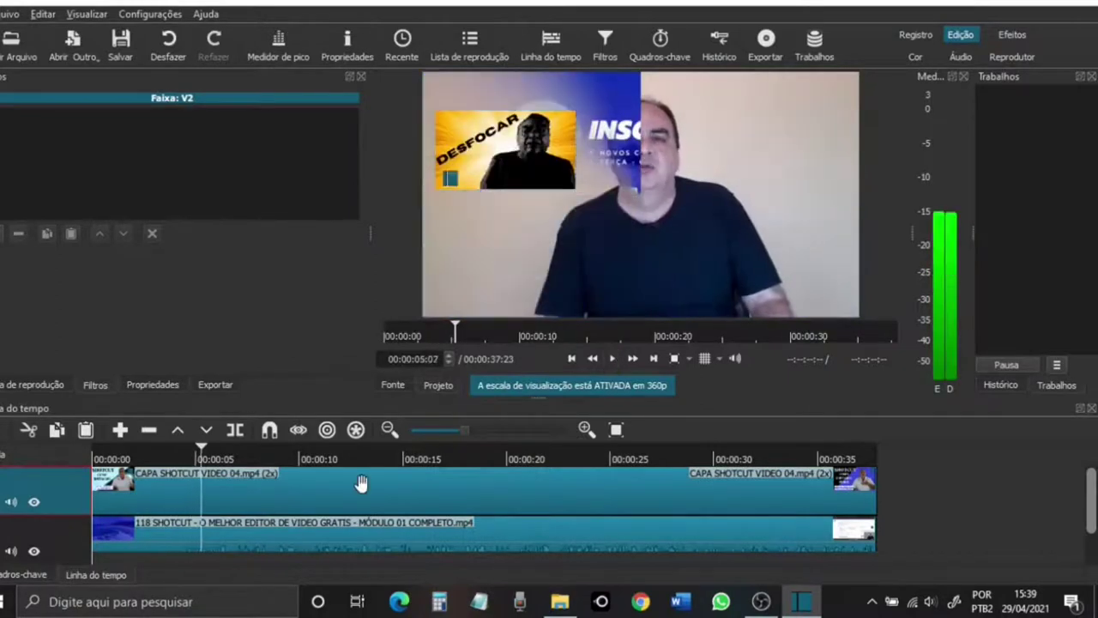
Step: Shift the CAPA clip to start at about 5 seconds and trim its end to match the 118 SHOTCUT clip's end
drag(367, 483, 481, 491)
drag(984, 485, 875, 486)
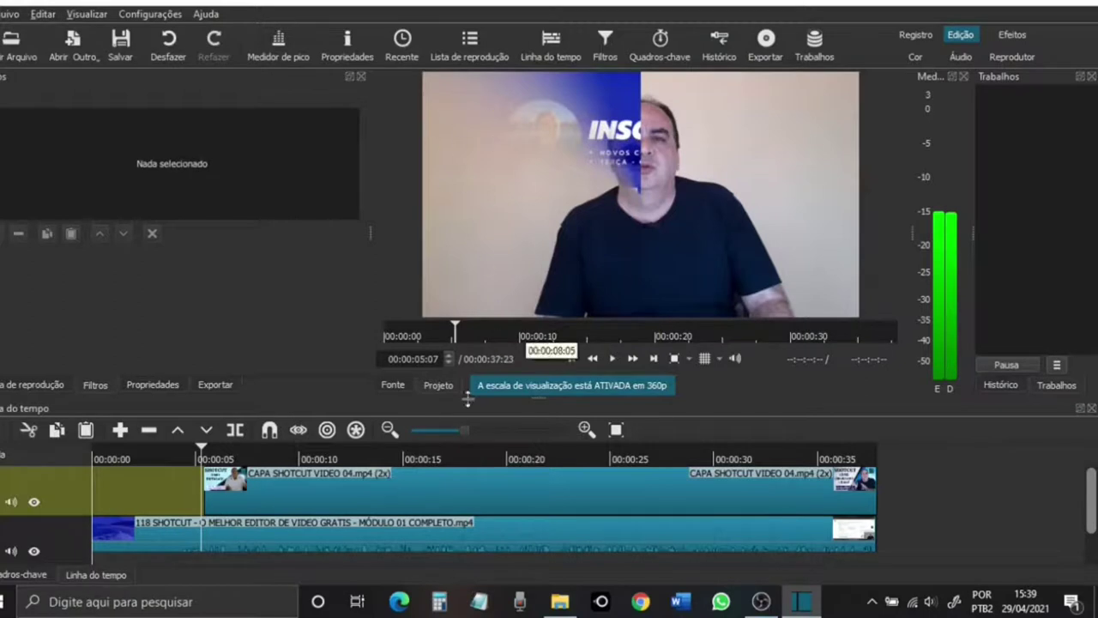
click(389, 332)
click(636, 332)
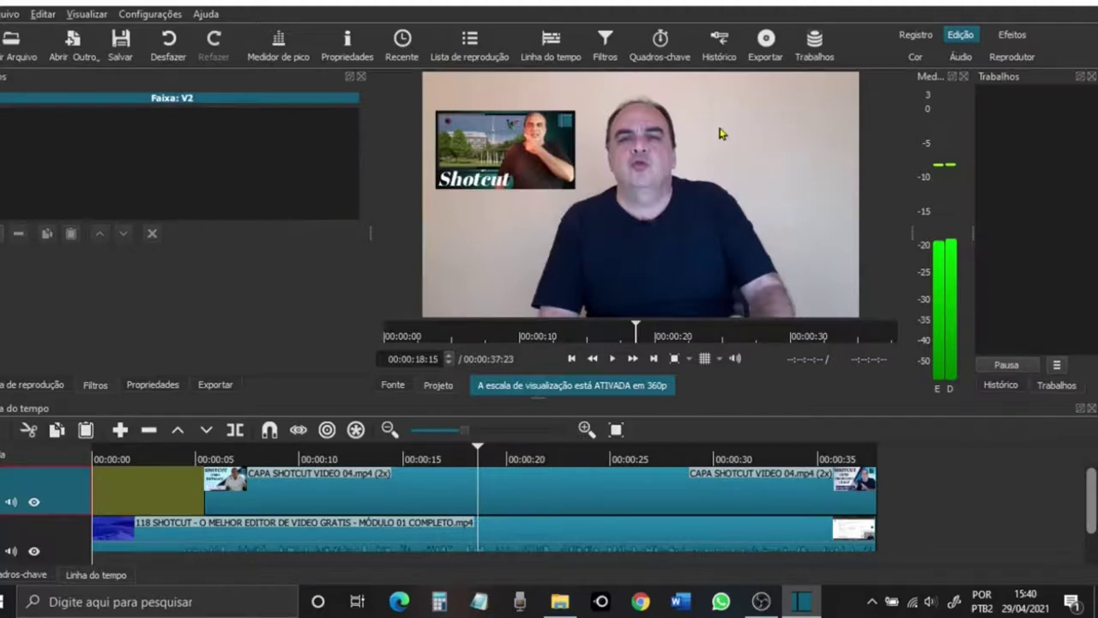
Step: Insert a new video track above V2
right_click(79, 503)
mouse_move(102, 449)
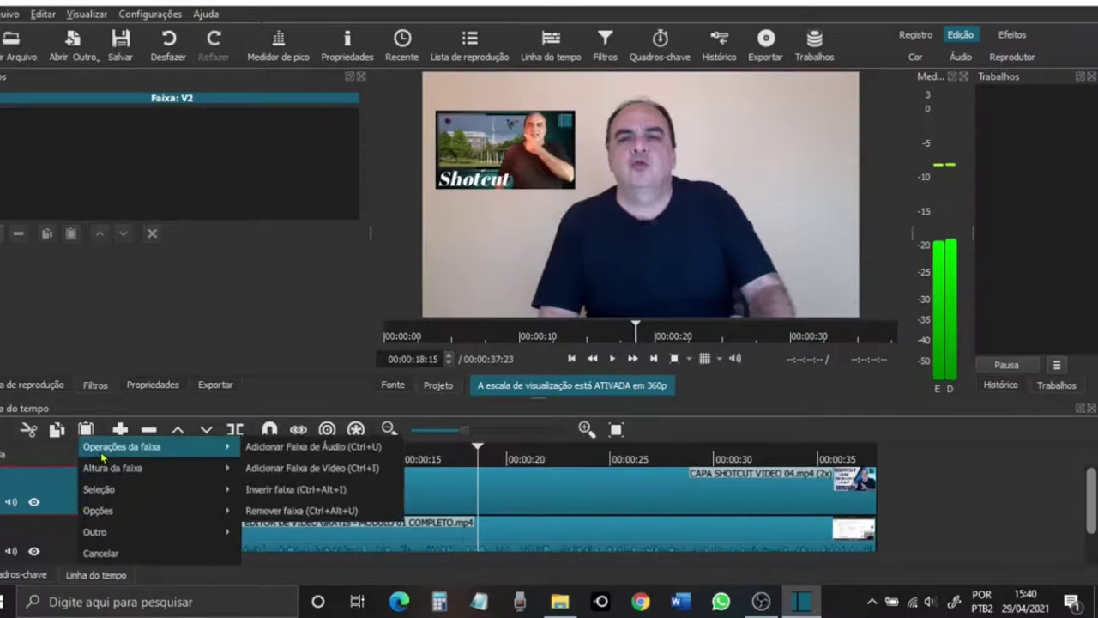
click(269, 487)
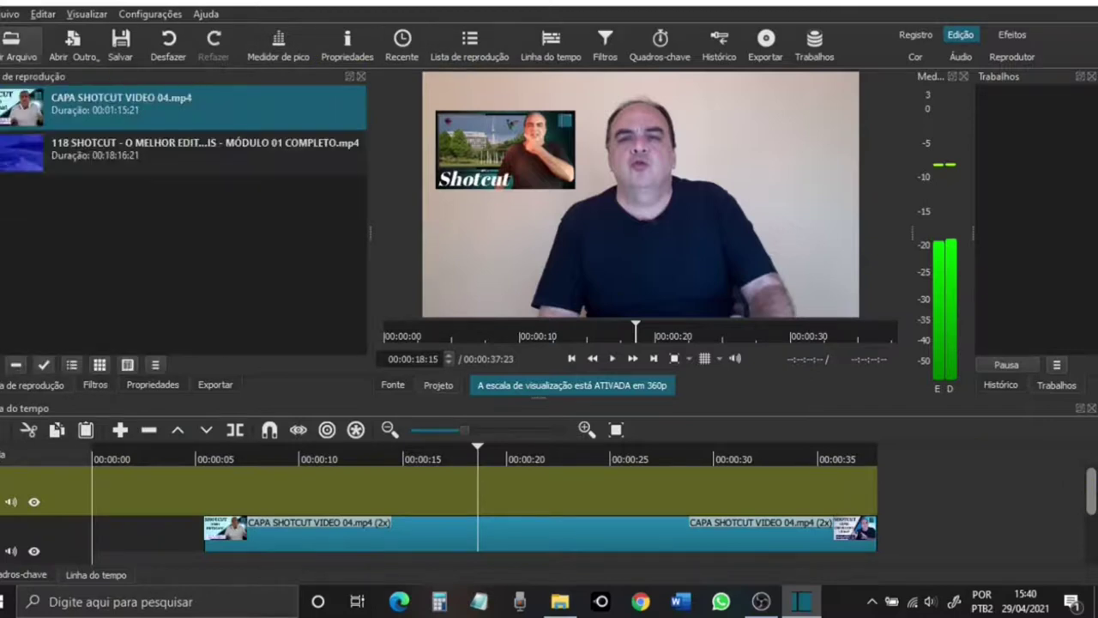
Step: Open Pexels Videos 1536347.mp4 from the Downloads folder and place it on the new track, aligned with the CAPA clip's start
click(19, 41)
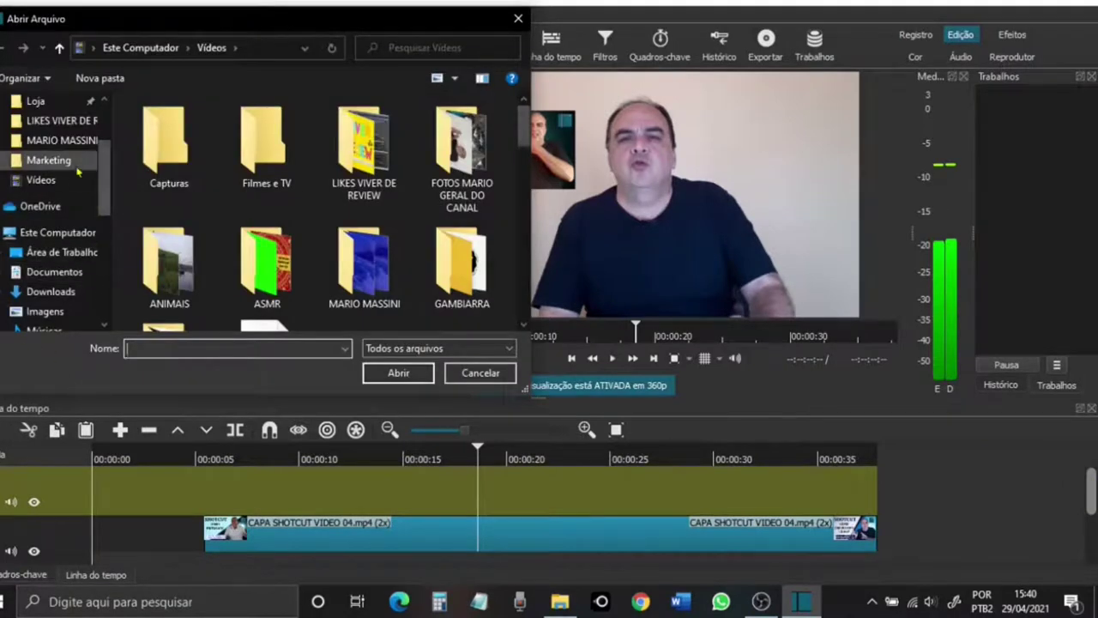
scroll(99, 193, up, 2)
click(51, 120)
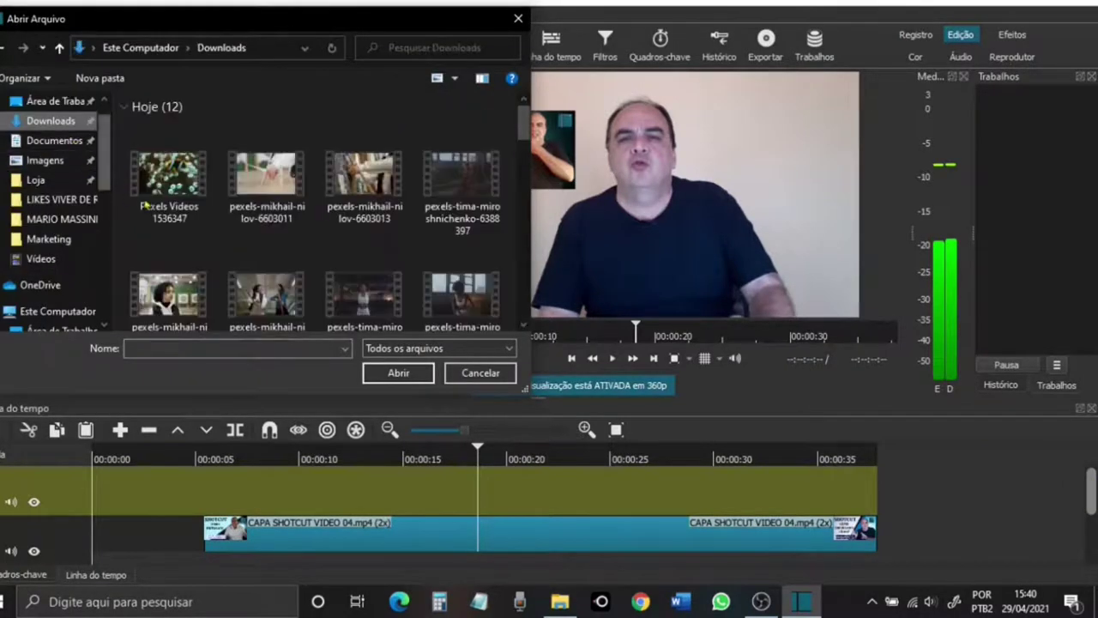
double_click(182, 180)
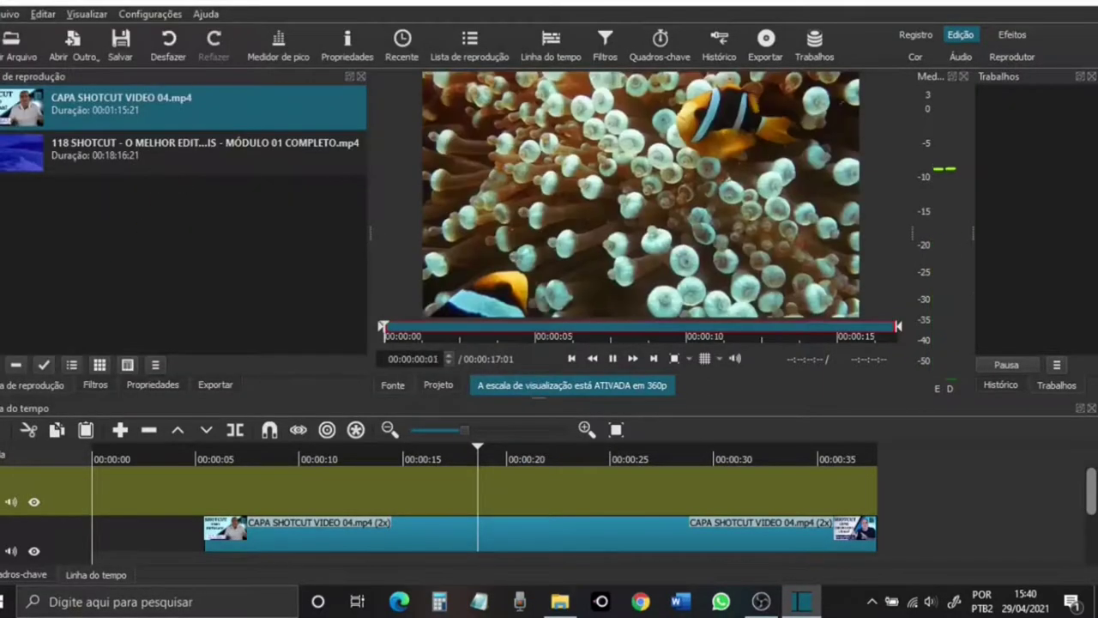
drag(641, 193, 208, 482)
drag(209, 482, 206, 540)
drag(244, 491, 244, 490)
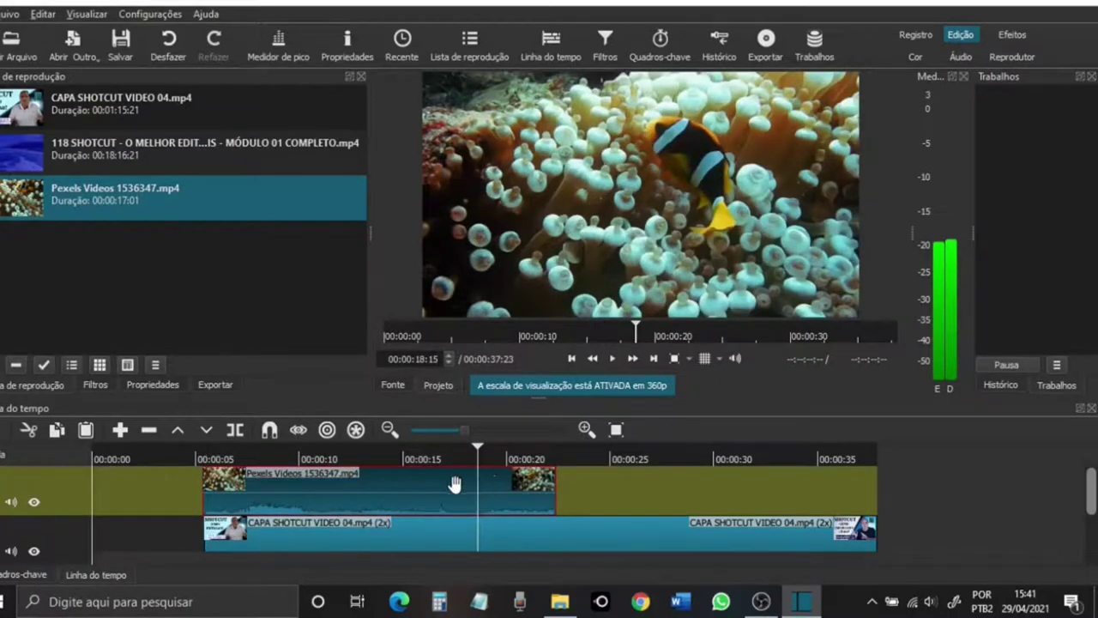
Step: Add a second copy of the Pexels clip directly after the first and end it level with the CAPA clip
key(Down)
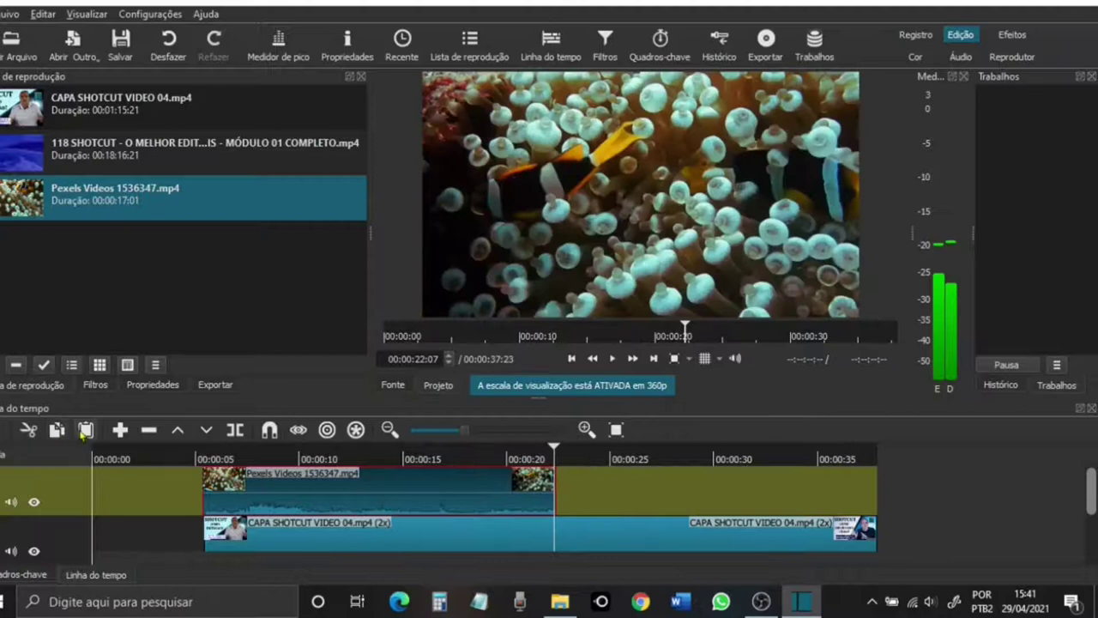
click(86, 430)
right_click(882, 482)
key(Escape)
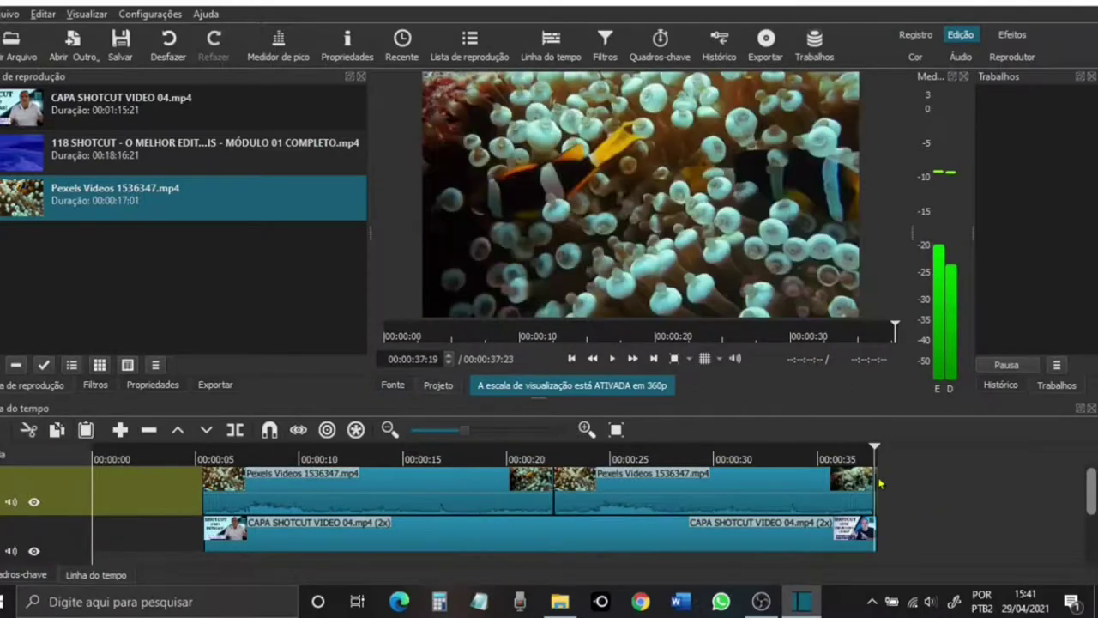
Step: Add a Gain/Volume filter to the first Pexels clip and lower its level to about -69 dB
click(387, 507)
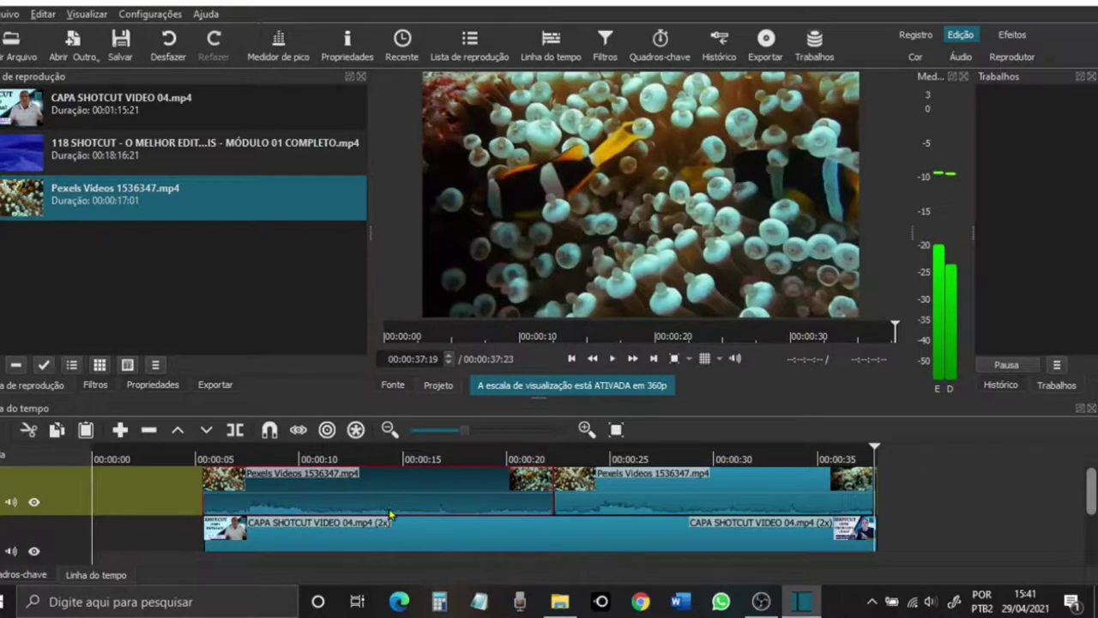
click(603, 52)
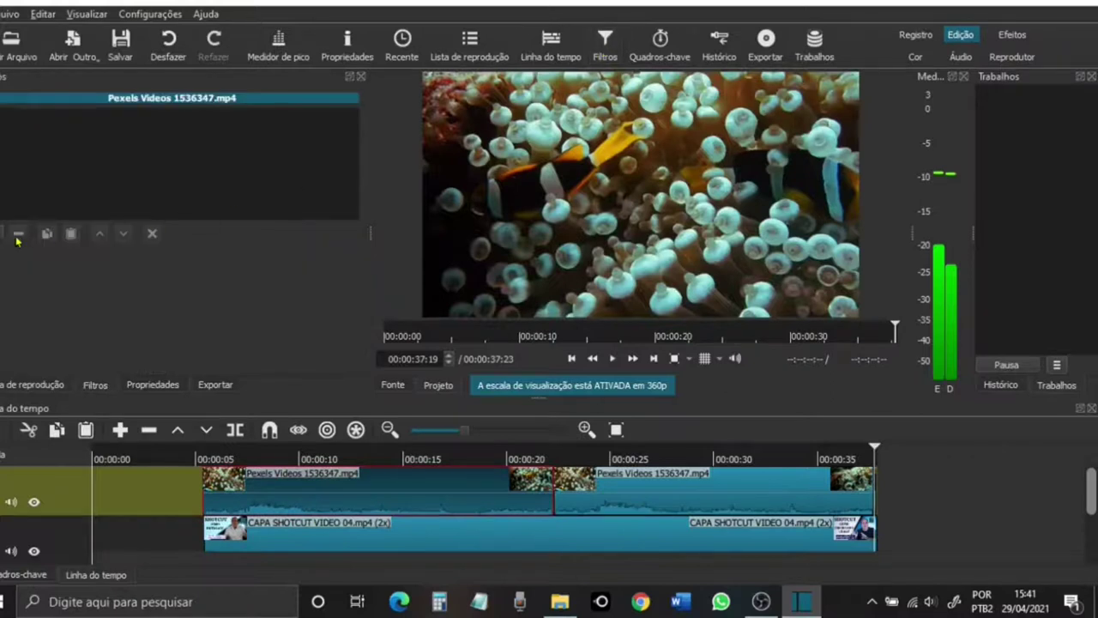
click(15, 238)
scroll(258, 245, down, 3)
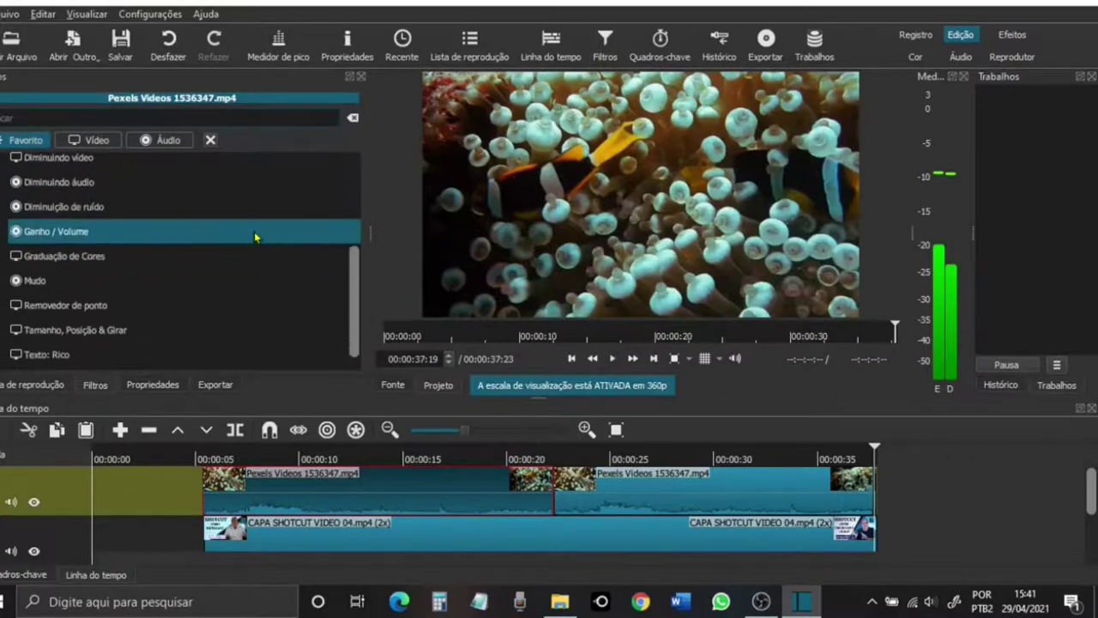
click(254, 238)
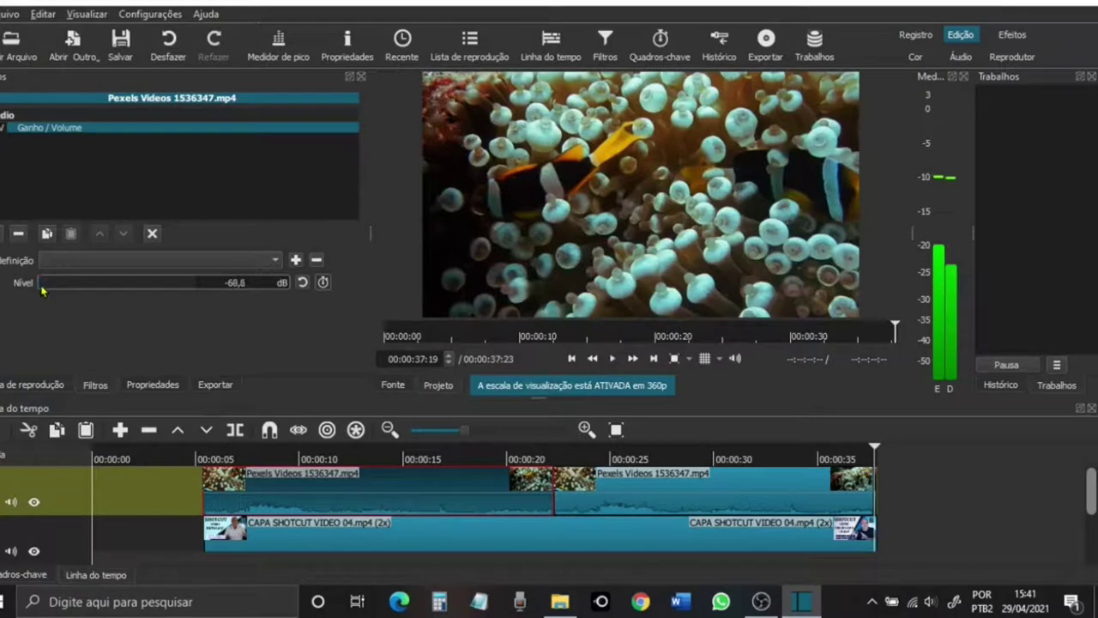
Step: Add a Gain/Volume filter to the second Pexels clip and lower its level to -70 dB
click(629, 498)
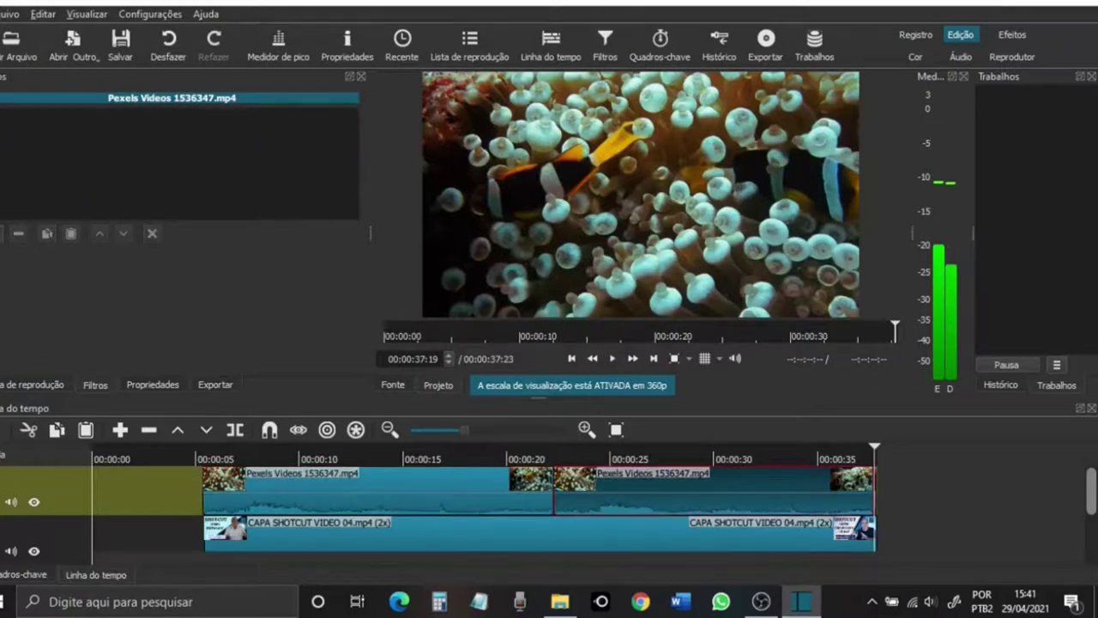
click(2, 232)
scroll(232, 228, down, 6)
click(234, 229)
click(39, 286)
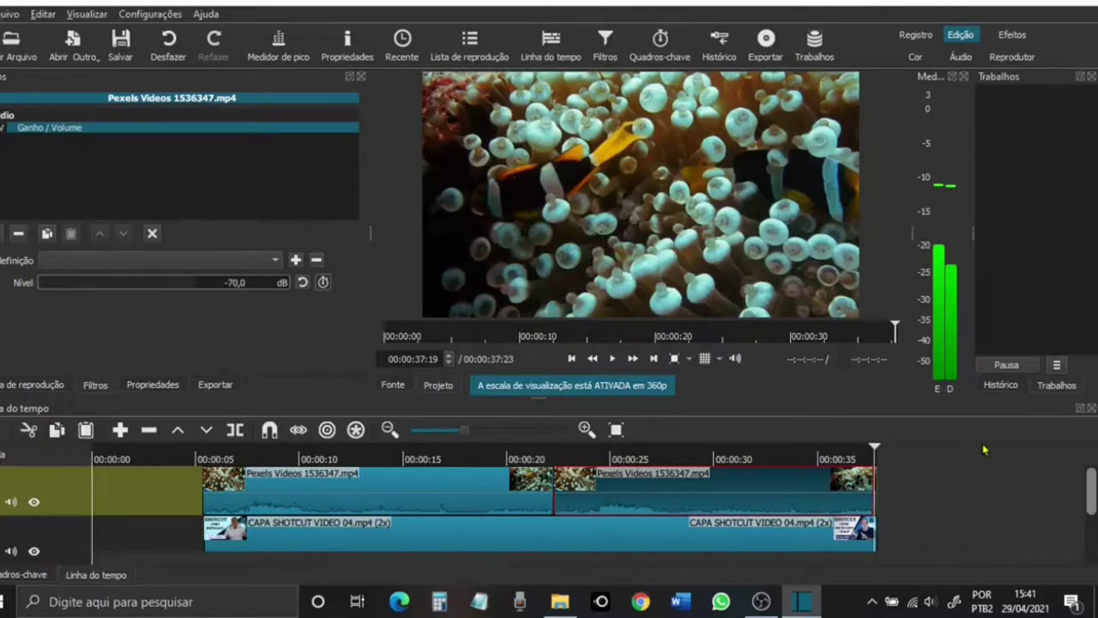
Step: Add a Size, Position & Rotate filter to the first Pexels clip, shrinking it to 31.4% at position 1287, 126, to the presenter's right
scroll(1093, 496, down, 1)
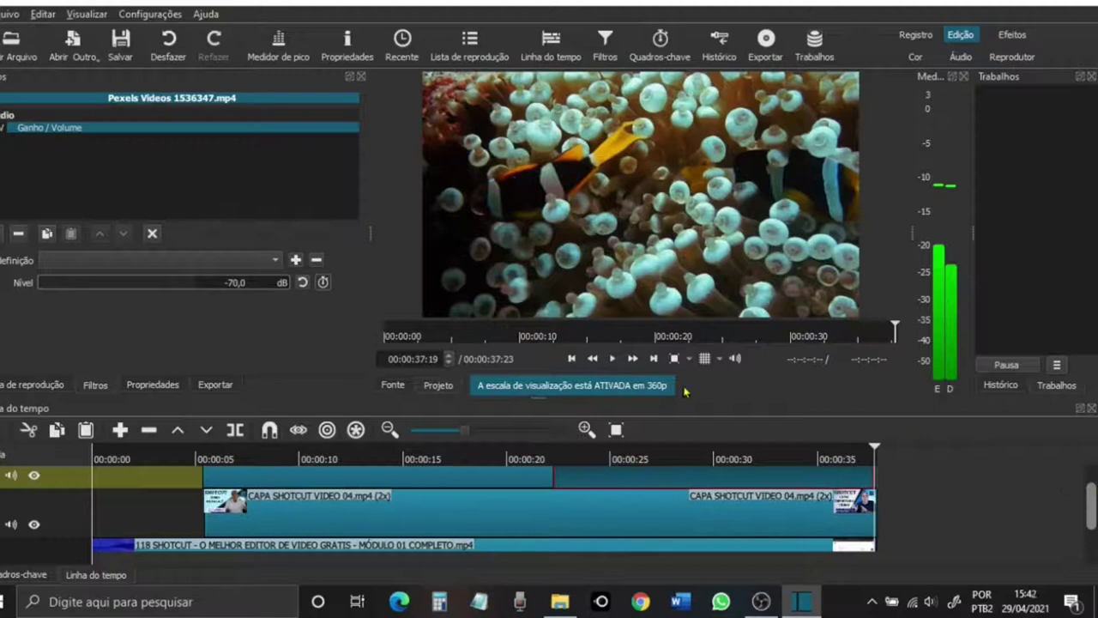
click(612, 359)
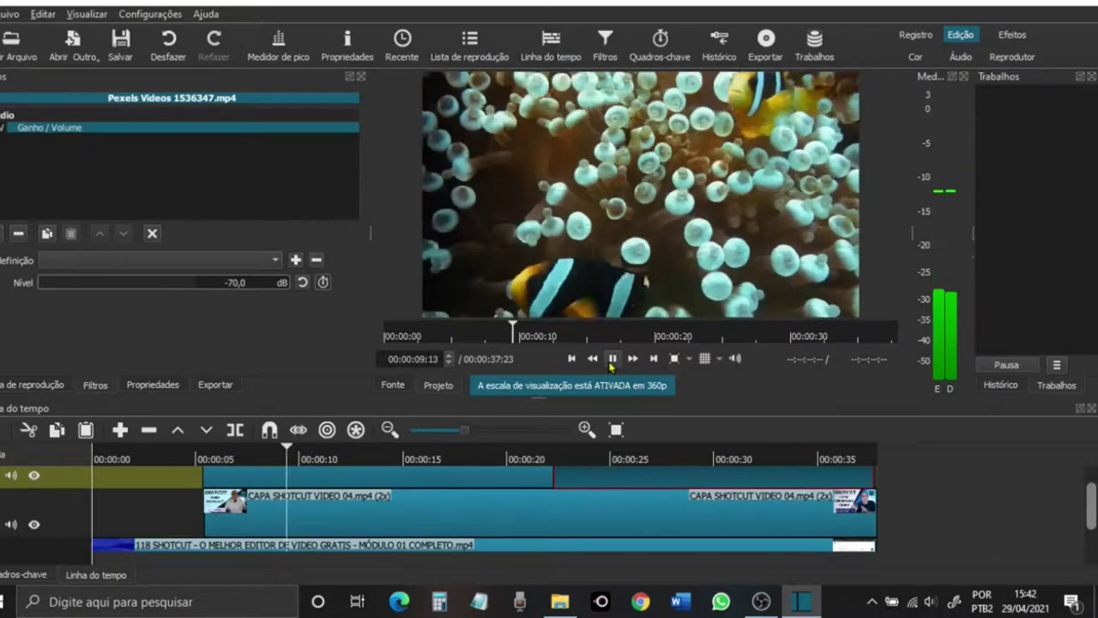
click(612, 359)
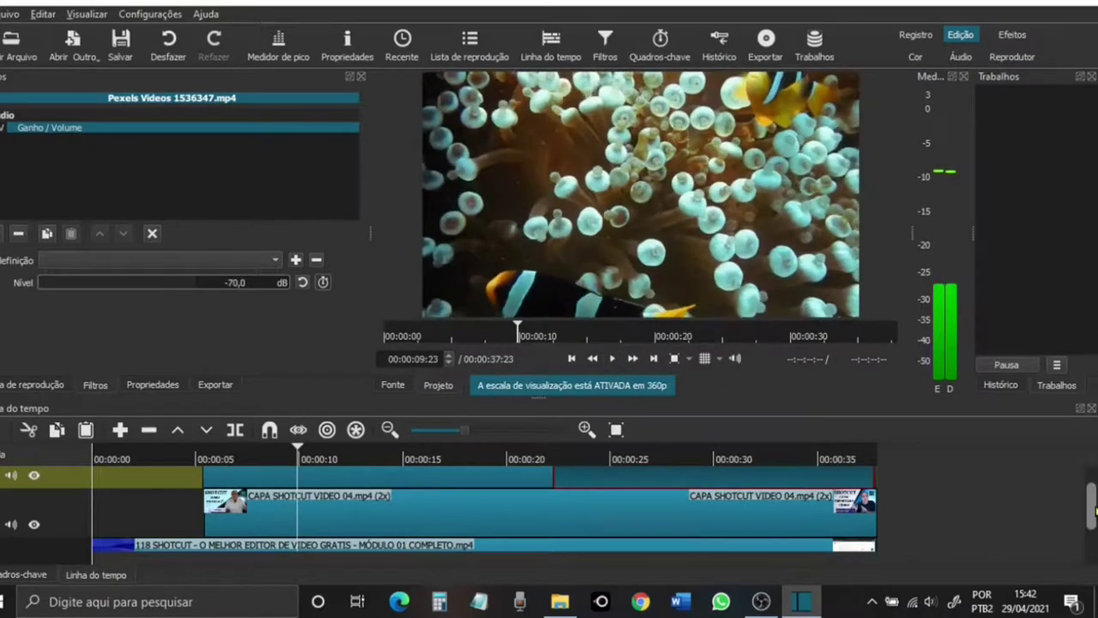
drag(1092, 512, 1092, 493)
click(453, 492)
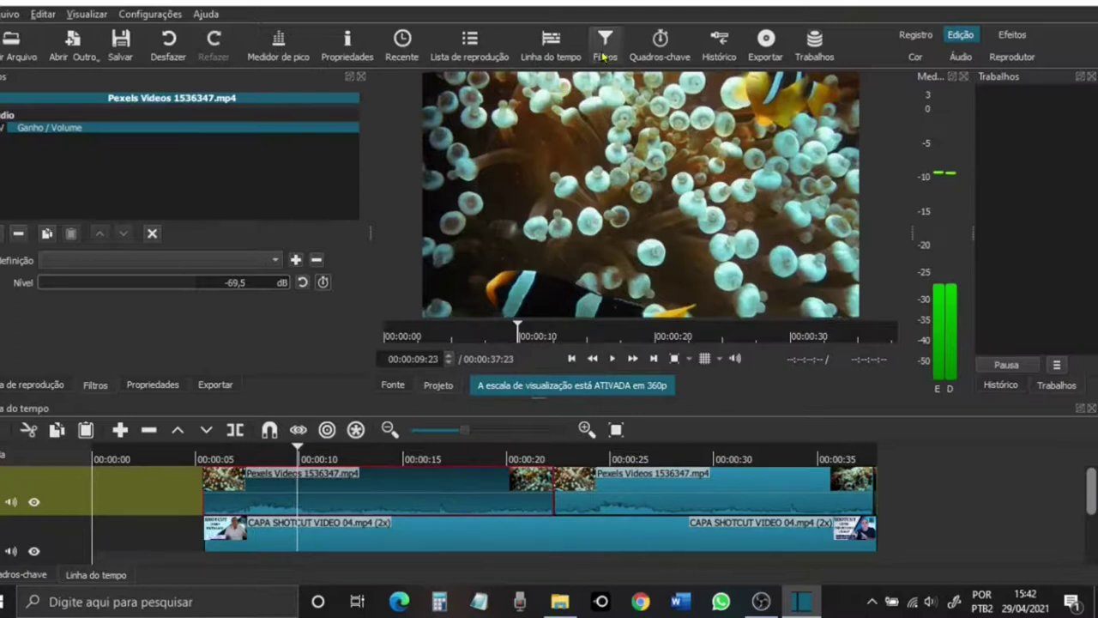
click(29, 237)
scroll(86, 300, down, 3)
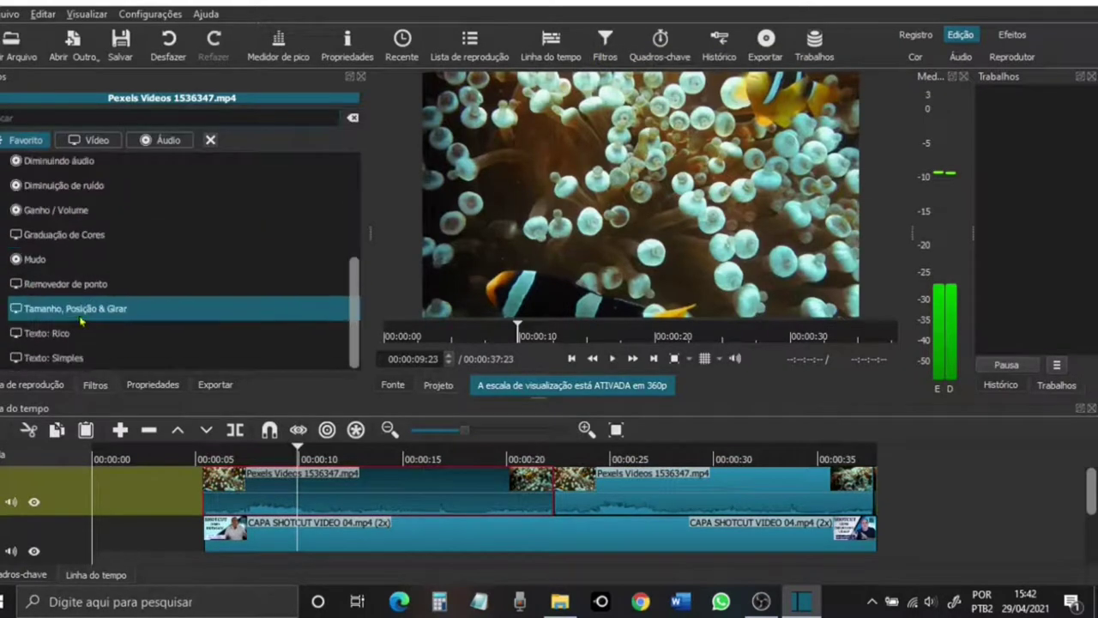
click(81, 320)
drag(417, 158, 782, 110)
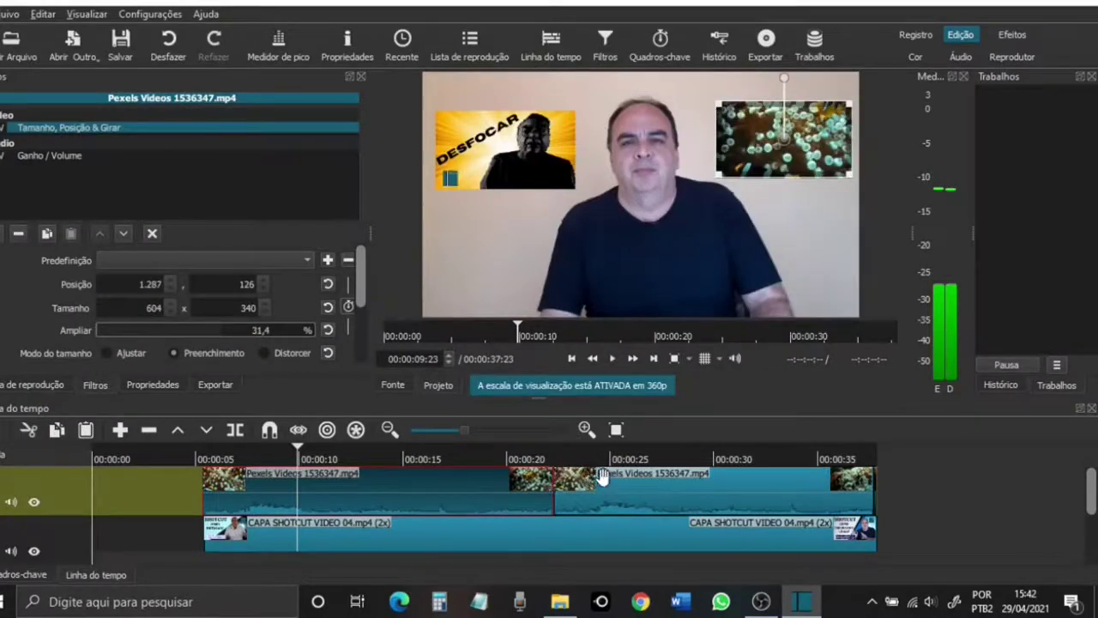
Step: Add a Size, Position & Rotate filter to the second Pexels clip, scaling it to 31.4% at position 1277, 134
click(532, 455)
click(613, 358)
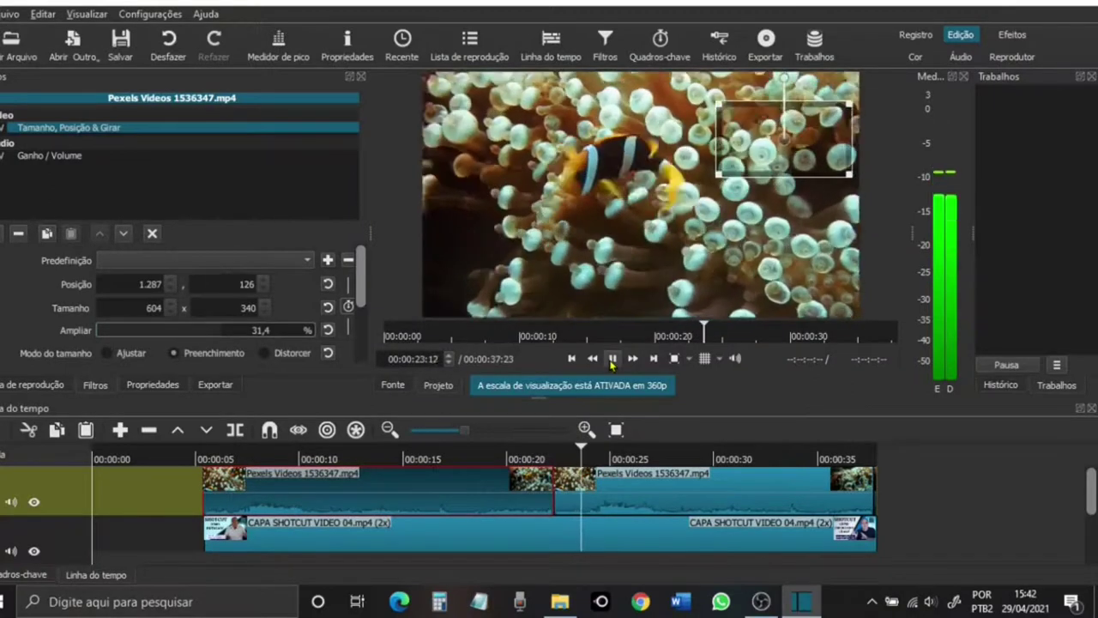
click(613, 360)
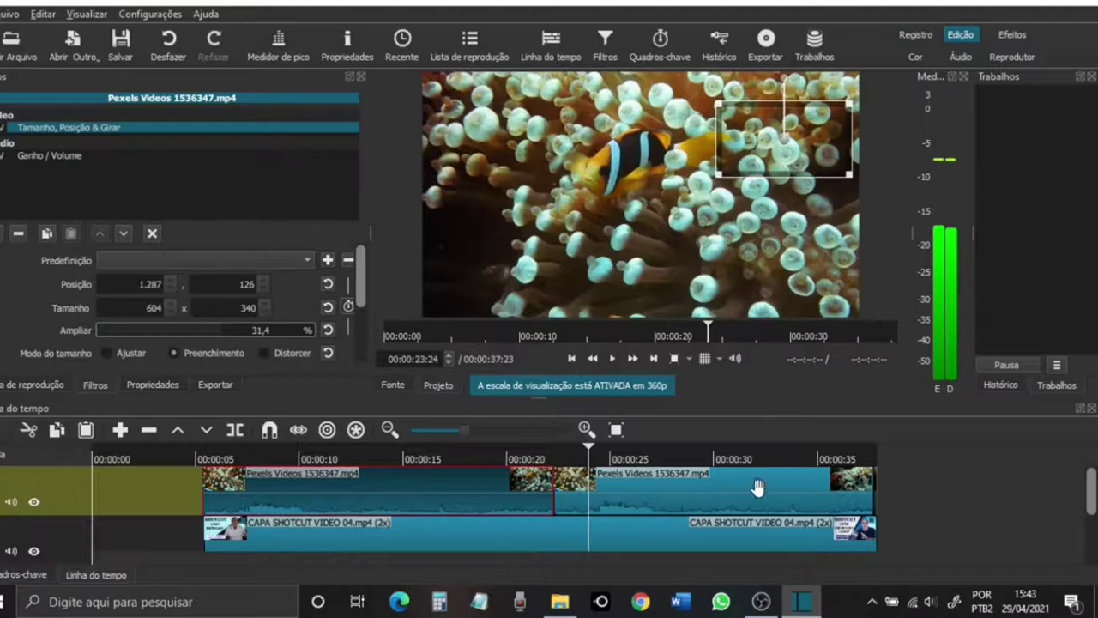
click(757, 487)
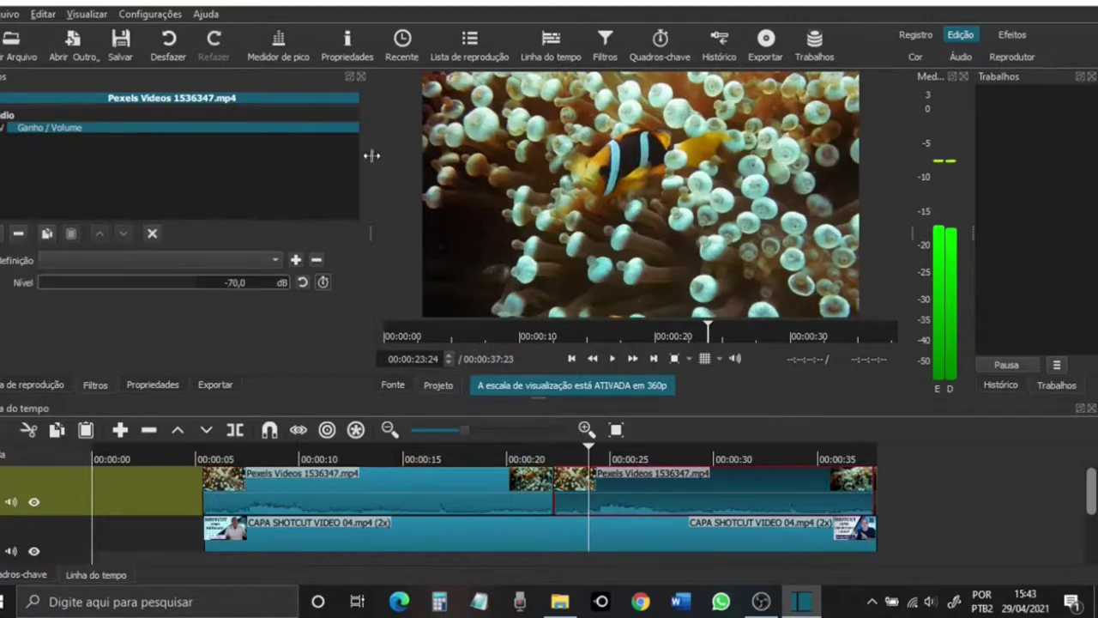
click(2, 233)
scroll(197, 247, down, 2)
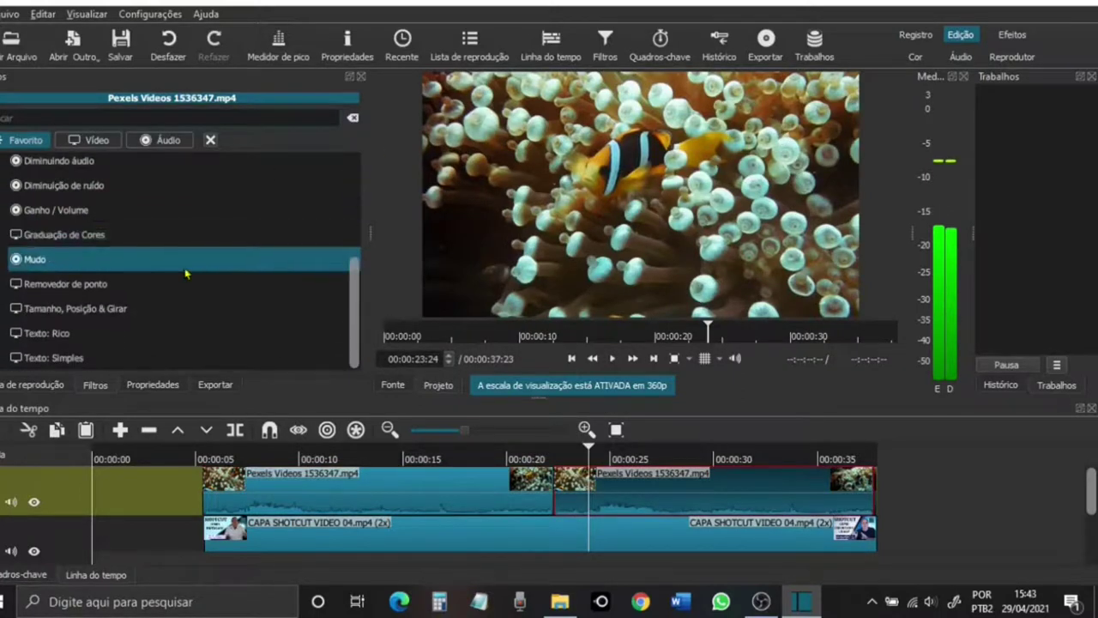
key(Return)
drag(425, 75, 597, 172)
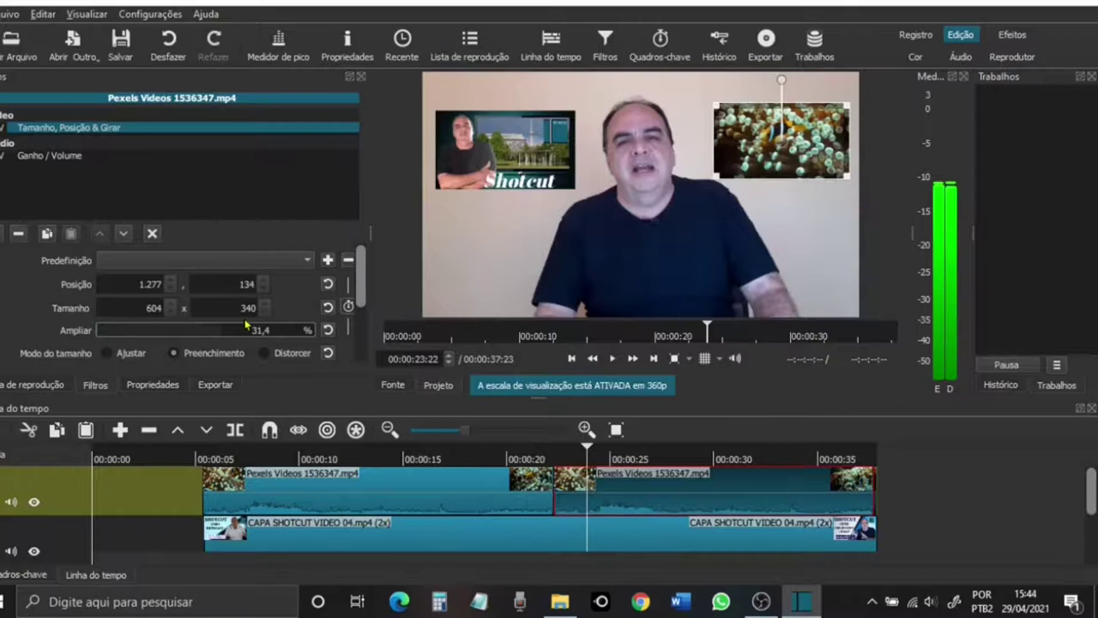
Step: Review the stacked tracks and the size and position settings of the first Pexels clip and the CAPA clip
click(453, 477)
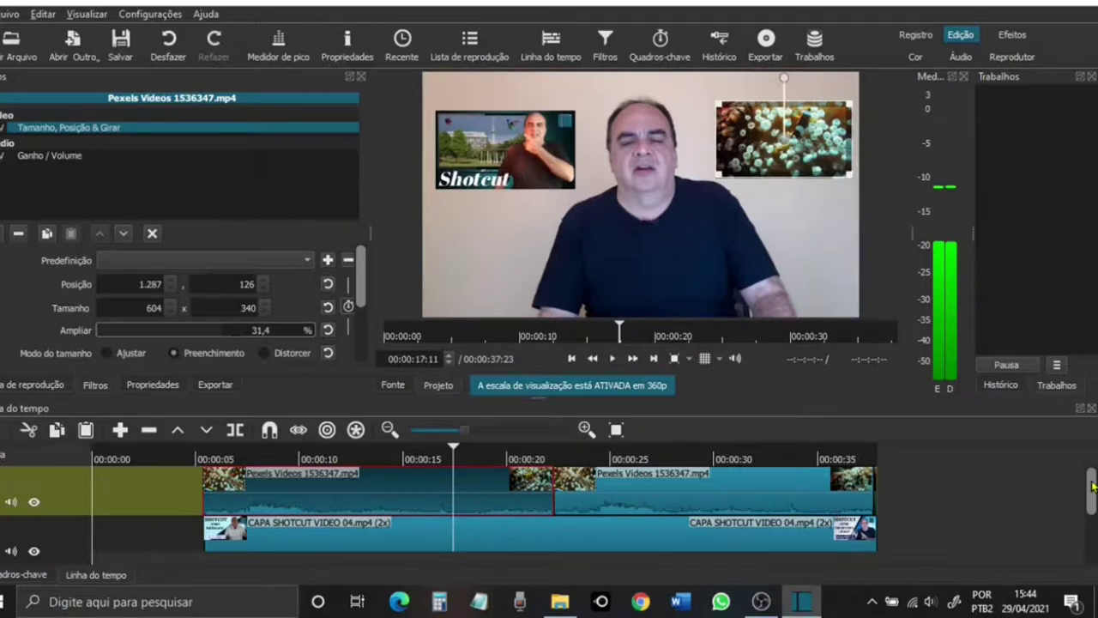
scroll(1092, 485, down, 2)
scroll(1092, 486, up, 2)
scroll(1092, 485, down, 2)
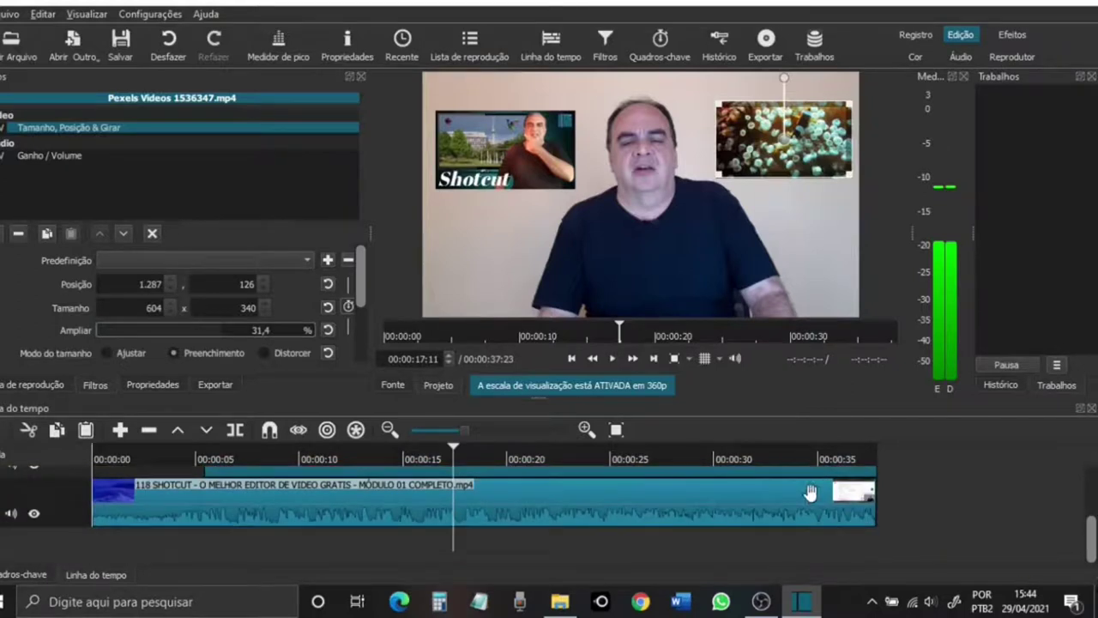
scroll(1093, 537, up, 2)
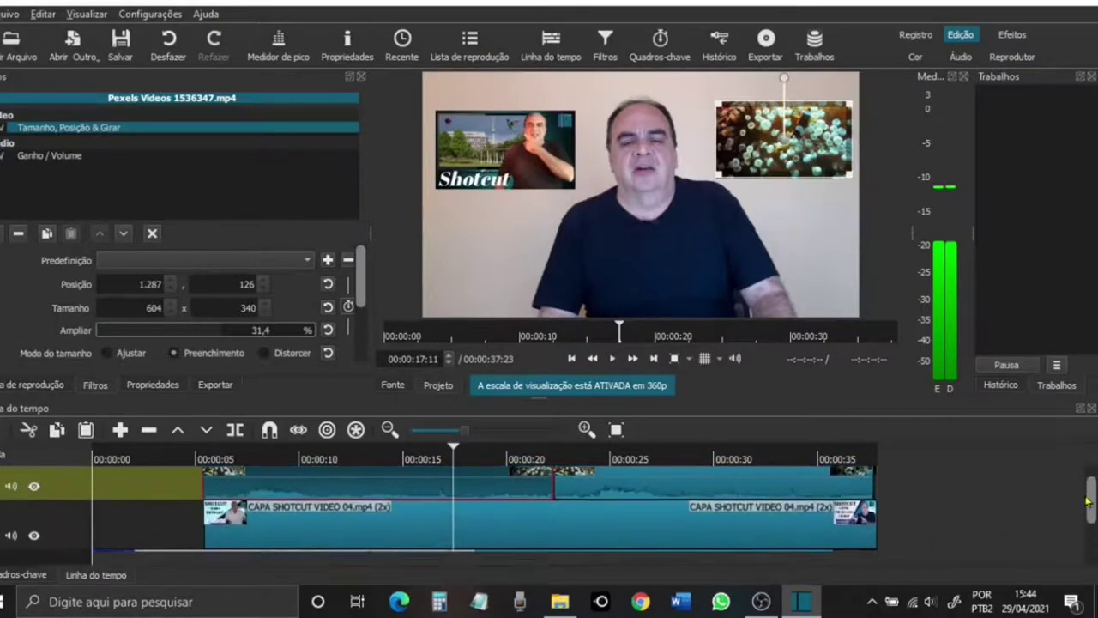
click(315, 527)
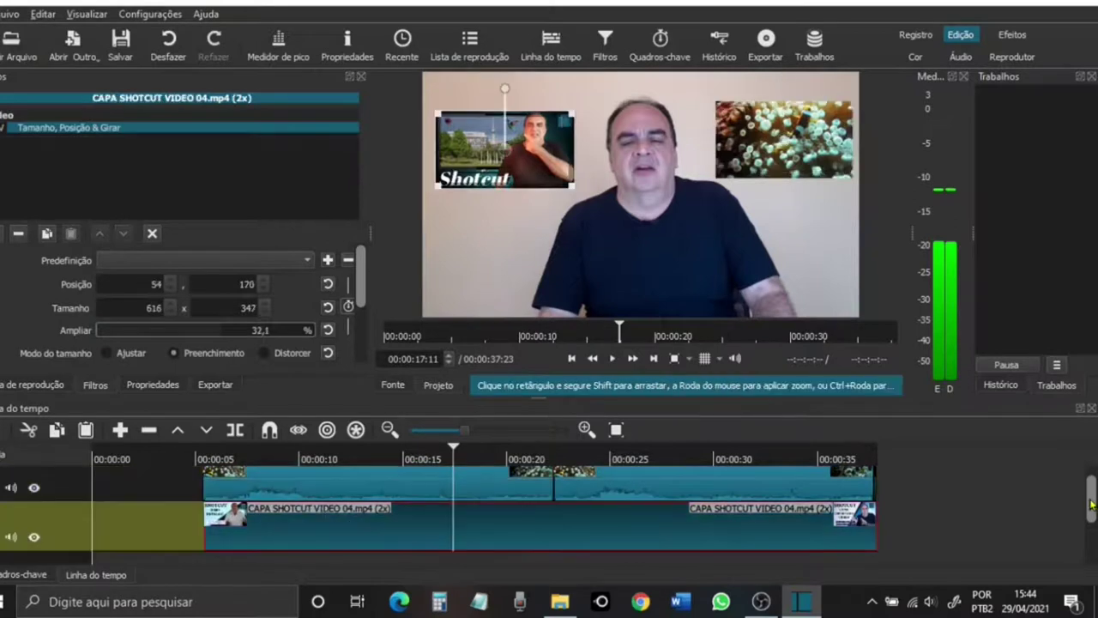
Step: Add a new audio track below the main video track
scroll(1092, 504, down, 2)
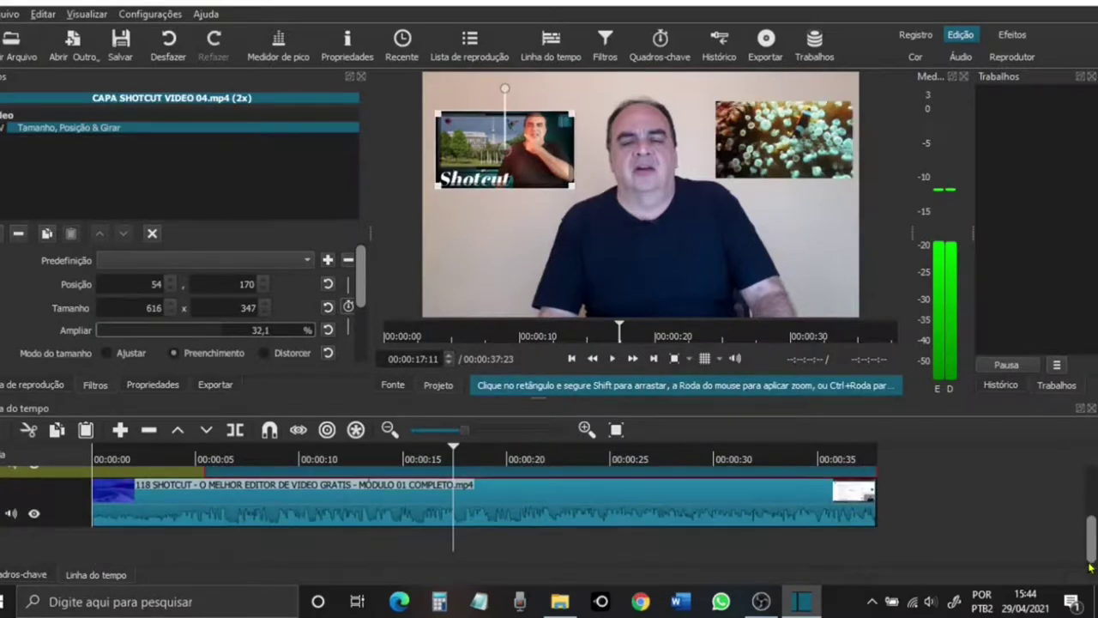
right_click(61, 527)
mouse_move(93, 450)
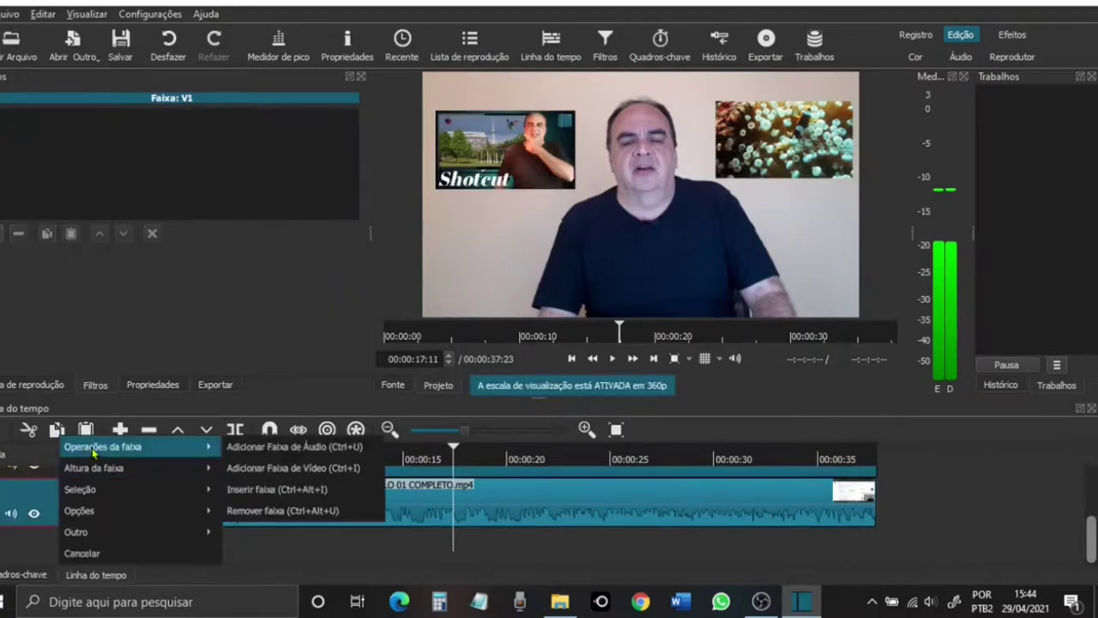
click(248, 453)
Step: Open the 000 trilha Cover MP3 from the Videos subfolder, add it to the playlist and place it at the start of the audio track
click(12, 43)
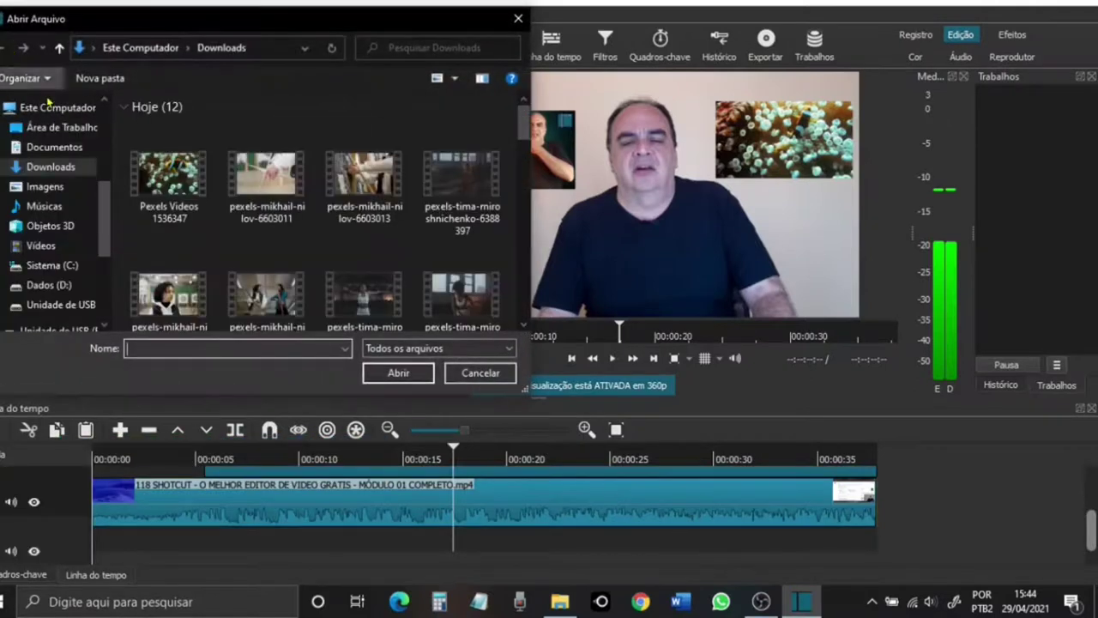
click(40, 245)
double_click(351, 249)
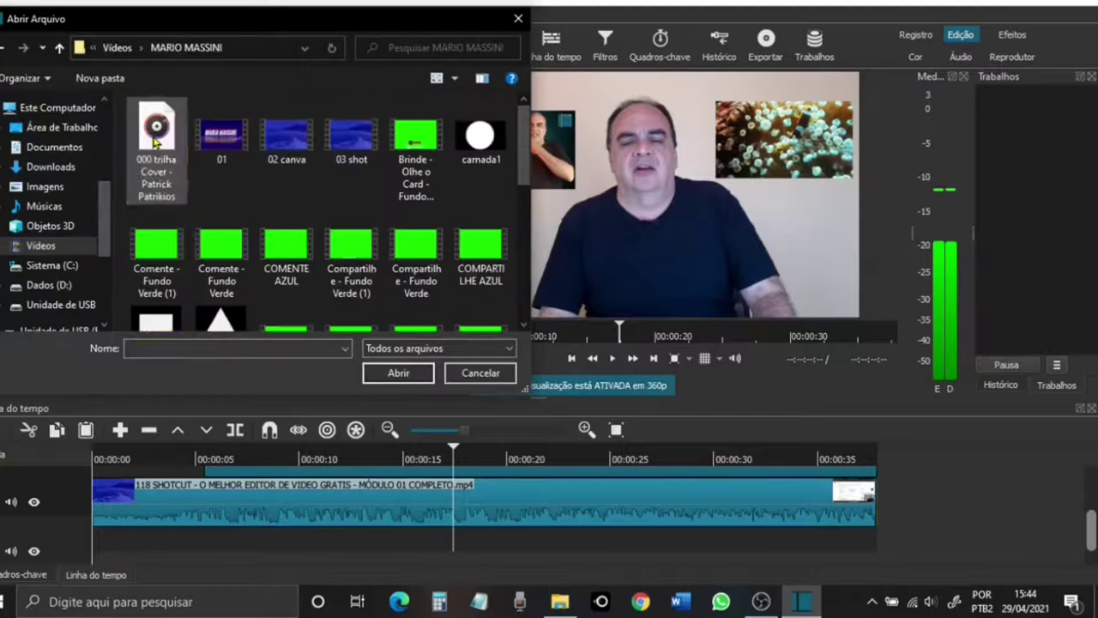
double_click(154, 137)
click(31, 384)
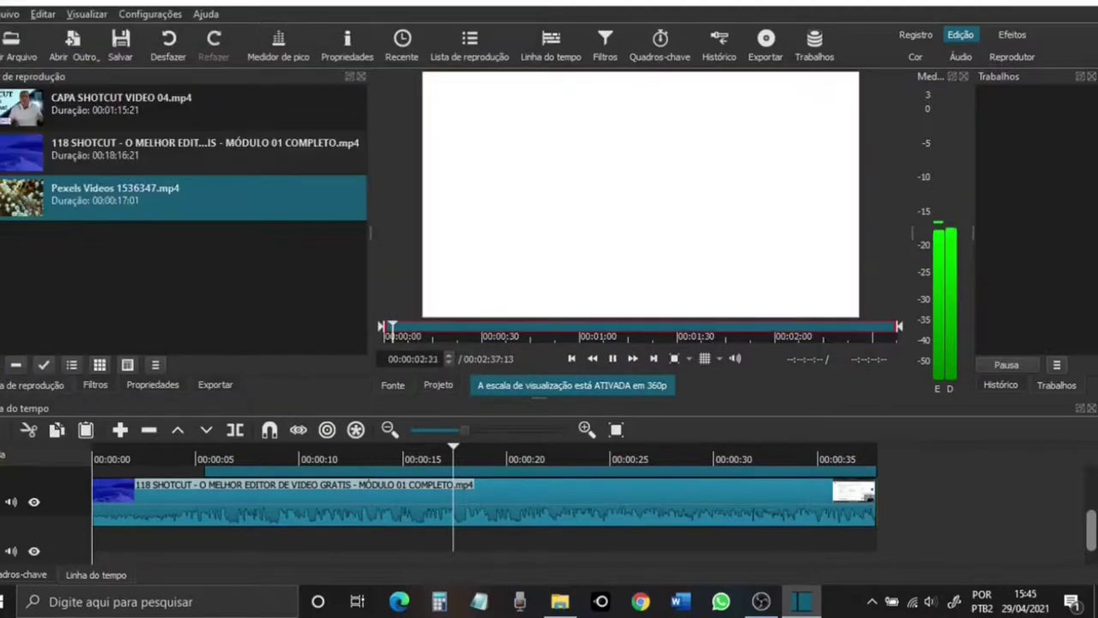
key(a)
drag(190, 240, 133, 532)
Step: Split the music track at the end of the main video and delete the excess part
click(874, 536)
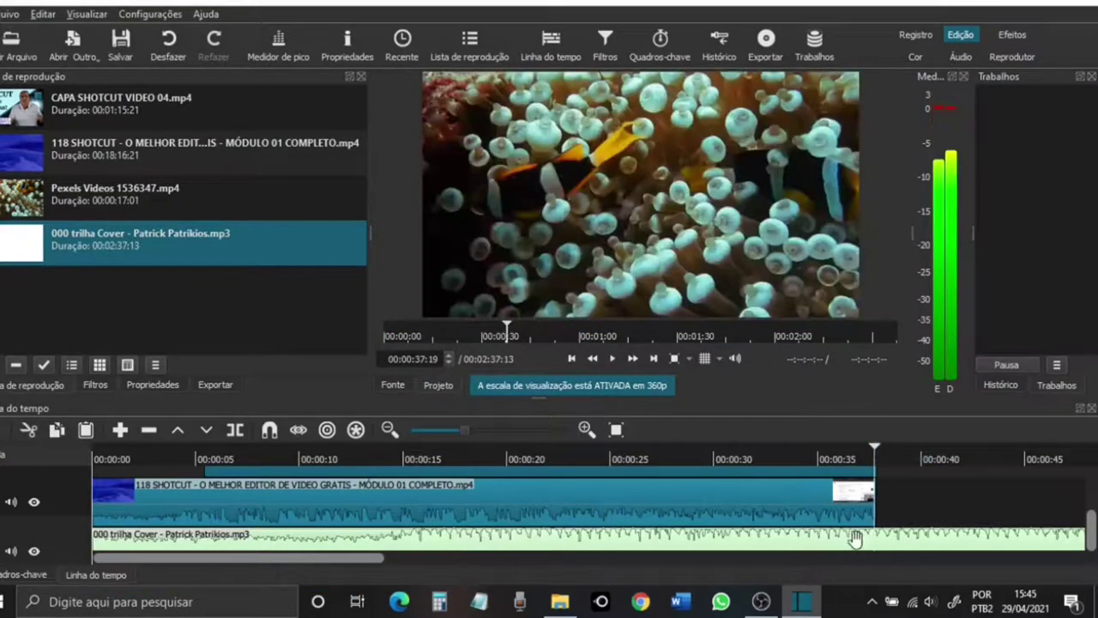
key(s)
key(Delete)
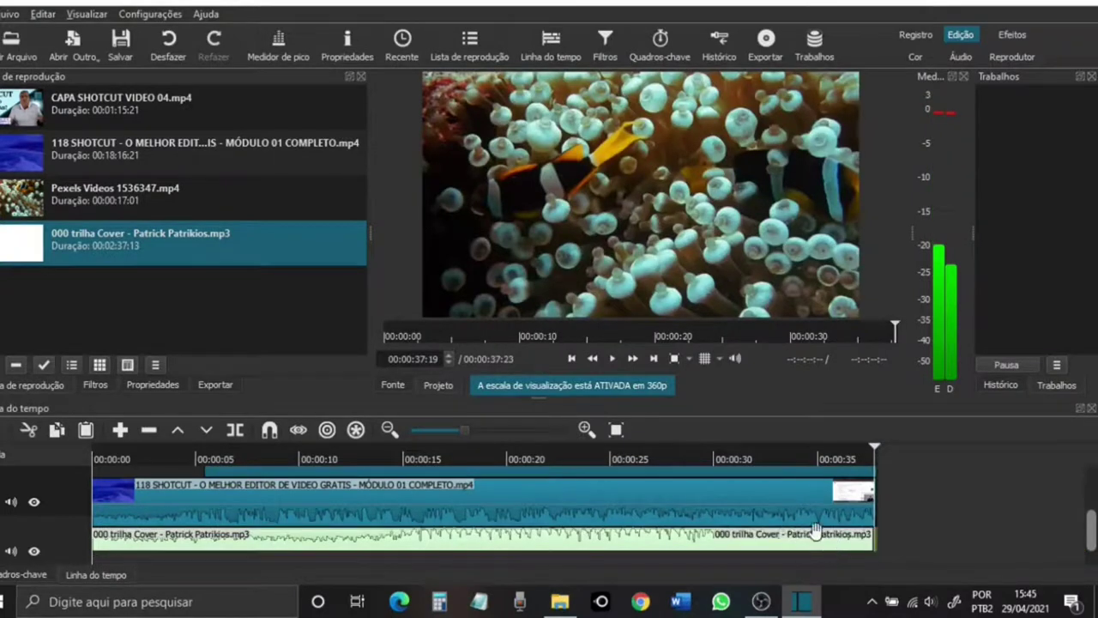
Step: Add a Gain/Volume filter to the music clip and lower its level to -18.6 dB
click(823, 539)
click(604, 43)
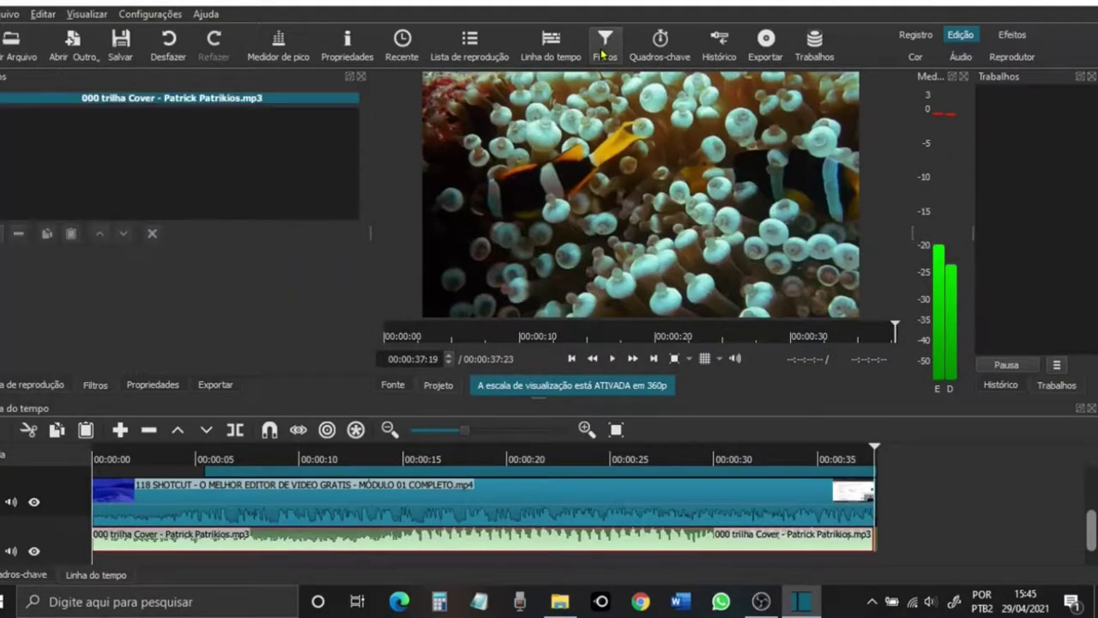
click(3, 233)
click(122, 292)
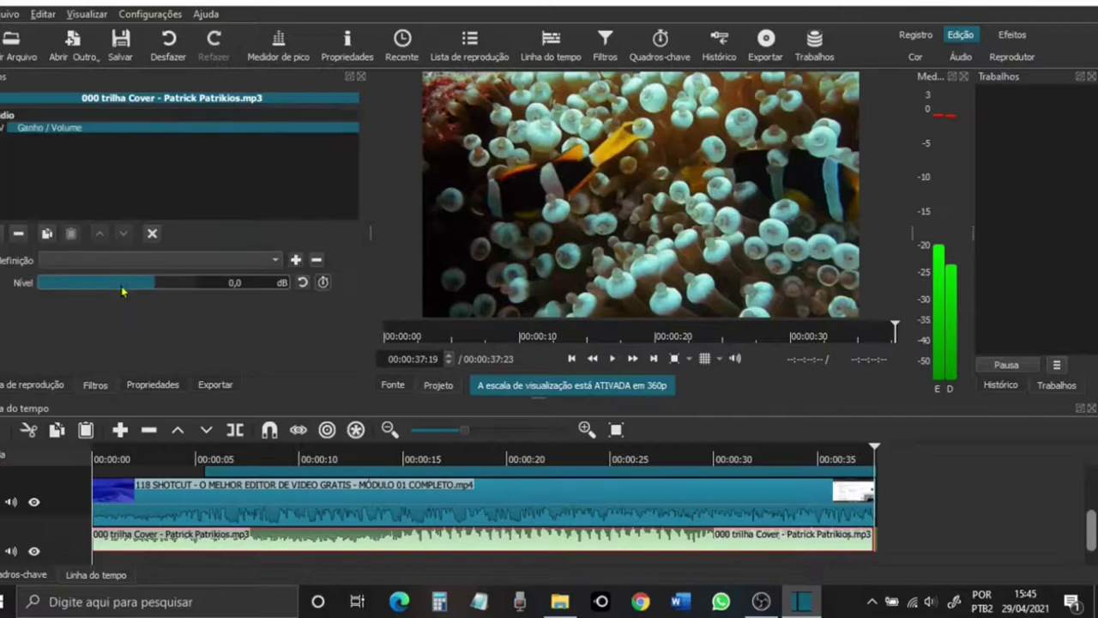
drag(148, 298, 127, 293)
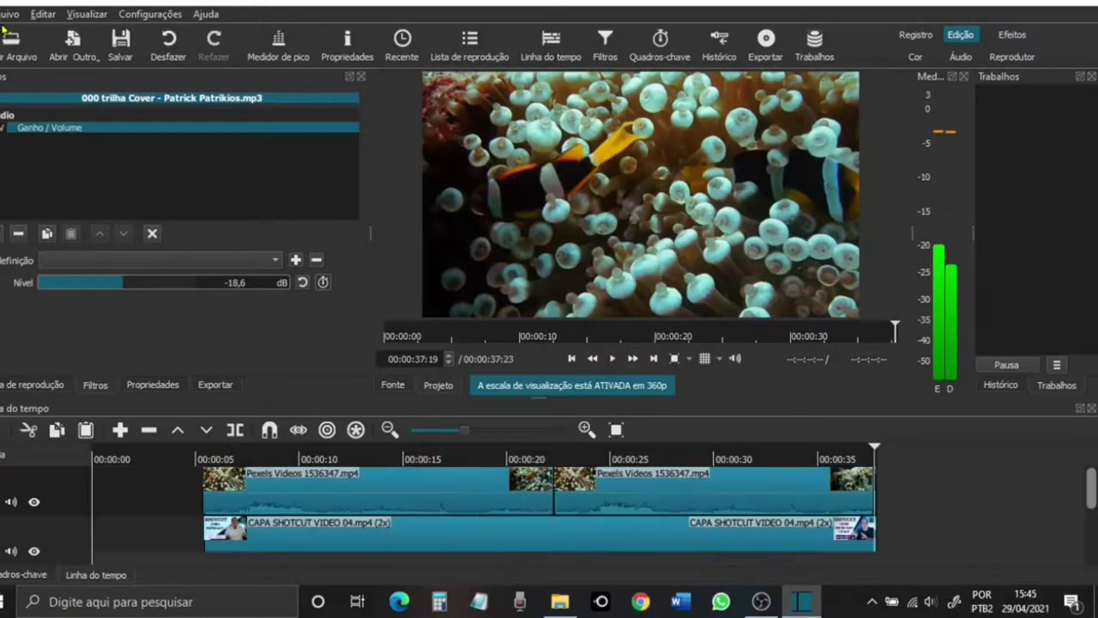
Step: Choose the H.264 High Profile preset for the timeline and start exporting it to an MP4 file
click(6, 14)
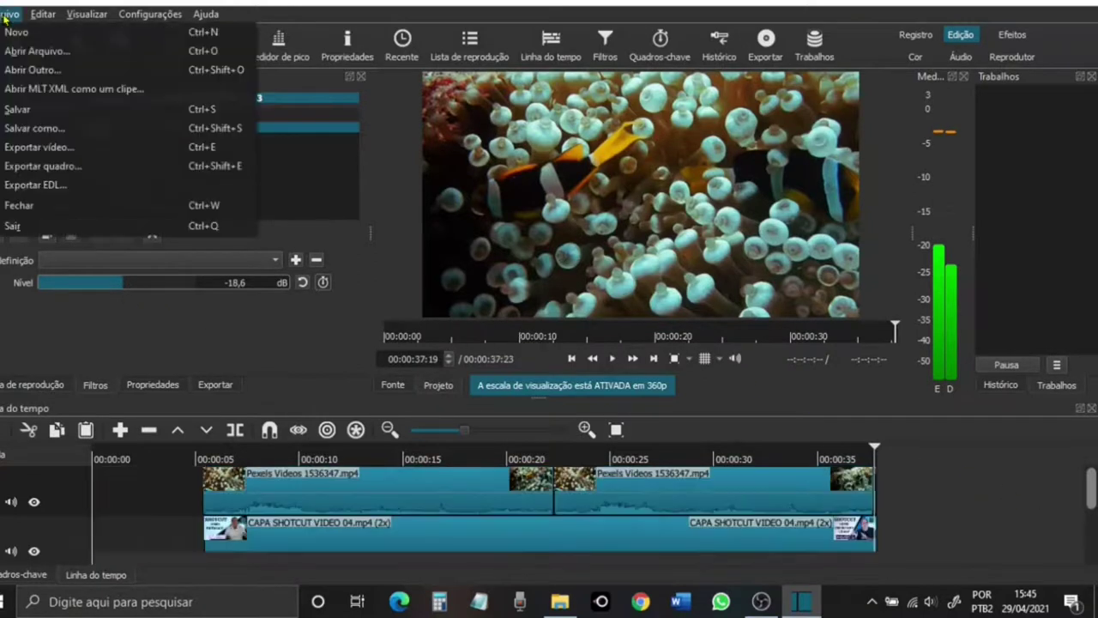
click(41, 146)
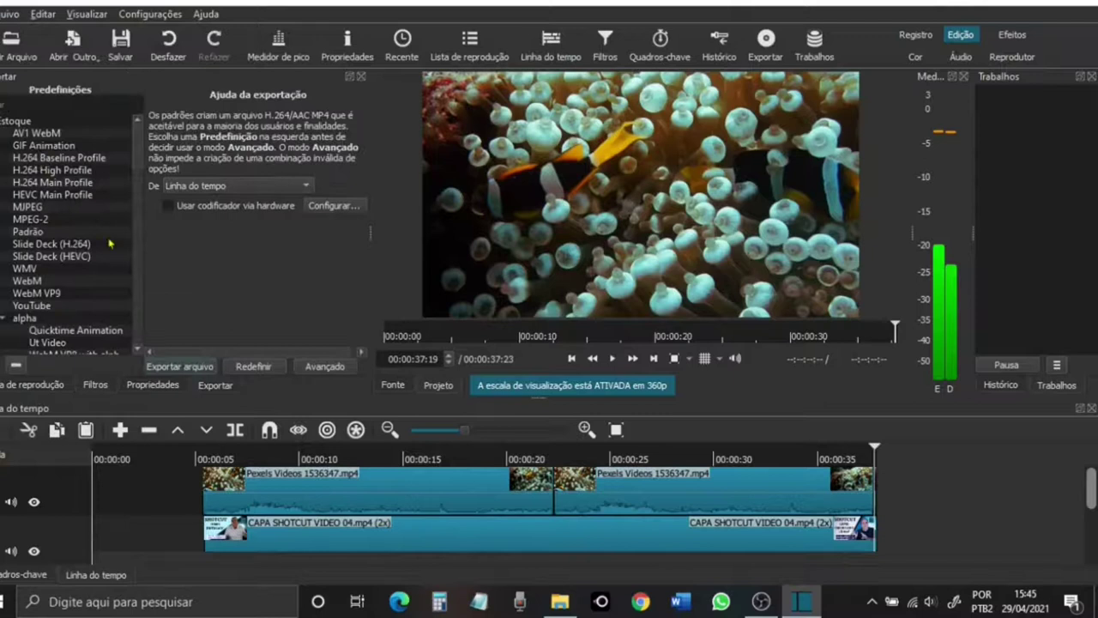
click(86, 184)
click(66, 181)
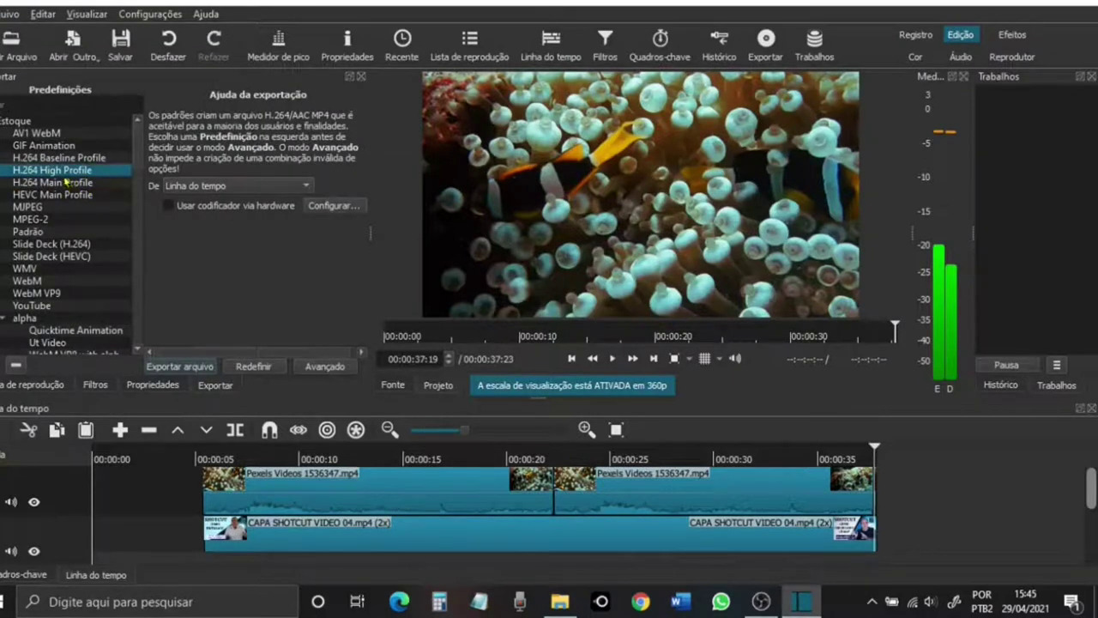
click(198, 373)
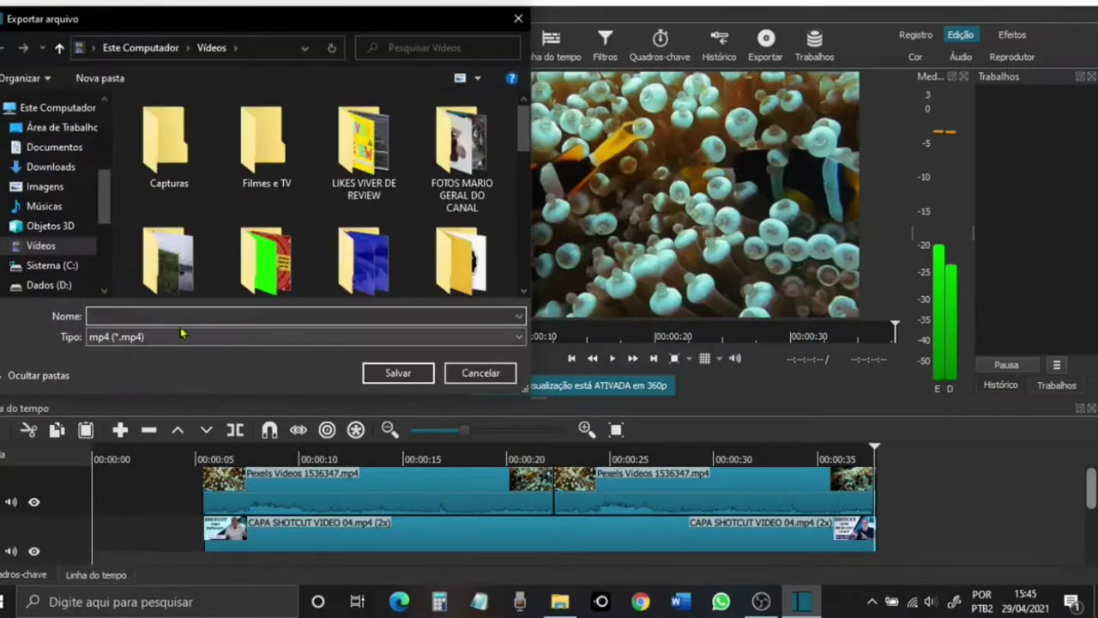
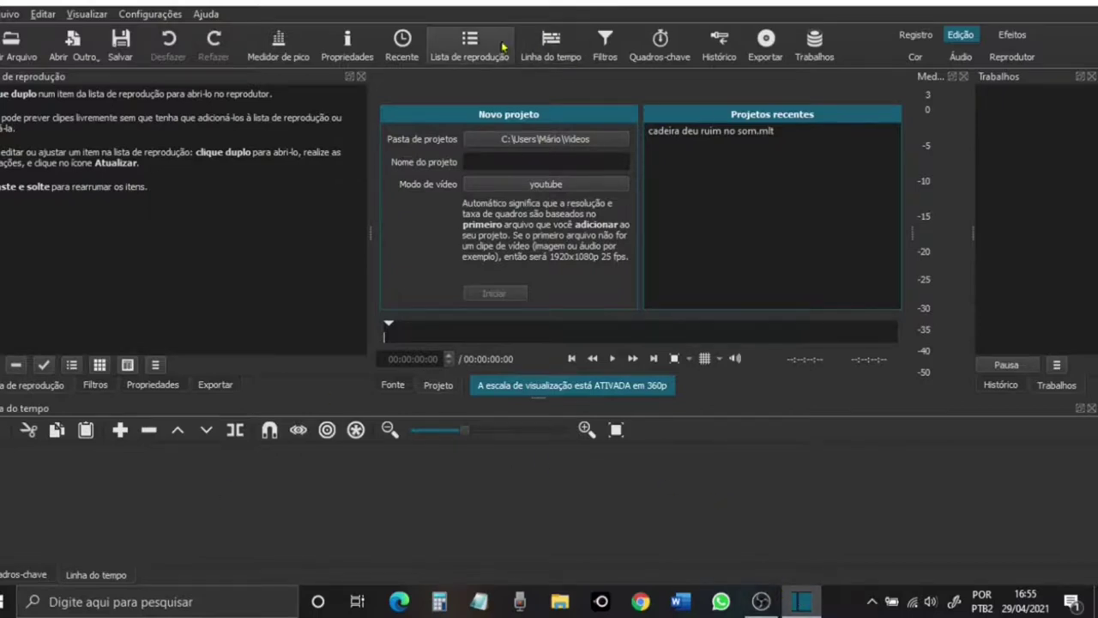
Step: Open the wide Psicologia das Cores image, the six Design sem nome colour images and the 97 WHATSAPP VOLTOU ATRÁS EM 2021 video from Downloads
click(11, 43)
click(177, 187)
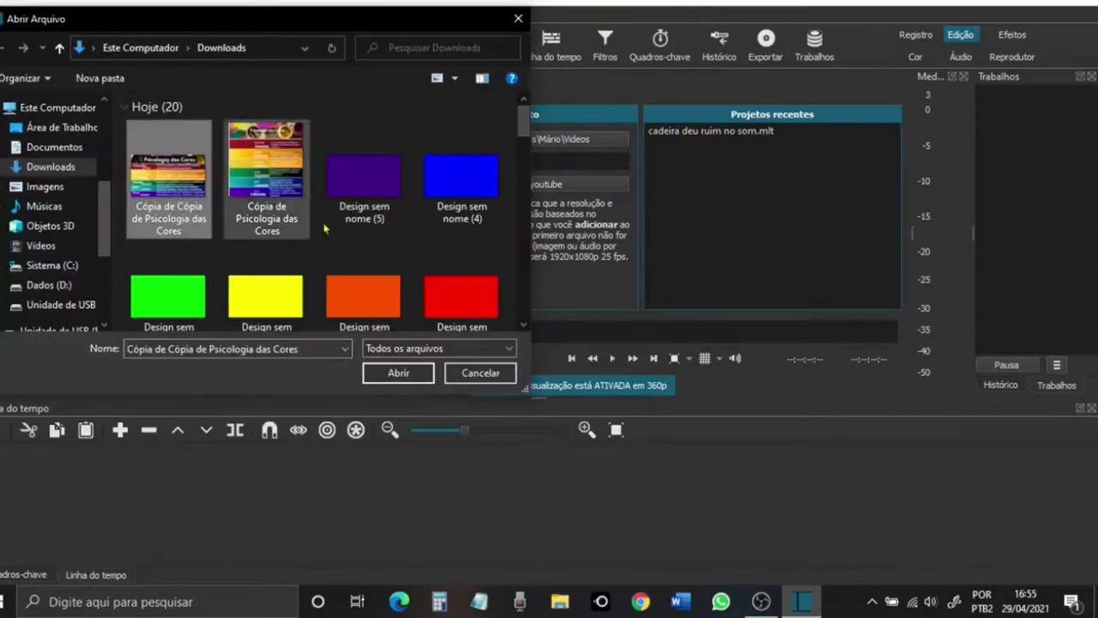
ctrl+click(362, 195)
ctrl+click(460, 180)
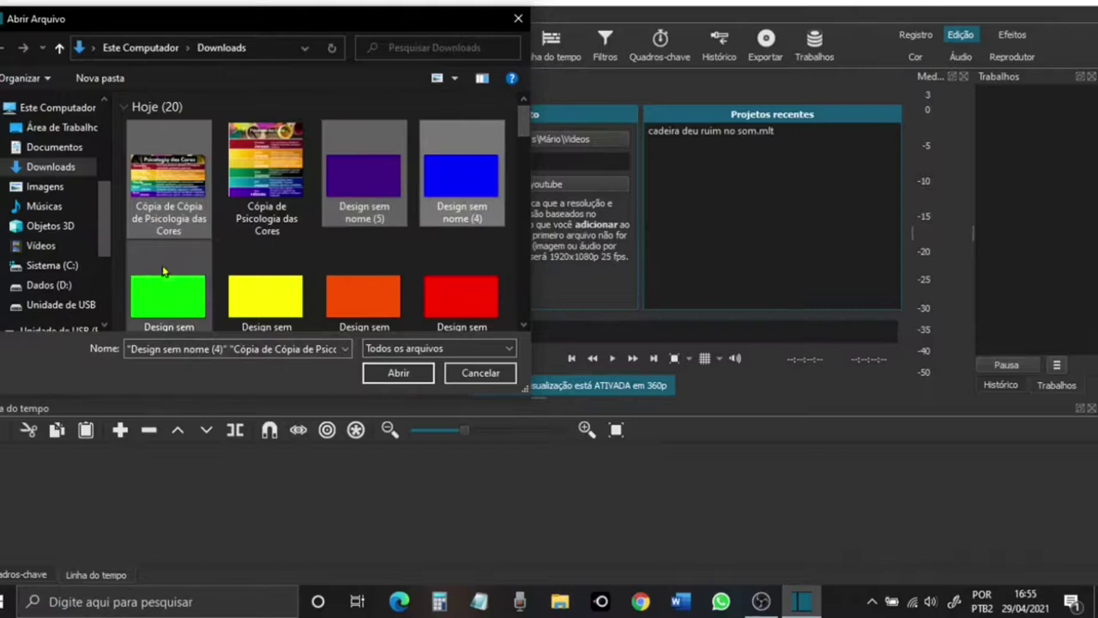
ctrl+click(157, 295)
ctrl+click(246, 290)
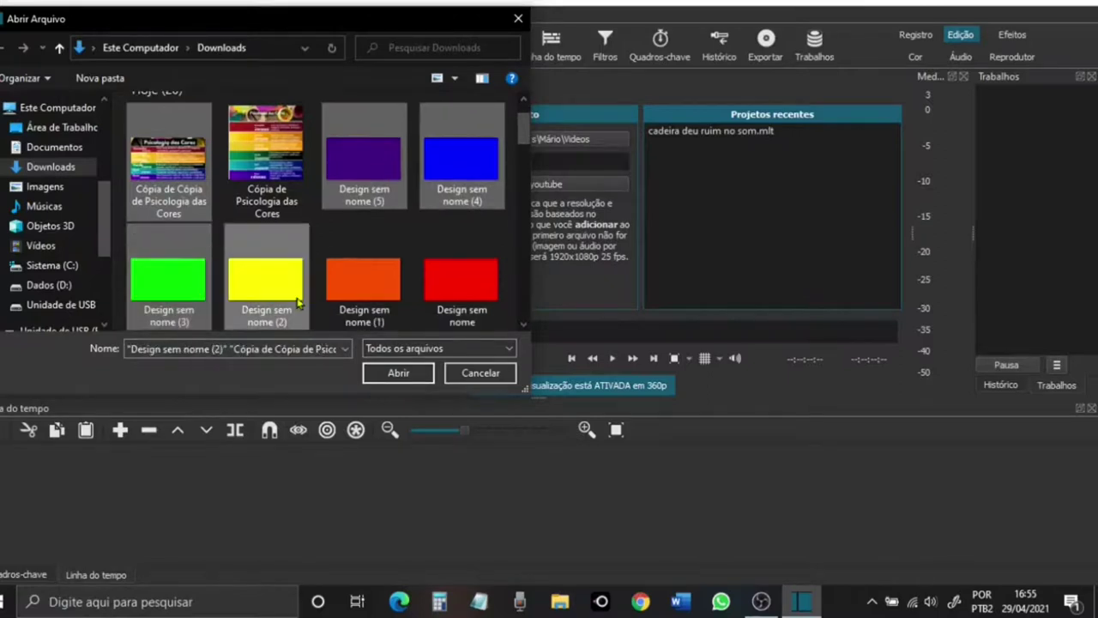
ctrl+click(362, 307)
ctrl+click(484, 257)
drag(523, 128, 539, 298)
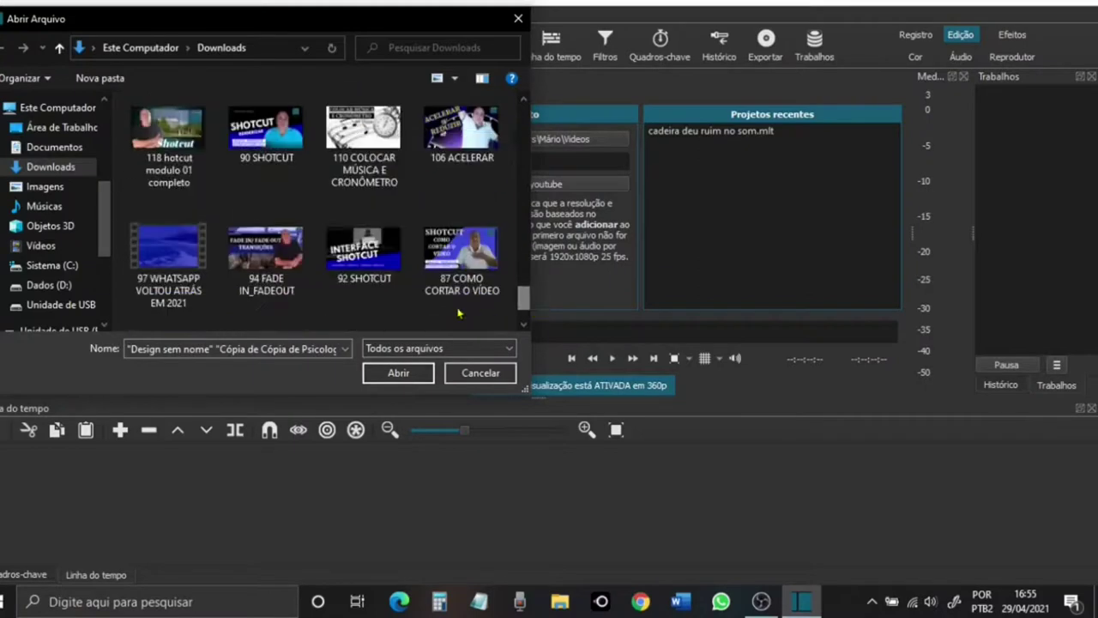
ctrl+click(182, 242)
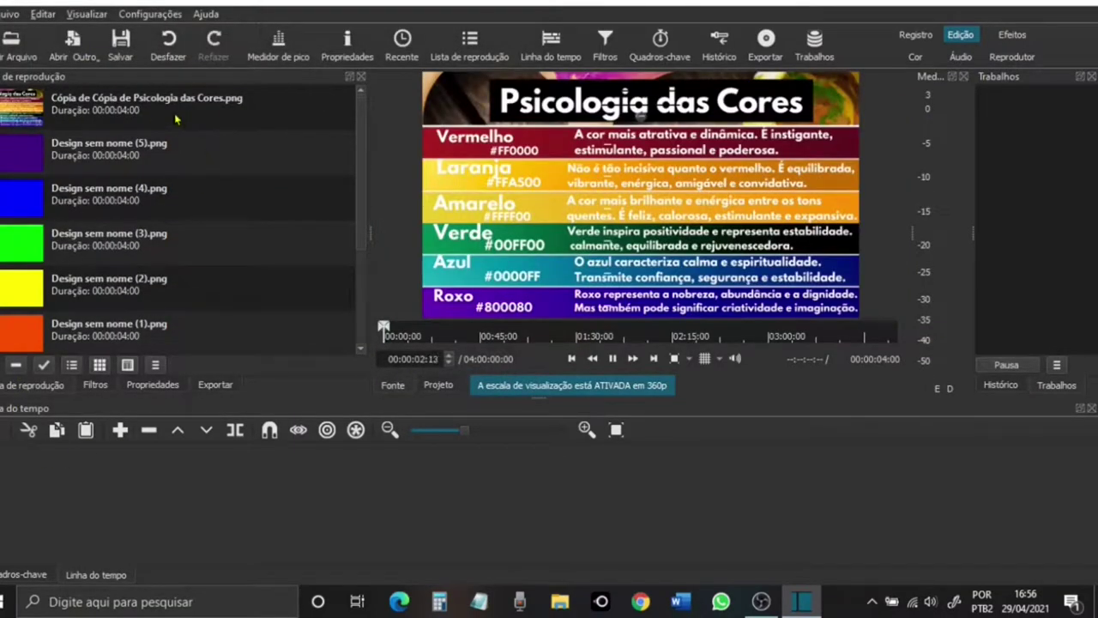
Step: Place the Psicologia das Cores image on the timeline, extended to about 22 seconds, and append the 97 WHATSAPP VOLTOU ATRÁS EM 2021 video
drag(174, 115, 556, 490)
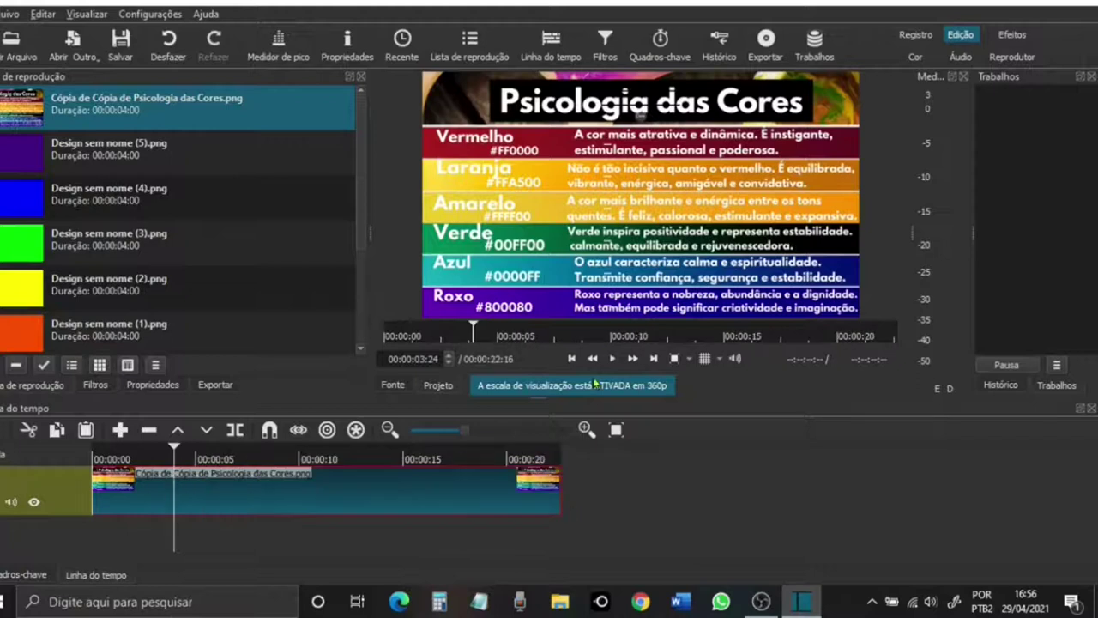
scroll(367, 177, down, 3)
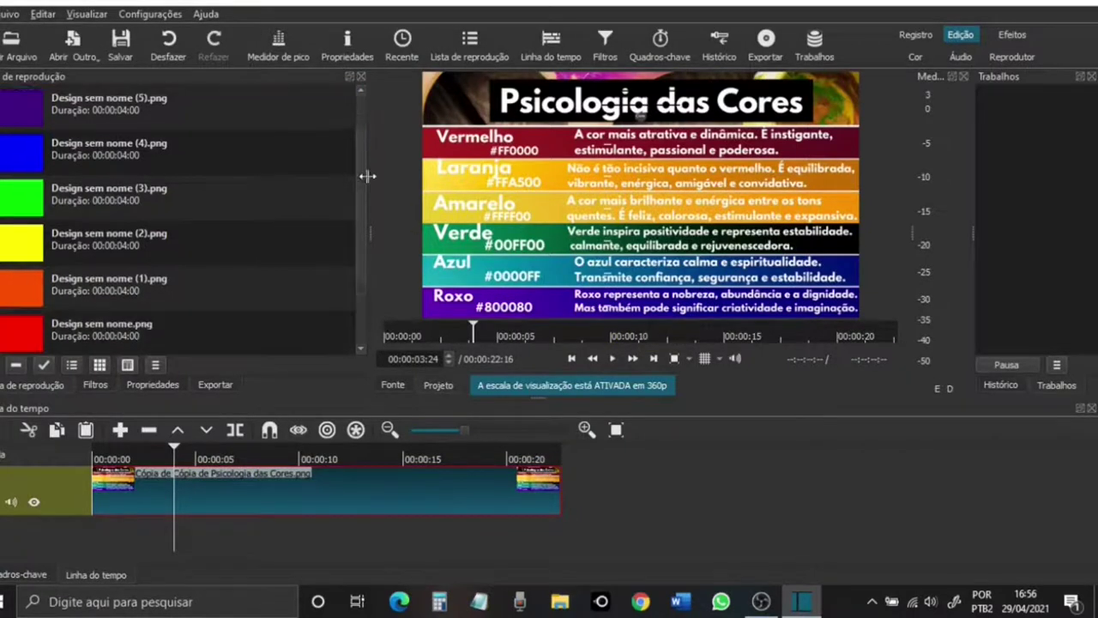
drag(171, 284, 564, 495)
Step: Scrub the WhatsApp video between about 1:30 and 1:40 to find where the speaker shot changes to the slides
click(731, 463)
click(840, 463)
drag(250, 557, 279, 558)
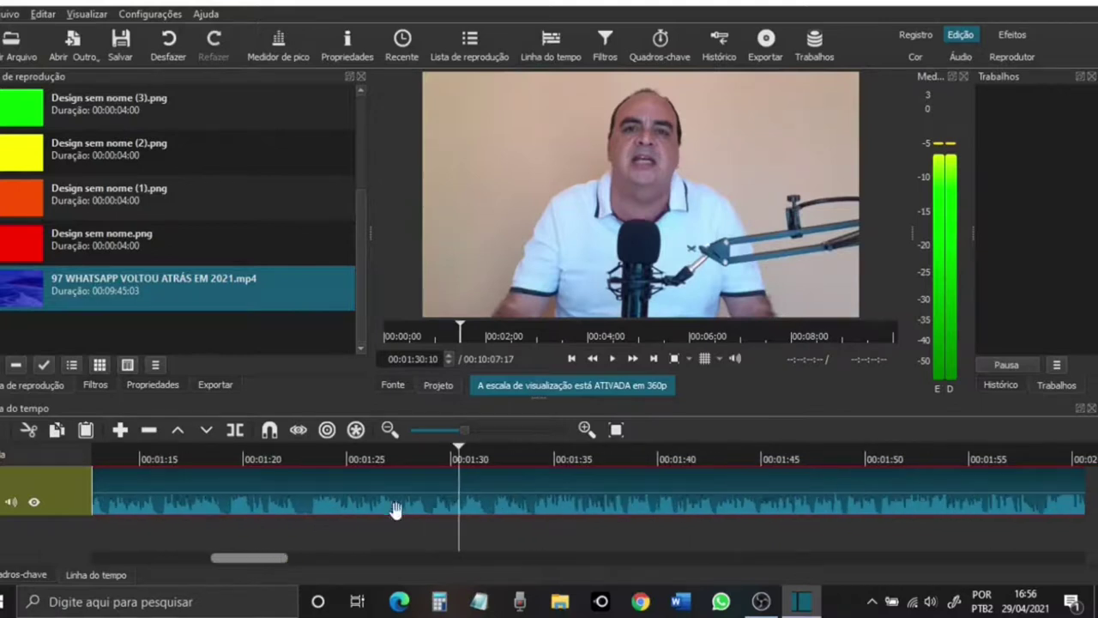
click(647, 459)
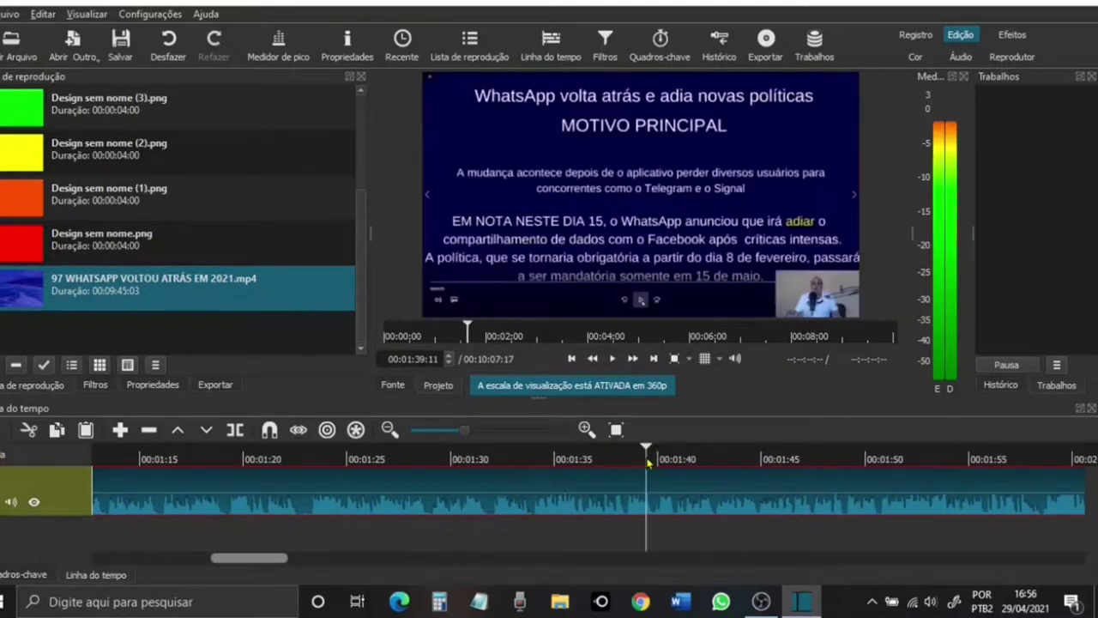
click(546, 459)
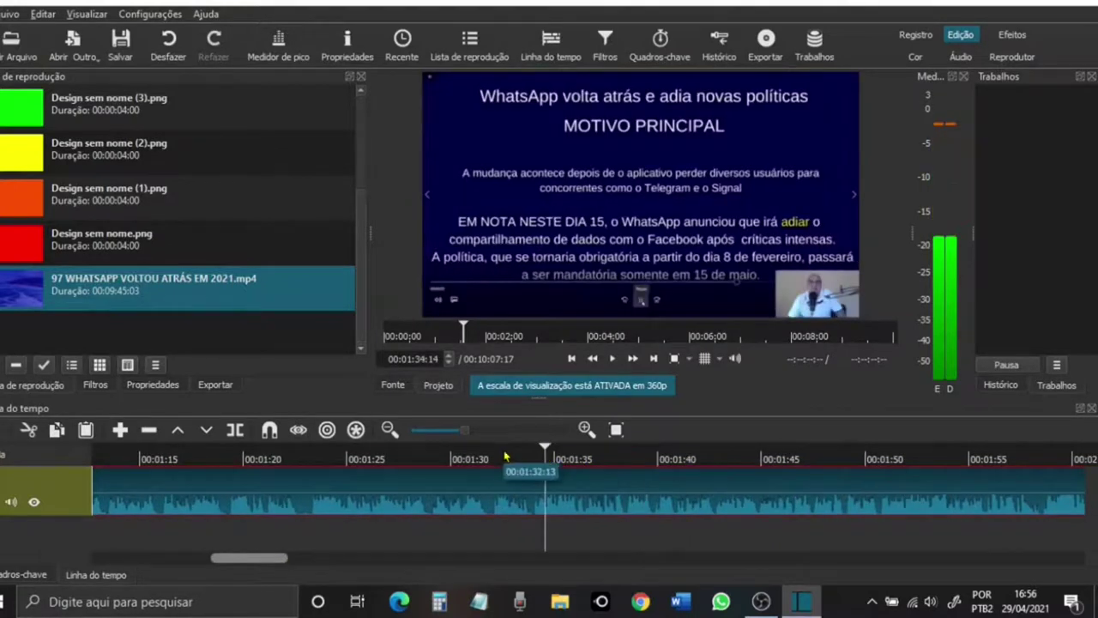
click(506, 458)
click(487, 459)
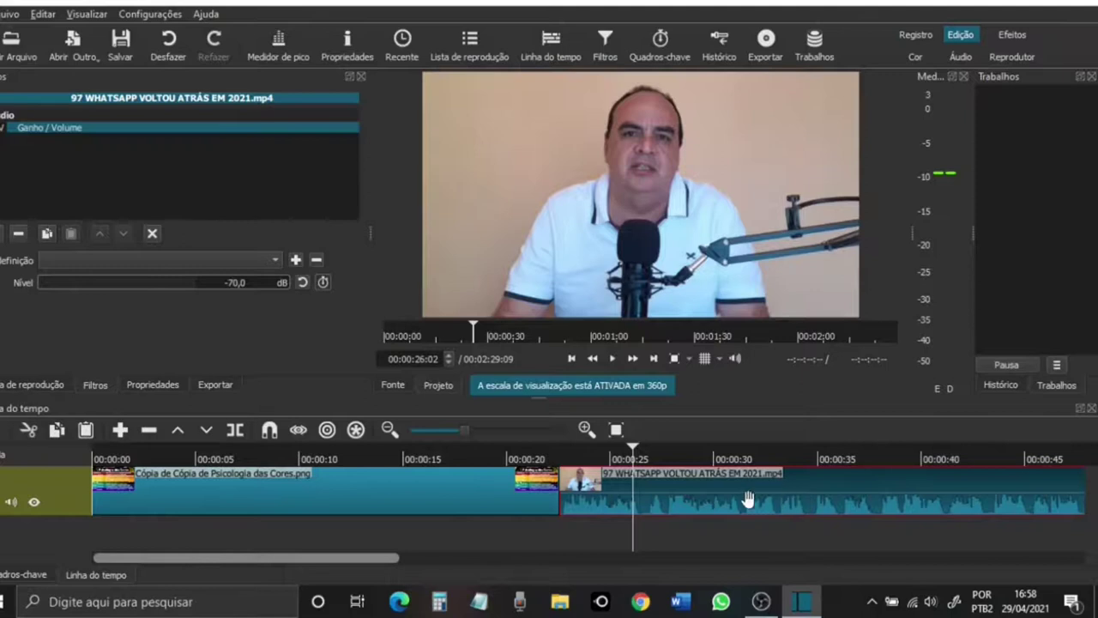
Step: Add a new video track above the track holding the image and the WhatsApp video
right_click(72, 500)
mouse_move(120, 448)
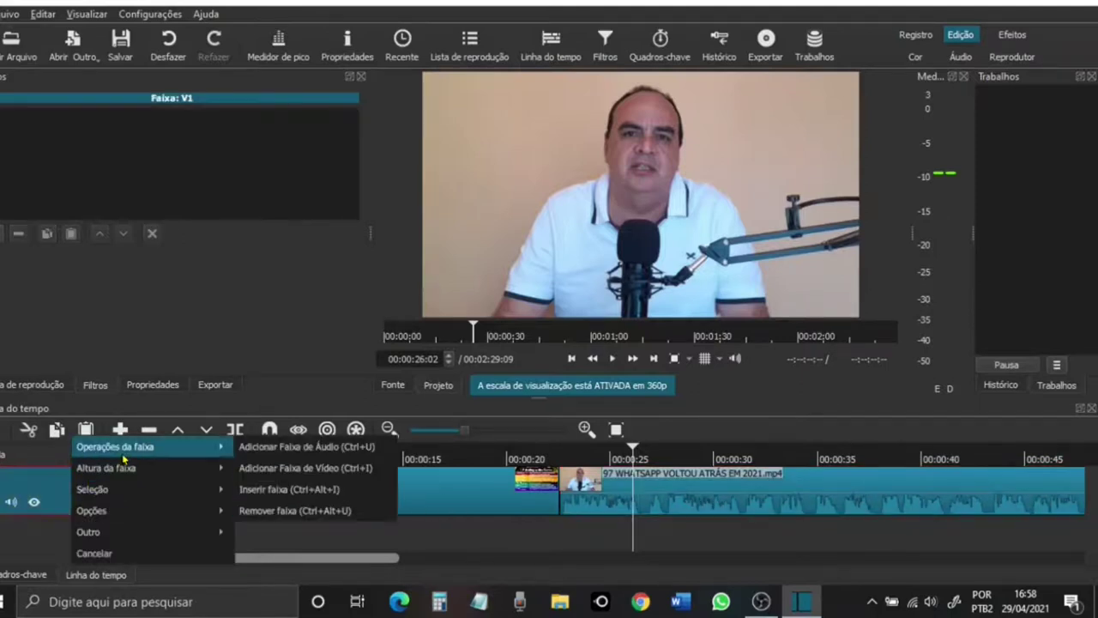
click(270, 469)
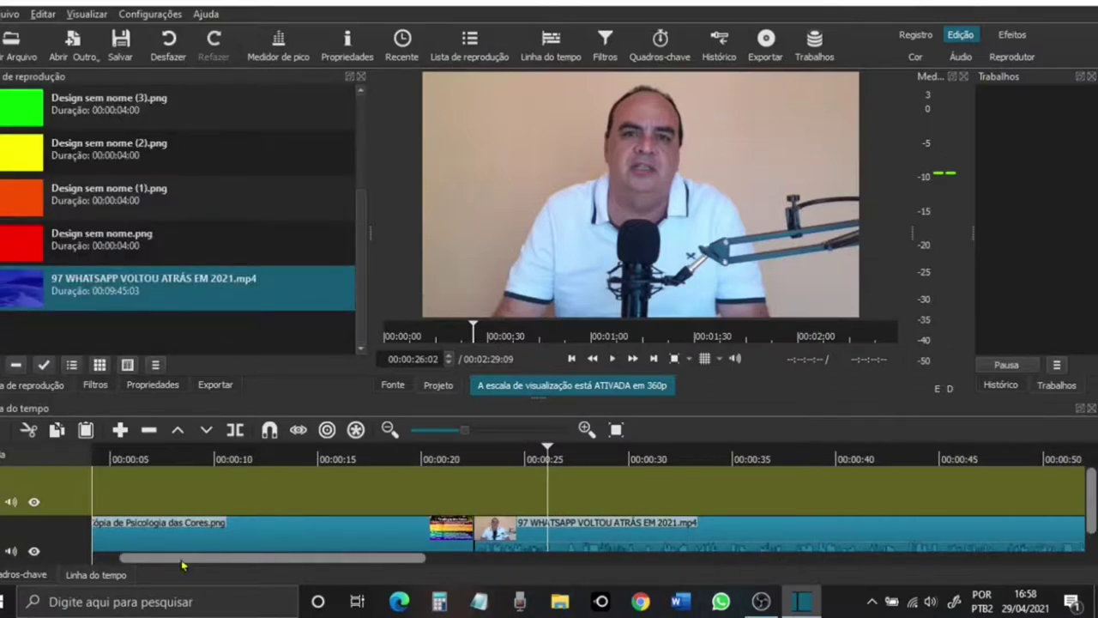
Step: Place the red image above the start of the video, stretched to about 0:35, followed by the orange image up to about 0:45
drag(90, 253, 477, 478)
drag(559, 495, 732, 515)
drag(19, 196, 937, 494)
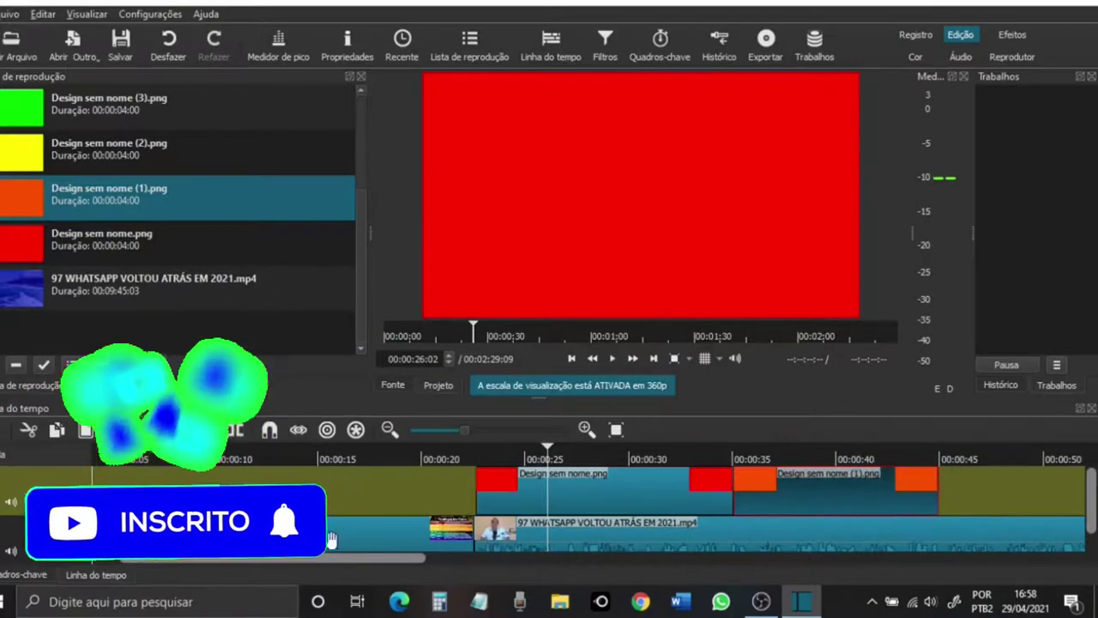
Step: Continue the upper track with the yellow, green, blue and purple images back to back, ending at about 1:26
drag(343, 557, 476, 571)
drag(54, 144, 556, 483)
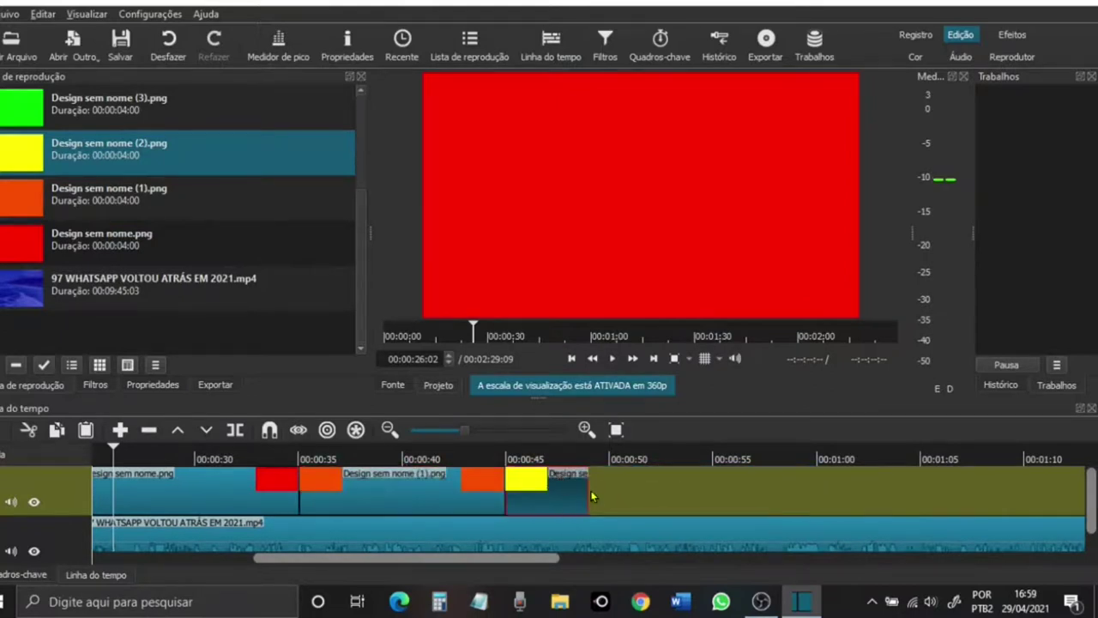
drag(661, 484, 725, 483)
drag(388, 305, 485, 491)
Step: Remove the leftover WhatsApp video piece beyond the purple clip and show the Psicologia das Cores image in the preview
right_click(905, 547)
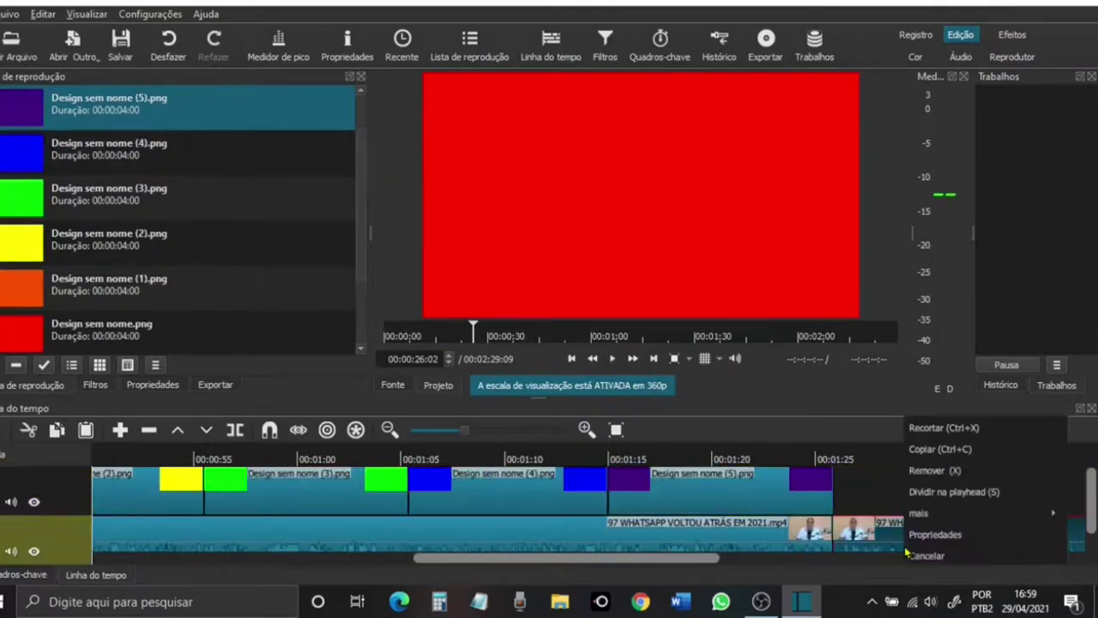
click(969, 468)
drag(884, 562, 353, 536)
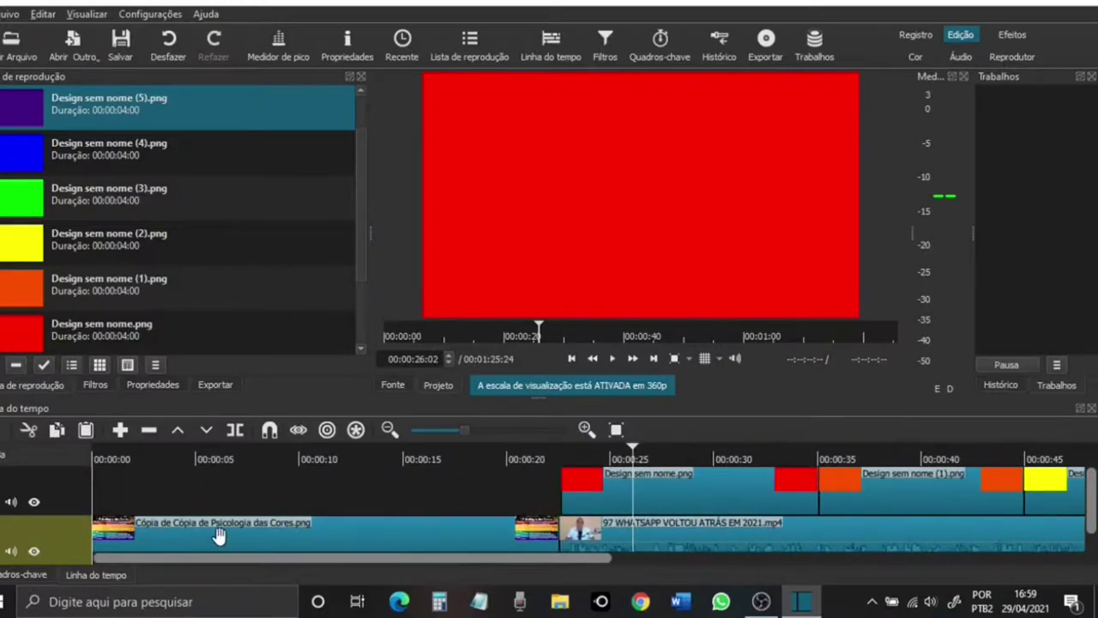
click(226, 500)
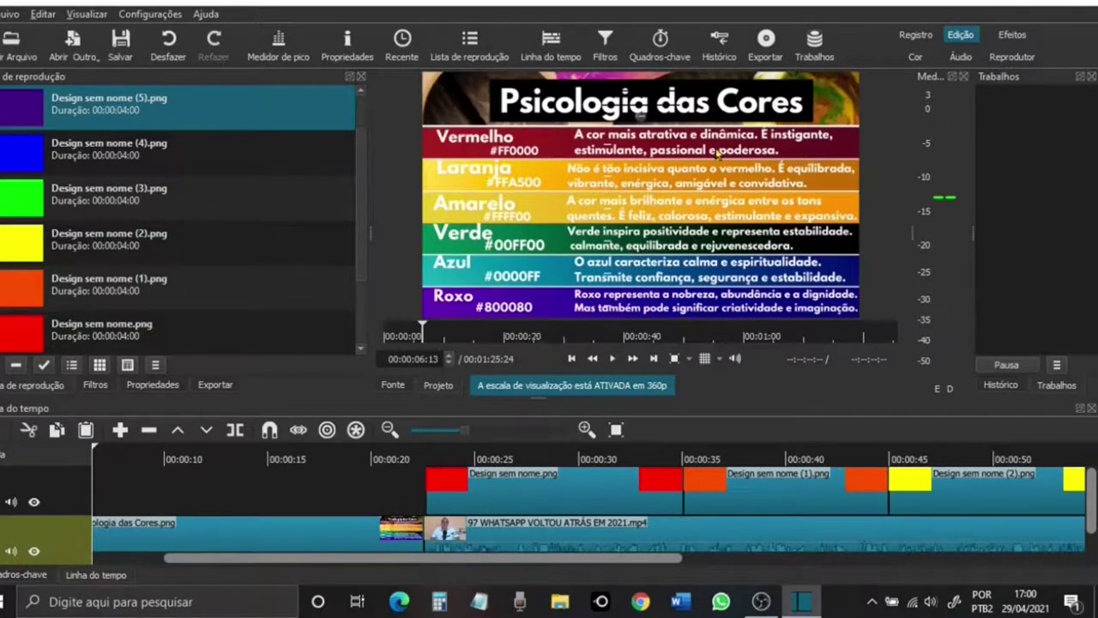
Step: Add an Opacity filter to the red clip above the video and lower its level to 82%
drag(662, 562, 751, 562)
scroll(1091, 485, down, 1)
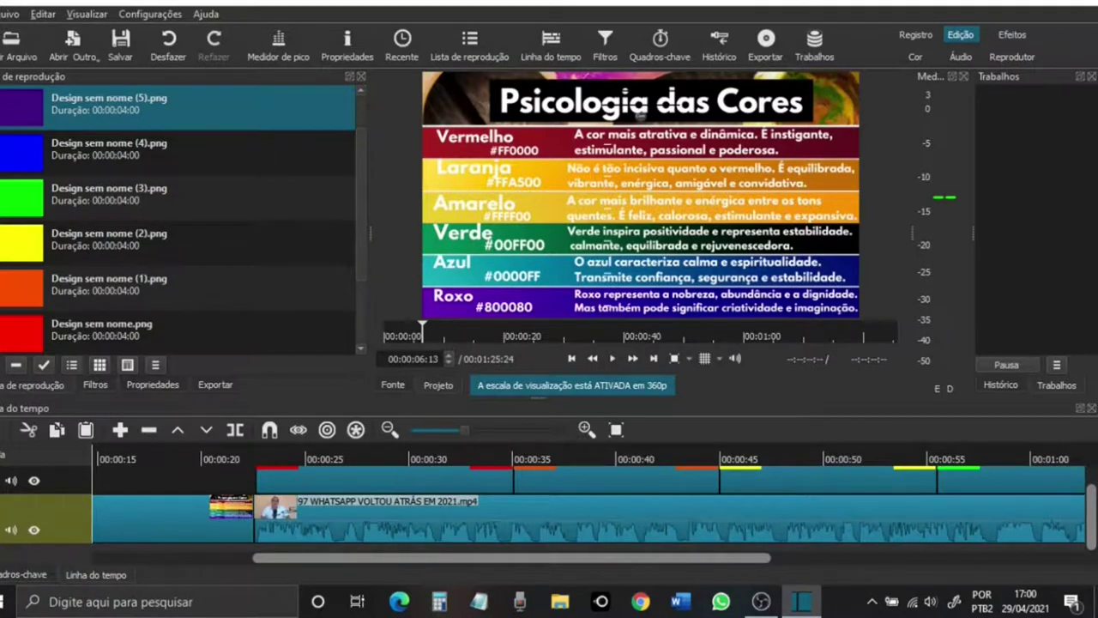
drag(1091, 540, 1092, 518)
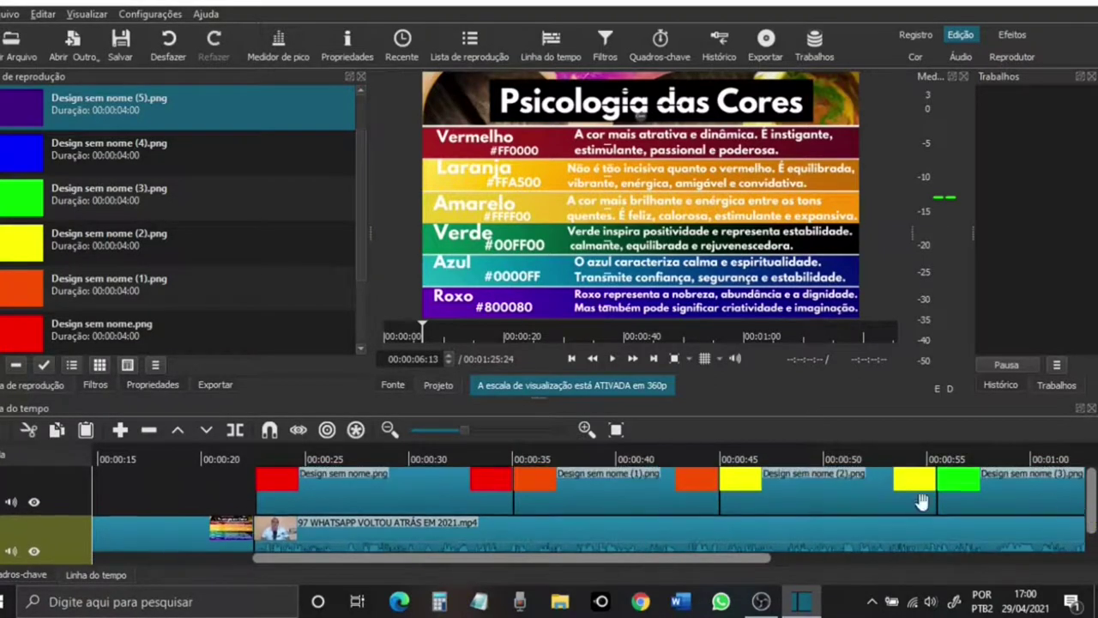
click(287, 490)
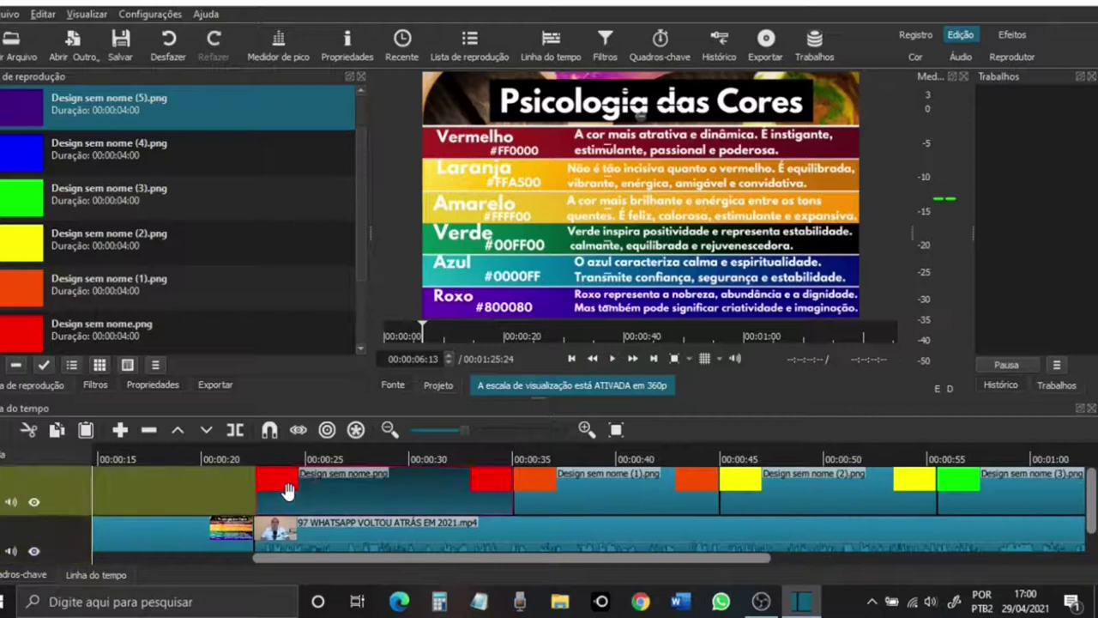
click(378, 460)
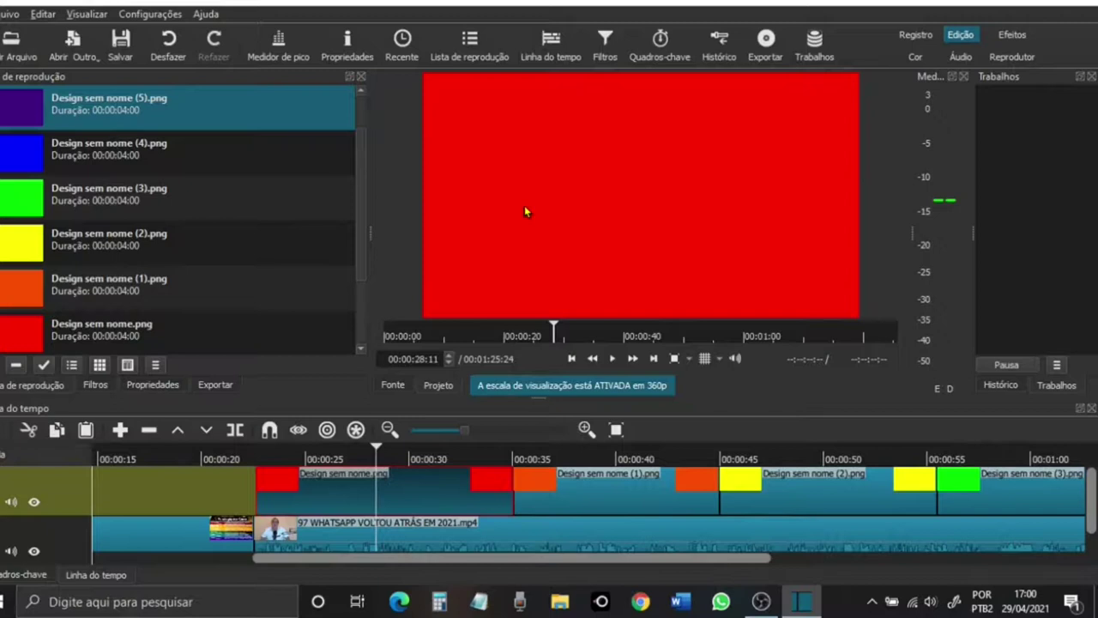
click(603, 45)
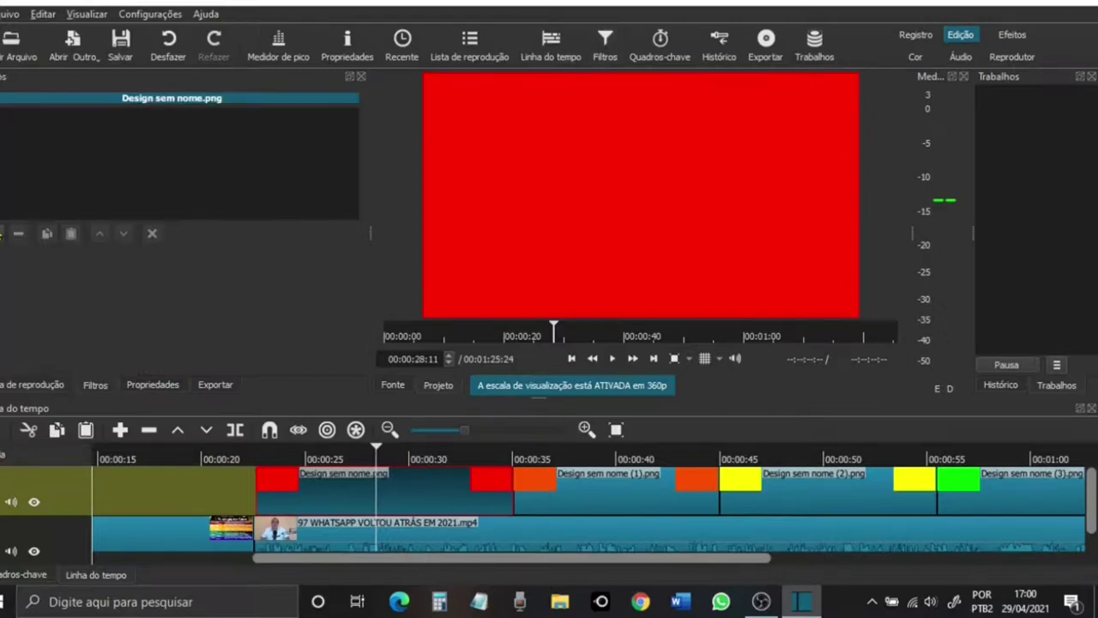
click(2, 232)
key(Escape)
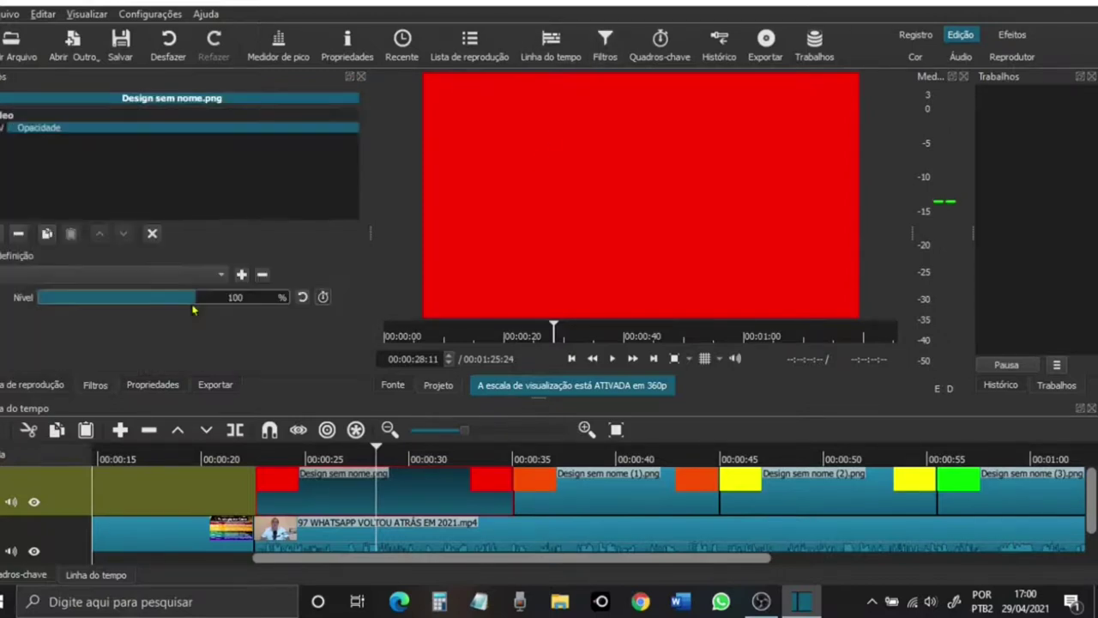
mouse_move(183, 307)
mouse_down()
mouse_move(116, 305)
mouse_move(171, 312)
mouse_up()
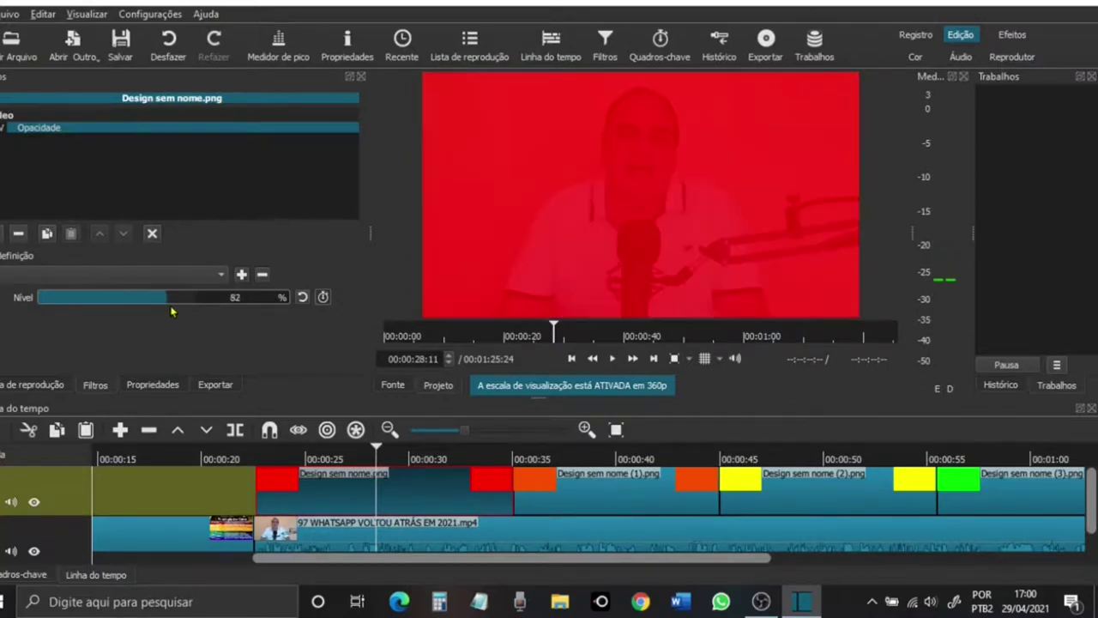
Step: Split the red clip at about 0:28 and lower the second part's opacity to 52%
click(235, 429)
click(415, 478)
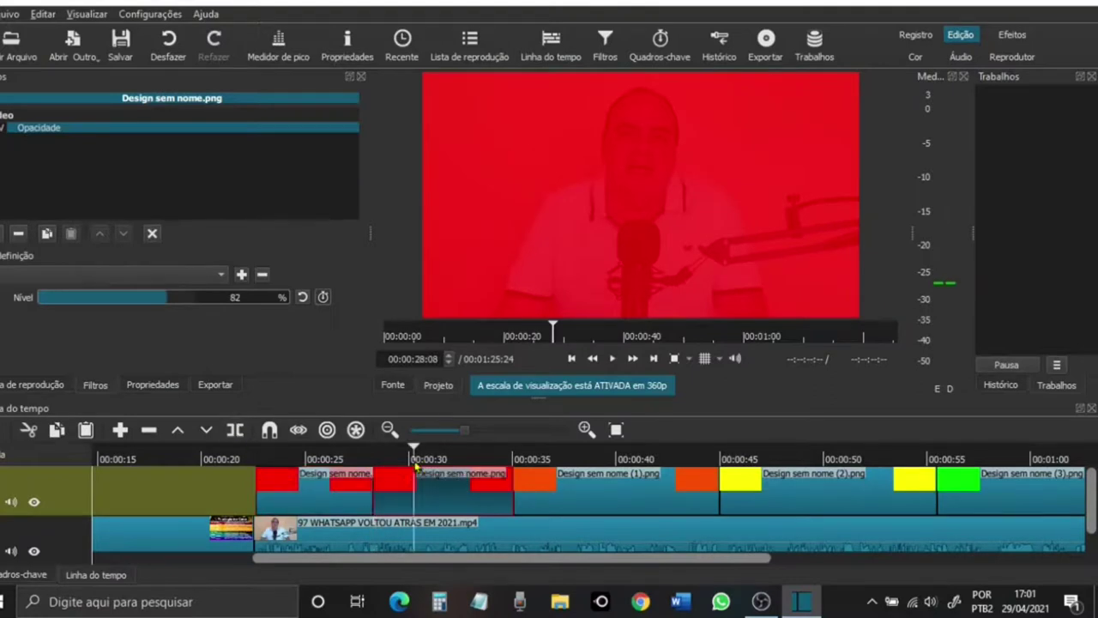
drag(167, 297, 119, 297)
Step: Play the timeline from about 0:22 through the two red clips to check their different opacity levels
click(246, 461)
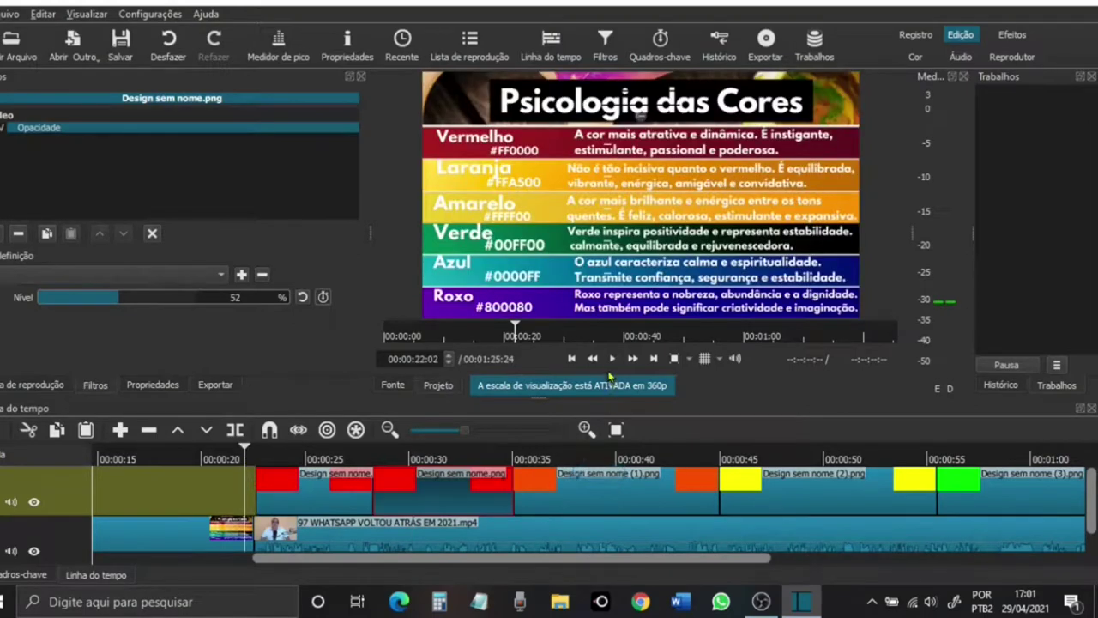
click(612, 363)
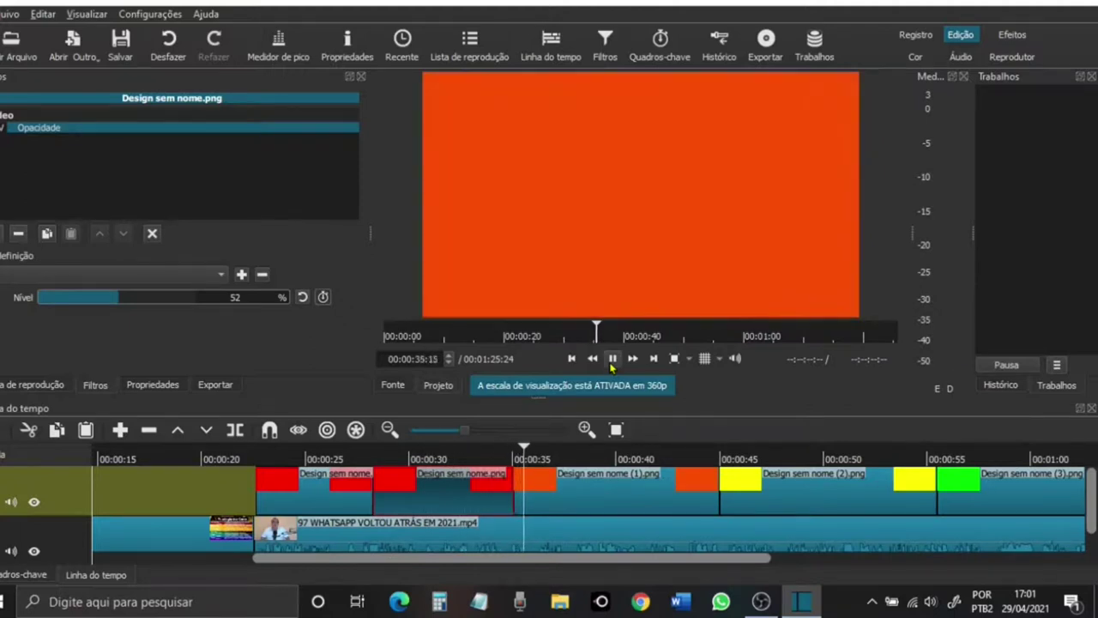
click(612, 363)
Step: Add an Opacity filter to the orange clip and lower its level to 47%
click(644, 480)
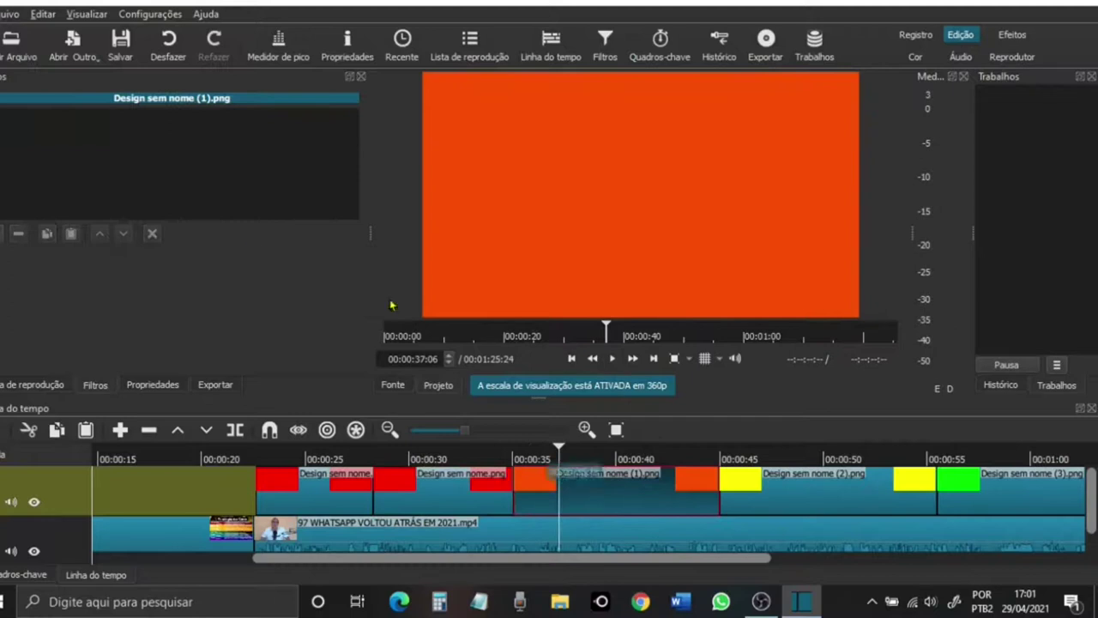
click(2, 233)
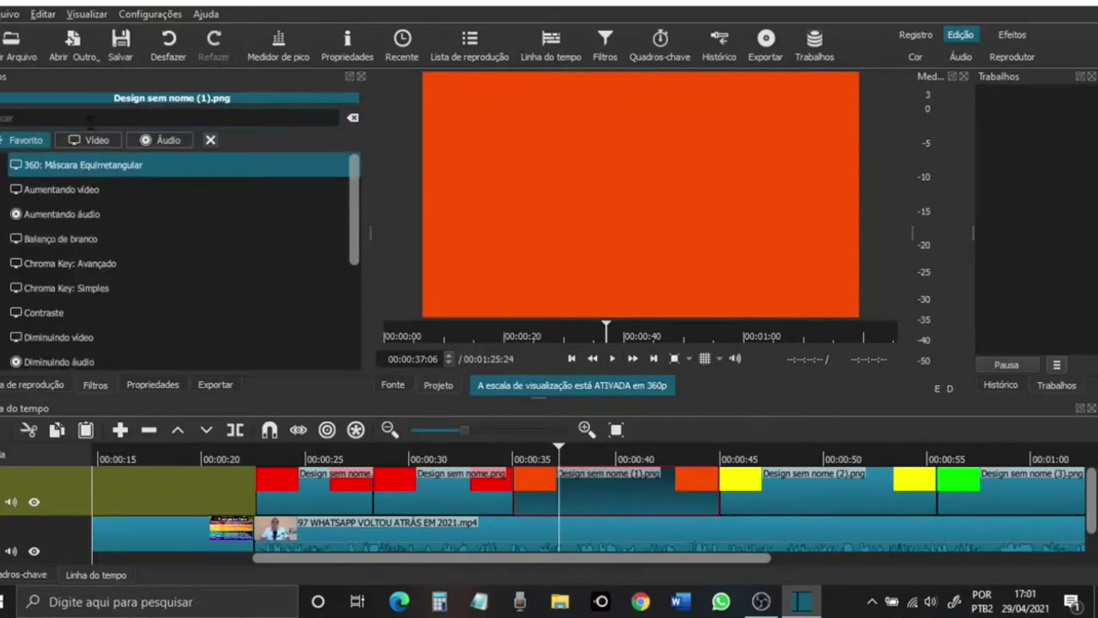
click(129, 215)
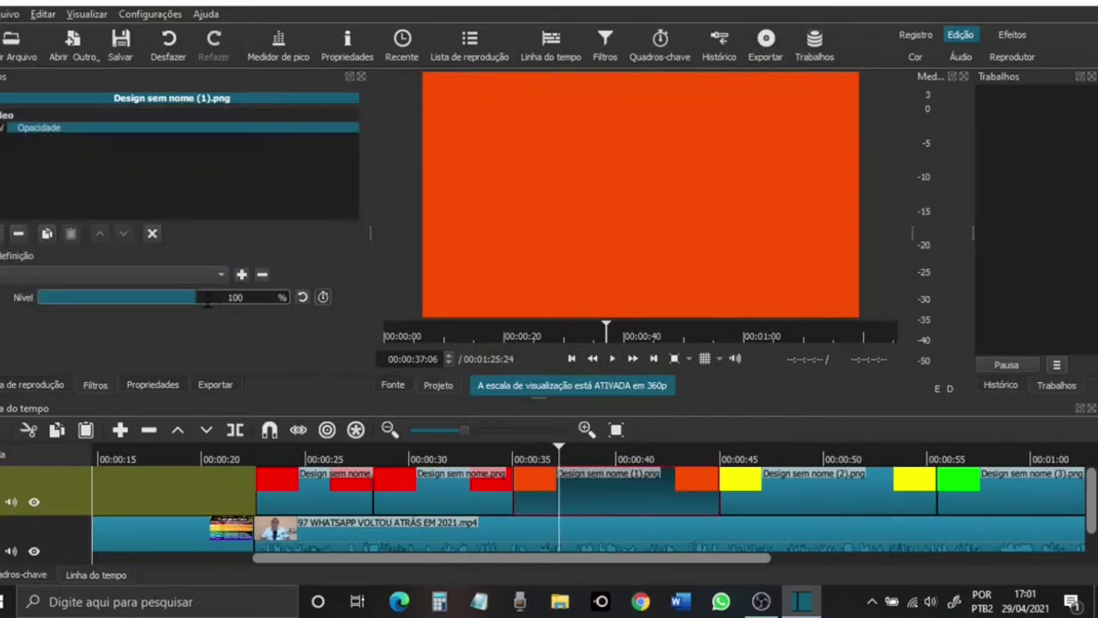
drag(180, 299, 117, 298)
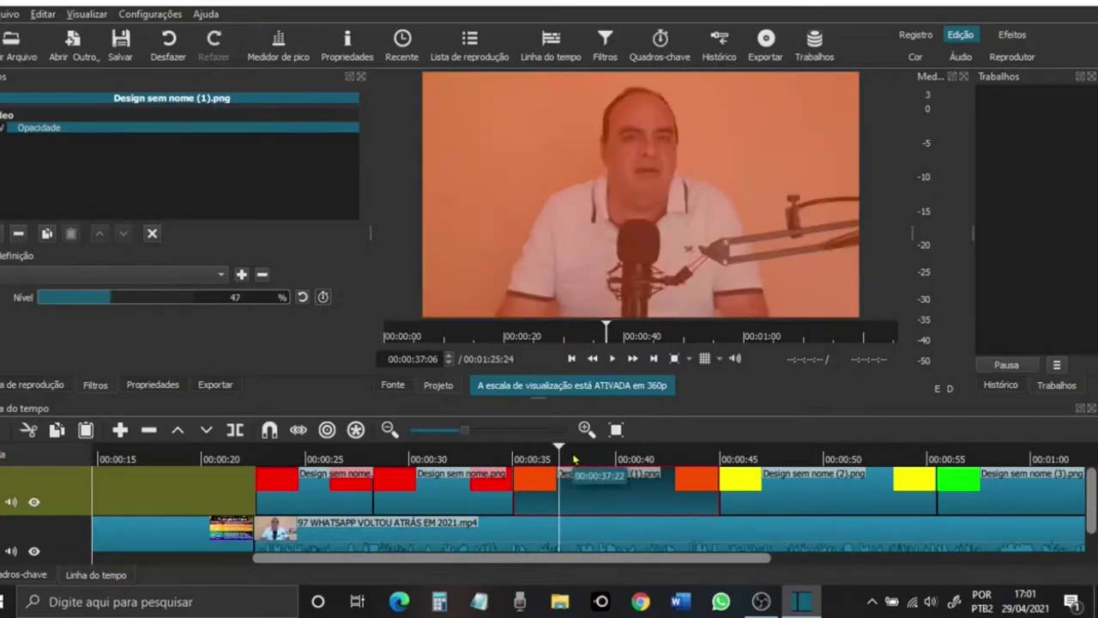
Step: Split the orange clip into three parts at about 0:37 and 0:41
key(s)
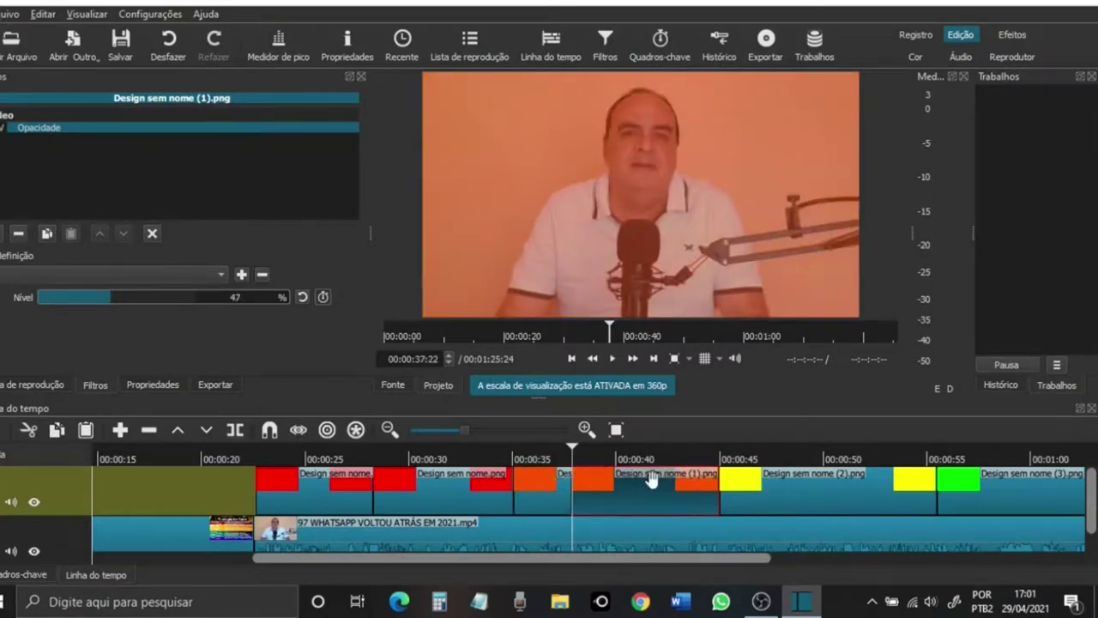
click(645, 483)
key(s)
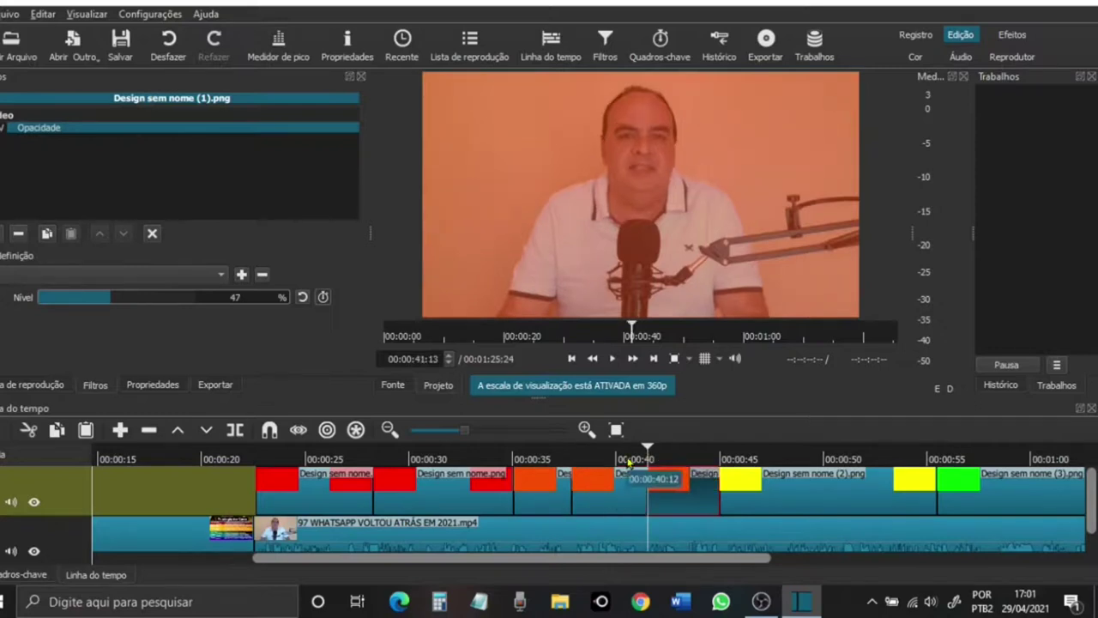
Step: Set the opacity of the middle orange part to 65% and of the last orange part to 21%
click(544, 496)
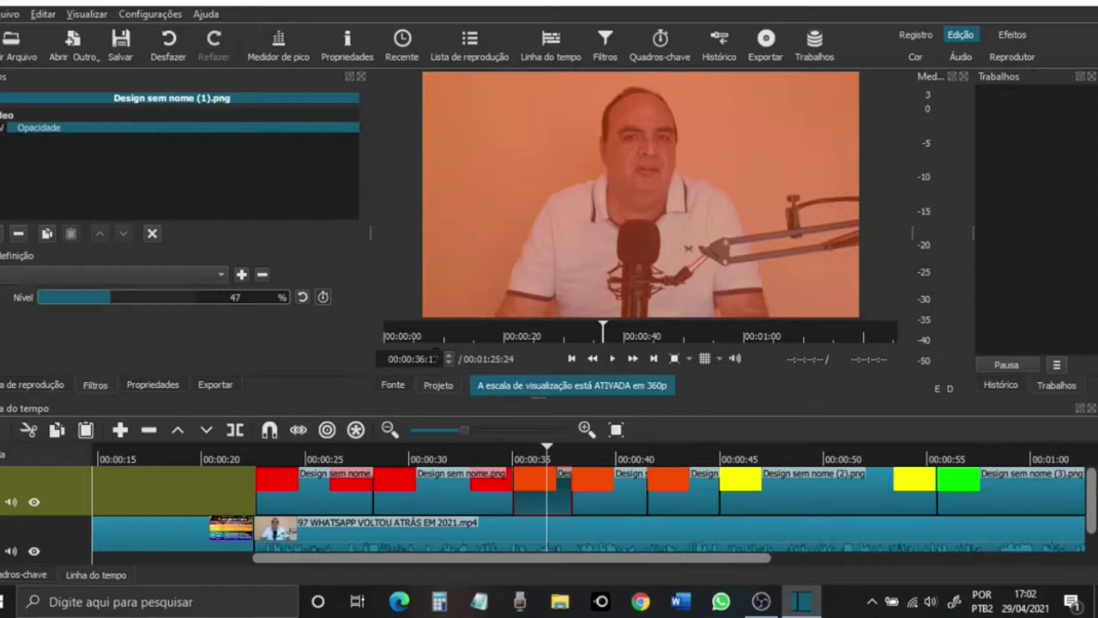
click(605, 497)
click(131, 302)
drag(133, 300, 139, 300)
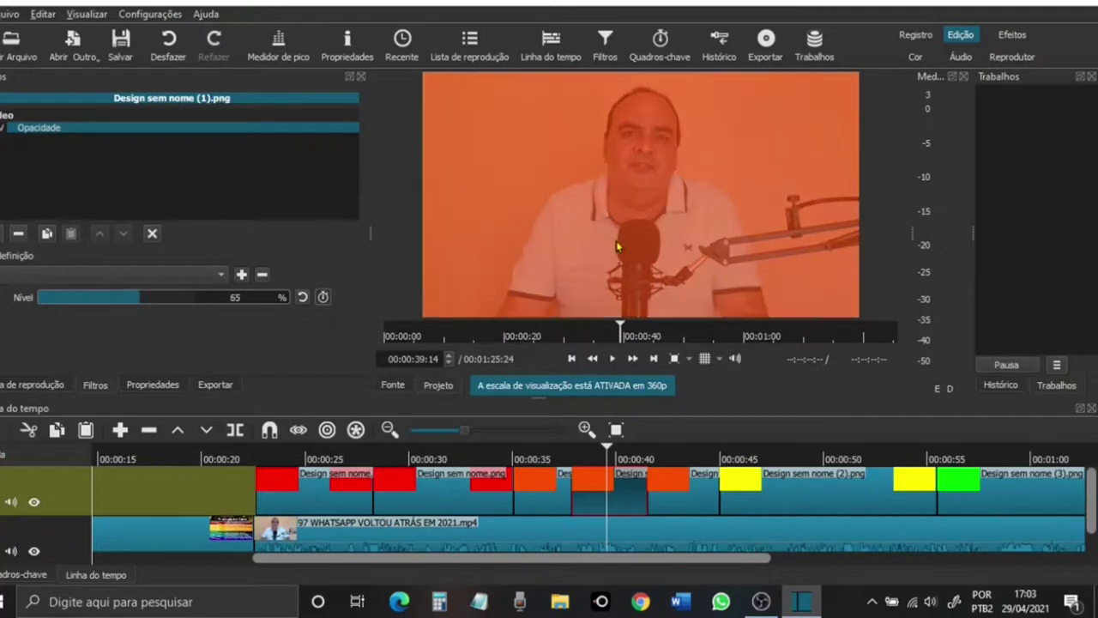
click(688, 482)
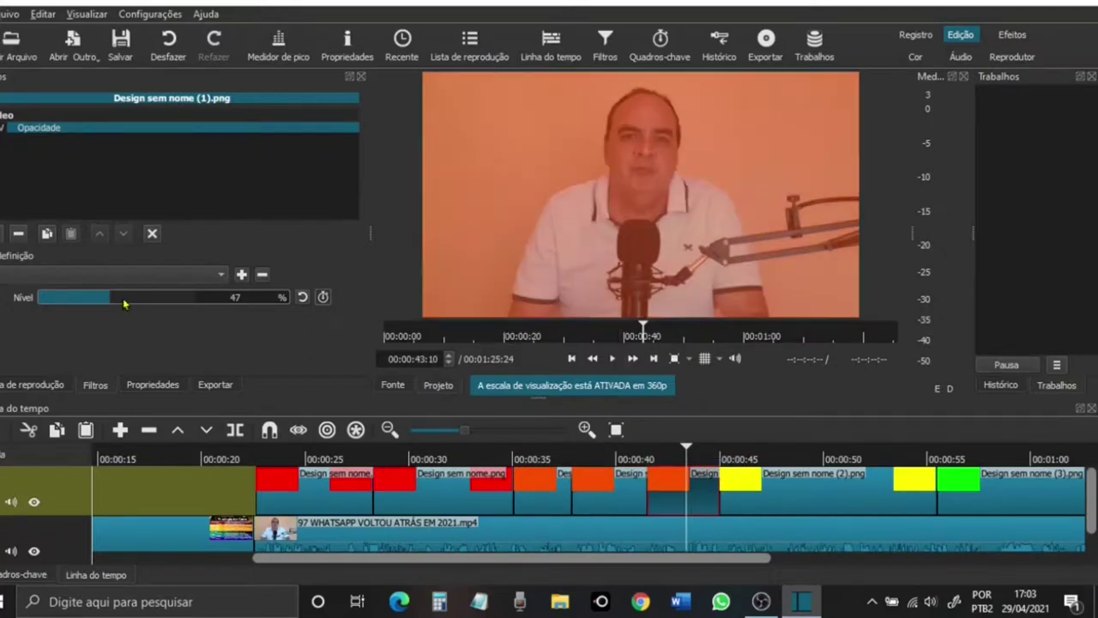
click(85, 302)
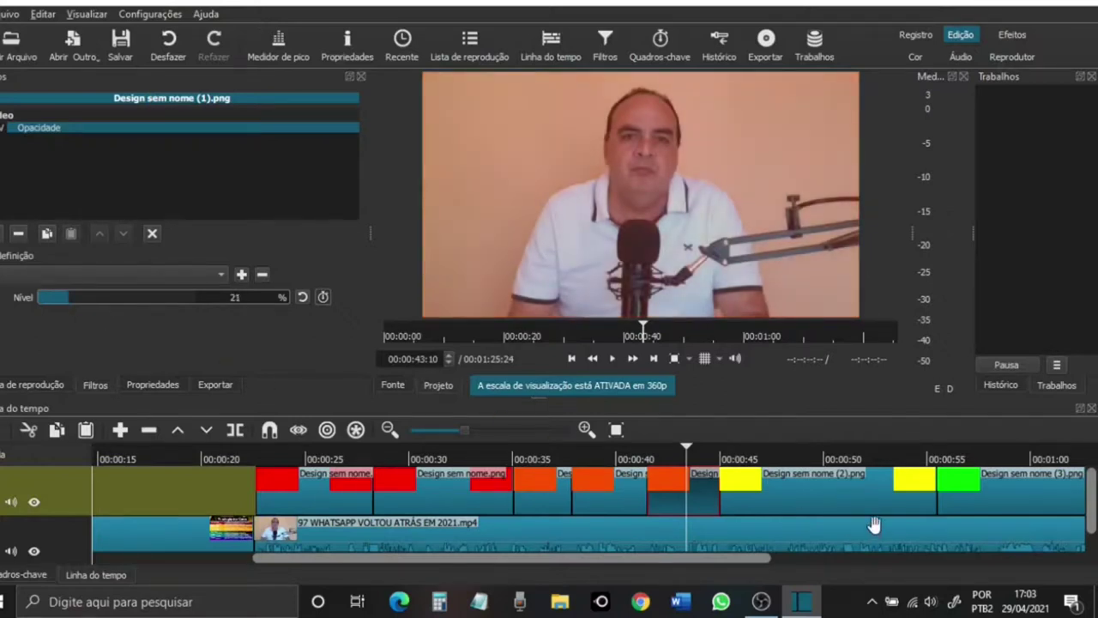
Step: Add an Opacity filter to the yellow clip on the upper track
click(801, 460)
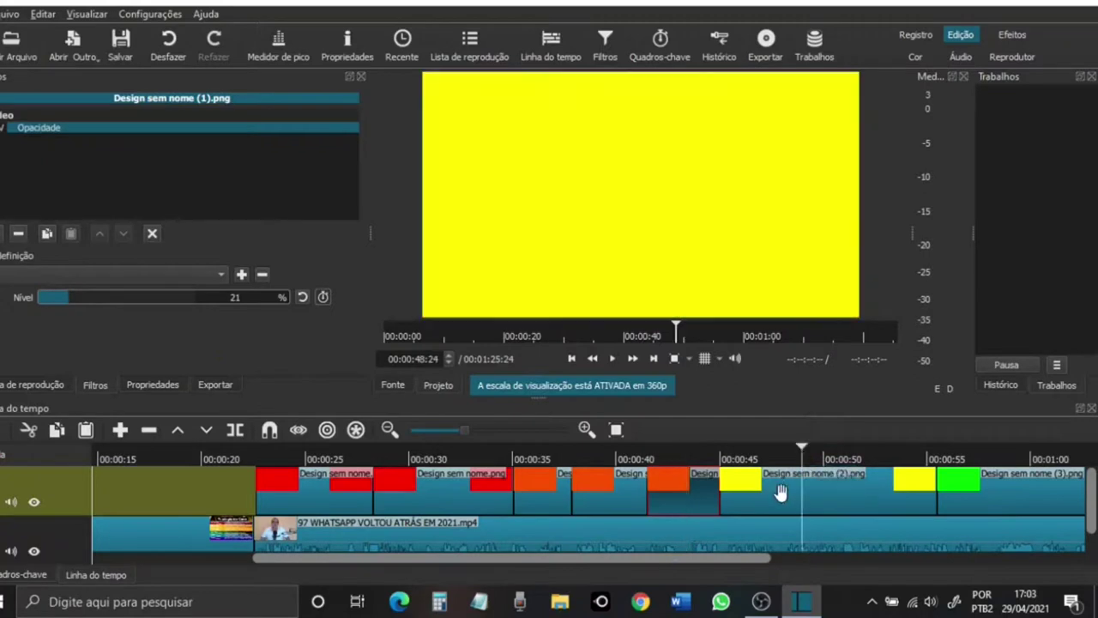
click(785, 491)
click(73, 189)
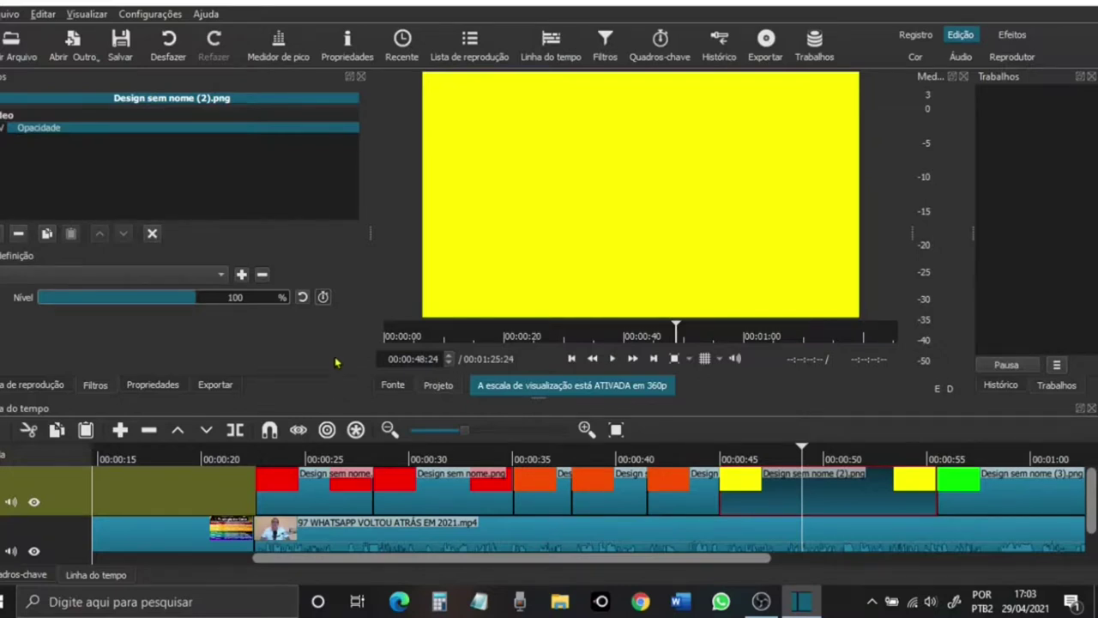
Step: Lower the yellow clip's opacity to 36% and add an Opacity filter at 32% to the green clip
drag(199, 300, 93, 300)
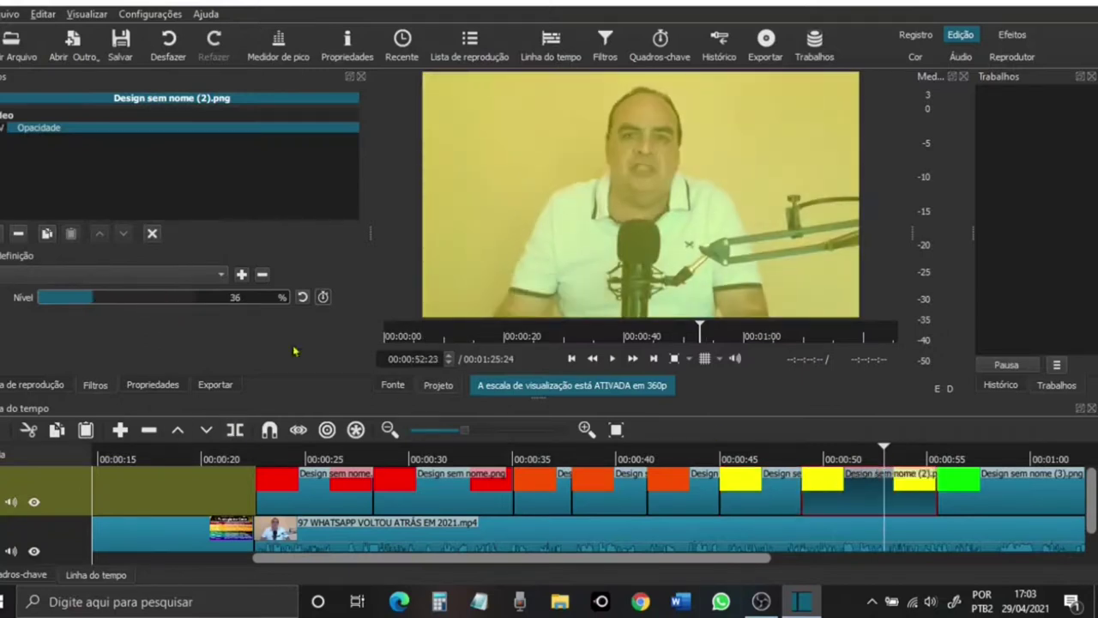
click(1002, 489)
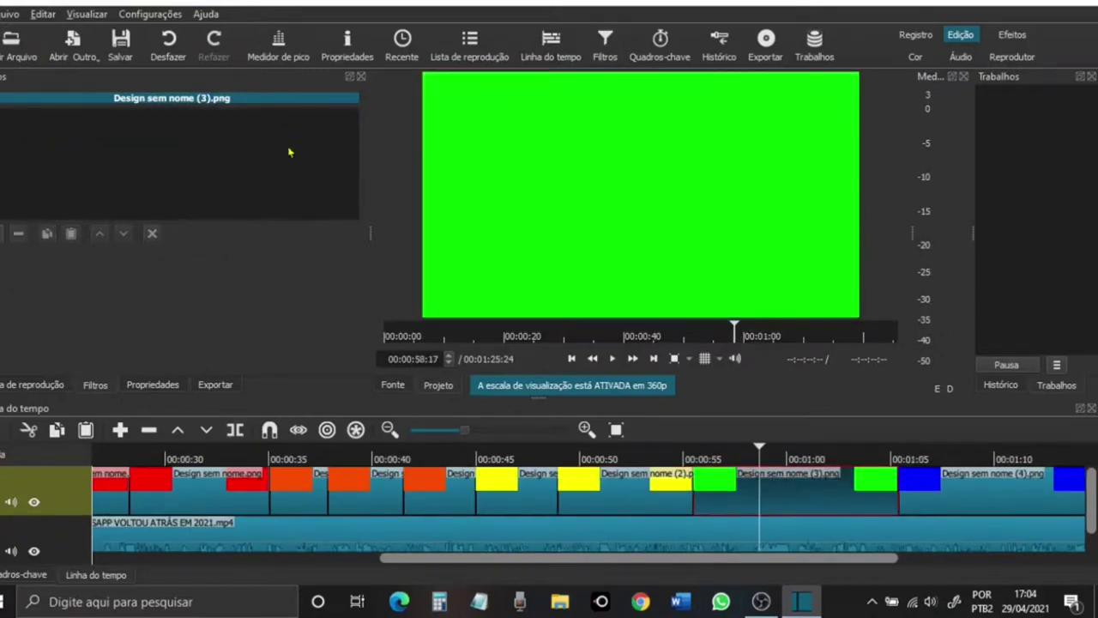
click(4, 233)
text(op)
click(130, 189)
drag(183, 301, 90, 299)
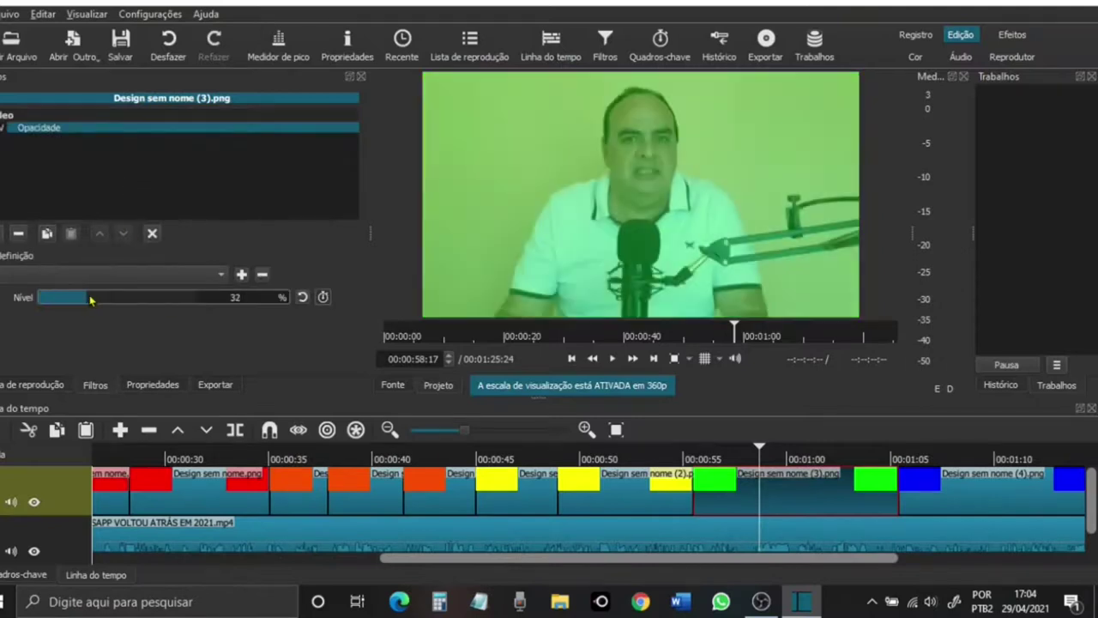
Step: Add an Opacity filter to the blue clip and lower its level to 68%
click(933, 489)
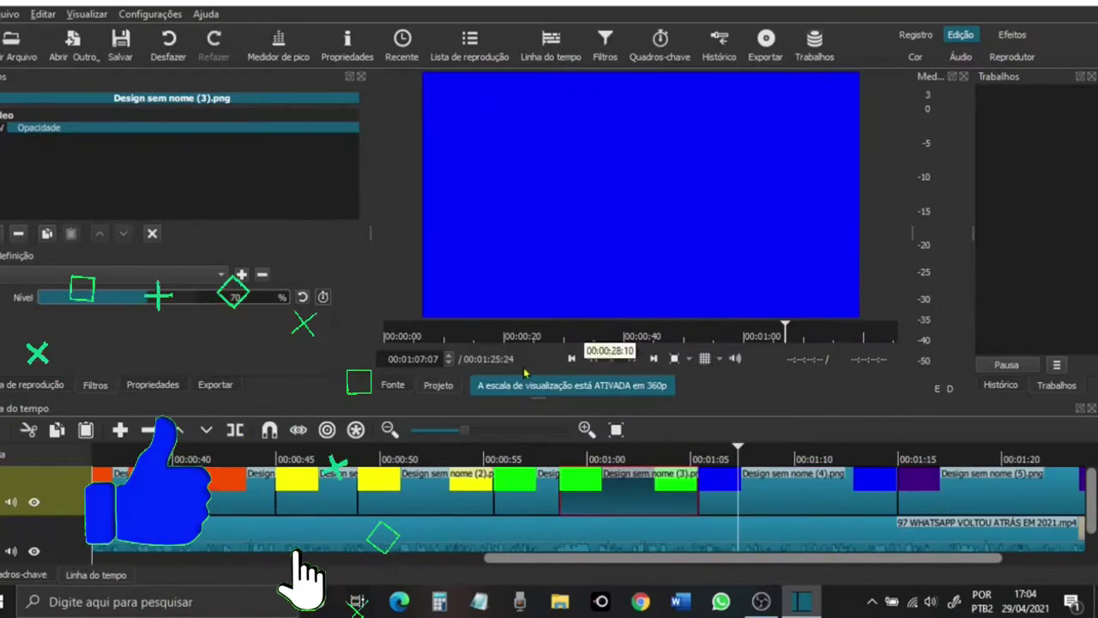
click(4, 233)
text(op)
click(129, 188)
drag(191, 297, 144, 297)
Step: Split the blue clip at about 1:10 and set the opacity of its second part to 29%
click(809, 463)
key(s)
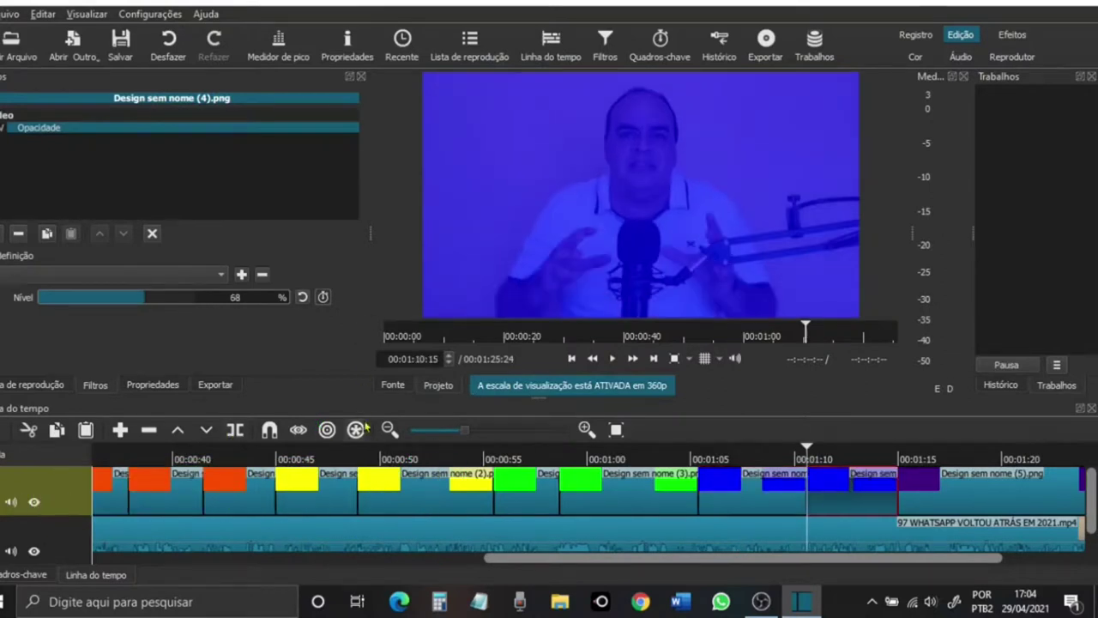
click(880, 456)
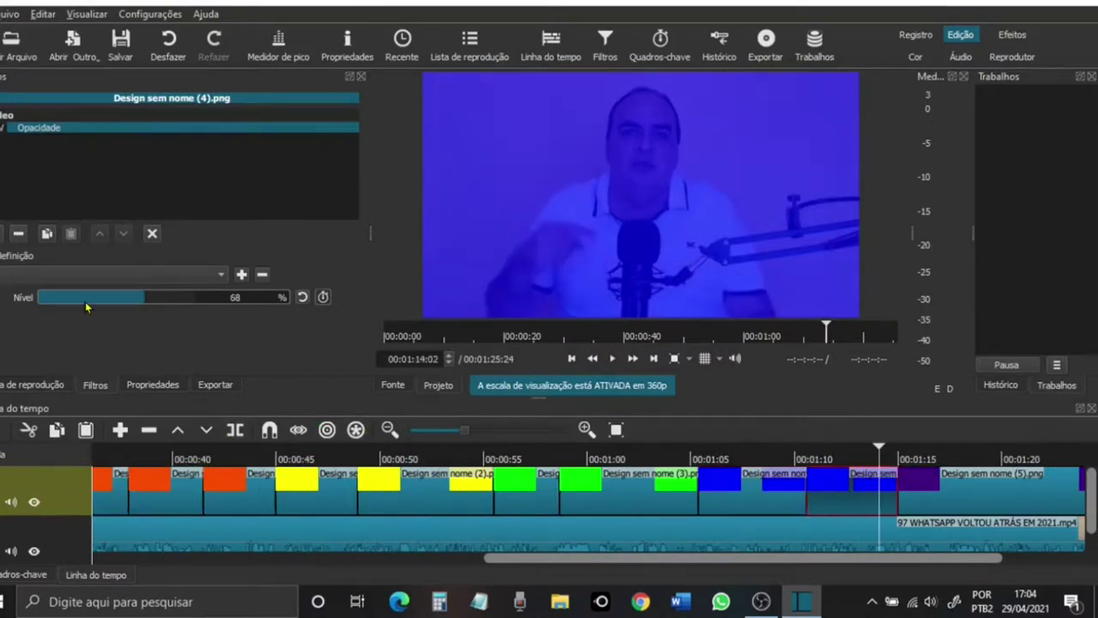
click(84, 300)
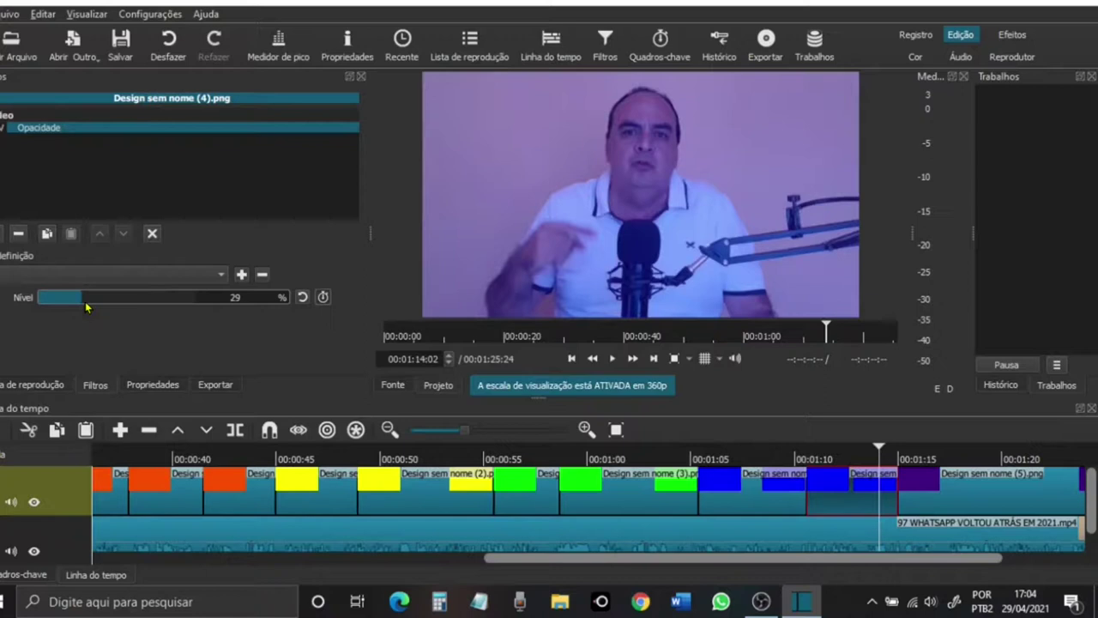
Step: Add an Opacity filter at 80% to the purple clip and lower the opacity of its last part to 0%
click(992, 491)
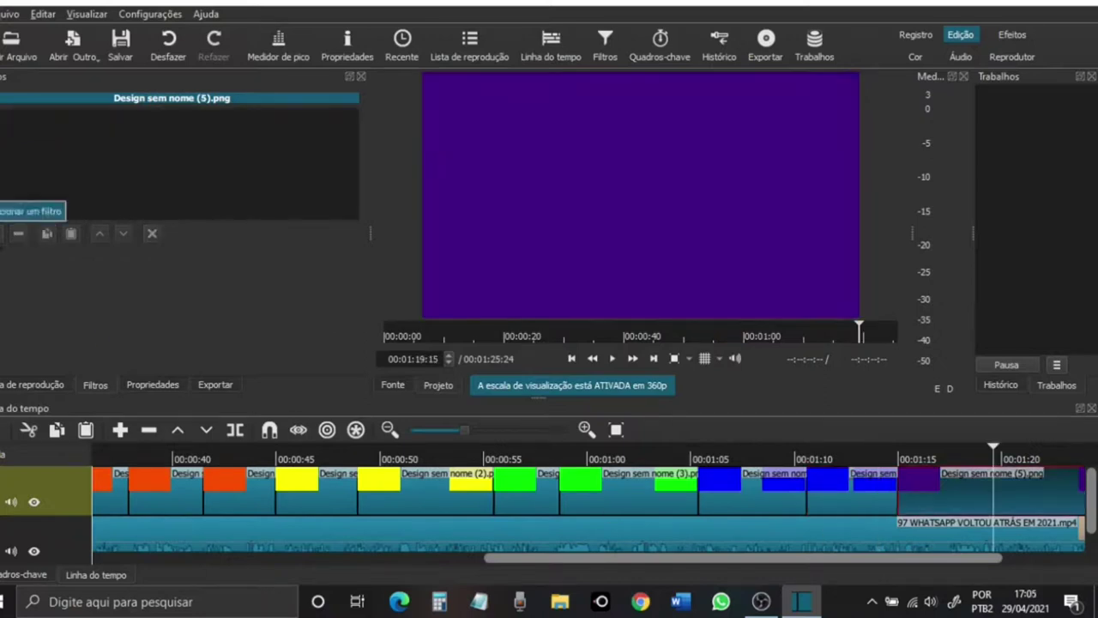
click(34, 213)
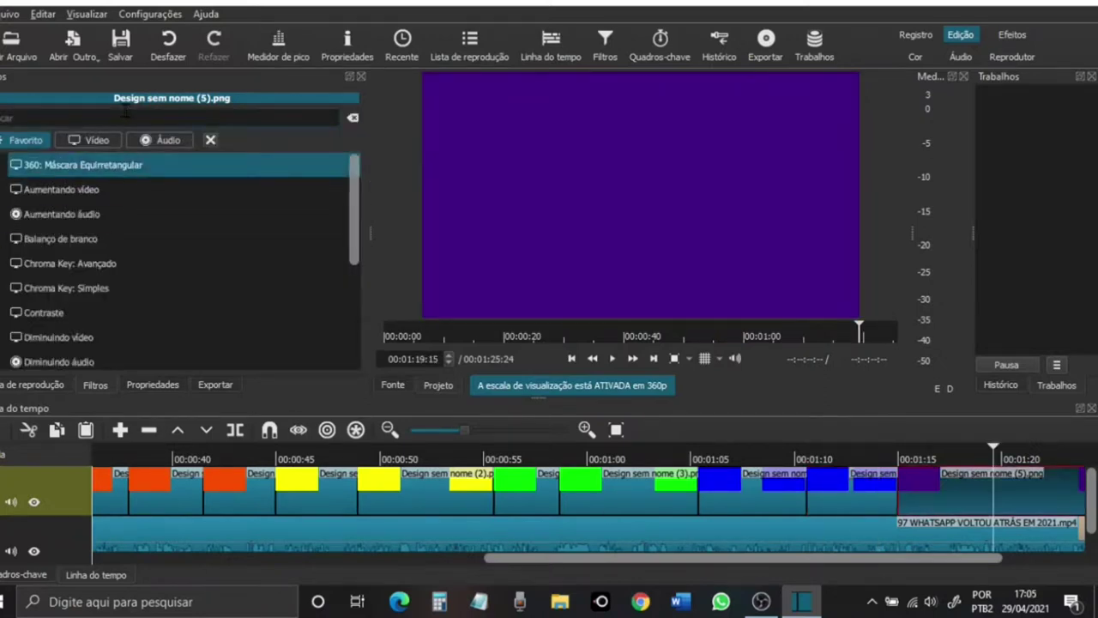
text(op)
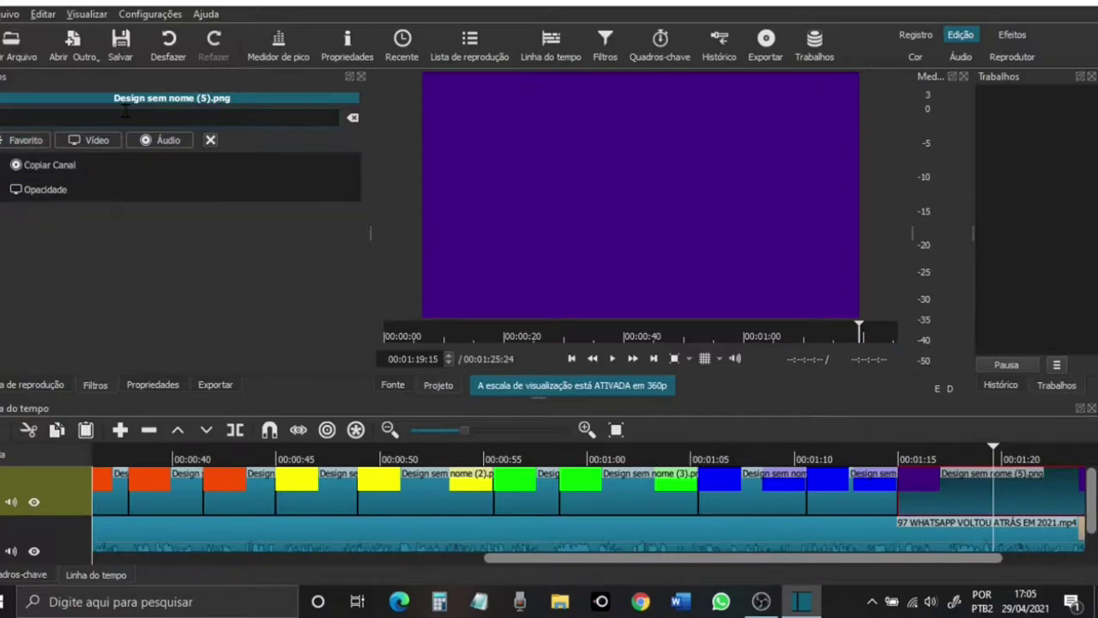
click(86, 190)
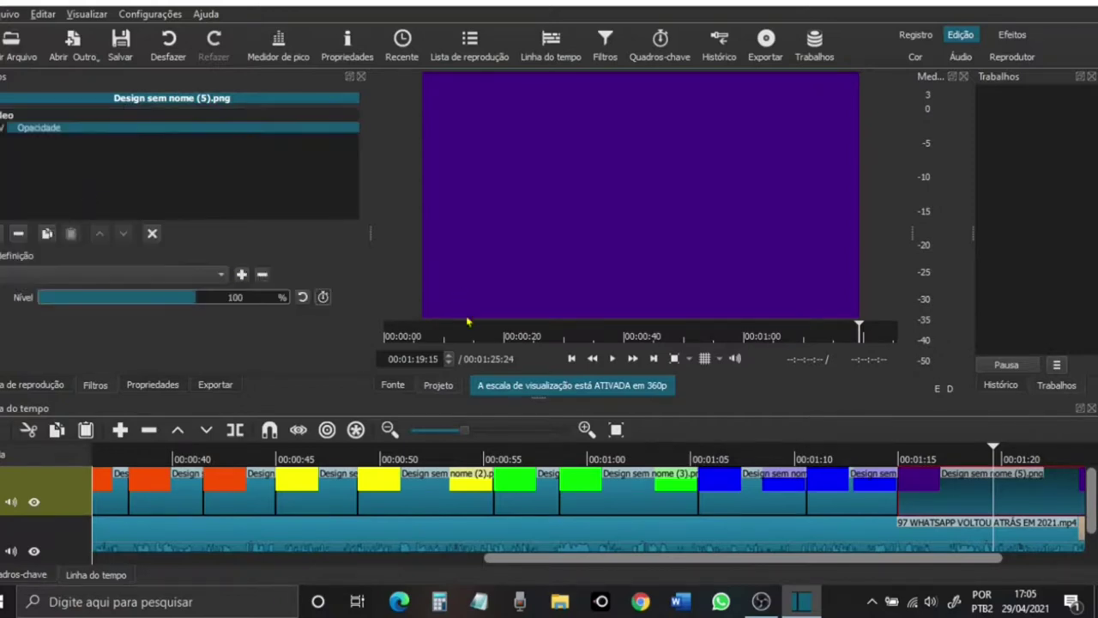
drag(184, 297, 164, 296)
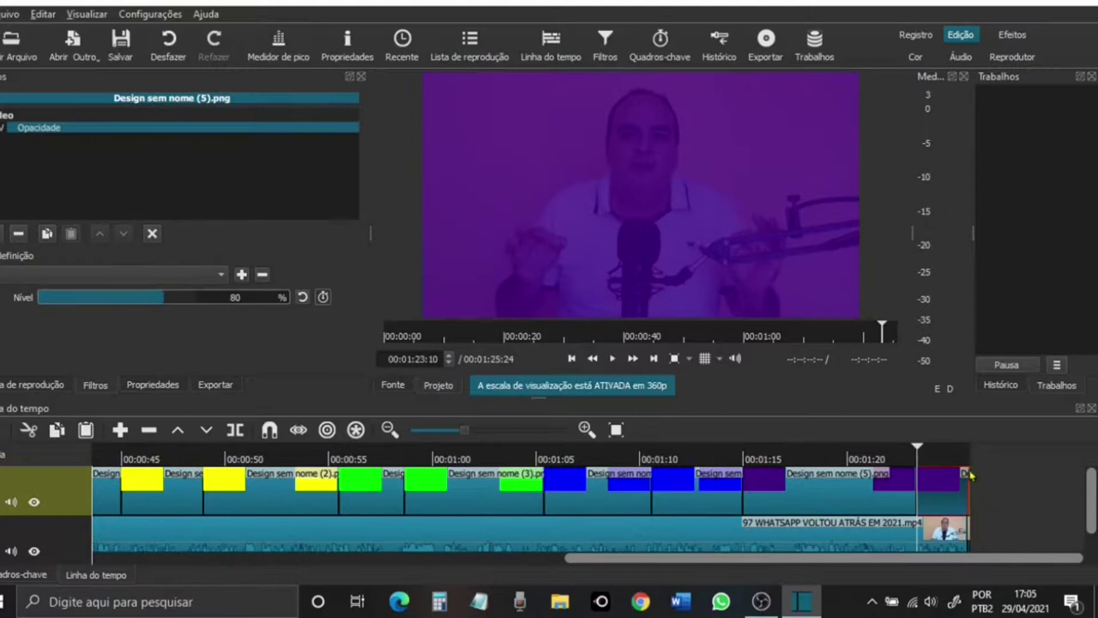
click(303, 296)
drag(193, 300, 7, 311)
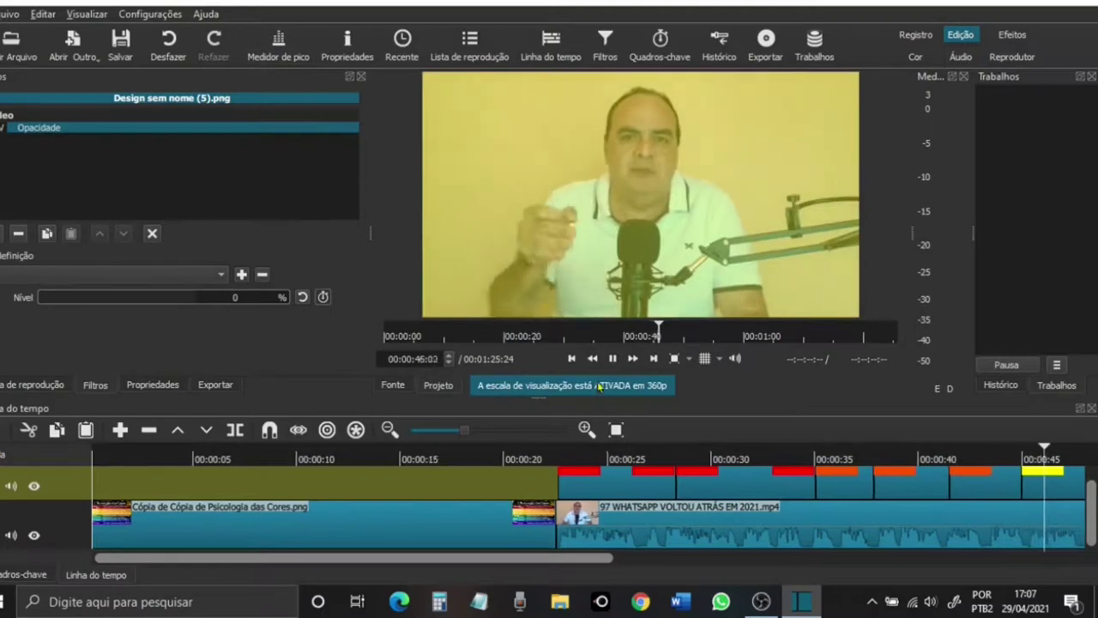
Step: Stop the playback and add a new video track above the coloured clips
key(space)
scroll(1094, 502, up, 1)
scroll(1094, 500, up, 1)
right_click(66, 500)
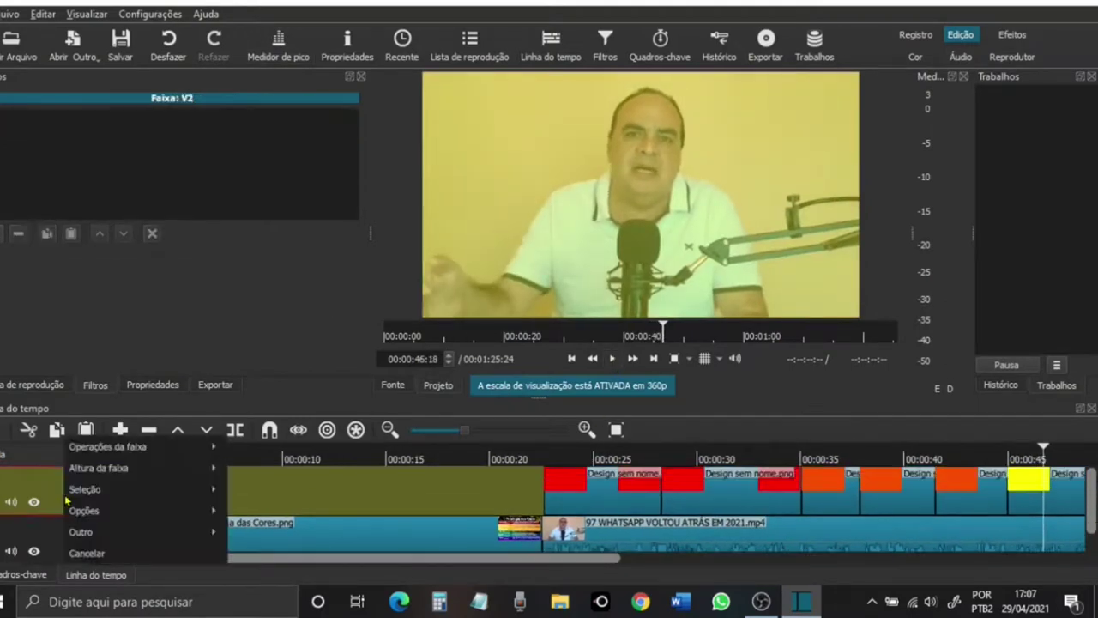
mouse_move(211, 449)
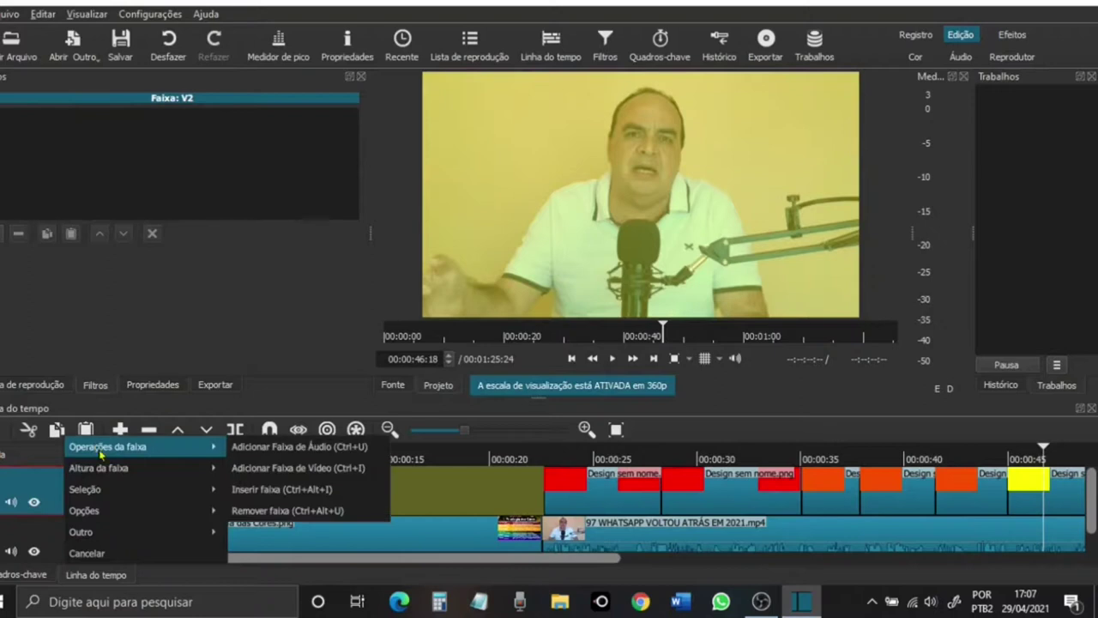
click(254, 469)
Step: Place 1.png on the new video track at the start of the first red clip and extend it to the project's end
drag(588, 562, 627, 562)
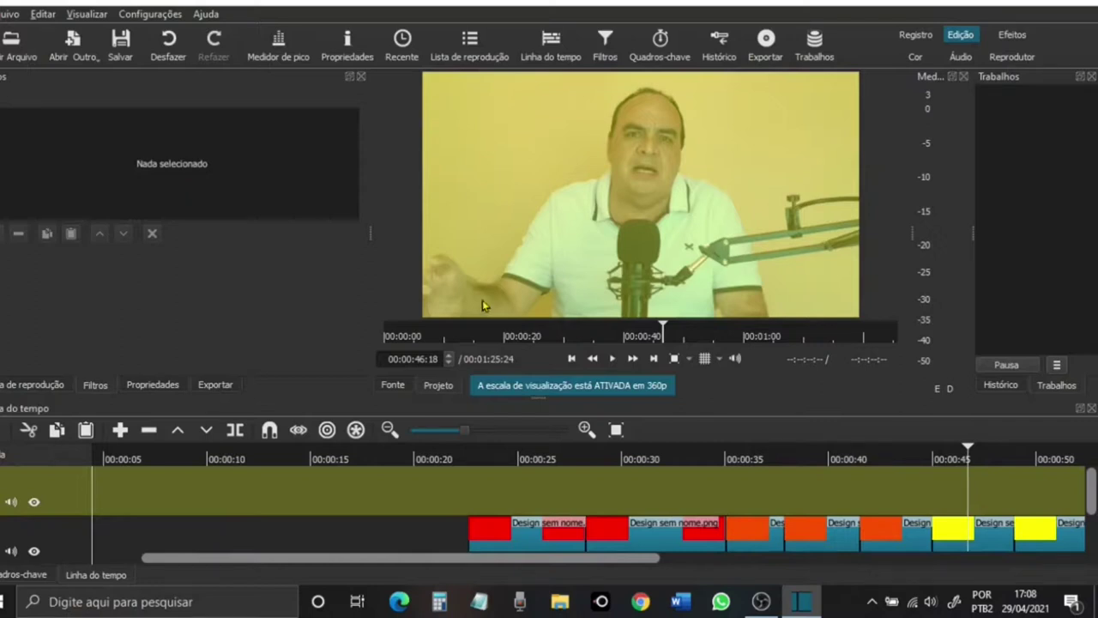
click(547, 459)
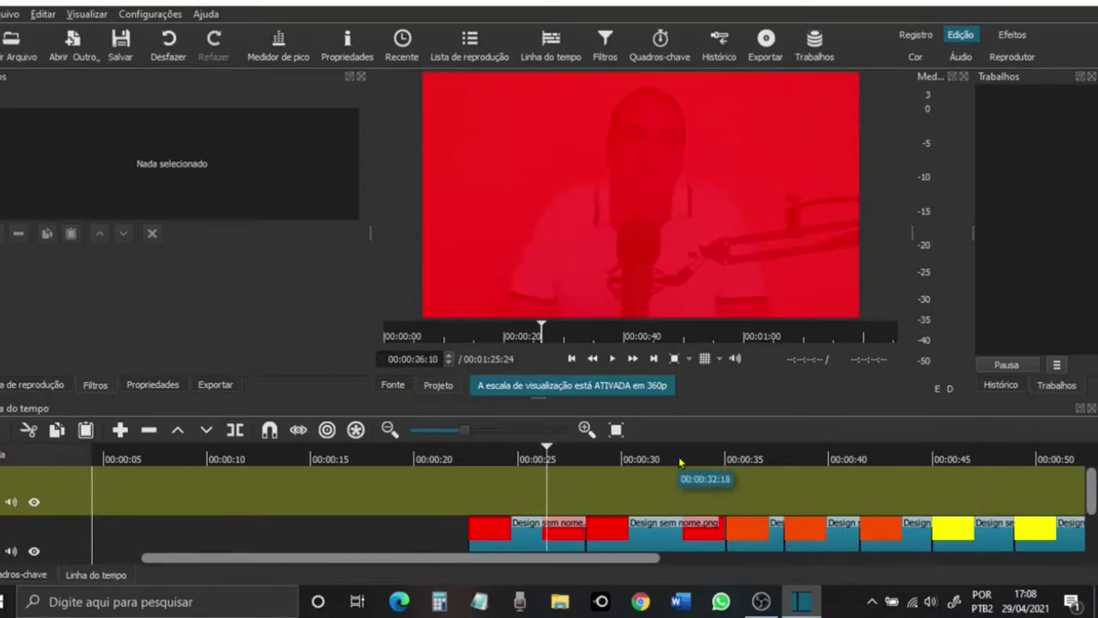
click(760, 461)
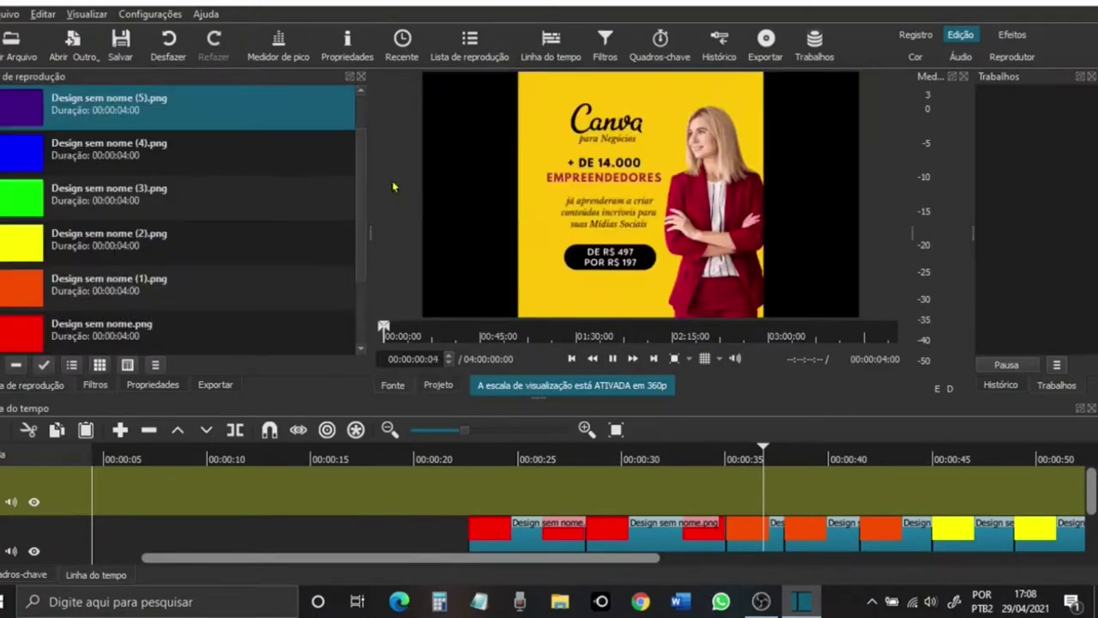
scroll(326, 206, down, 2)
drag(94, 330, 500, 478)
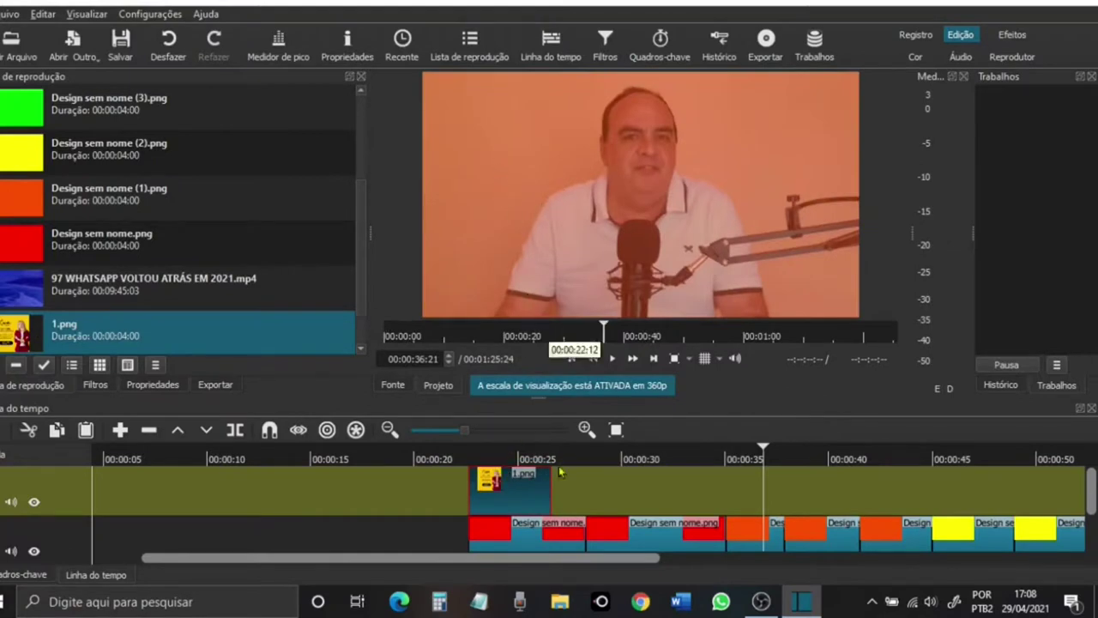
drag(549, 494, 1083, 495)
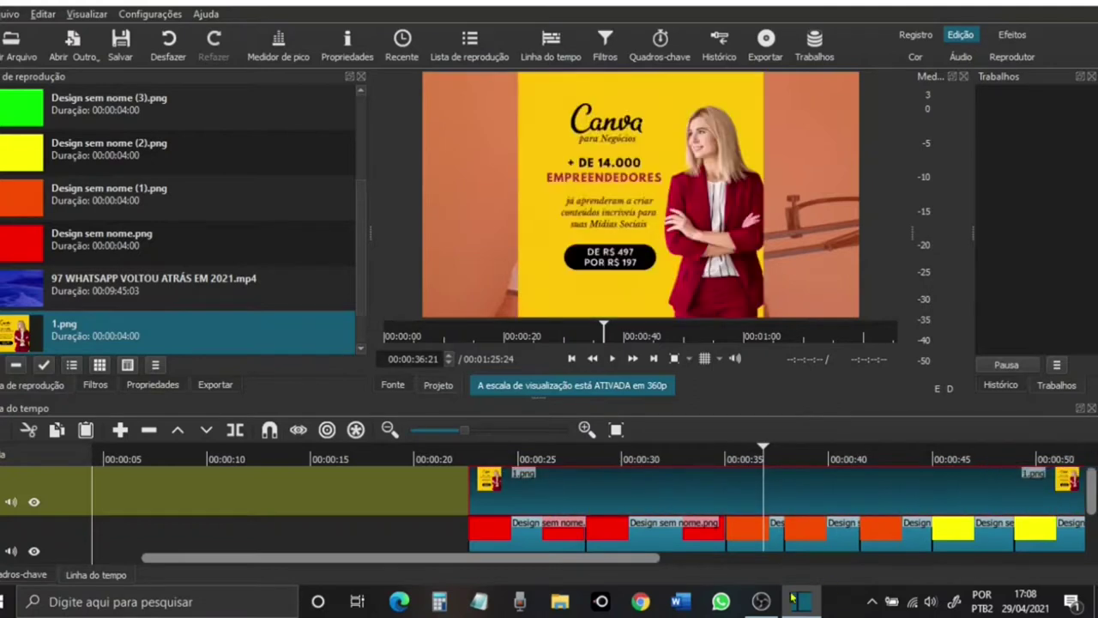
drag(646, 558, 993, 562)
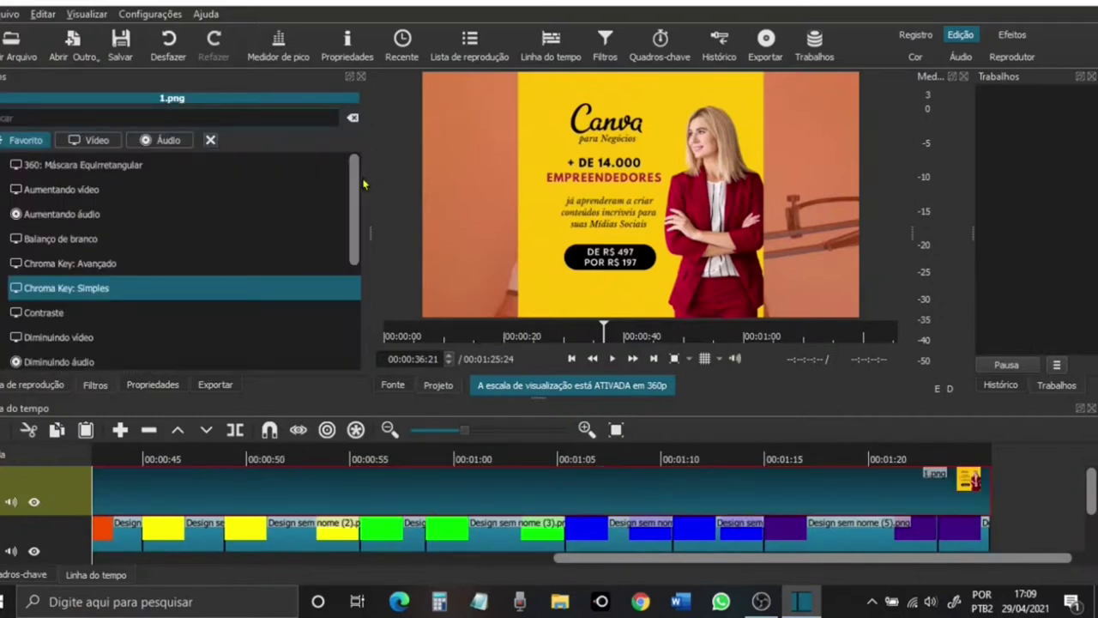
Step: Add a Size, Position & Rotate filter to 1.png and shrink it to 383 x 383 at position 113, 51
drag(356, 197, 358, 309)
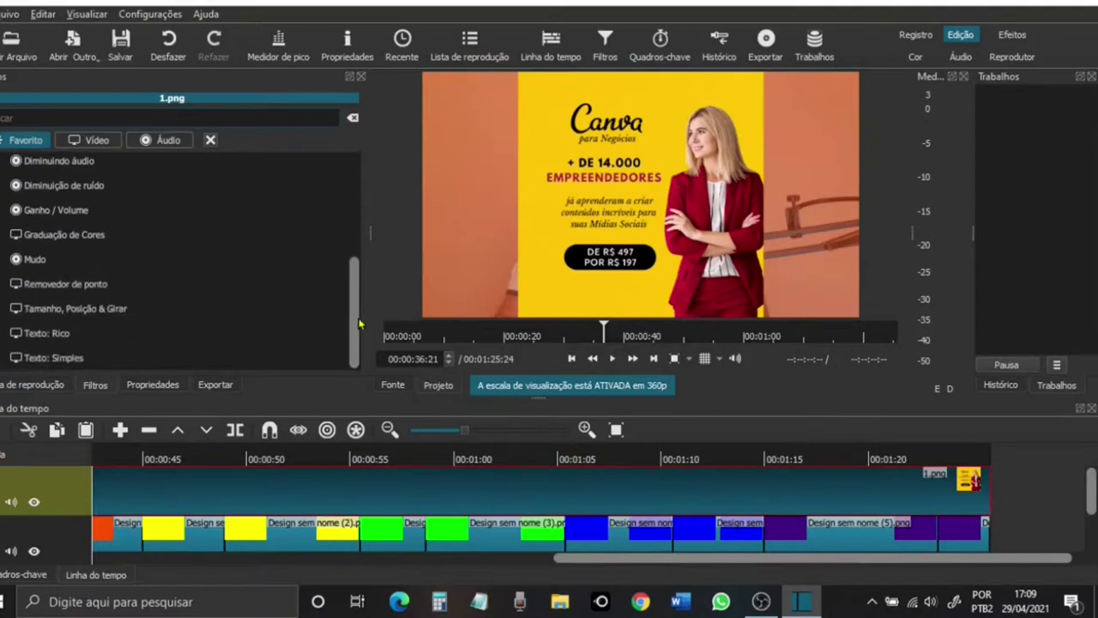
click(225, 309)
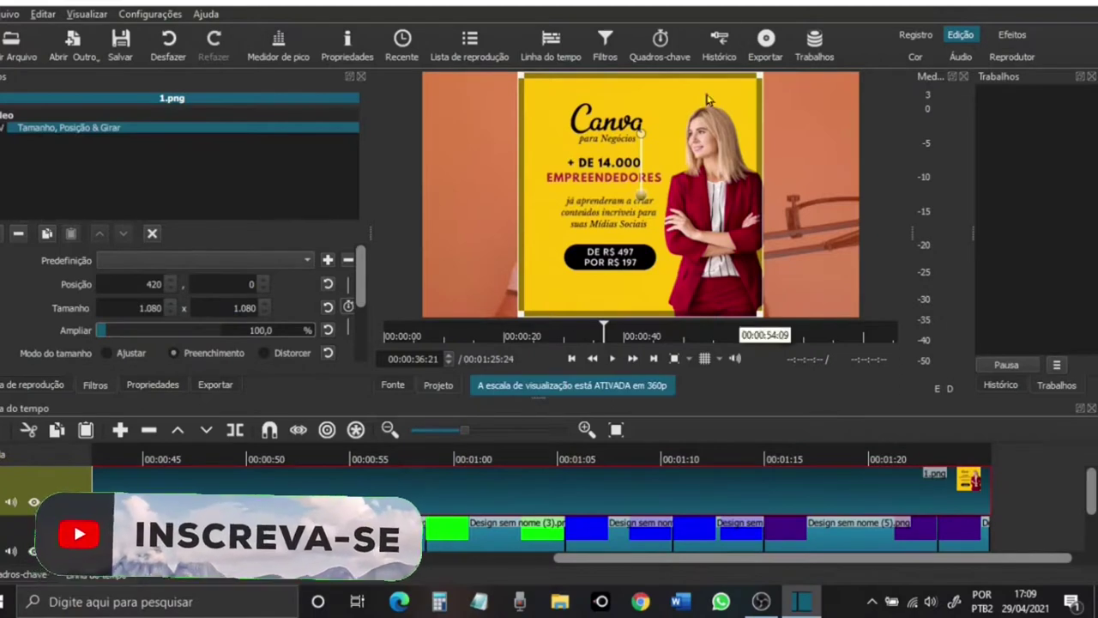
drag(761, 74, 523, 99)
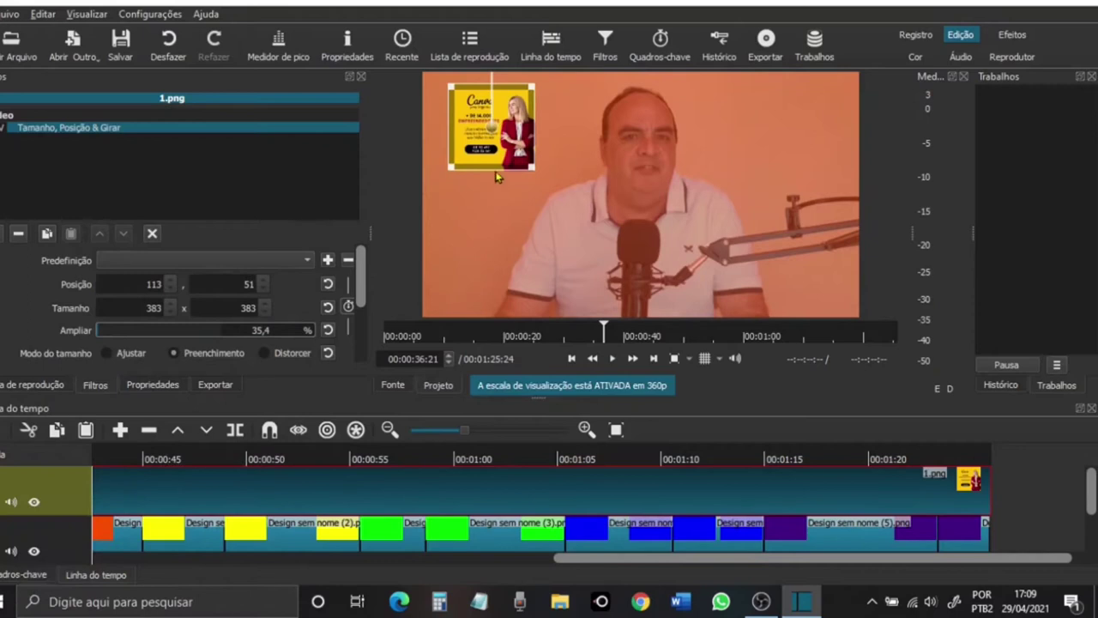
Step: Review the tracks on the timeline and play the project from its beginning
drag(926, 563, 553, 539)
drag(432, 470, 427, 465)
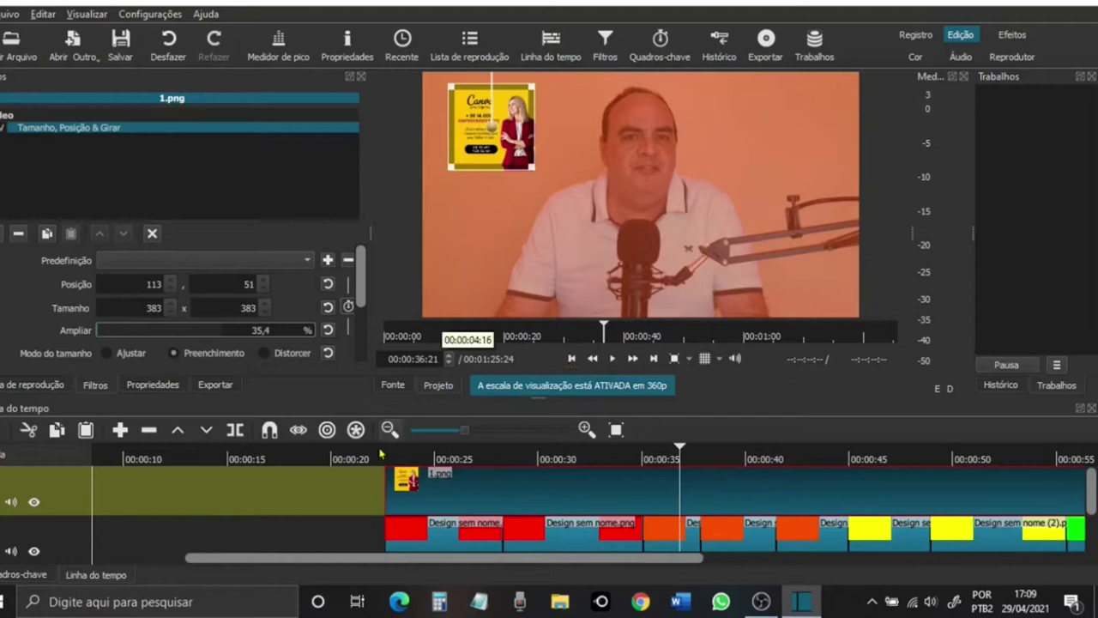
click(60, 503)
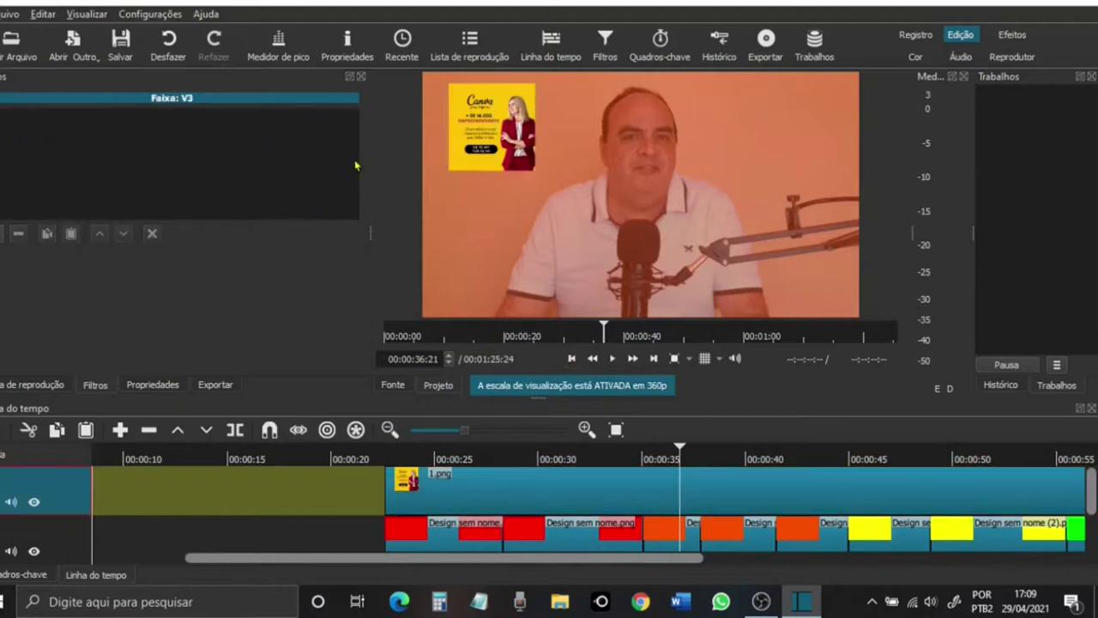
drag(1095, 482, 1094, 516)
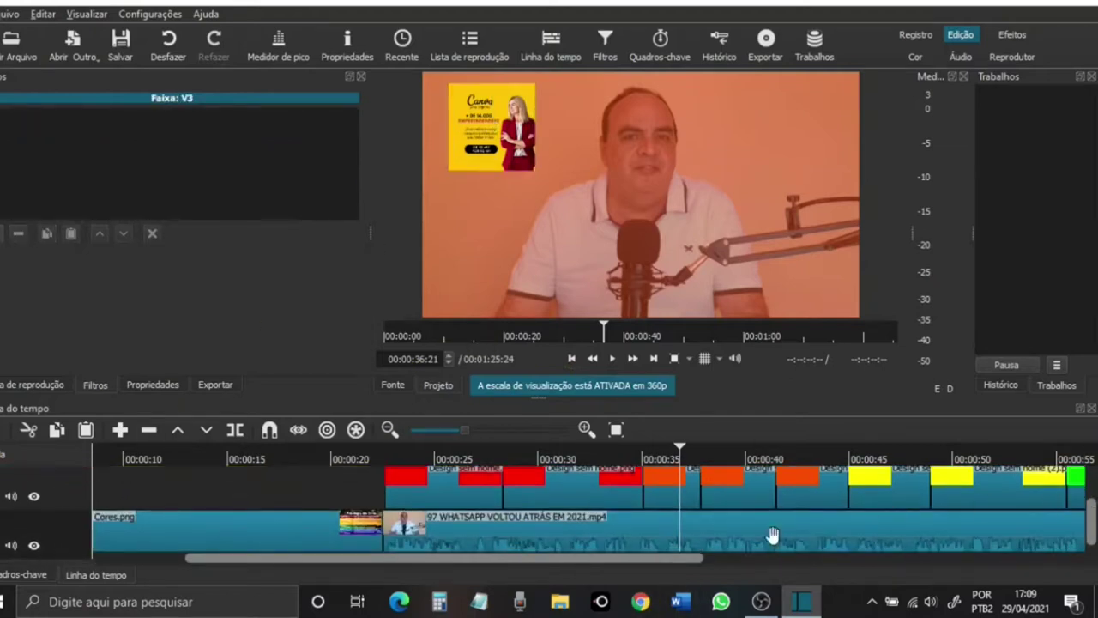
key(Home)
click(612, 359)
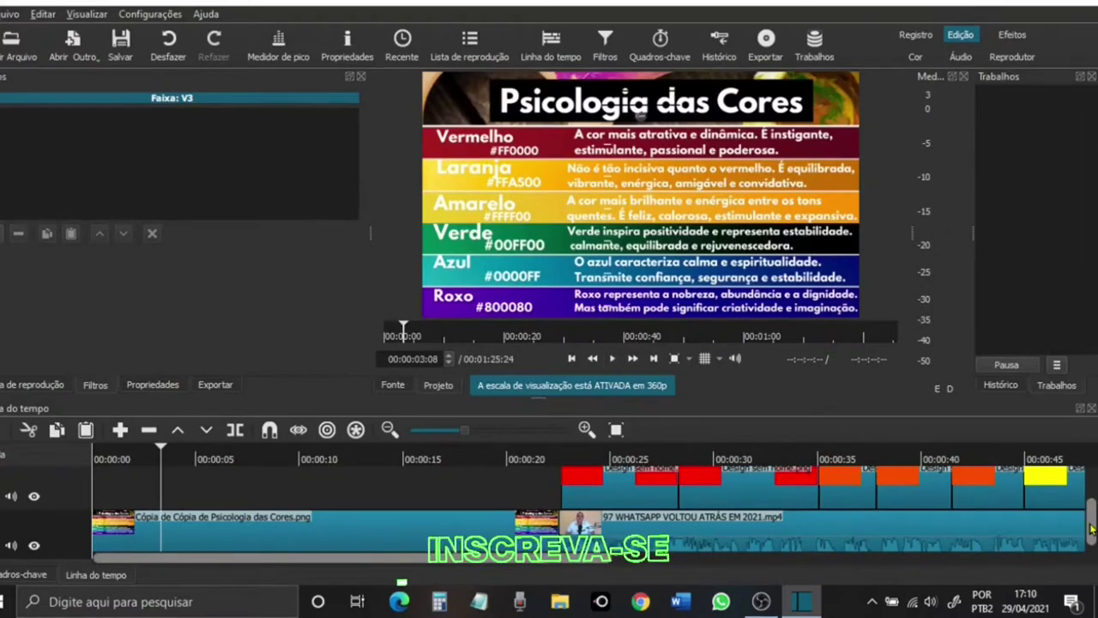
Step: Add an audio track to the timeline
scroll(1091, 542, down, 1)
scroll(1091, 542, down, 1)
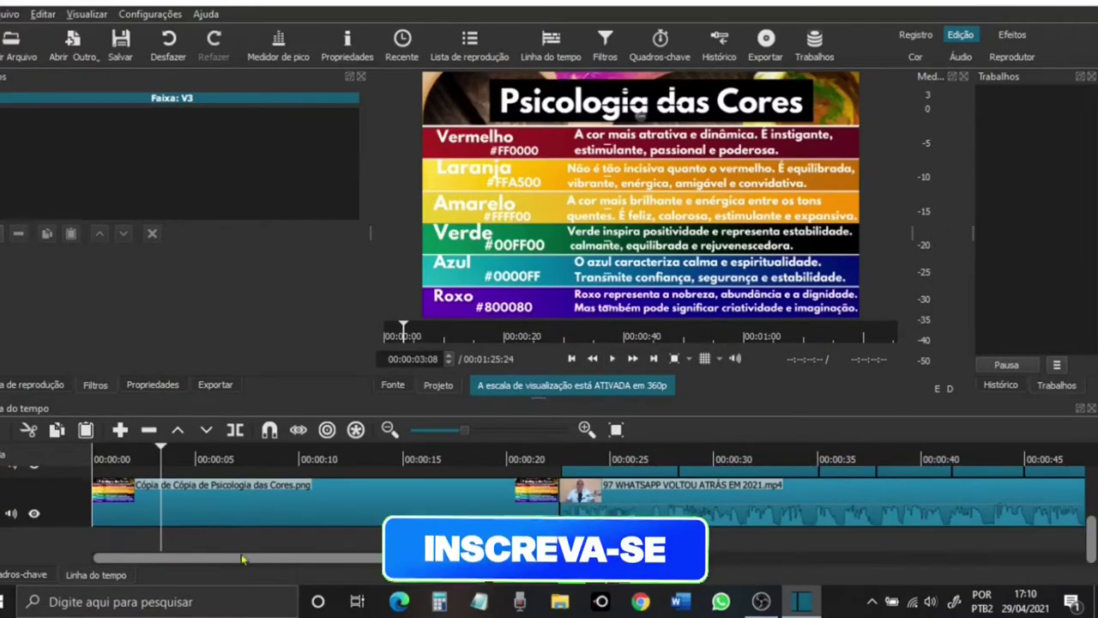
right_click(67, 539)
mouse_move(109, 446)
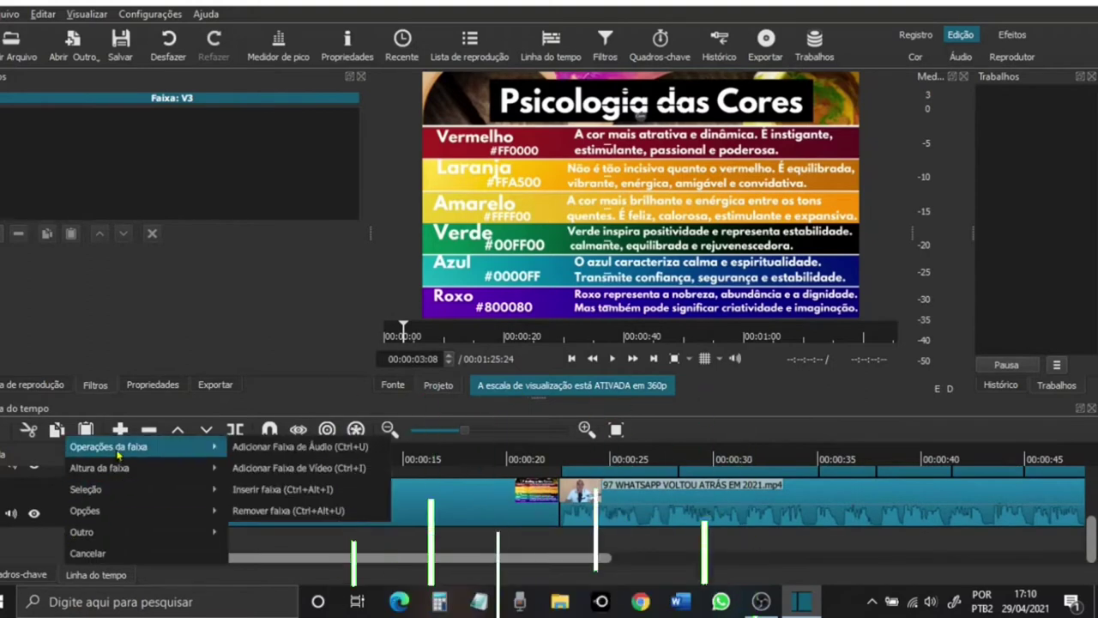
click(269, 449)
Step: Open the "000 trilha Cover" music file from the Vídeos subfolder and pause its playback
key(ctrl+o)
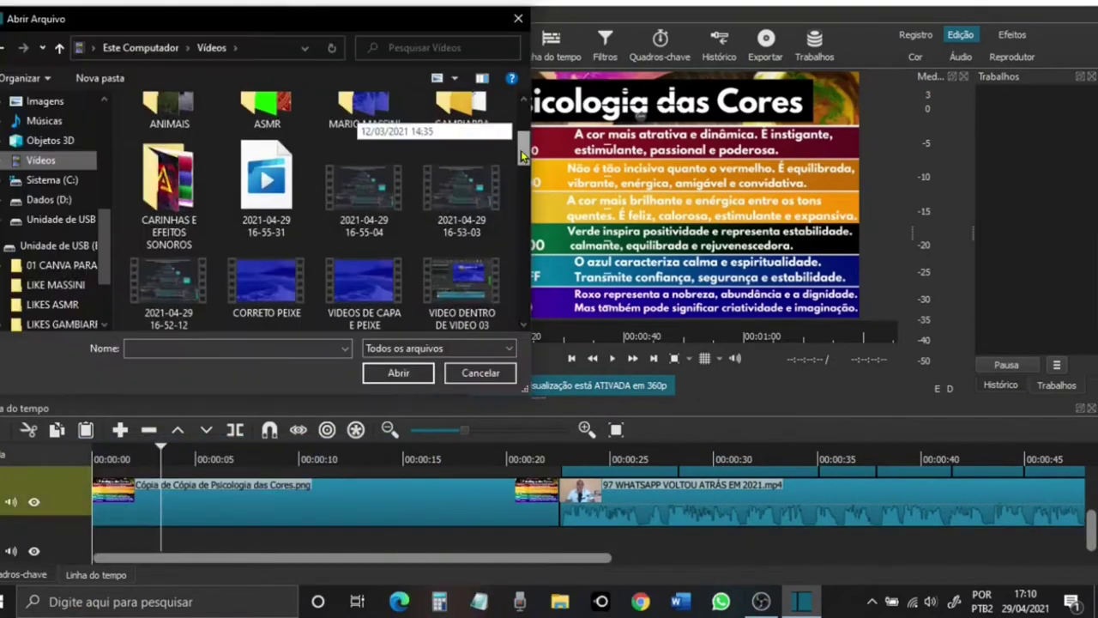
double_click(375, 120)
click(157, 150)
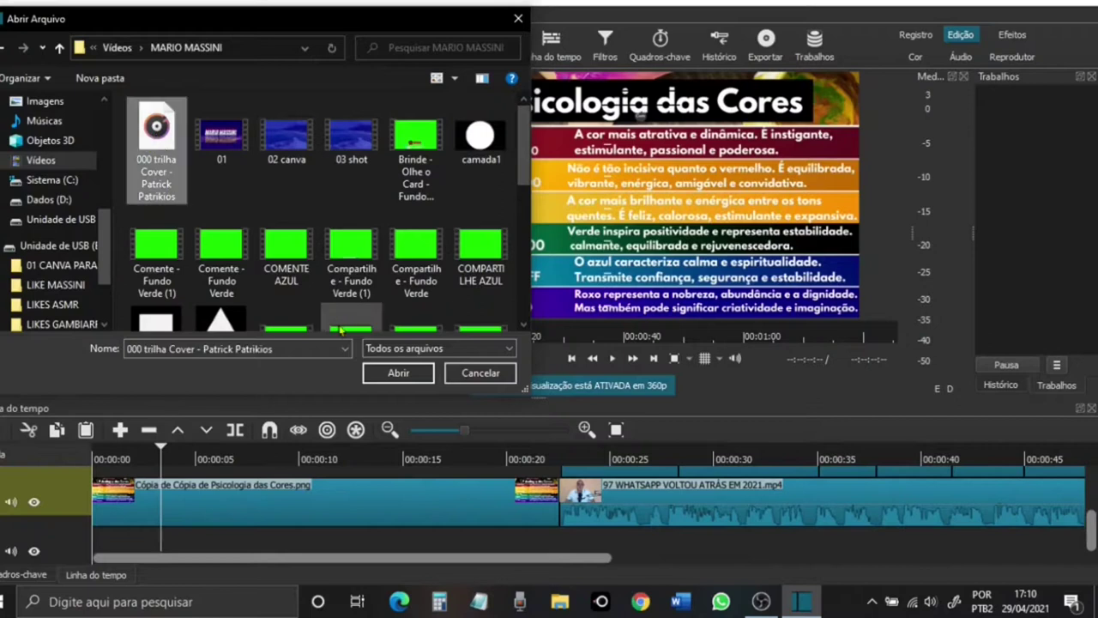
click(397, 372)
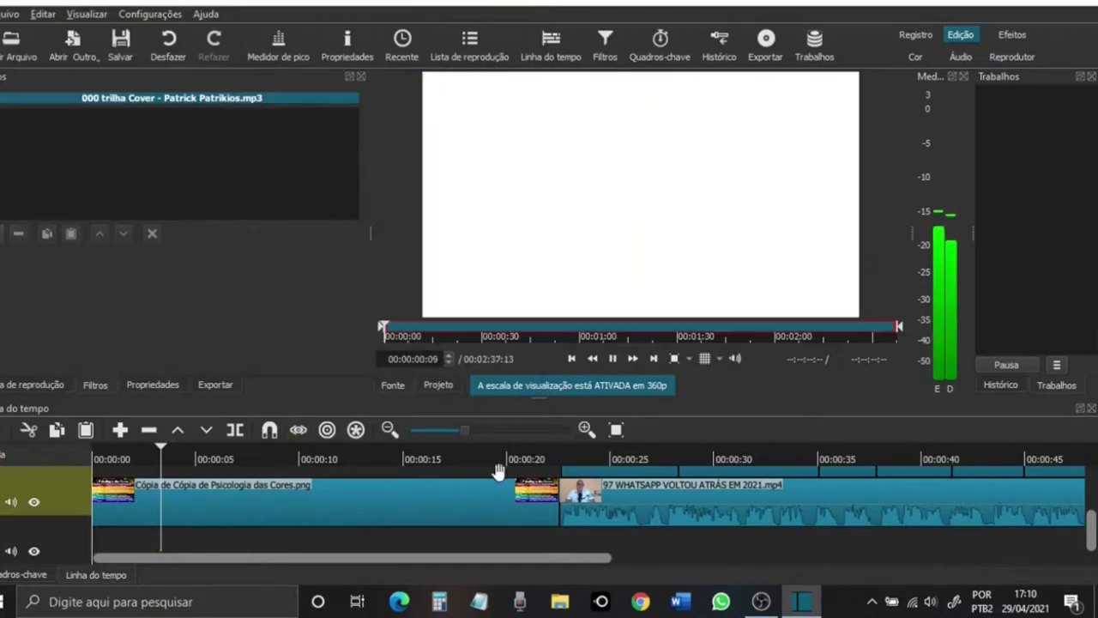
click(612, 359)
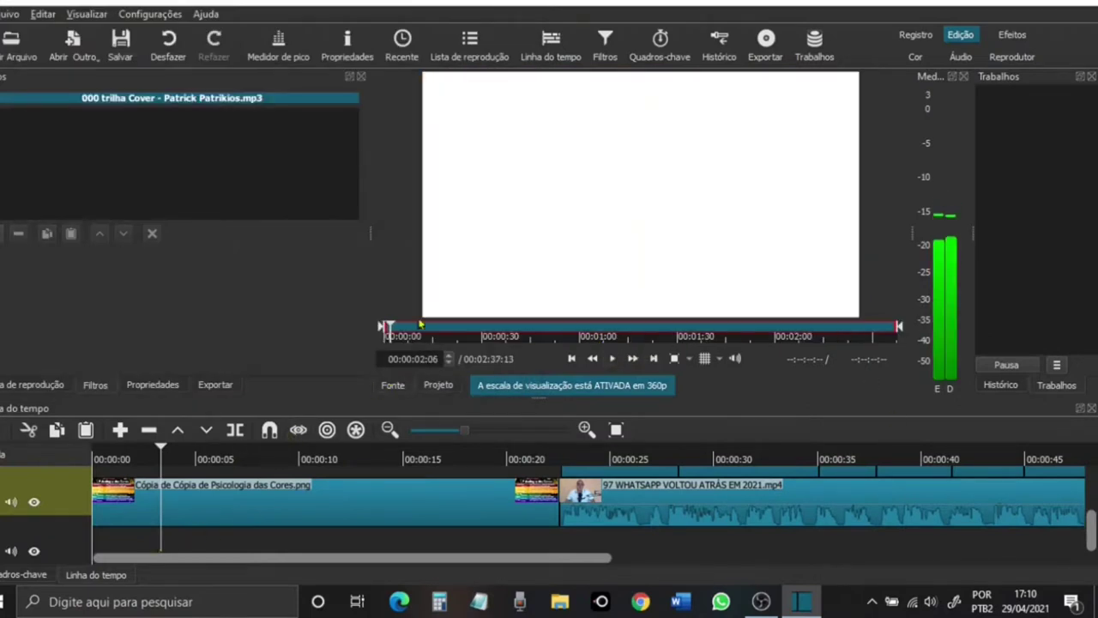
scroll(712, 497, down, 1)
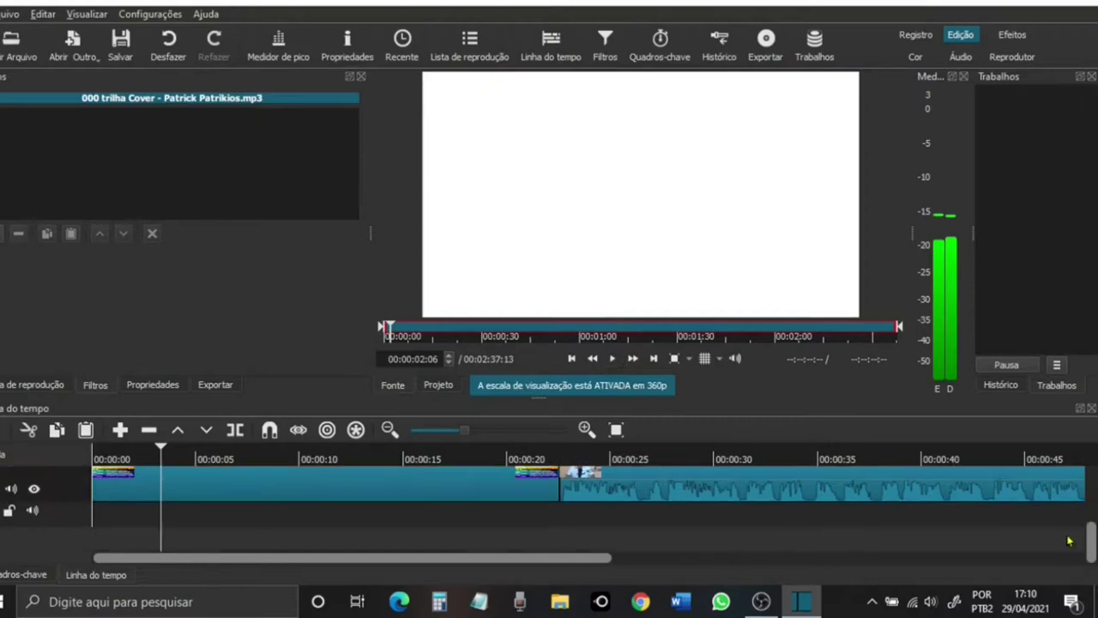
Step: Add the "000 trilha Cover" music to the playlist and place it on the audio track, starting at the beginning of the timeline
click(32, 384)
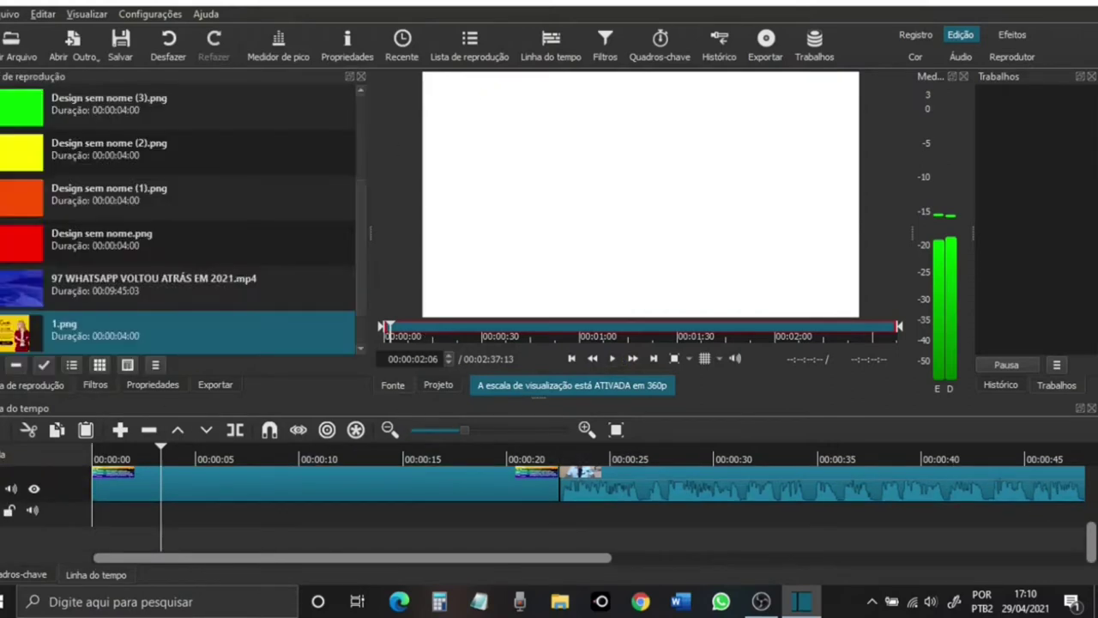
drag(451, 269, 111, 515)
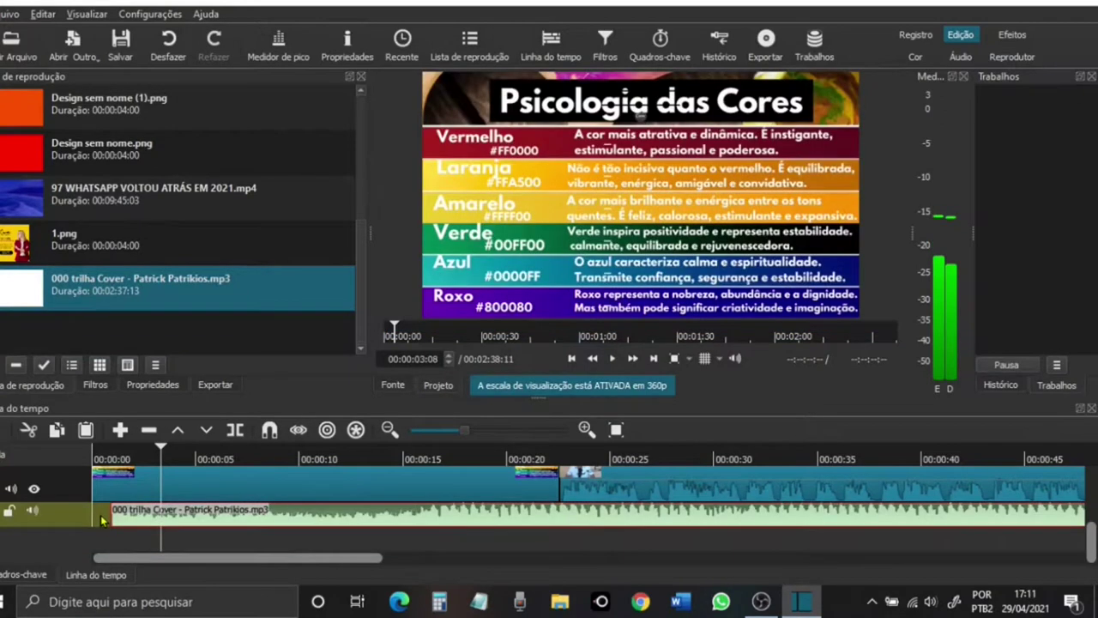
right_click(116, 512)
click(120, 472)
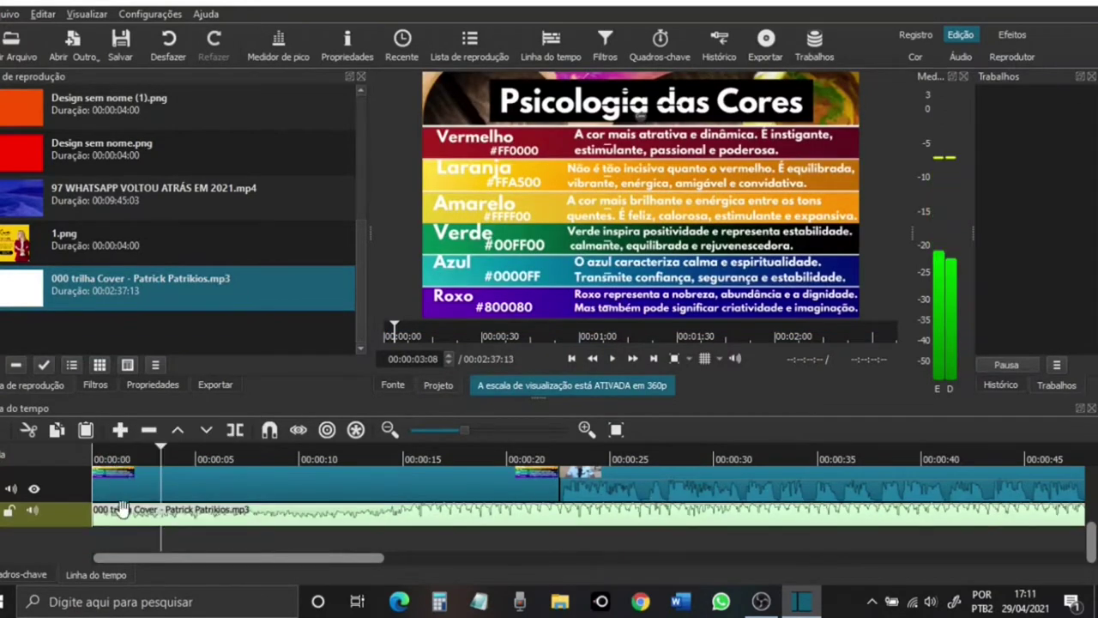
Step: Add a Gain / Volume filter to the music clip and lower its level to -17.6 dB
click(123, 515)
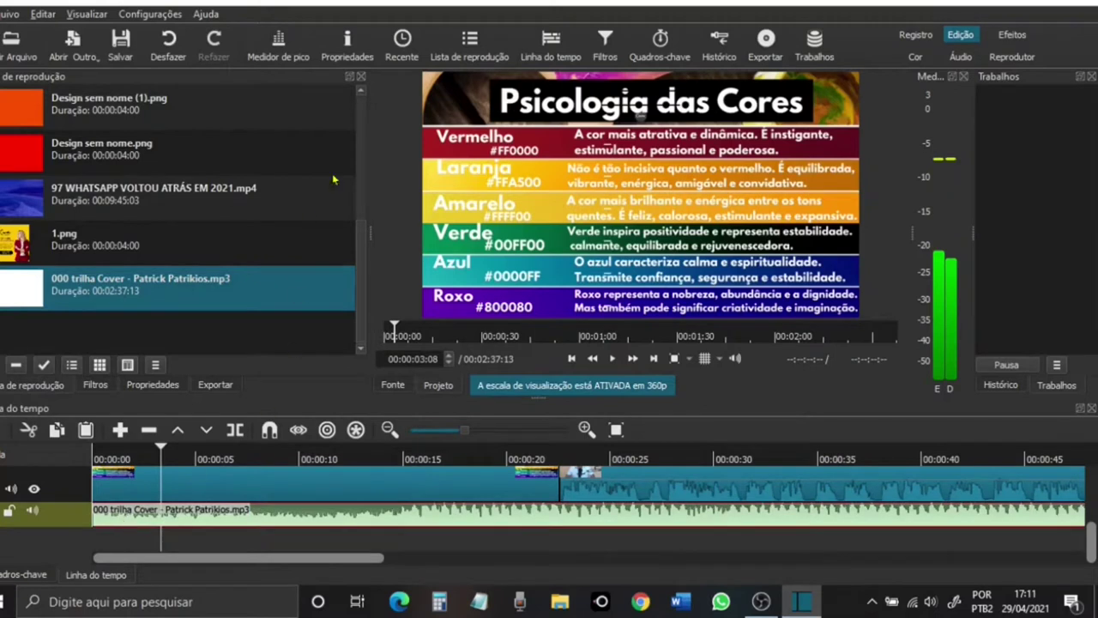
click(604, 43)
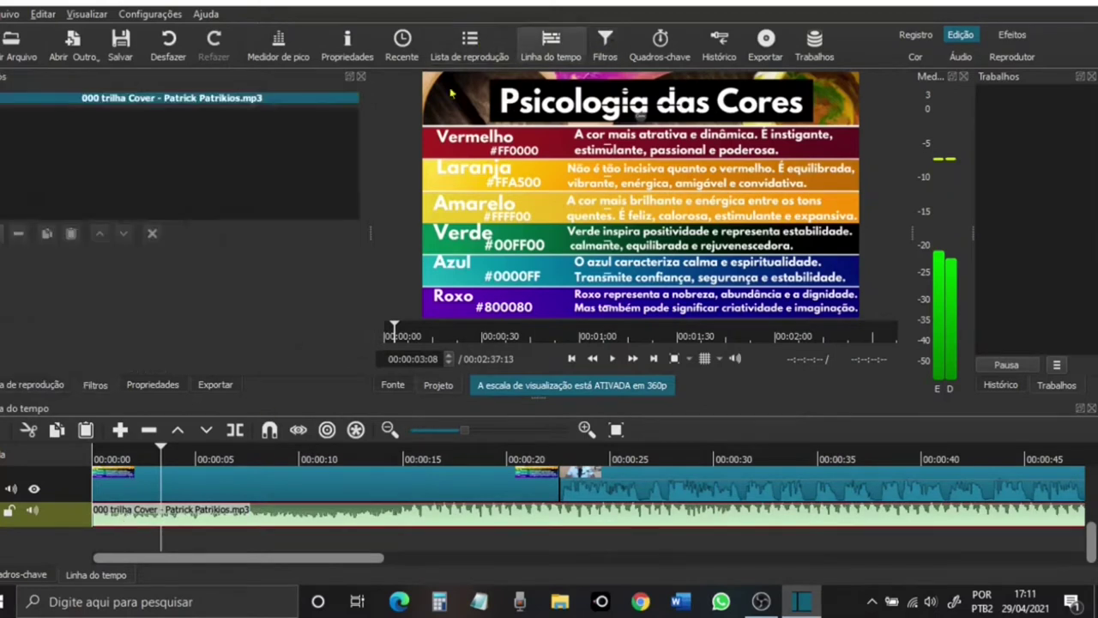
click(4, 233)
click(43, 292)
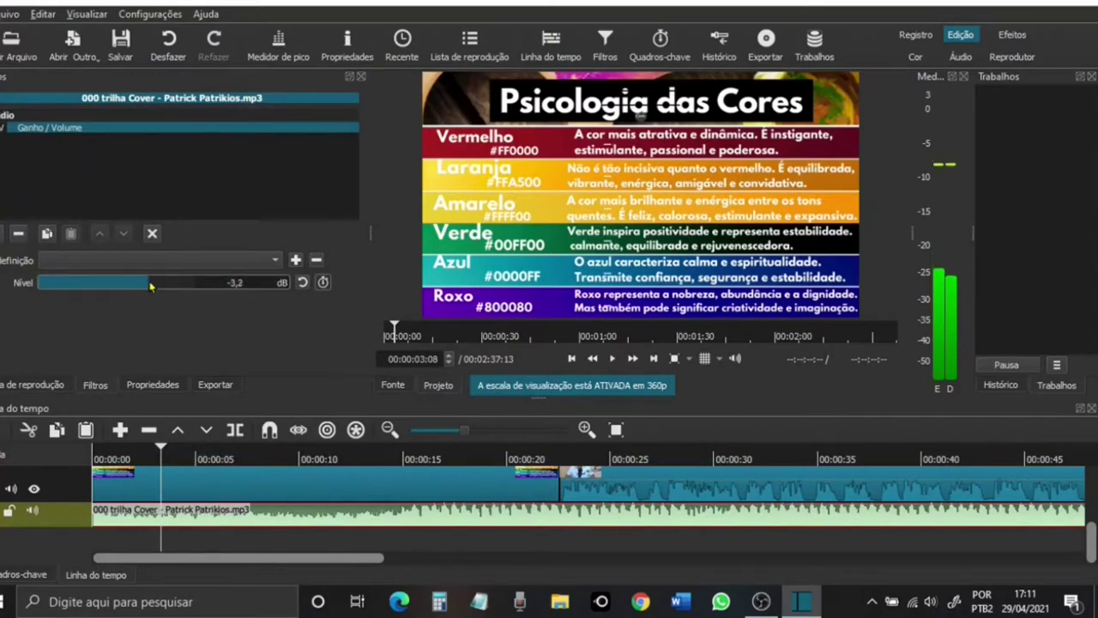
drag(150, 284, 136, 285)
Step: Trim the music clip to the end of the video at about 00:01:25 and preview the project
drag(227, 562, 605, 586)
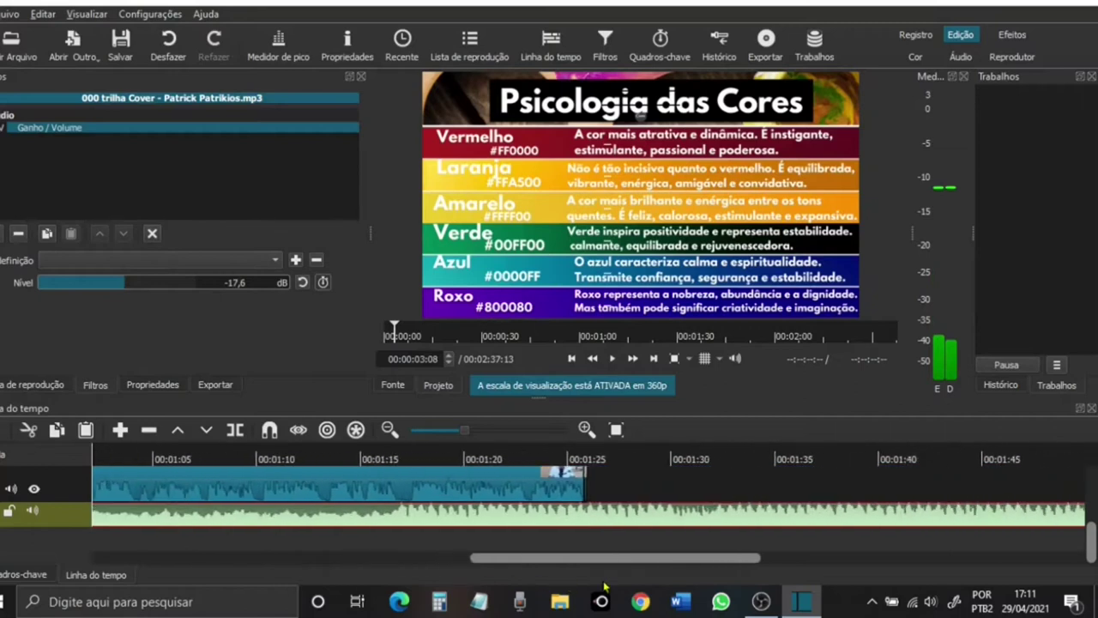
click(590, 460)
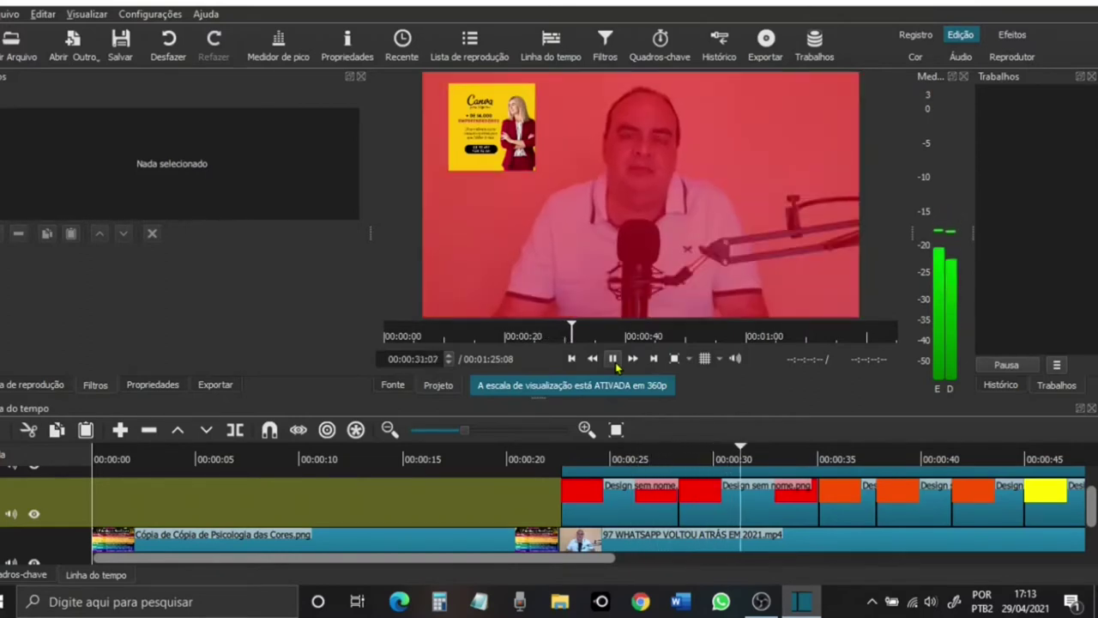
click(613, 360)
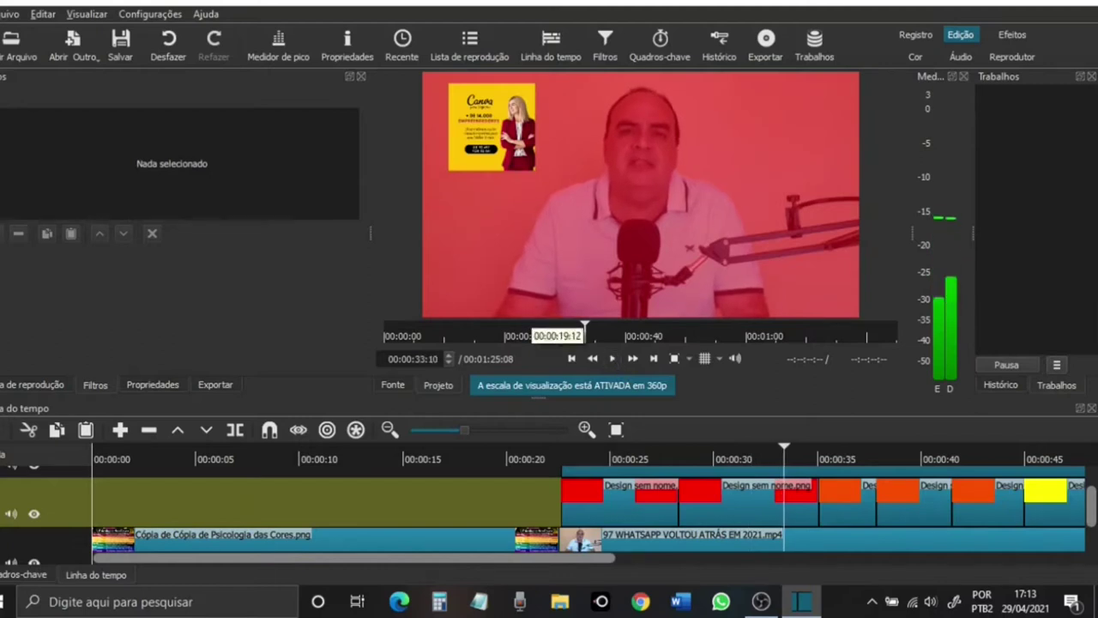
Step: Export the timeline with the H.264 High Profile preset as an mp4 named PSICOLOGIA DAS CORES in the Vídeos folder
click(9, 13)
click(54, 148)
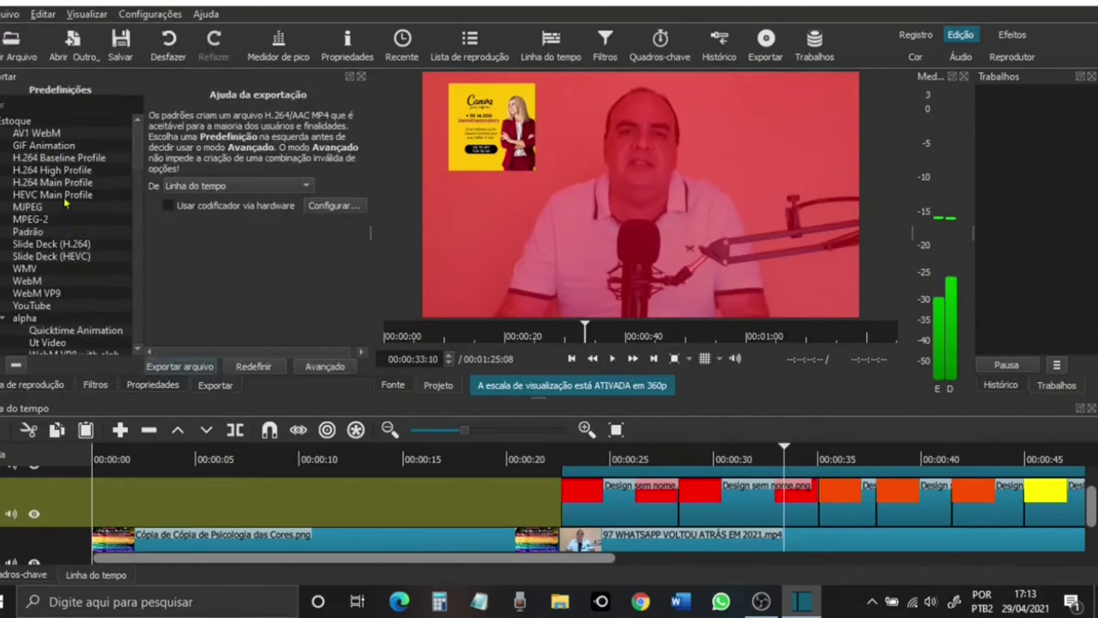
click(60, 171)
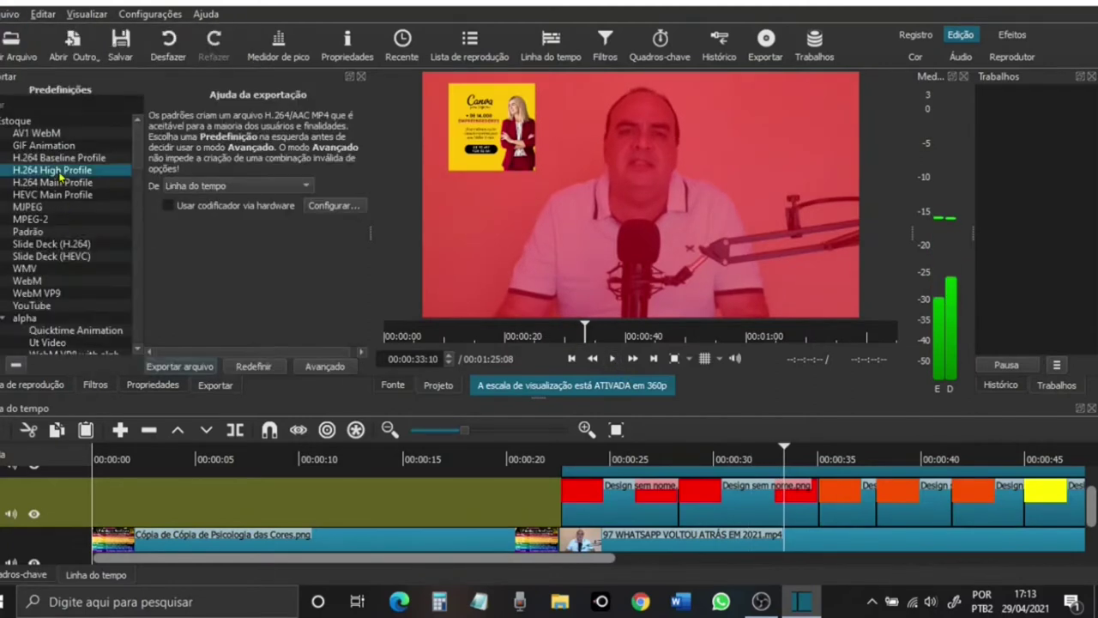
click(190, 374)
text(PSICOLOGIA DAS CORES)
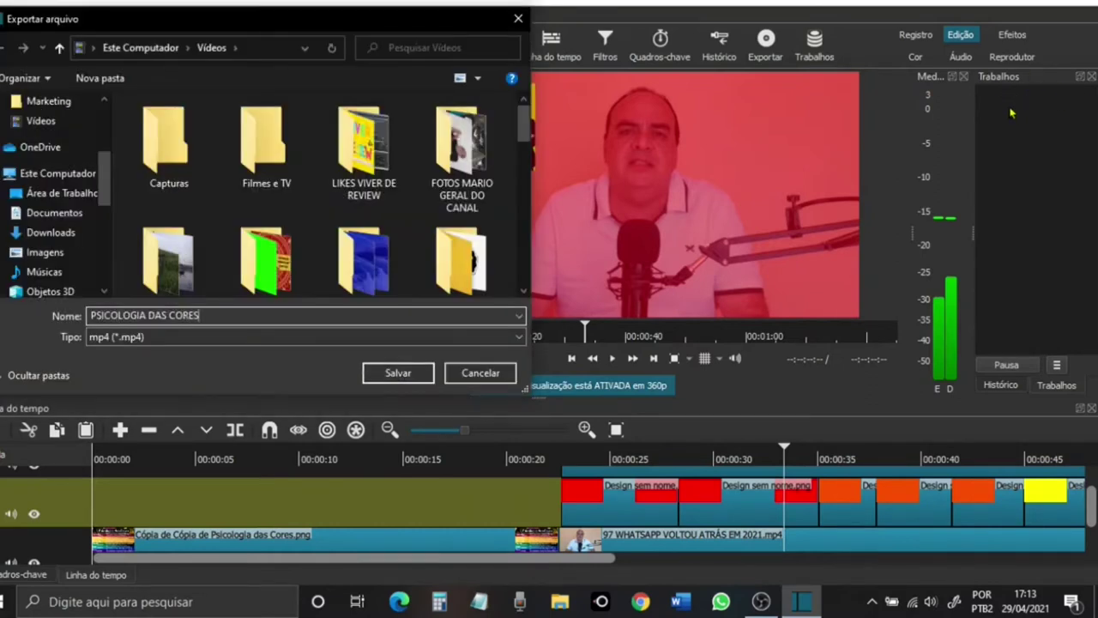